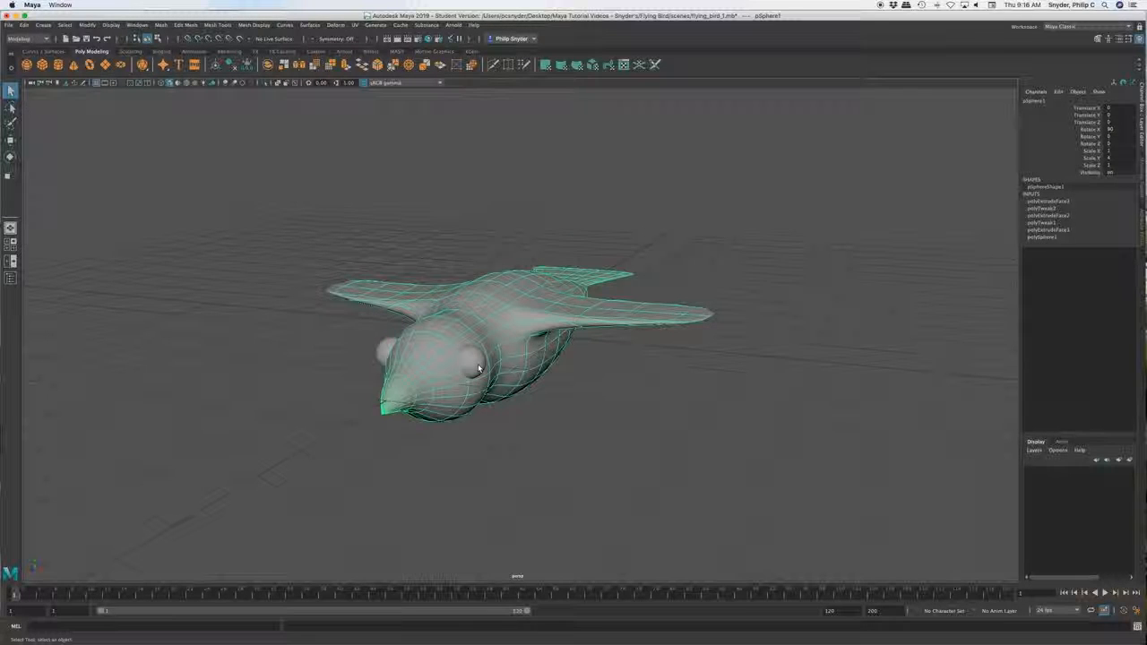
- Select the bird's body together with both eye spheres and combine them into a single mesh
click(478, 364)
click(387, 352)
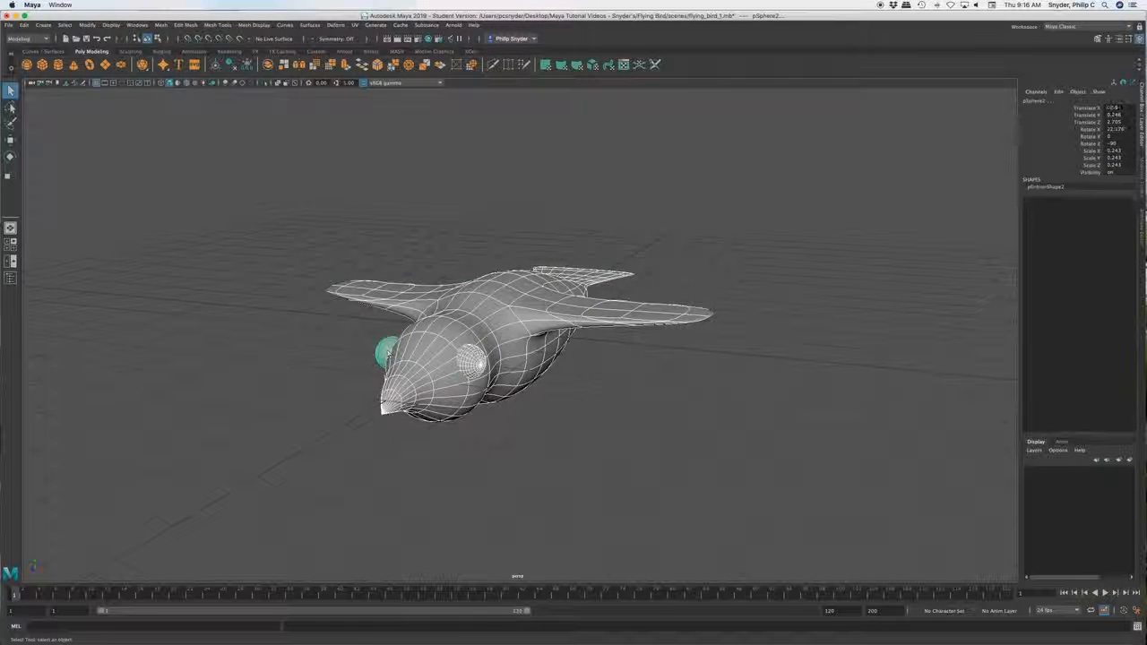
click(267, 206)
drag(267, 205, 706, 444)
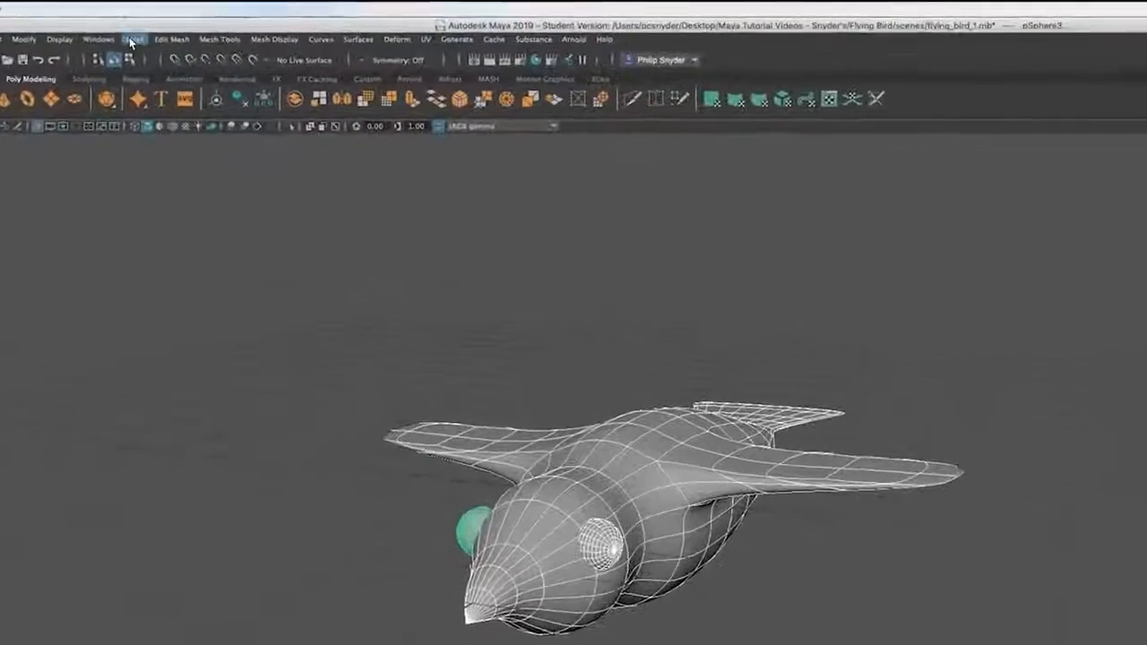
click(127, 46)
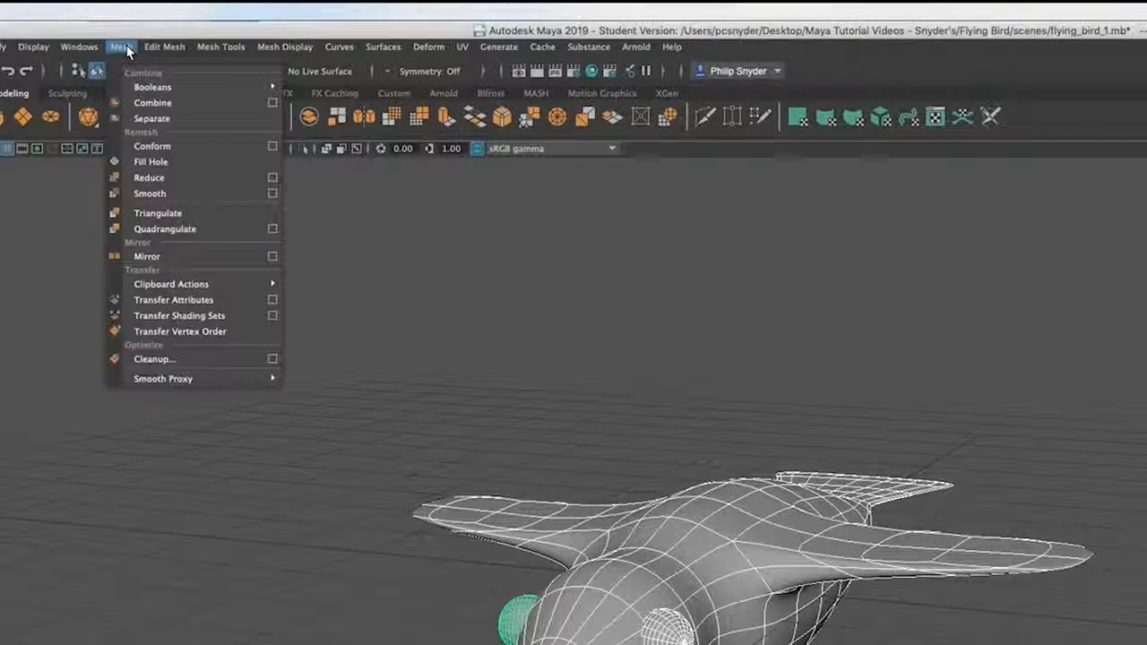
click(156, 104)
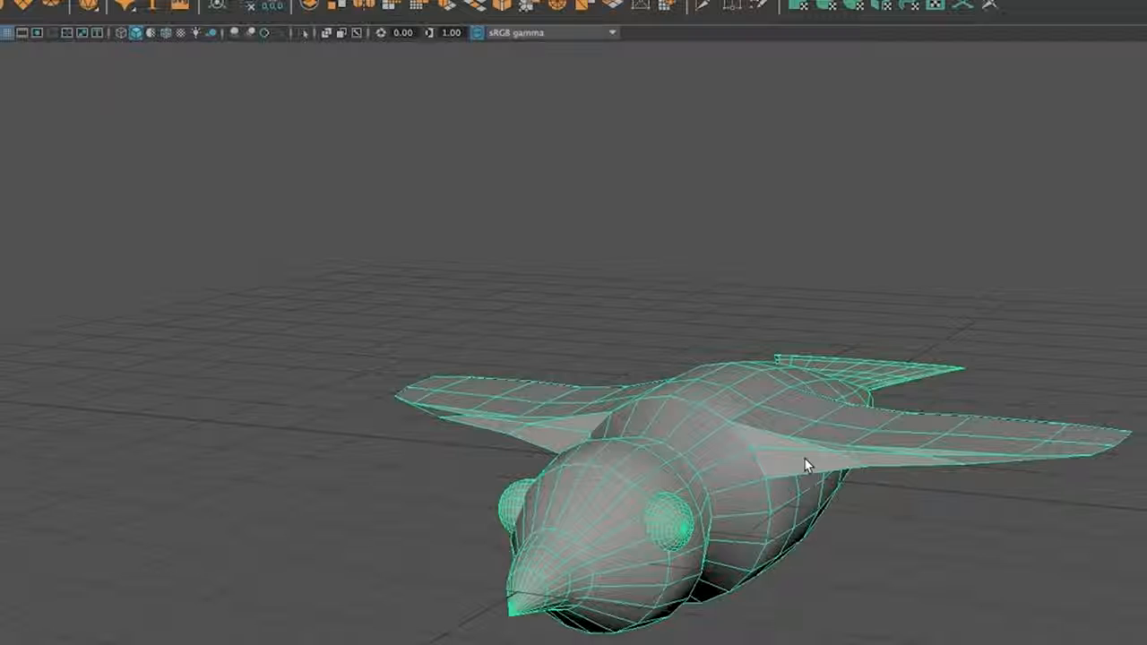
key(w)
alt+drag(702, 488, 630, 511)
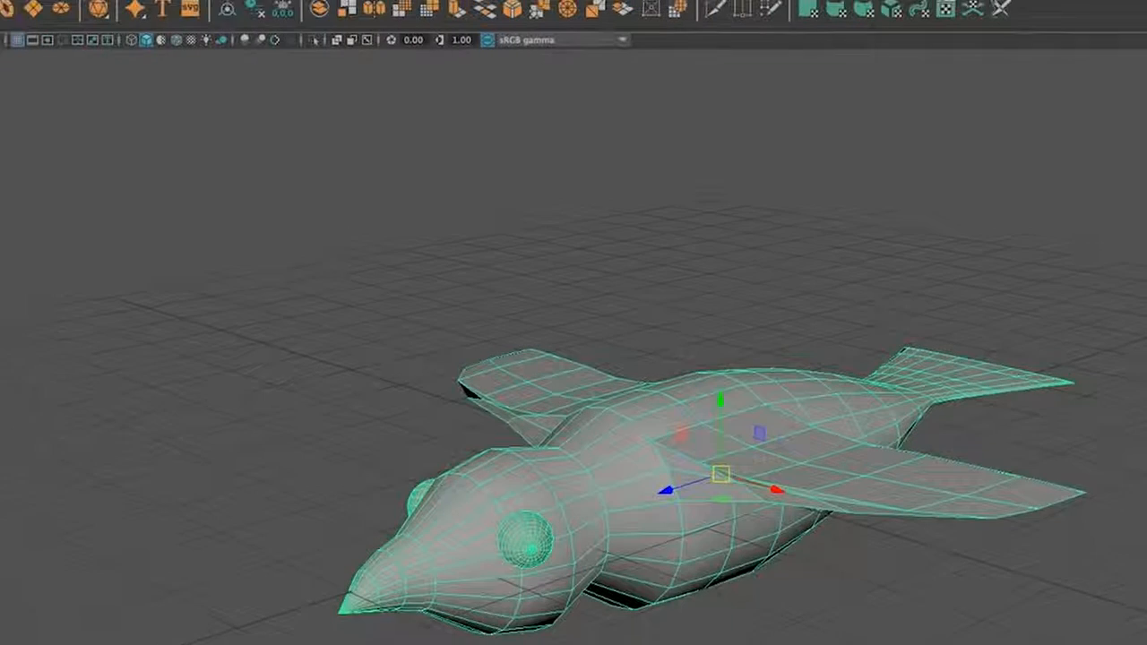
- Delete the construction history of the combined bird mesh
click(42, 45)
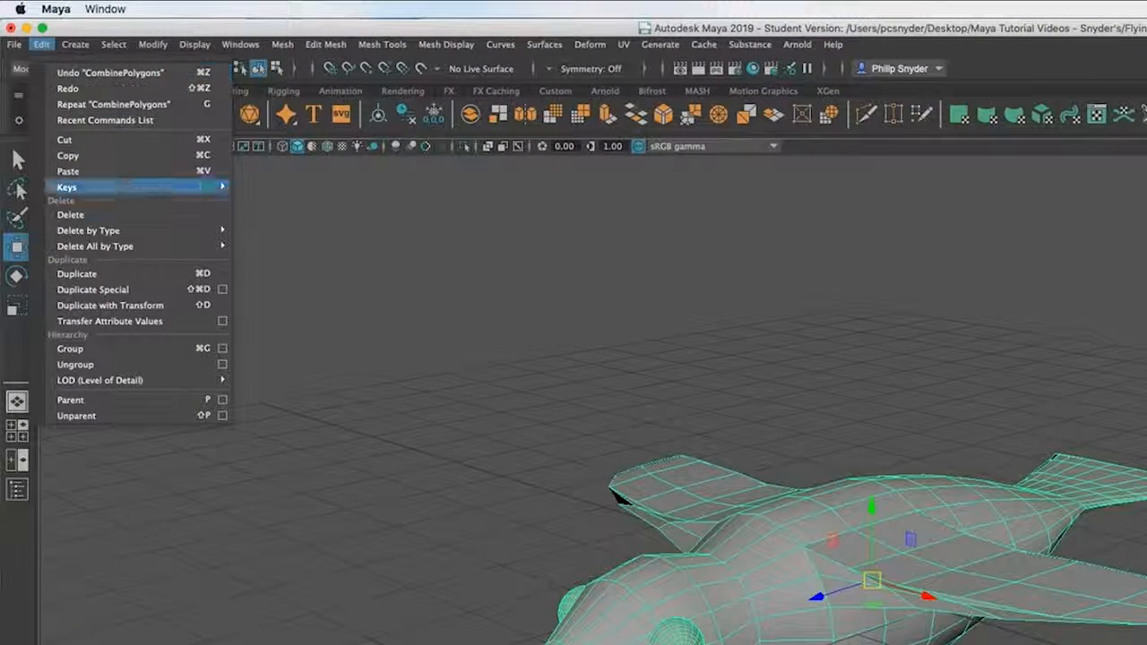
mouse_move(148, 231)
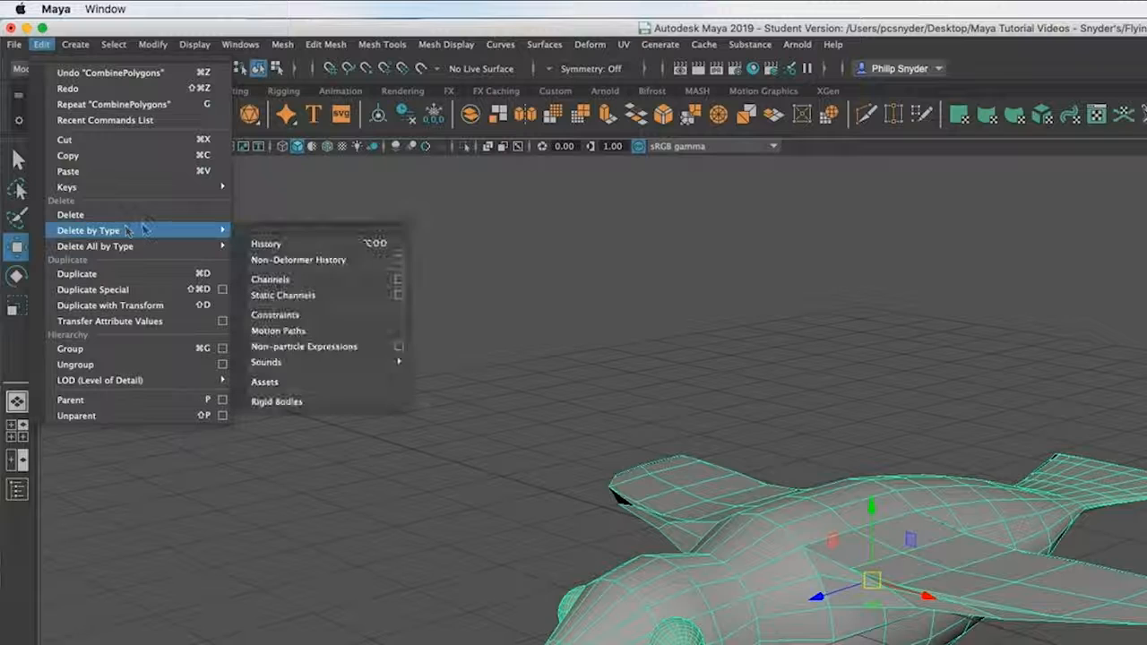
click(267, 244)
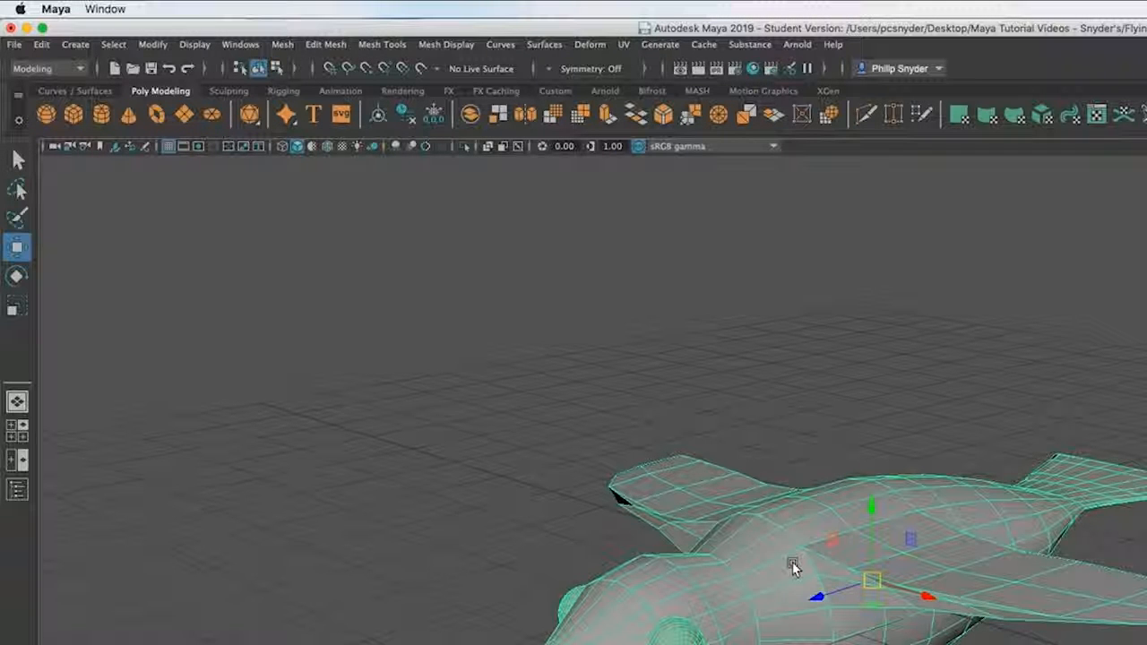
alt+drag(804, 596, 783, 588)
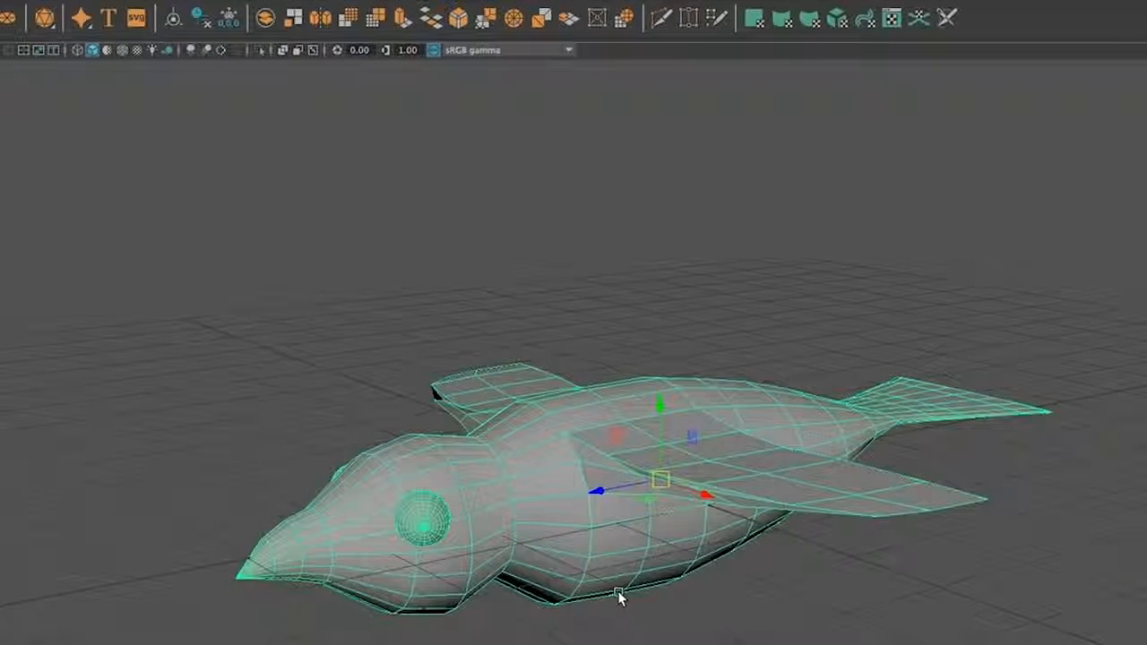
- Preview the combined bird in smooth mesh display, inspect it unselected, and return it to the unsmoothed display
key(3)
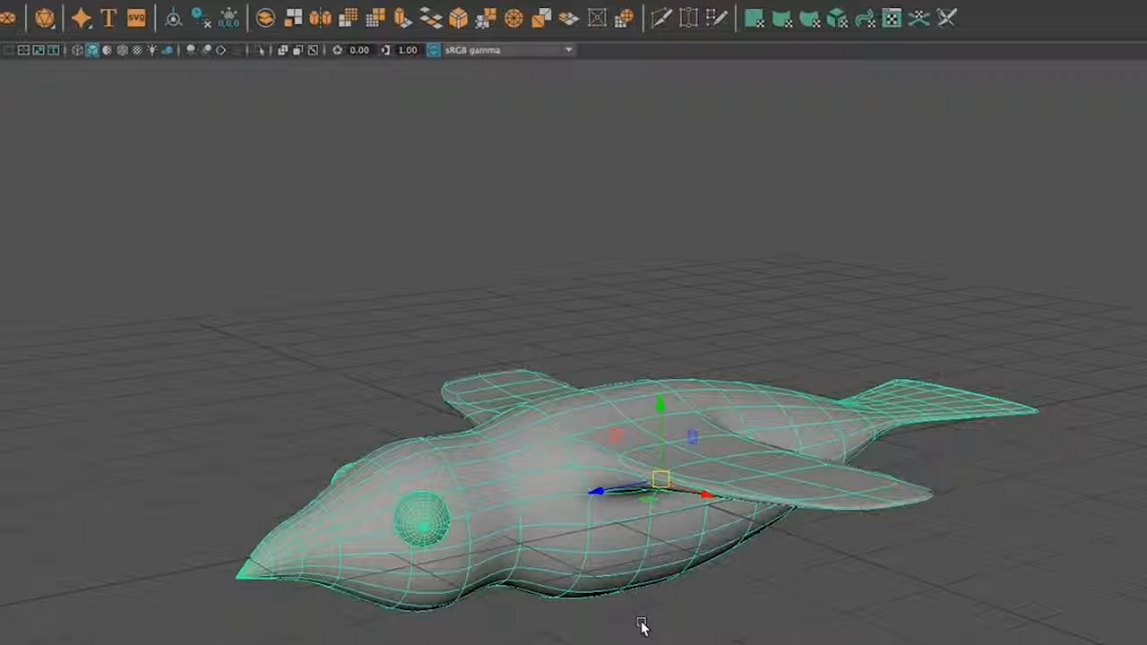
click(642, 625)
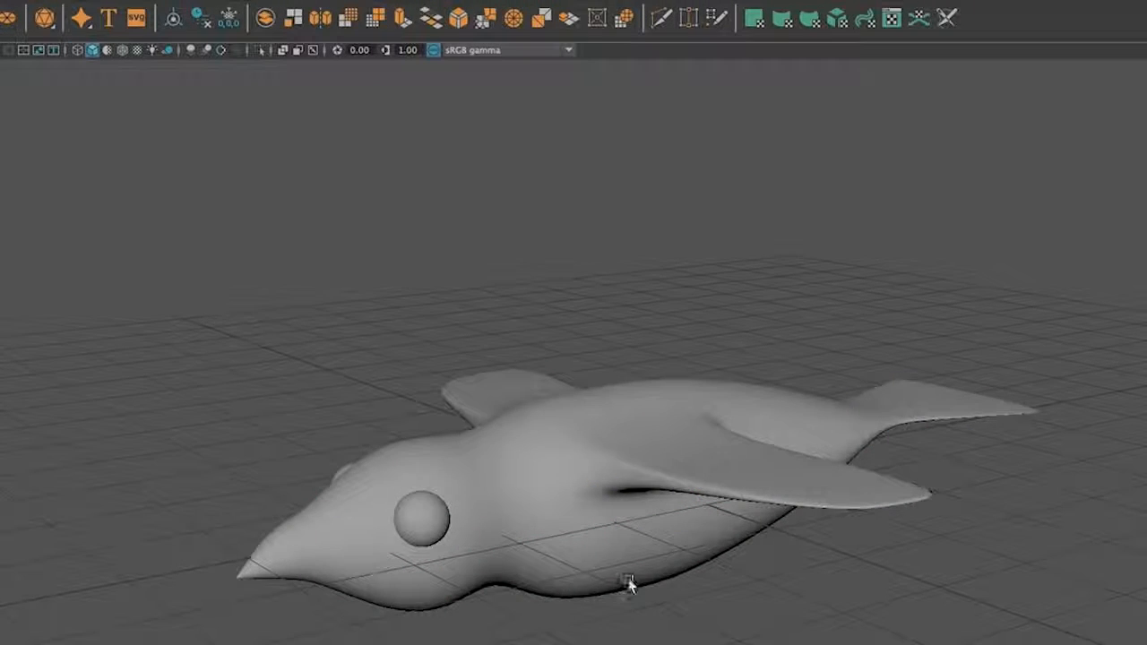
click(630, 579)
key(1)
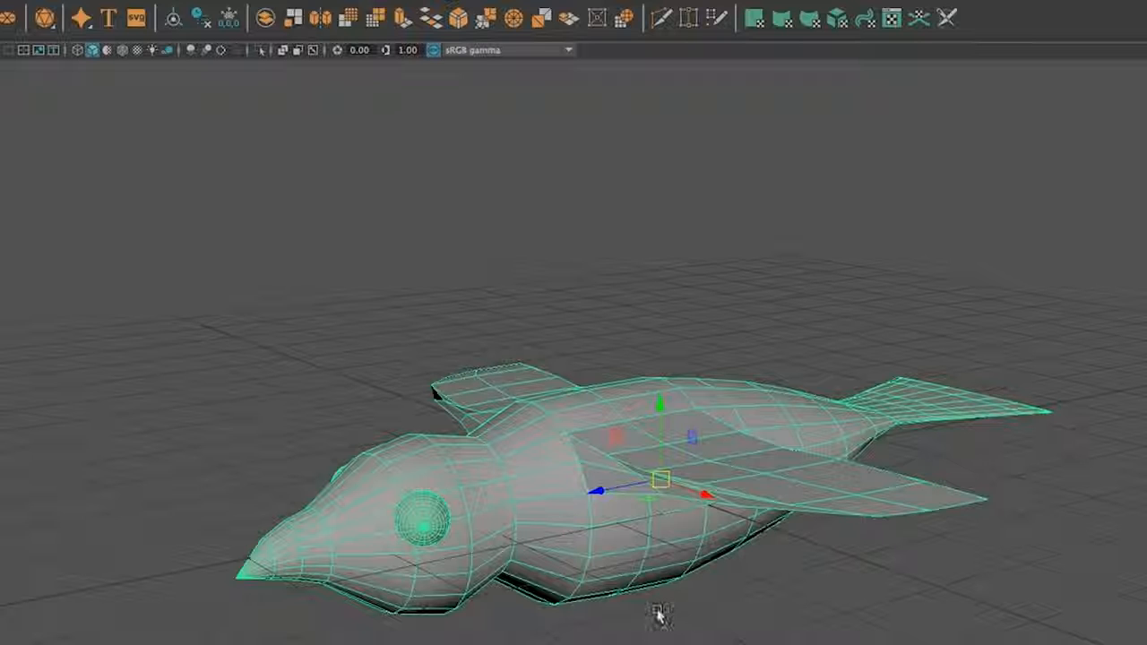
- Move the bird along Z clear of the origin and create a polygon sphere with 4 axis divisions and 4 height divisions
drag(599, 493, 1110, 470)
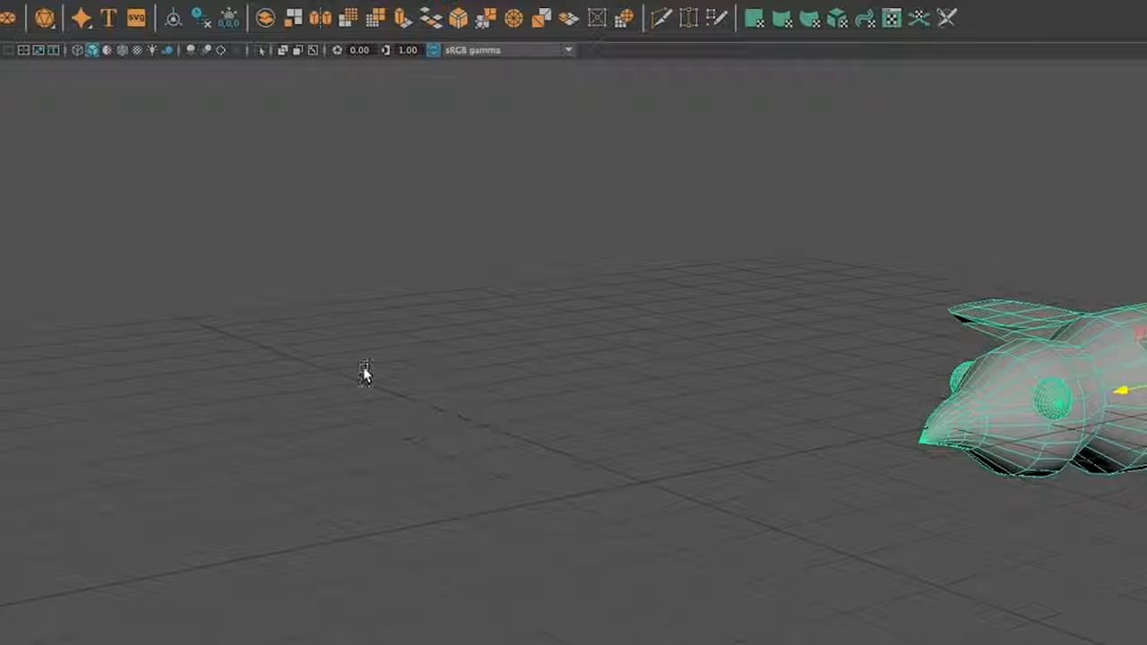
click(105, 245)
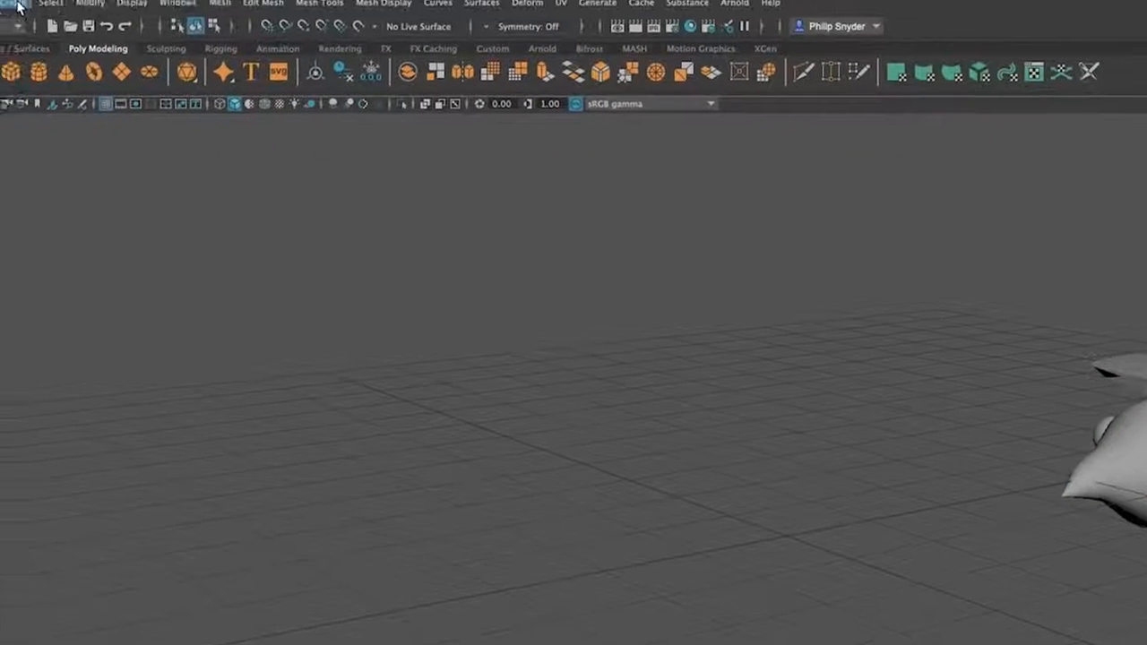
click(77, 24)
mouse_move(126, 83)
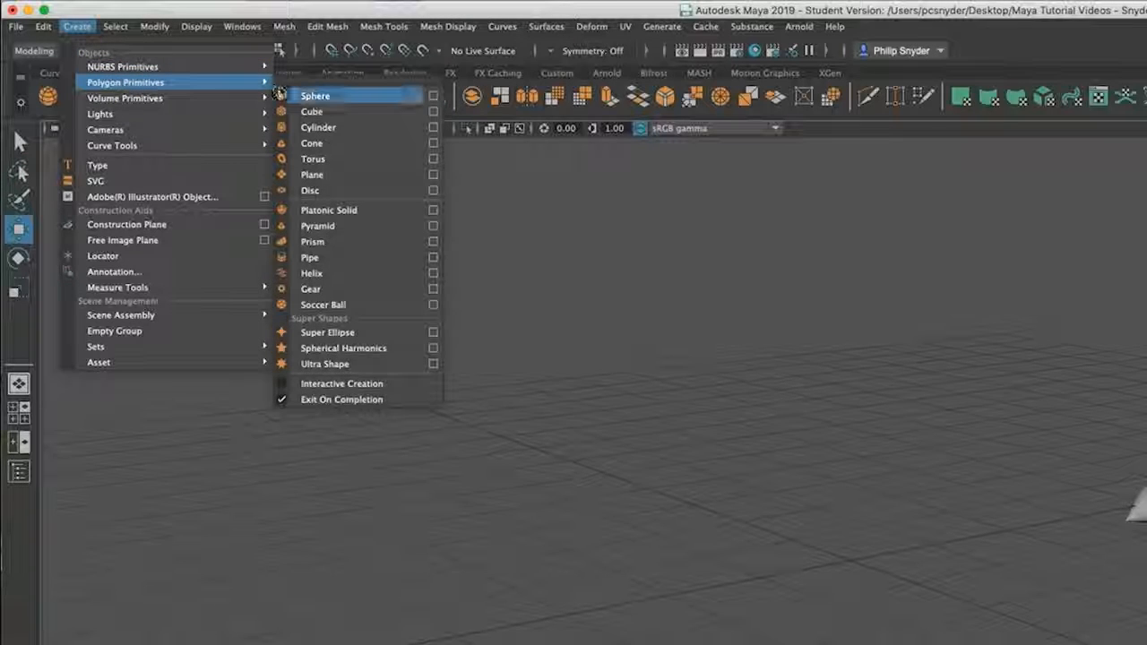
click(433, 98)
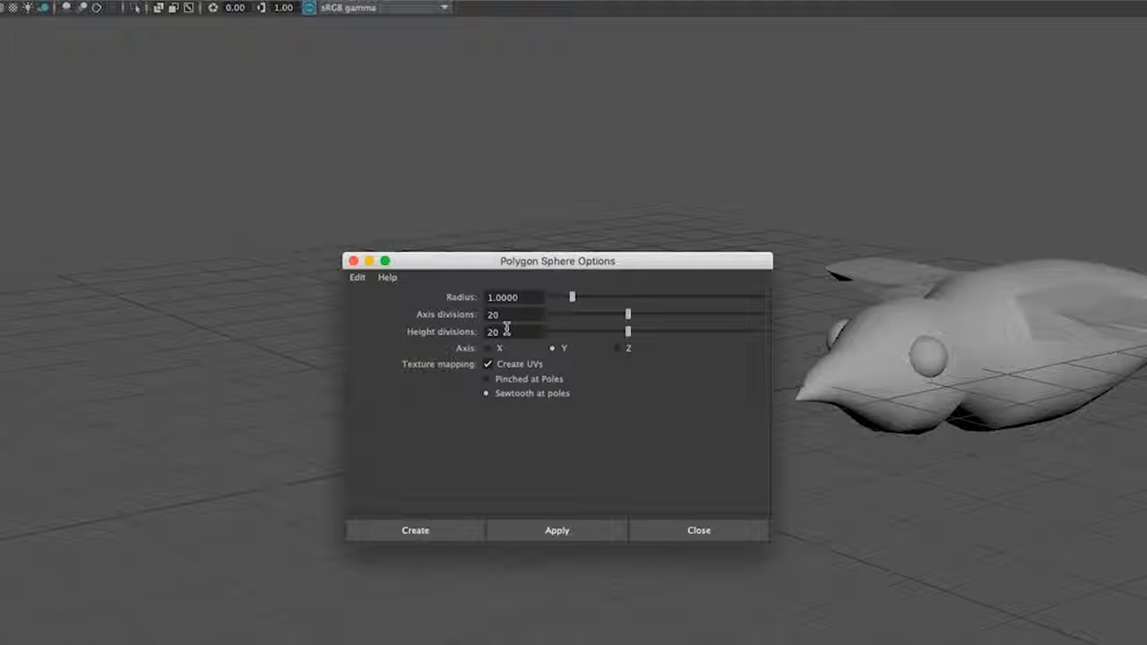
double_click(506, 317)
text(4)
key(Tab)
text(4)
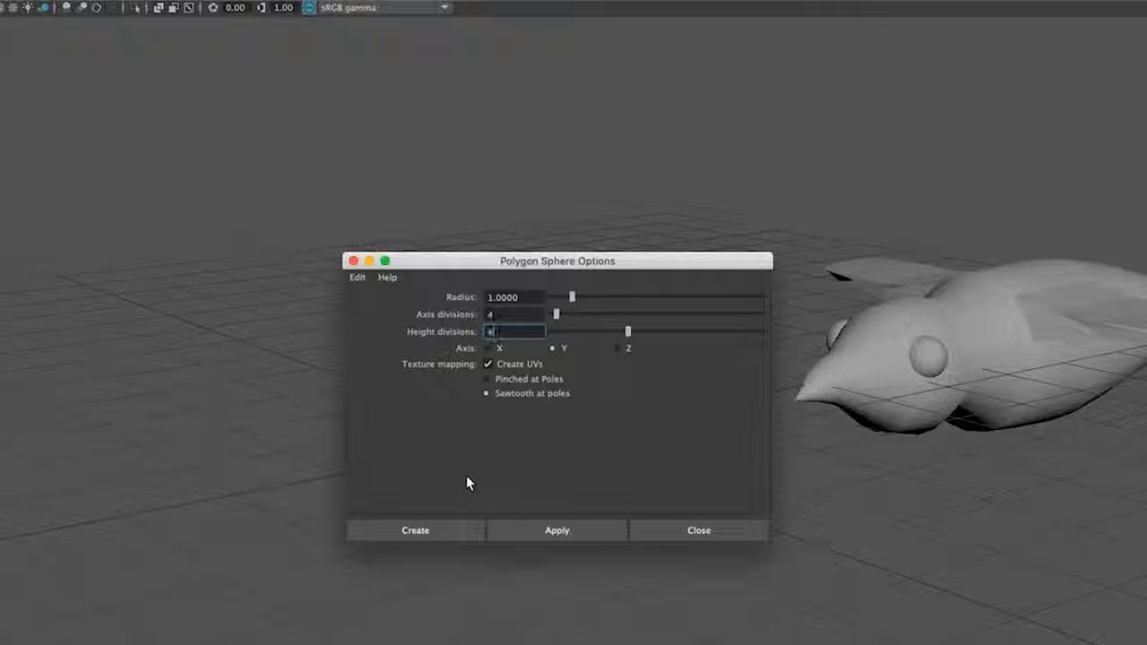
key(Tab)
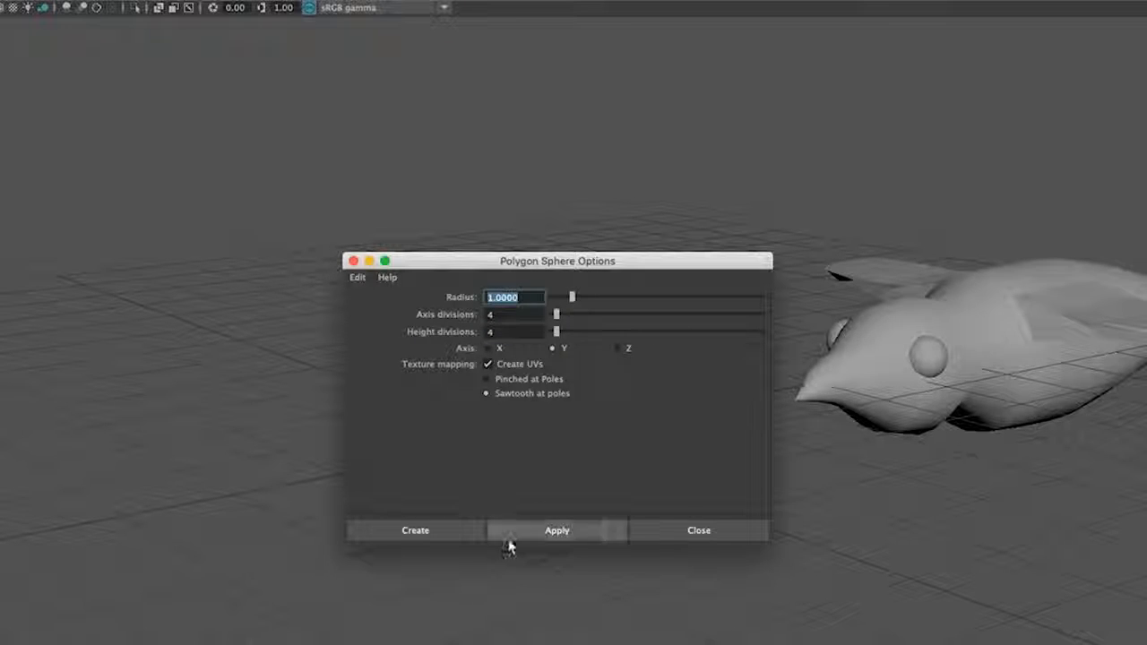
click(419, 530)
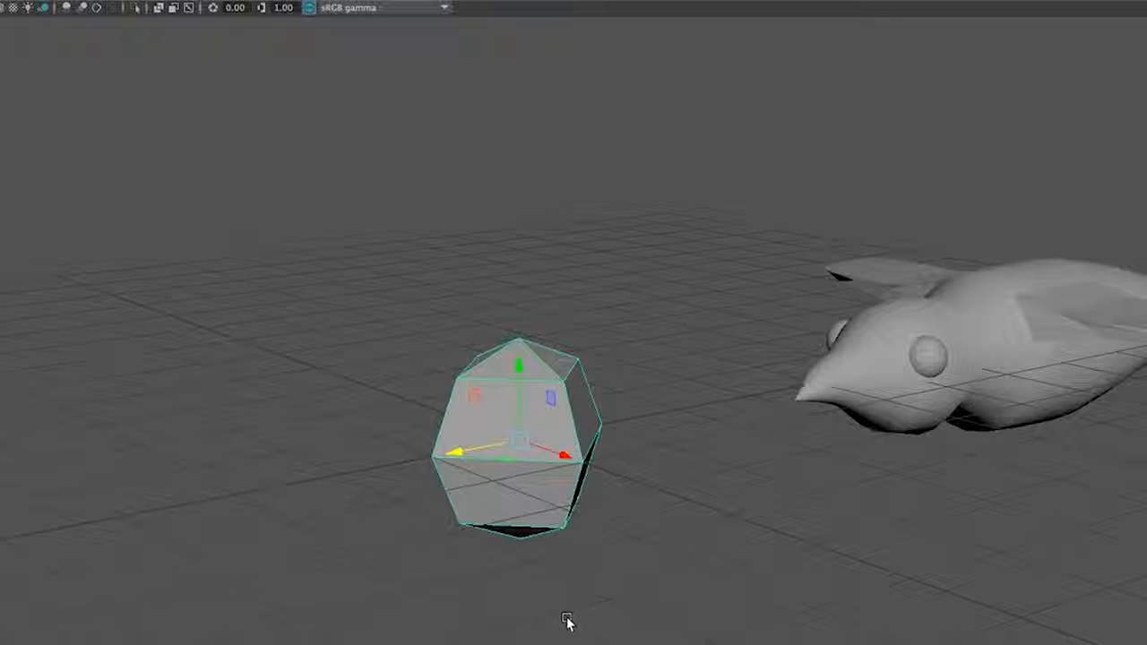
- Lower the new sphere to about -2.1 in Y and move the bird back along Z to about 0, above the sphere
alt+drag(560, 620, 507, 543)
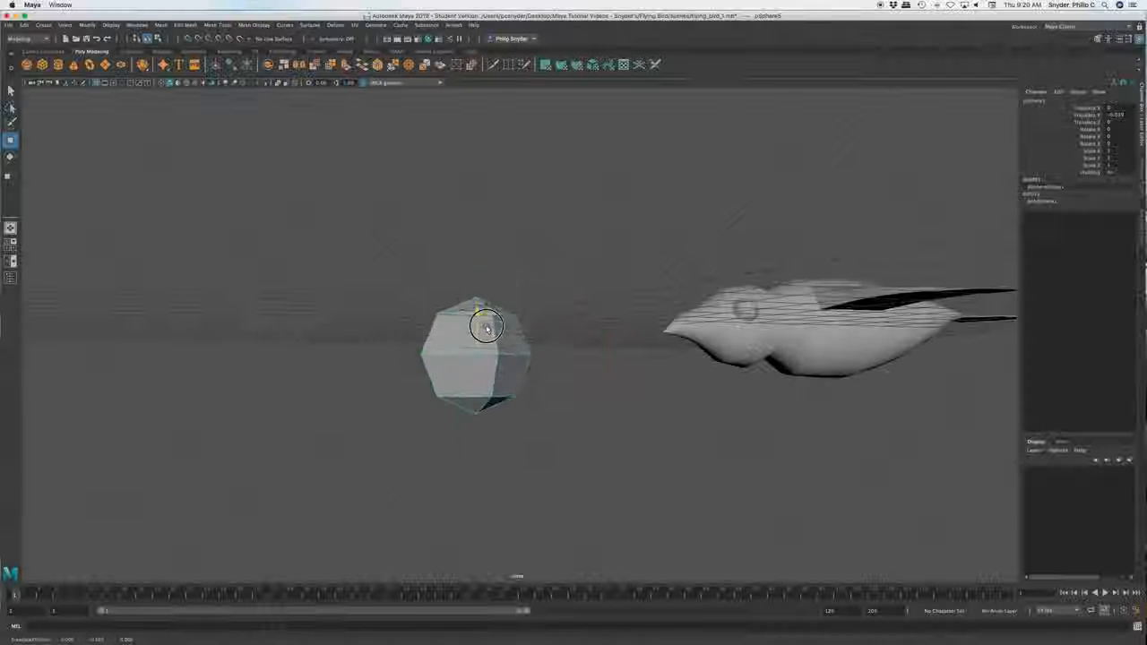
drag(487, 329, 481, 403)
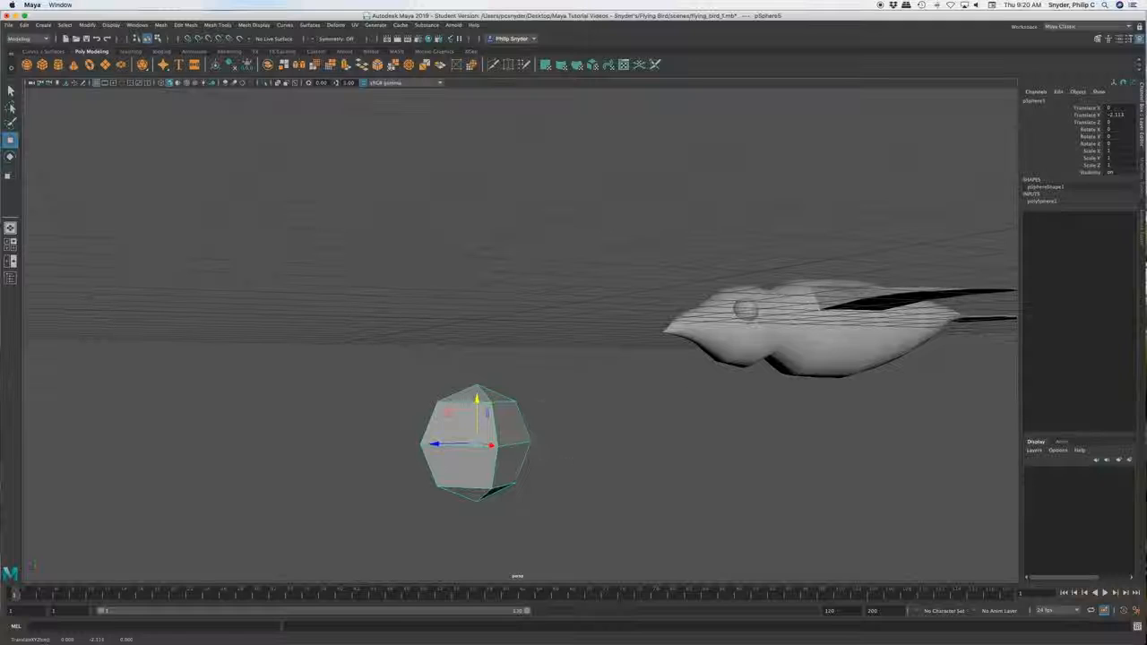
click(815, 329)
key(f)
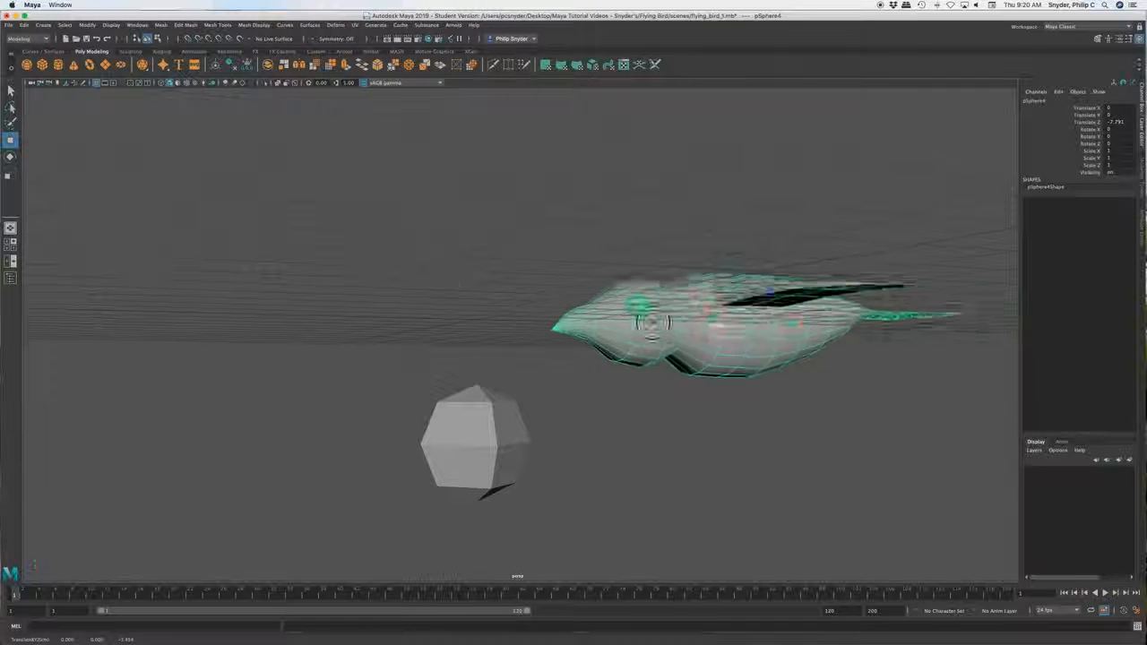
alt+drag(834, 328, 540, 499)
- Position the sphere below one side of the bird's rear belly, at about X 0.96, Y -1.73, Z -1.27
click(486, 454)
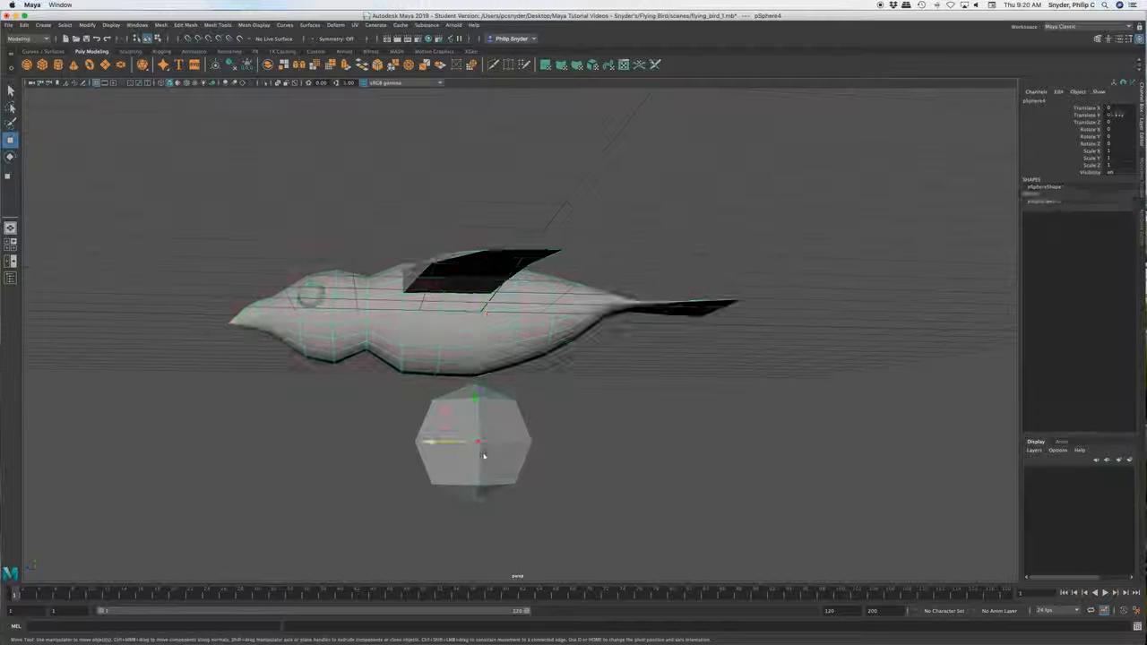
drag(434, 443, 506, 445)
drag(547, 406, 547, 375)
alt+drag(578, 479, 661, 478)
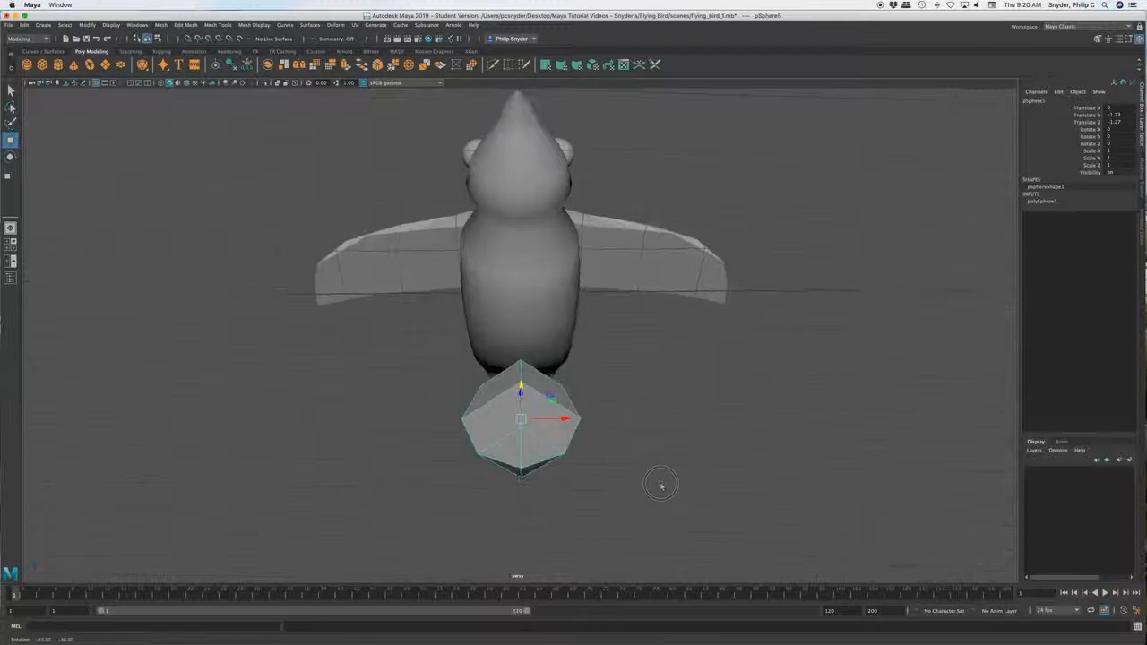
drag(566, 422, 620, 418)
- Scale the sphere into a thin upright leg, about 0.175 in X and 0.166 in Z, keeping its full height
mouse_move(604, 536)
alt+mouse_down()
mouse_move(555, 547)
mouse_move(622, 547)
mouse_move(600, 543)
alt+mouse_up()
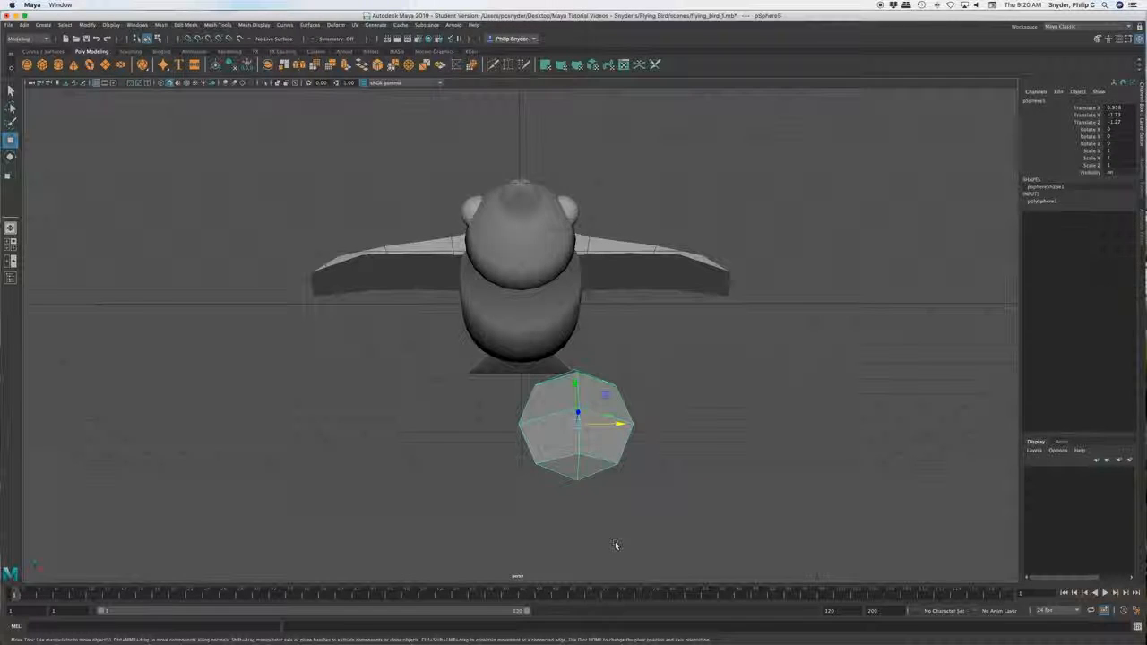
key(r)
alt+drag(630, 488, 617, 461)
drag(615, 419, 540, 477)
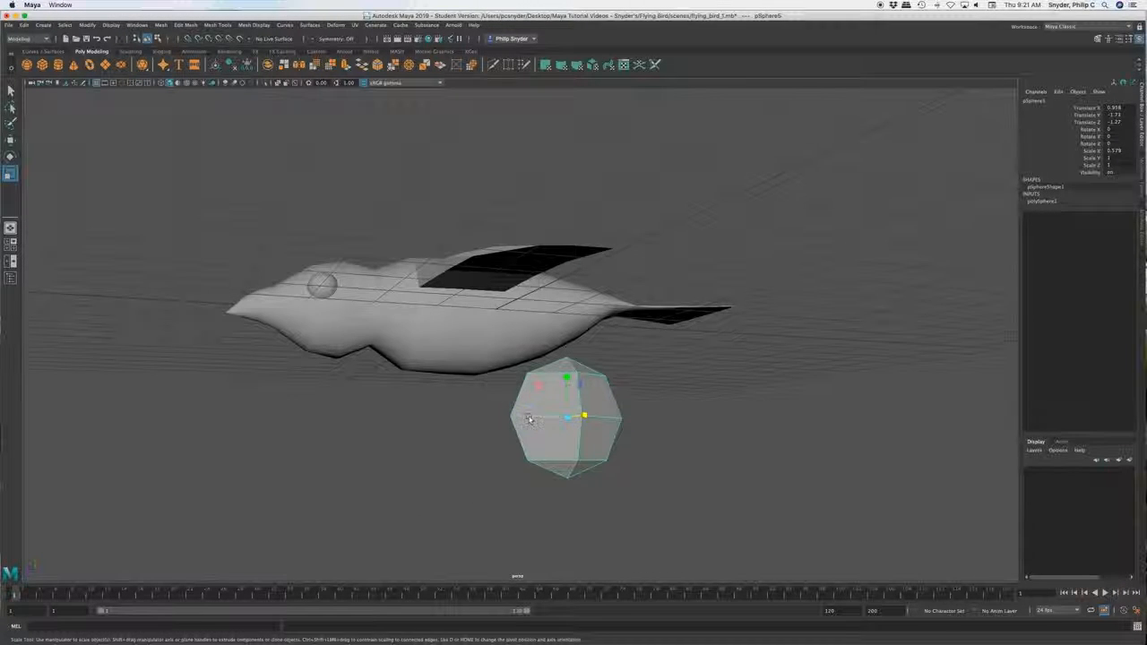
drag(529, 417, 543, 415)
mouse_move(594, 498)
alt+mouse_down()
mouse_move(669, 499)
mouse_move(615, 502)
alt+mouse_up()
drag(606, 422, 508, 435)
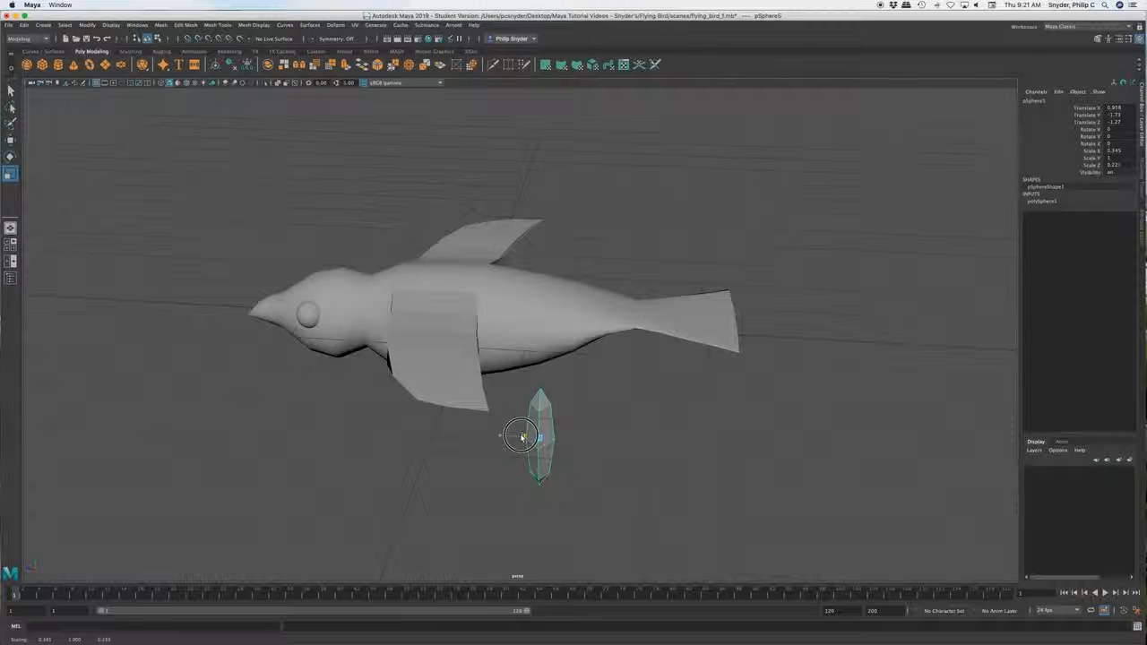
drag(538, 459, 610, 422)
mouse_move(602, 460)
alt+mouse_down()
mouse_move(539, 471)
mouse_move(504, 443)
mouse_move(505, 464)
mouse_move(615, 461)
mouse_move(495, 469)
mouse_move(505, 430)
mouse_move(515, 431)
mouse_move(502, 431)
mouse_move(590, 480)
alt+mouse_up()
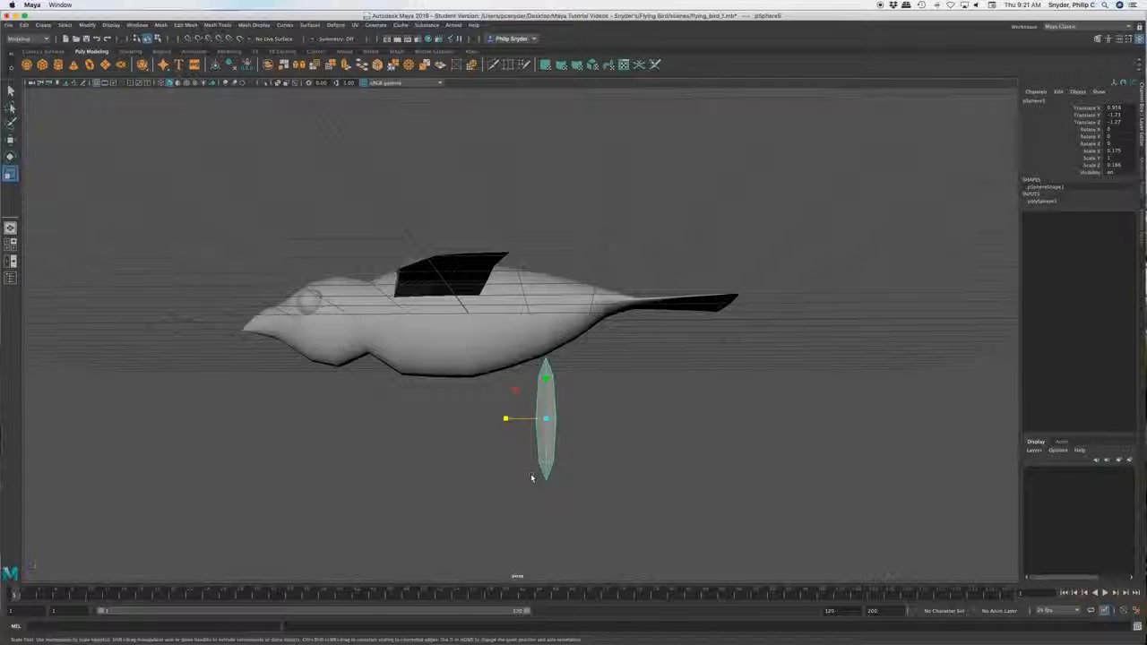
- Move the leg inward along X to about 0.637 so it sits under the bird's body
alt+drag(532, 477, 517, 392)
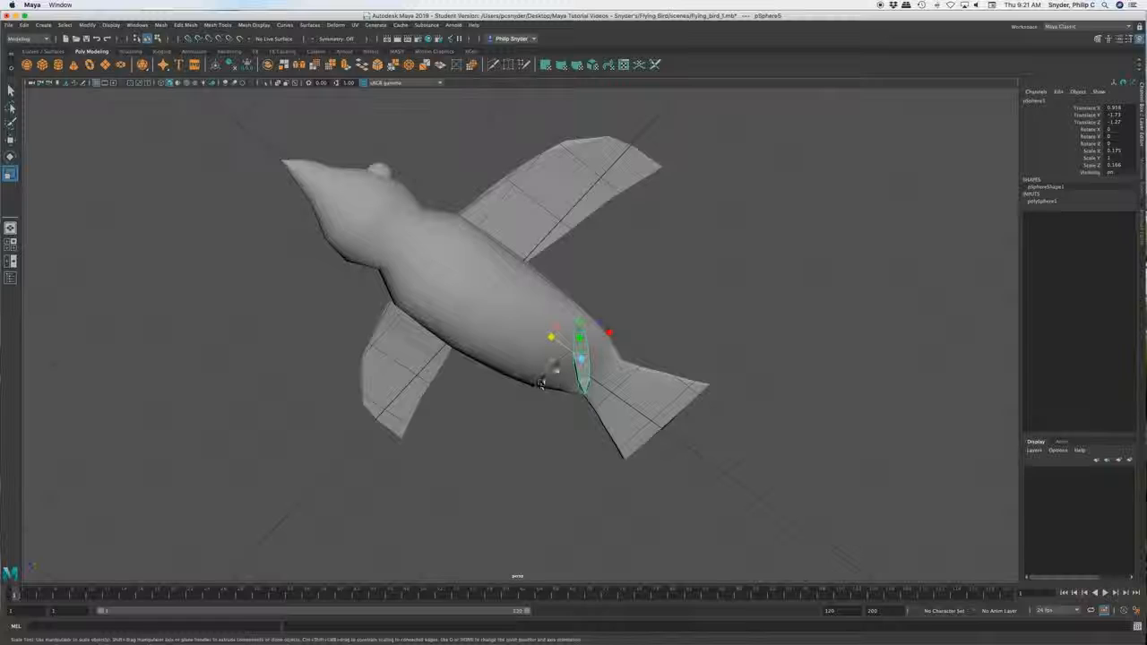
click(462, 275)
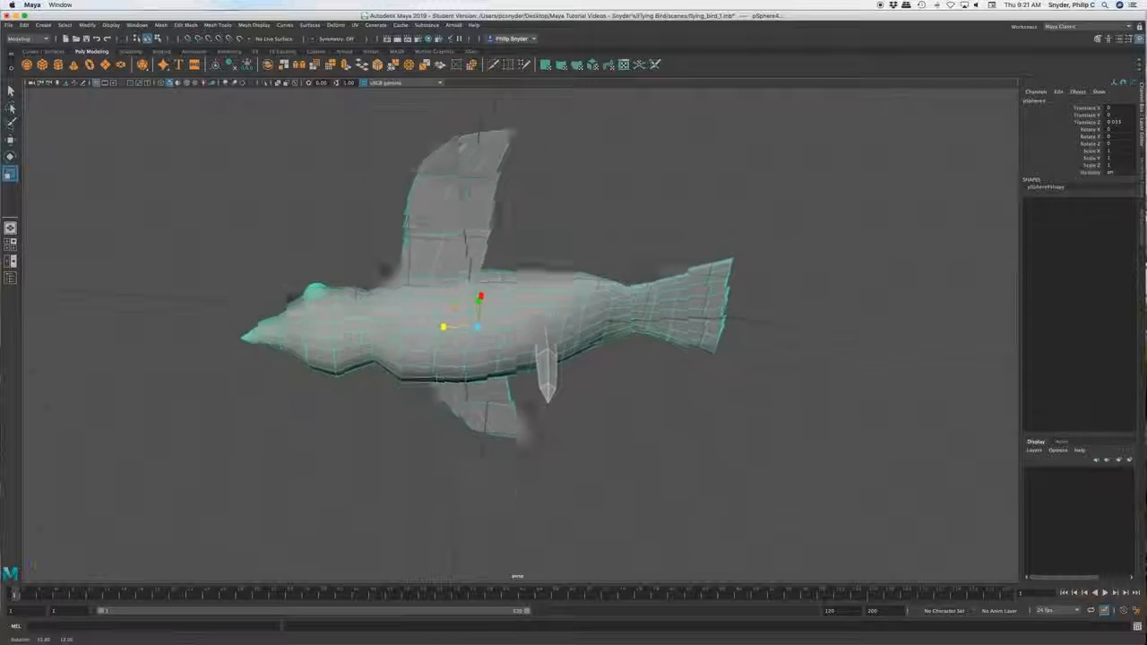
alt+drag(502, 496, 599, 502)
key(w)
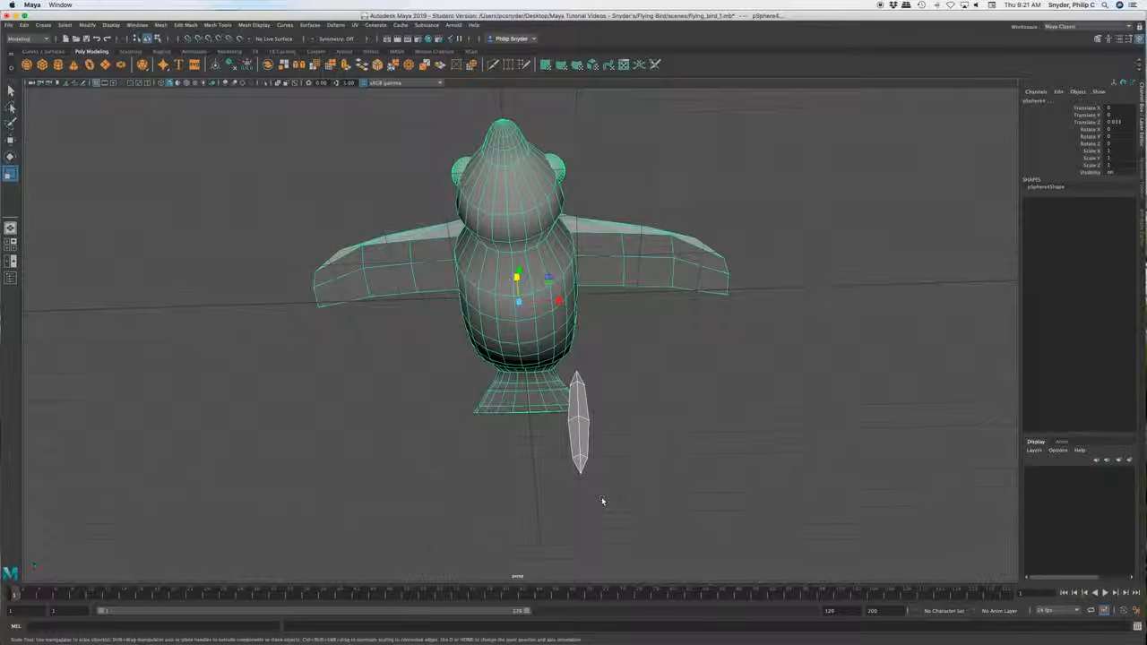
click(614, 415)
click(581, 421)
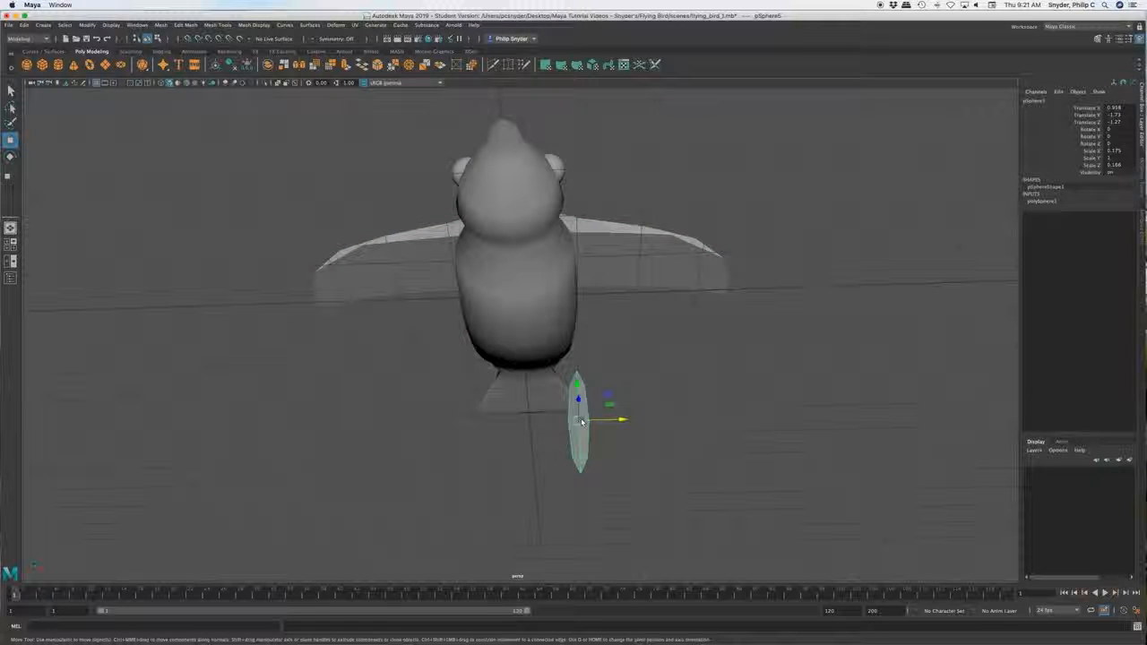
drag(627, 424, 604, 422)
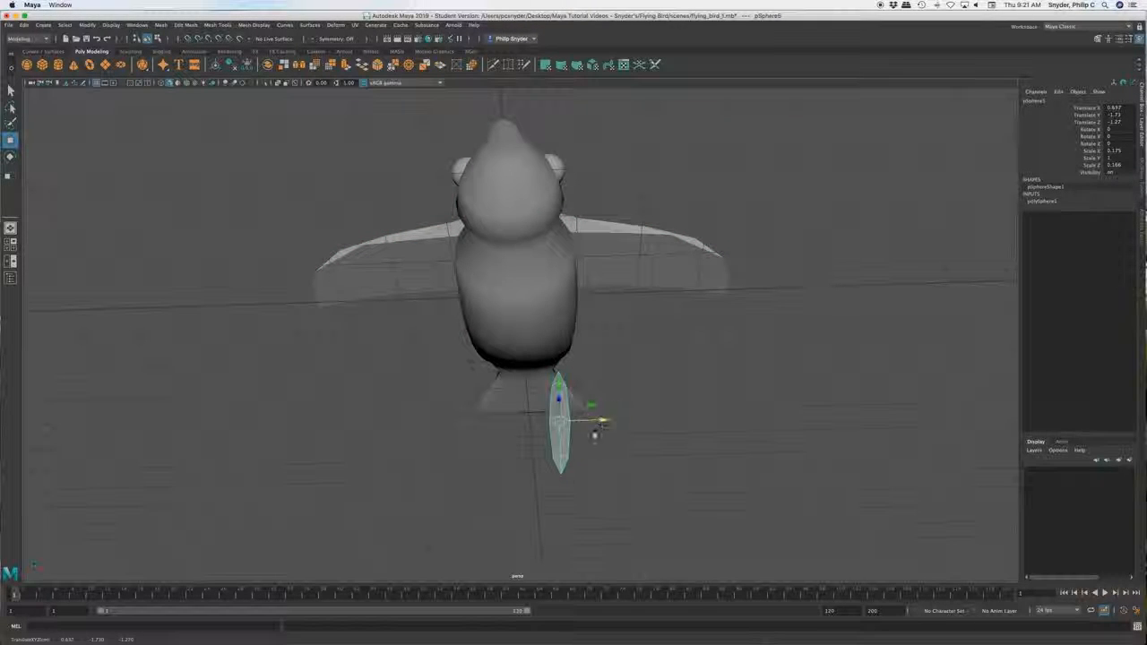
- Raise the leg into the belly and shift it toward the bird's head, to about -0.9 in Z
mouse_move(548, 533)
alt+mouse_down()
mouse_move(461, 551)
mouse_move(461, 538)
mouse_move(578, 535)
mouse_move(548, 548)
alt+mouse_up()
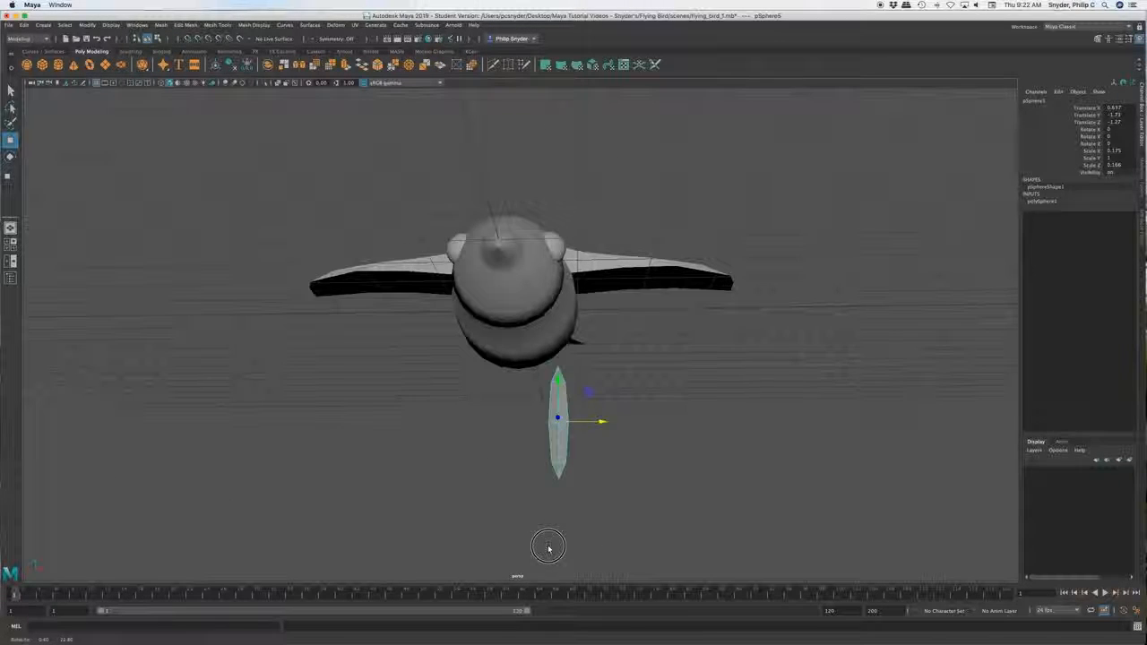
drag(557, 383, 558, 375)
alt+drag(636, 468, 538, 468)
drag(506, 401, 458, 405)
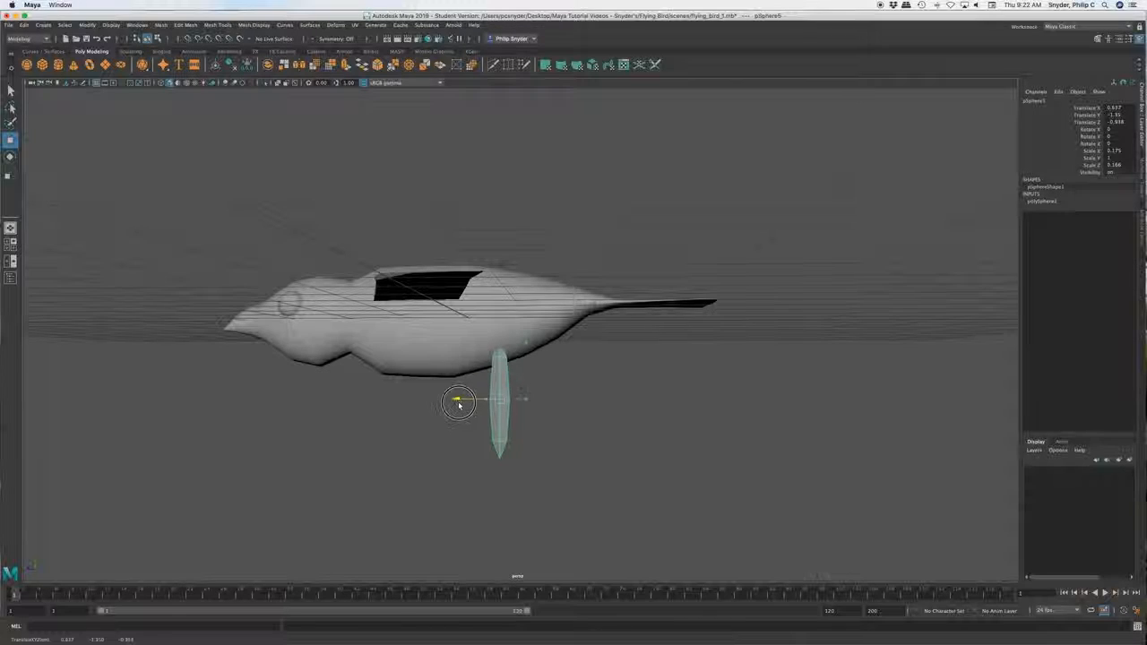
- Move the leg to about -0.491 in Z and outward to about 0.855 in X
click(482, 355)
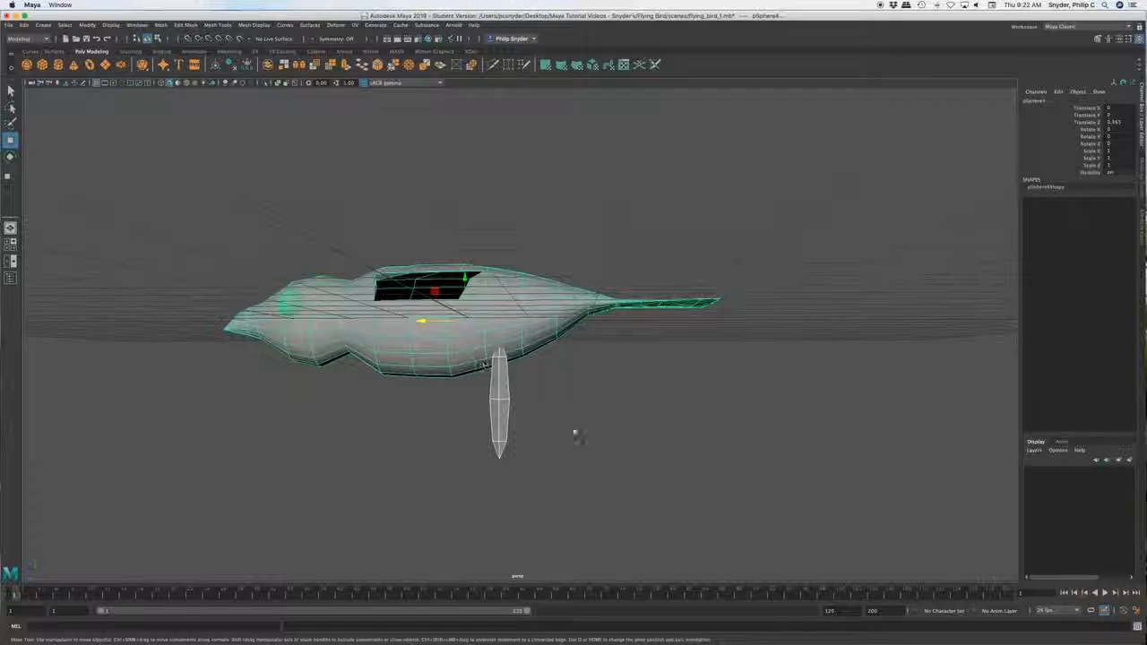
alt+drag(497, 502, 551, 386)
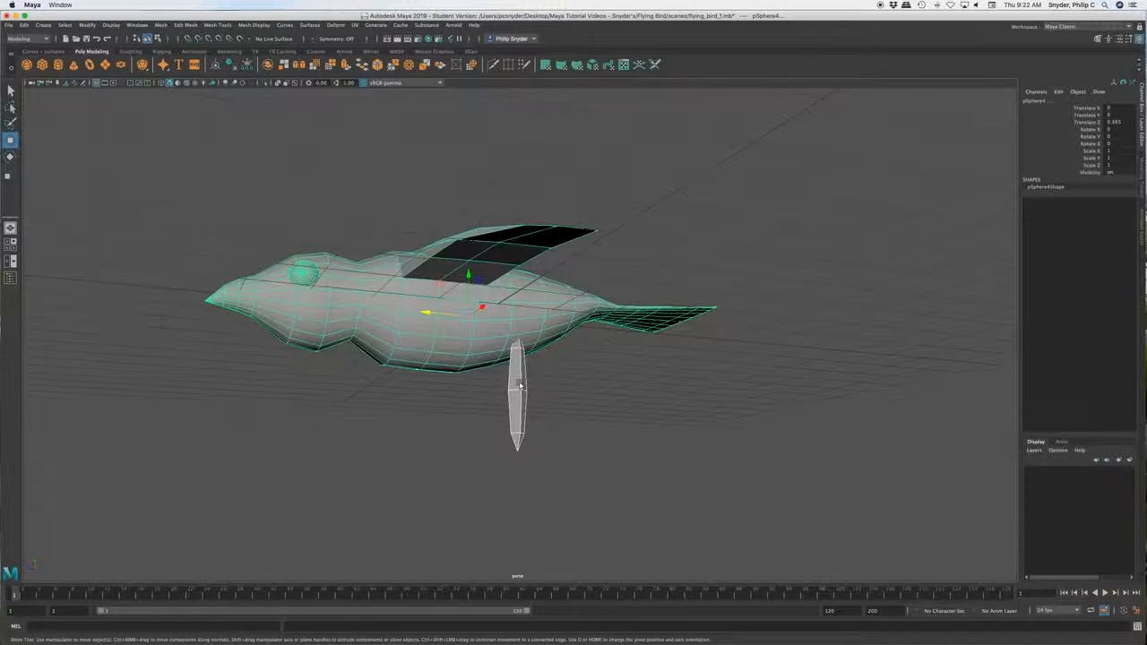
click(516, 387)
drag(533, 387, 538, 384)
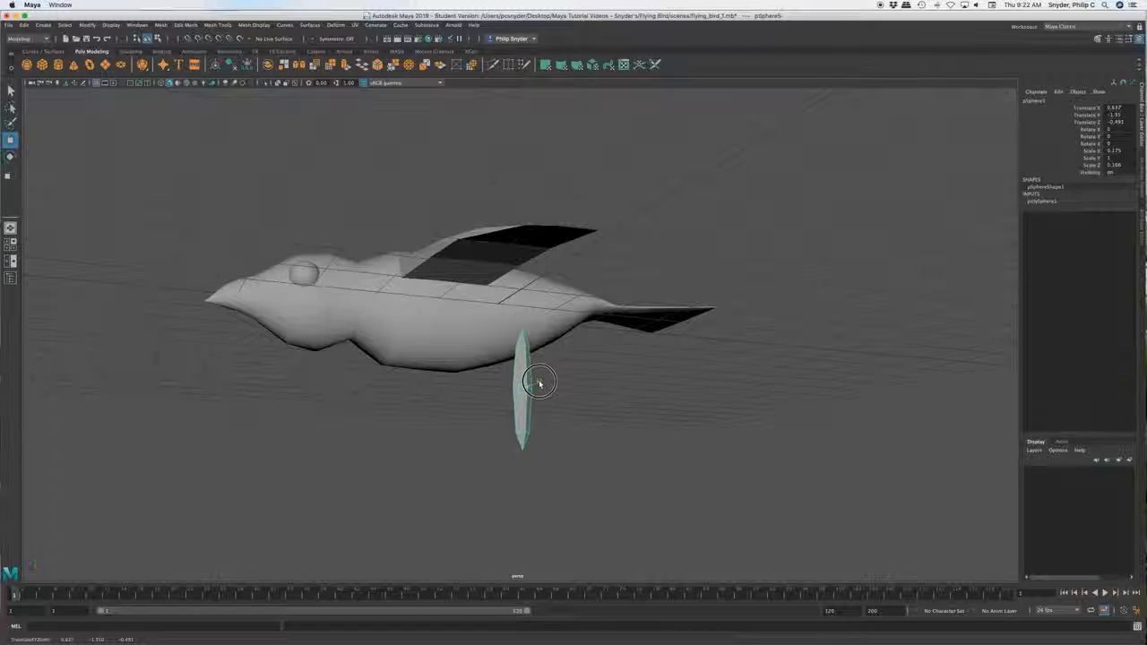
mouse_move(580, 476)
alt+mouse_down()
mouse_move(579, 458)
mouse_move(586, 481)
alt+mouse_up()
alt+drag(524, 421, 522, 397)
scroll(522, 395, up, 8)
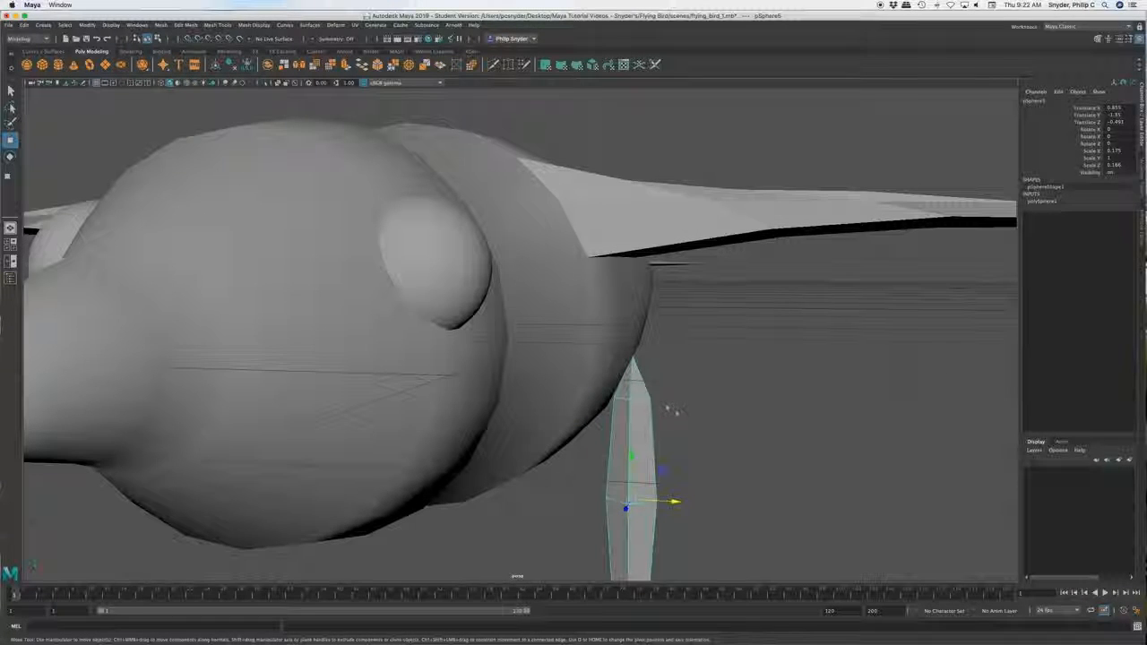
- Move the bird's body sideways away from the leg, to about -0.843 in X
click(578, 387)
drag(529, 309, 396, 315)
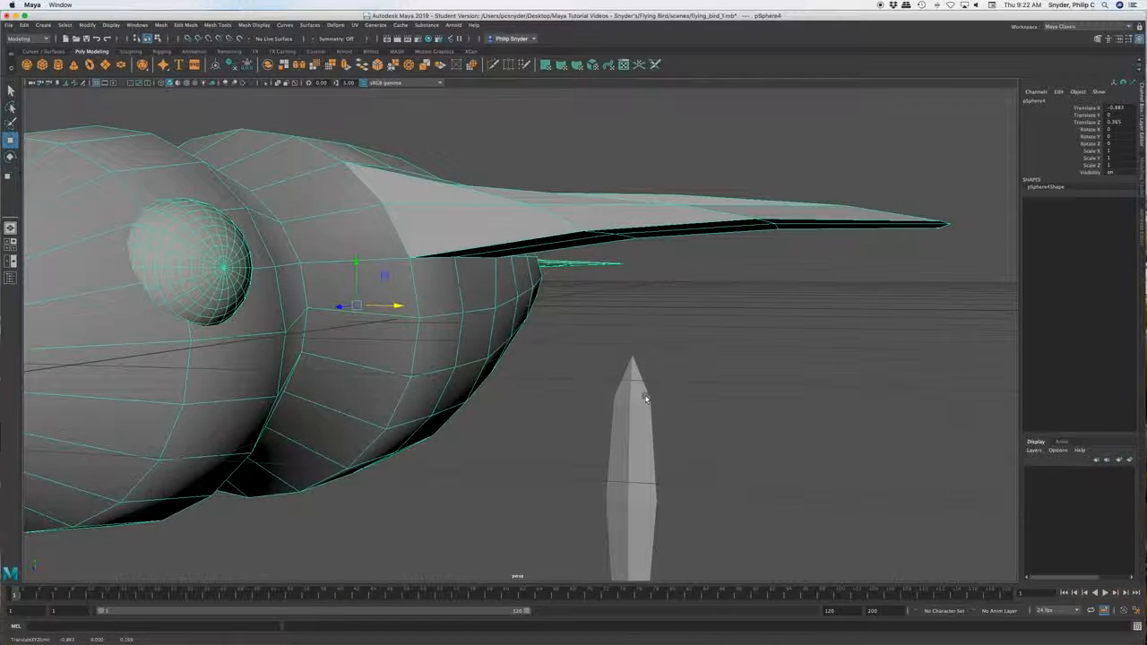
- Try to widen the leg's upper end by scaling up the ring of vertices just below its tip
click(645, 398)
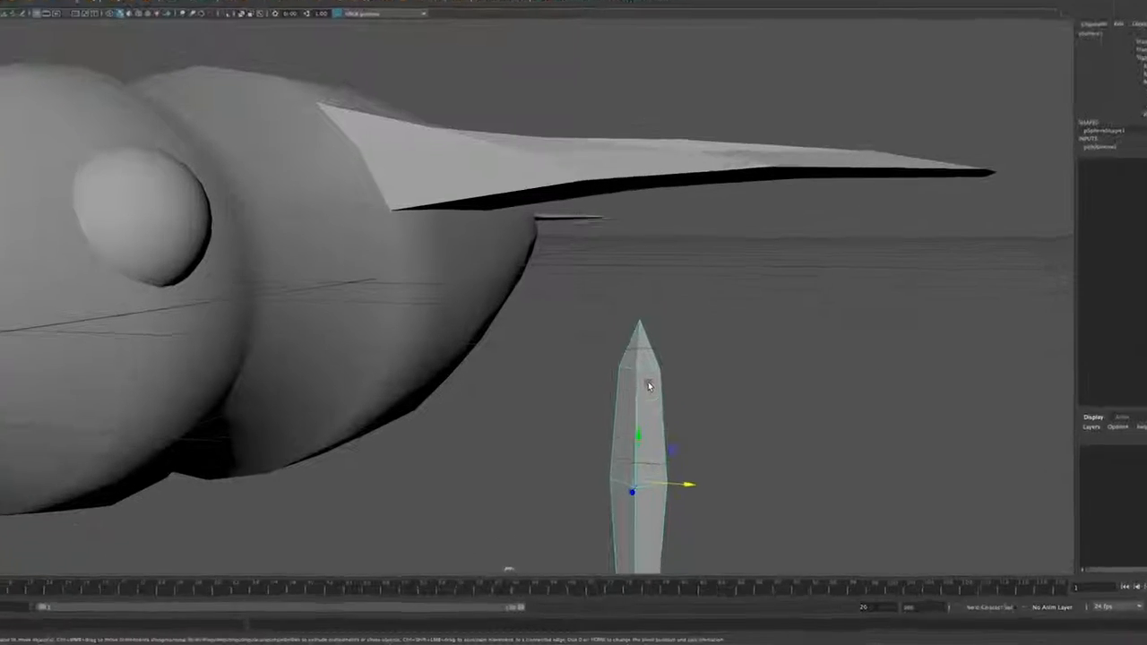
right_click(640, 413)
right_drag(699, 211, 635, 168)
key(4)
drag(617, 159, 683, 226)
key(w)
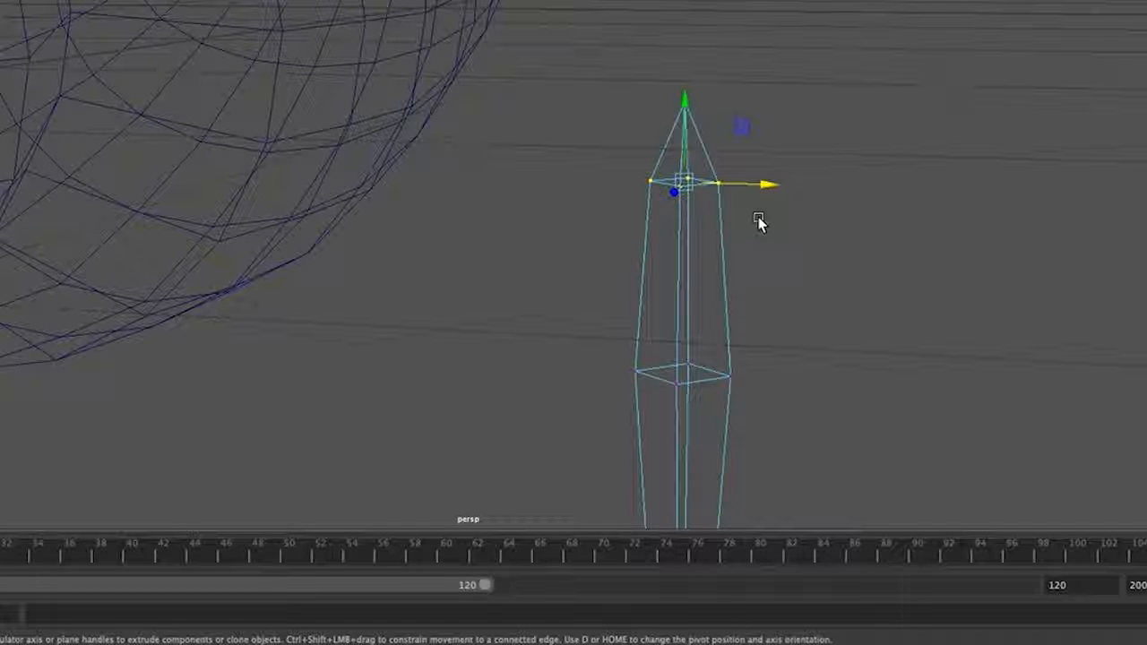
key(r)
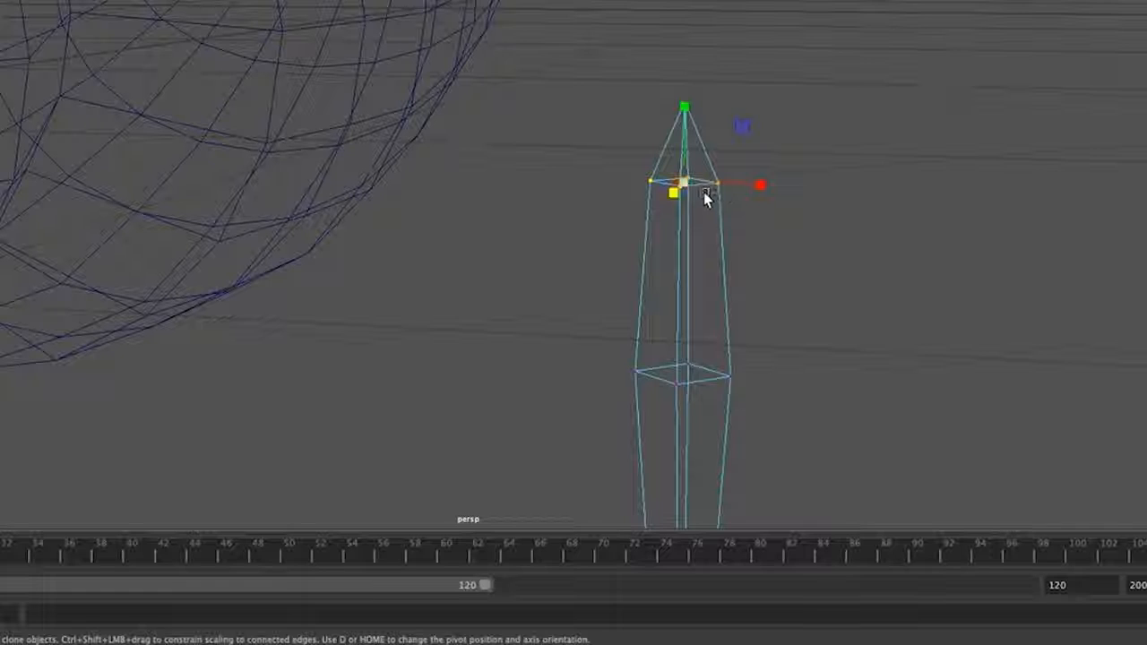
drag(687, 188, 776, 180)
alt+drag(748, 398, 461, 300)
alt+drag(661, 351, 611, 327)
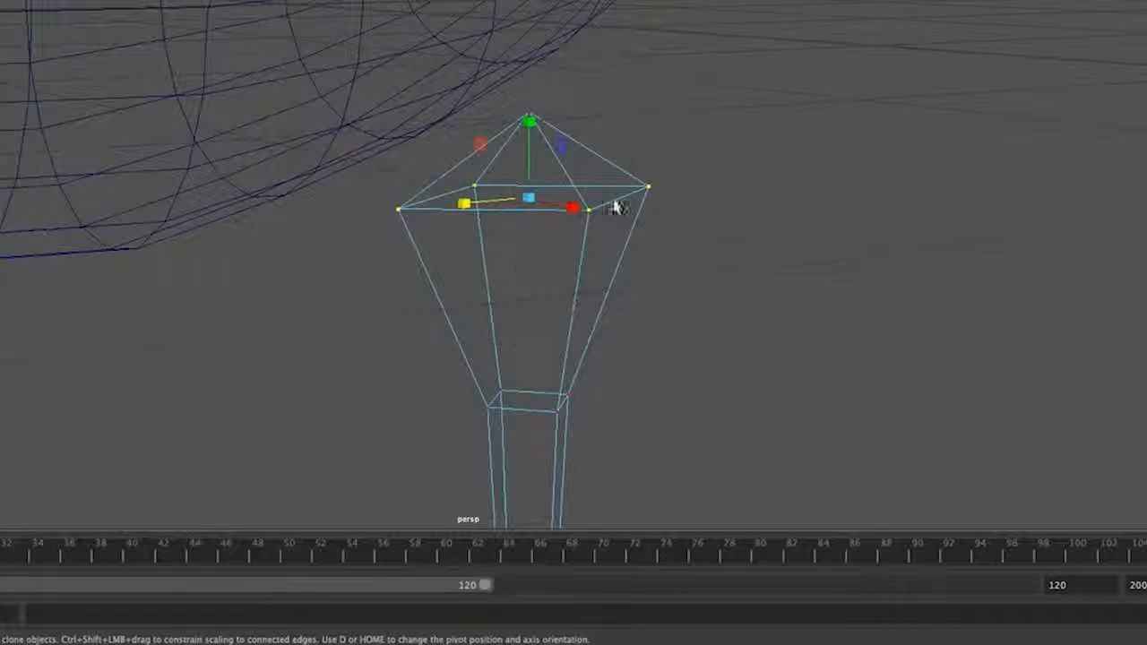
alt+middle_drag(609, 311, 654, 51)
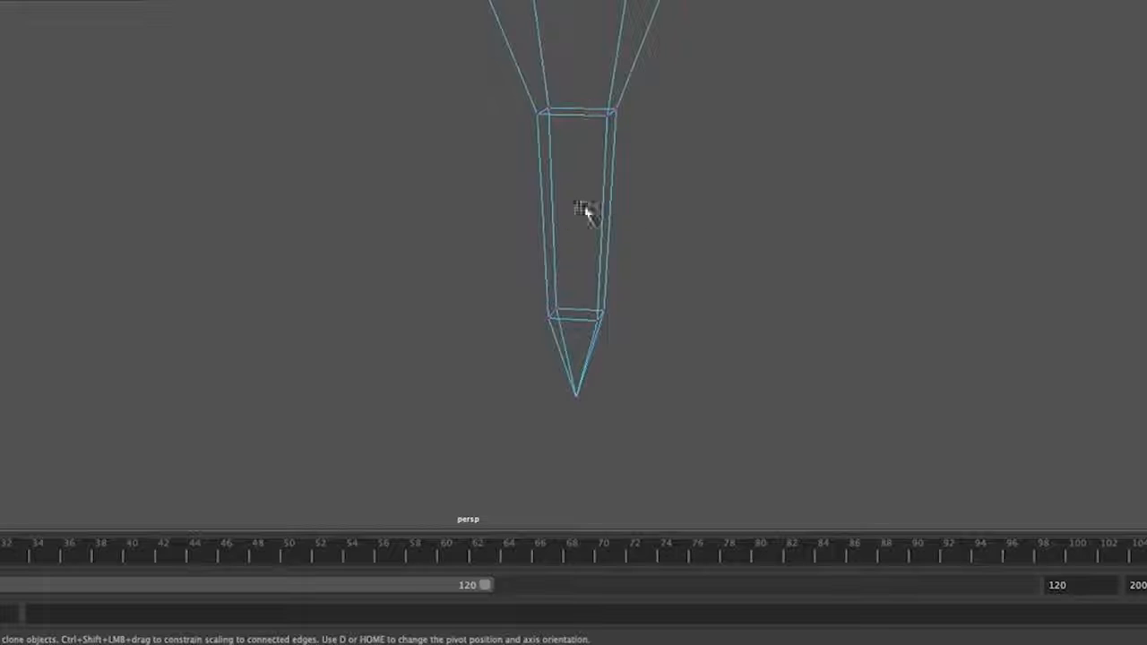
alt+middle_drag(604, 207, 569, 428)
alt+drag(577, 419, 829, 195)
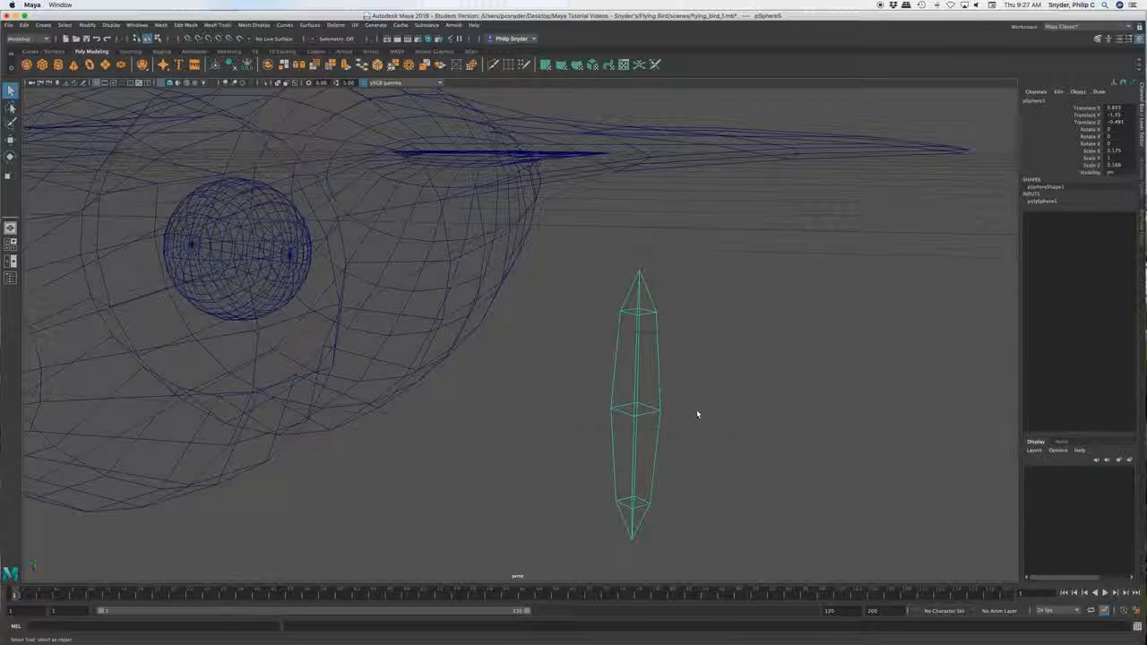
- Rotate the leg 45 degrees around its Y axis
scroll(692, 408, up, 2)
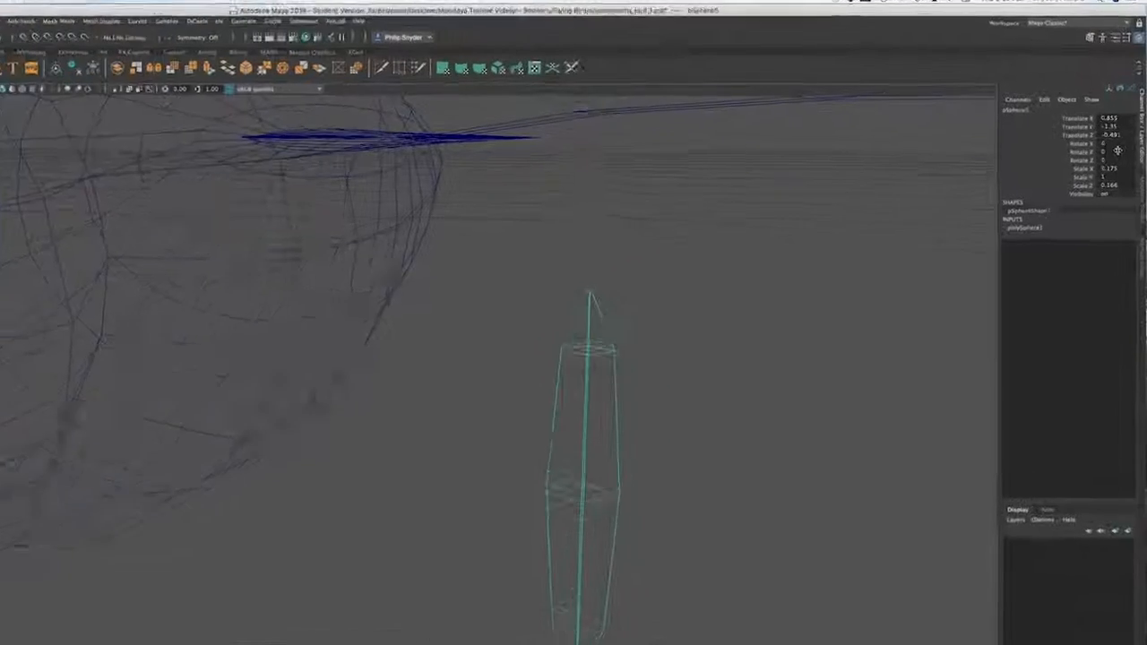
double_click(1118, 152)
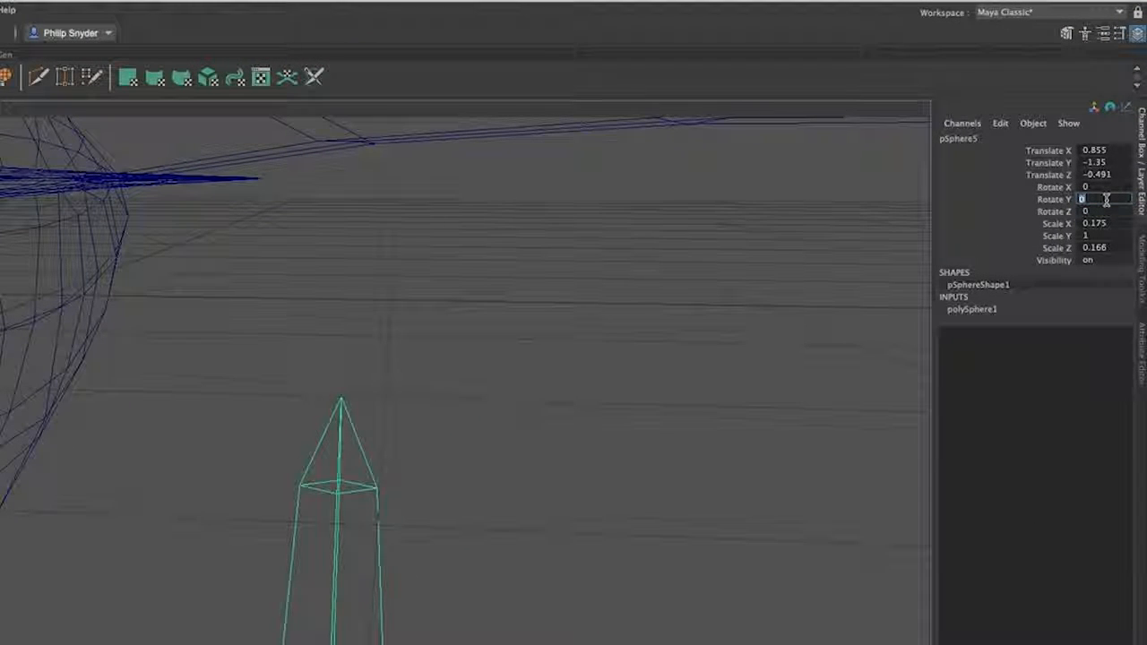
text(45)
key(Return)
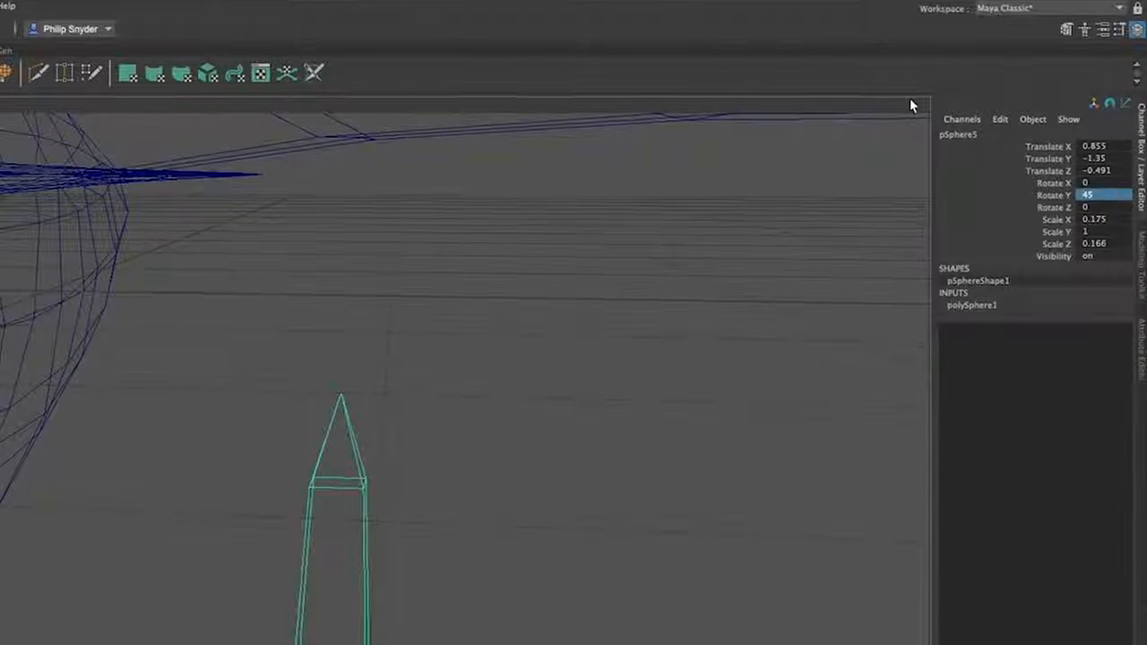
- Select the leg's ring of vertices just below the upper tip and scale it wider in Z and X
alt+drag(377, 497, 450, 393)
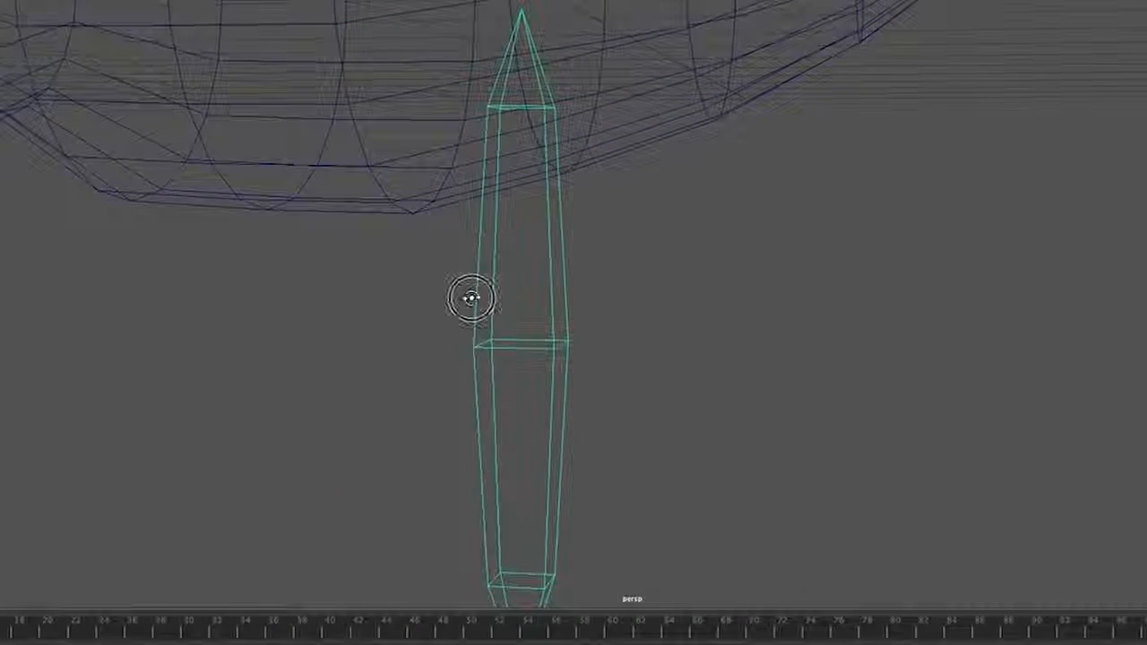
alt+drag(472, 303, 561, 302)
alt+drag(761, 186, 767, 208)
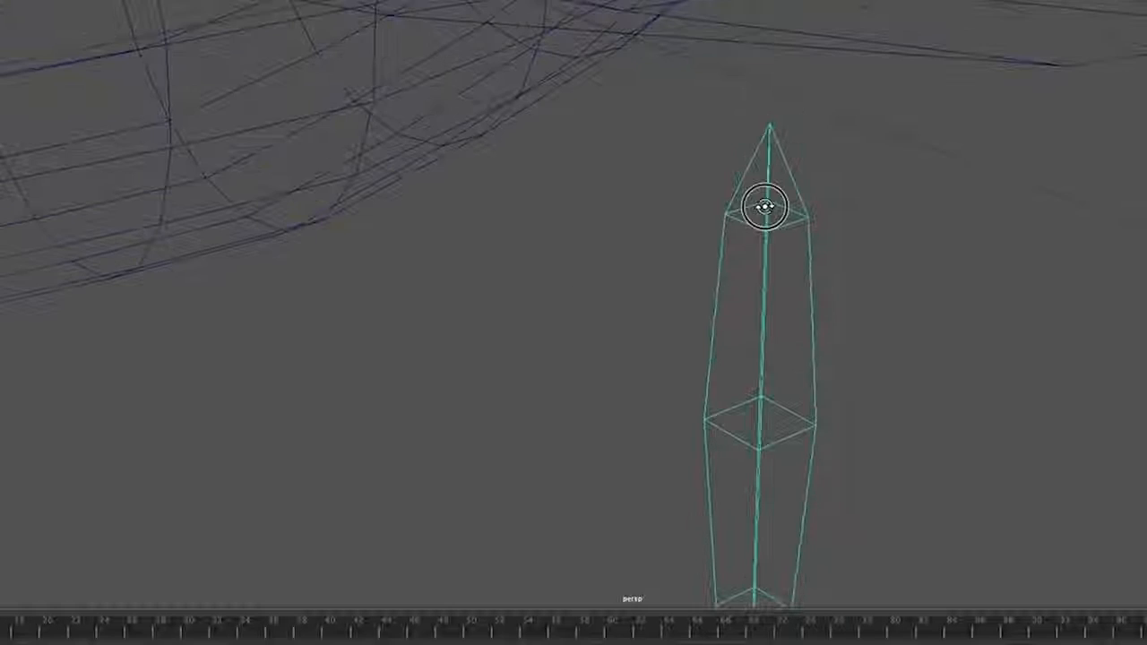
right_click(745, 260)
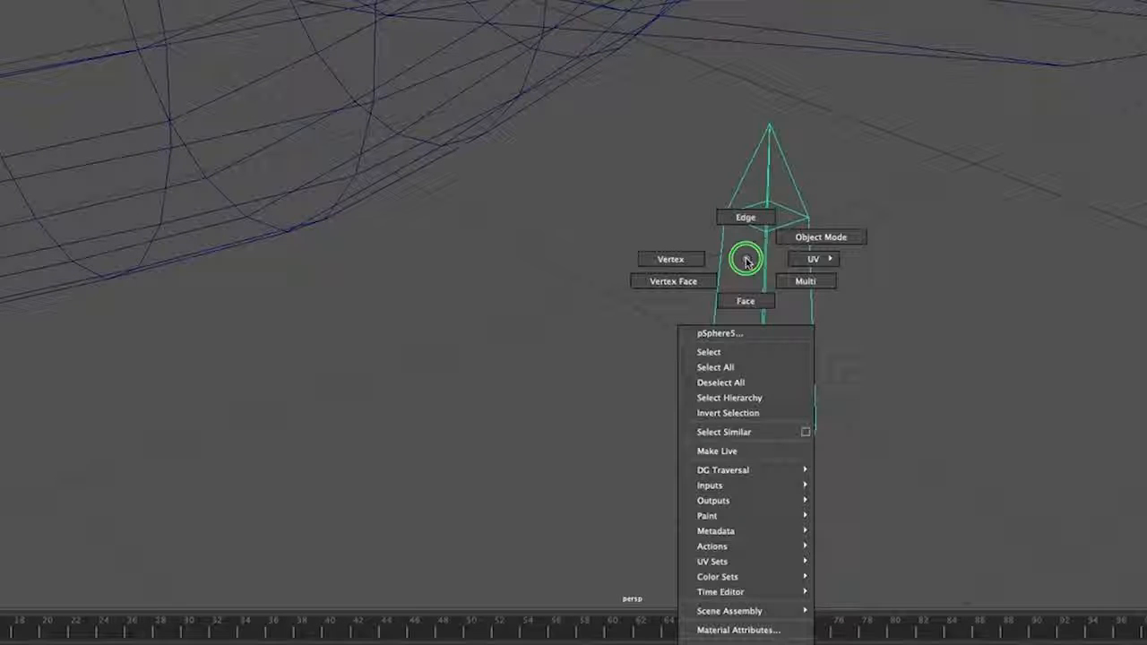
click(680, 262)
drag(697, 190, 687, 311)
key(w)
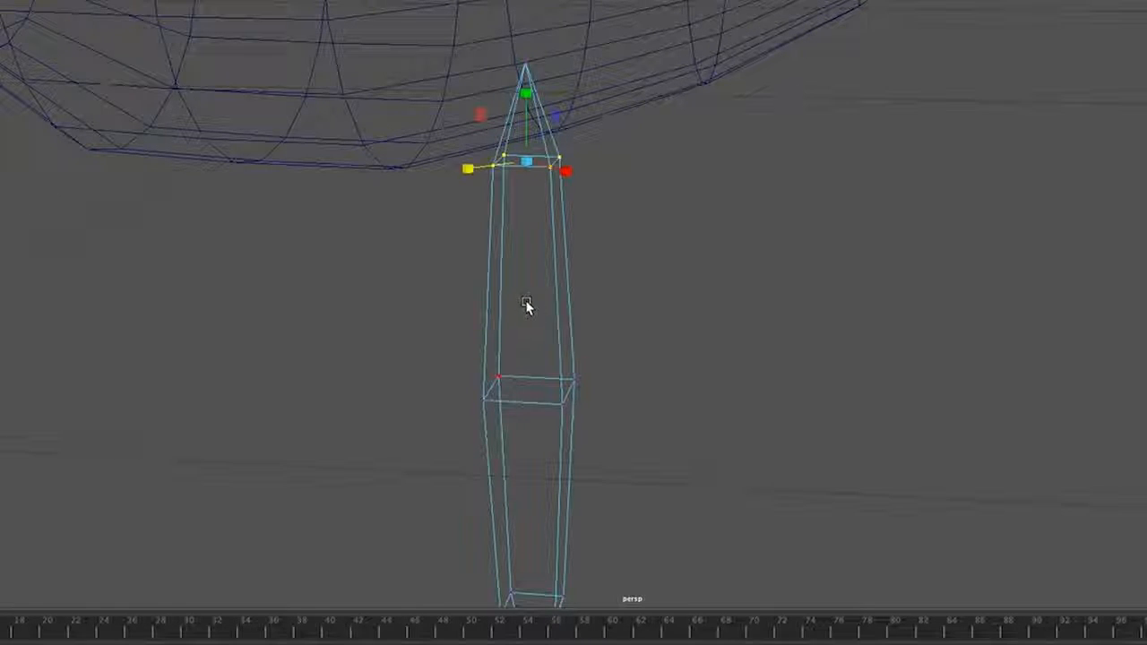
alt+drag(510, 290, 538, 290)
alt+drag(602, 184, 669, 269)
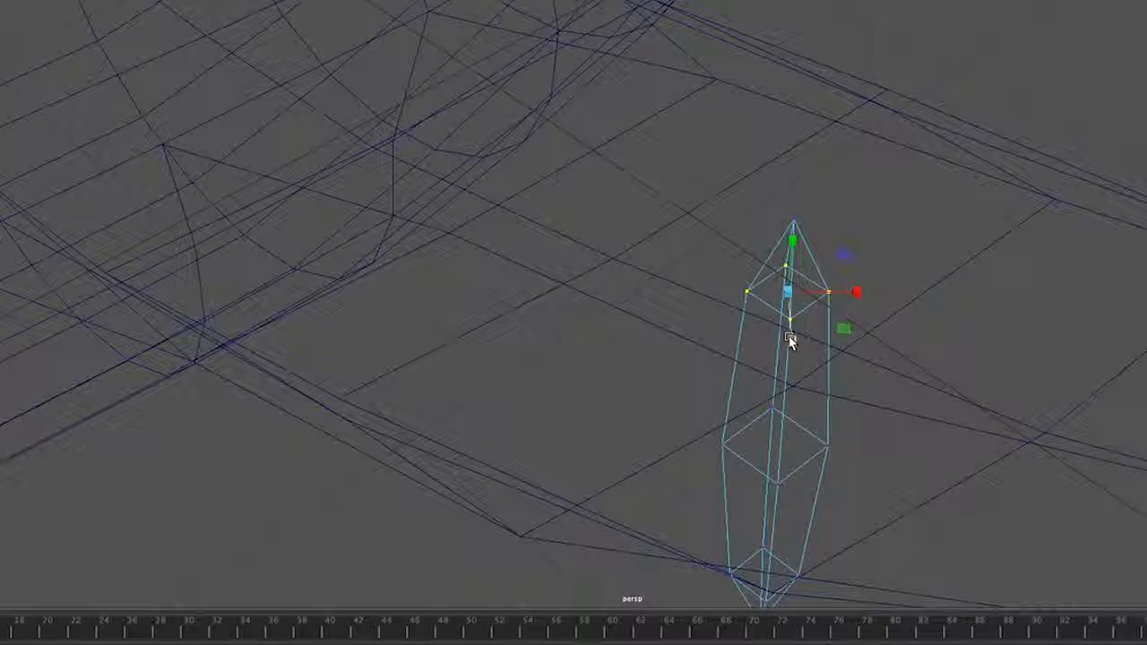
drag(791, 339, 792, 394)
alt+drag(867, 308, 906, 313)
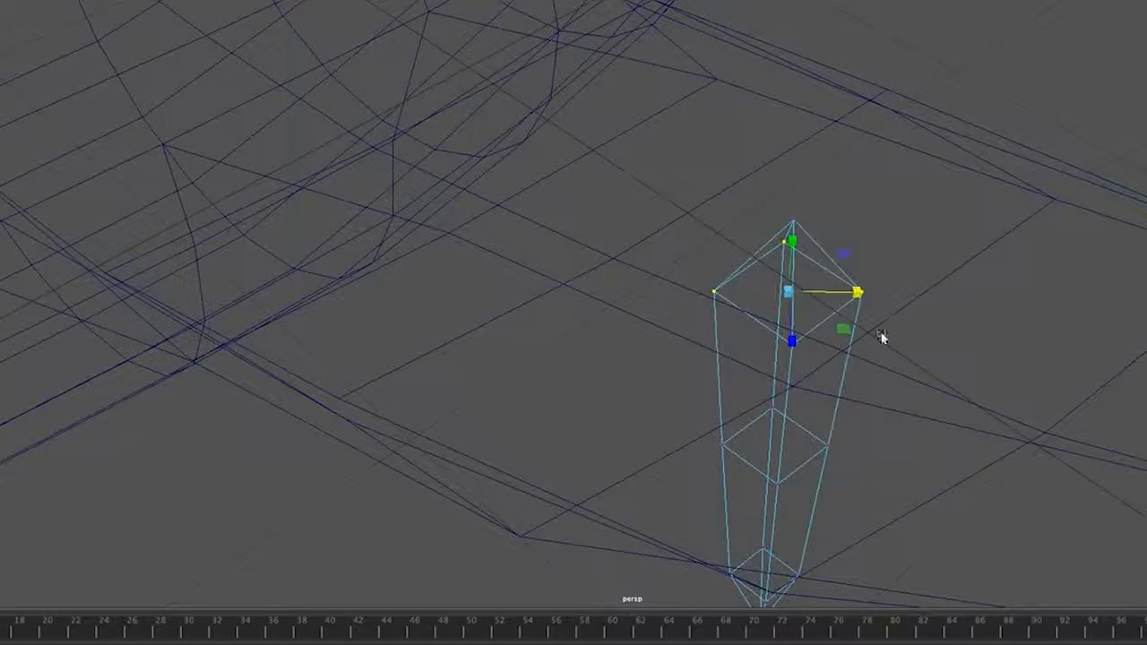
alt+drag(712, 297, 737, 327)
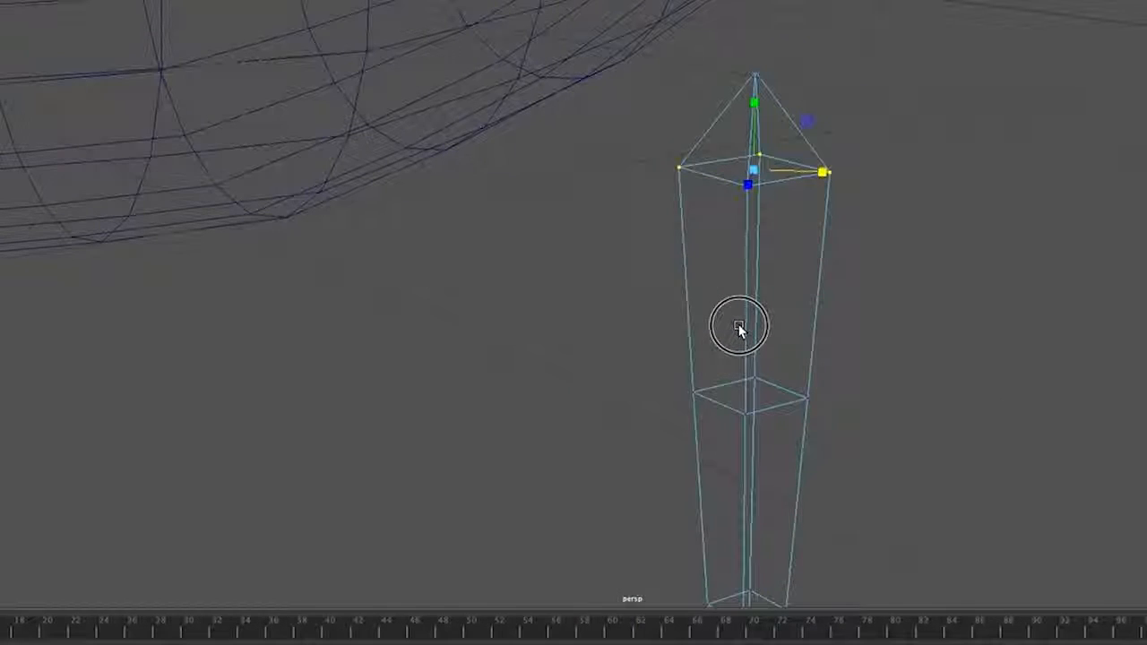
- Flare the leg's upper ring by pulling its front vertex pair toward the head and its rear pair toward the tail
click(937, 261)
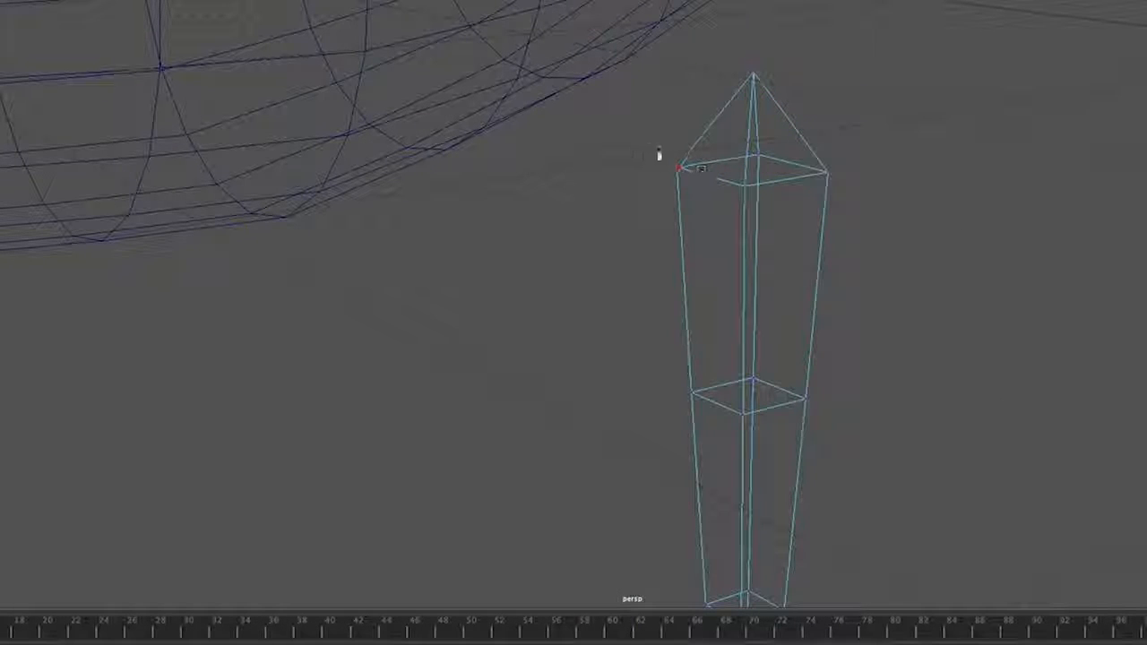
drag(767, 208, 751, 210)
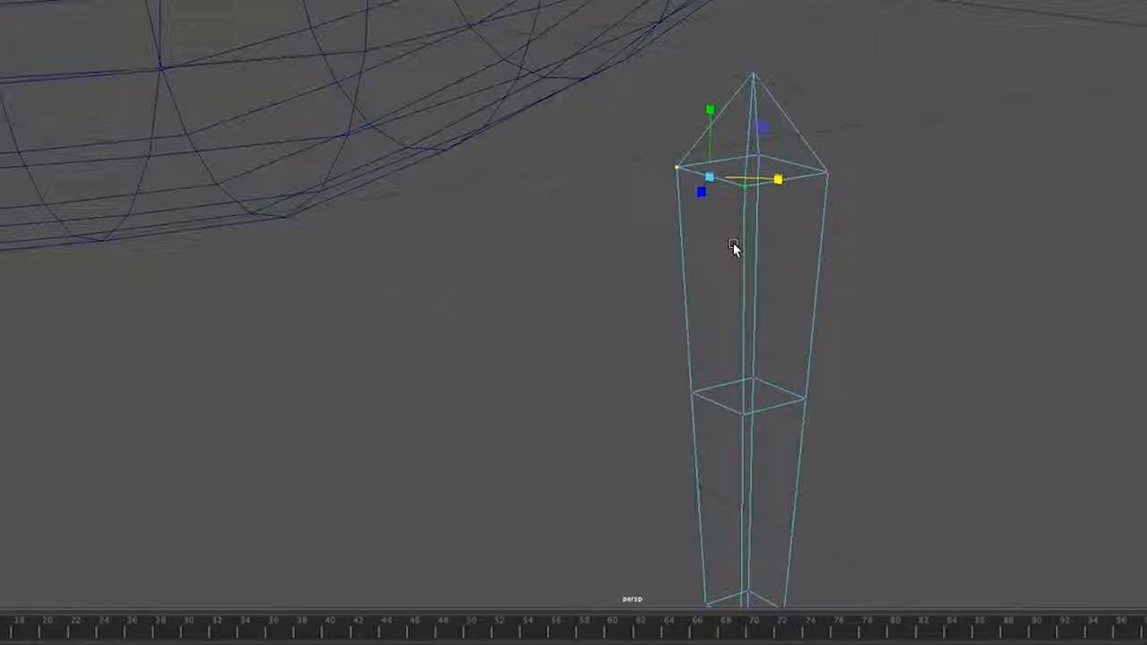
key(w)
drag(674, 191, 606, 191)
drag(765, 152, 847, 195)
drag(746, 177, 785, 171)
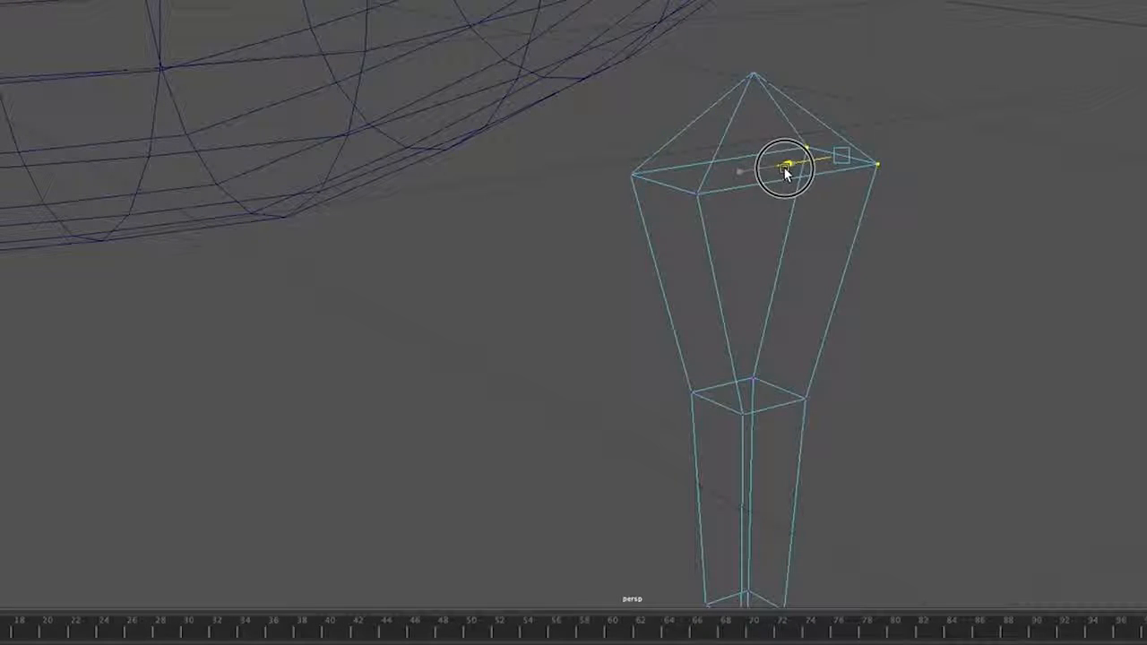
mouse_move(759, 408)
alt+mouse_down()
mouse_move(819, 335)
mouse_move(866, 305)
mouse_move(884, 256)
mouse_move(868, 333)
mouse_move(771, 394)
alt+mouse_up()
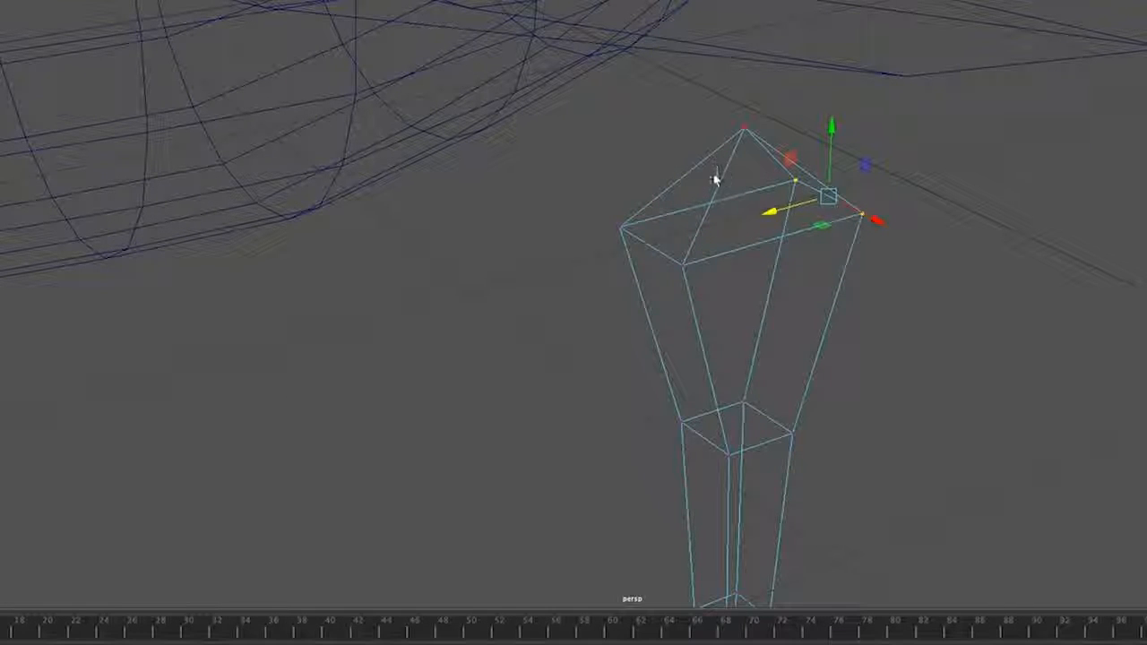
- Delete the pointed faces capping the leg's upper end, leaving it open, and return to object mode
key(5)
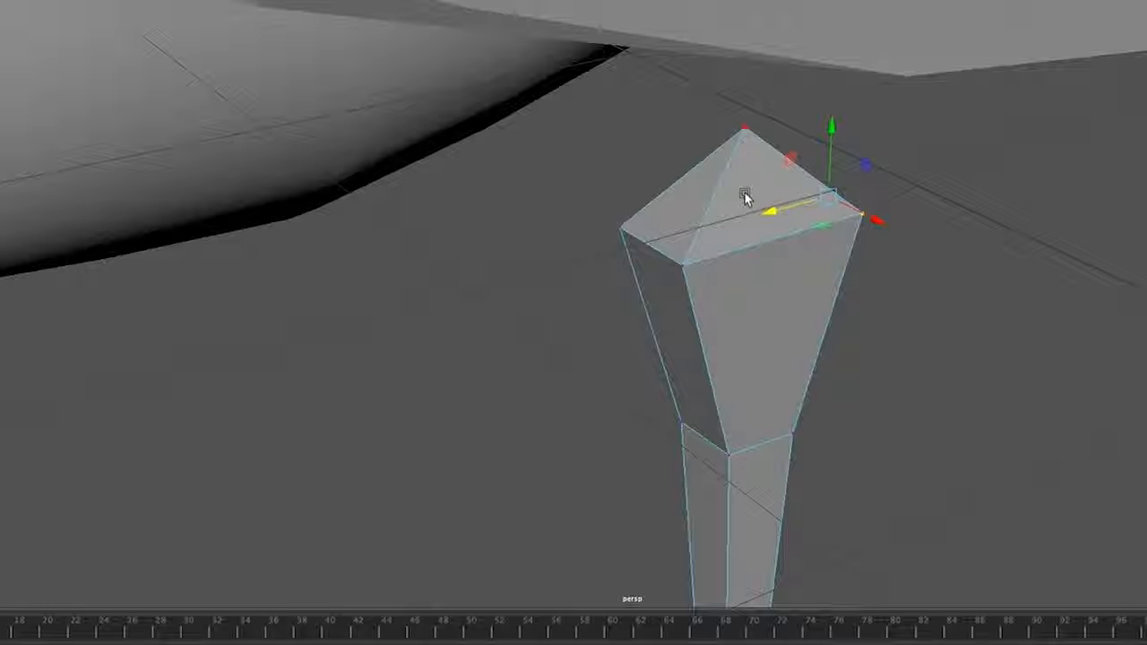
right_click(746, 195)
right_drag(746, 195, 750, 238)
click(745, 223)
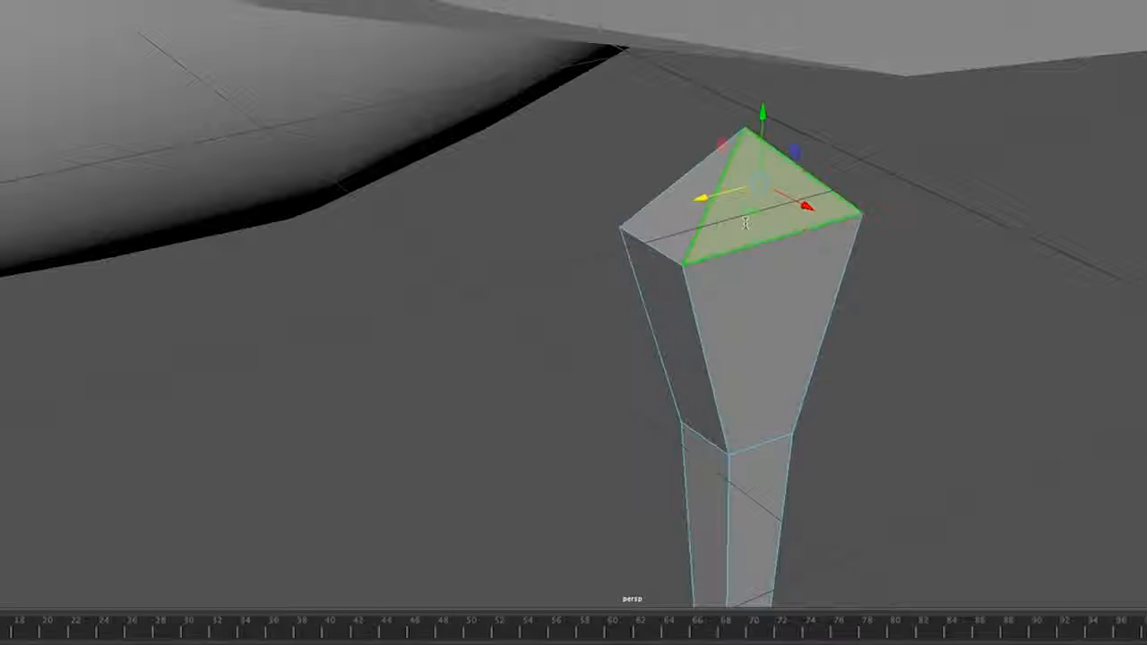
alt+drag(752, 235, 848, 224)
drag(815, 20, 996, 130)
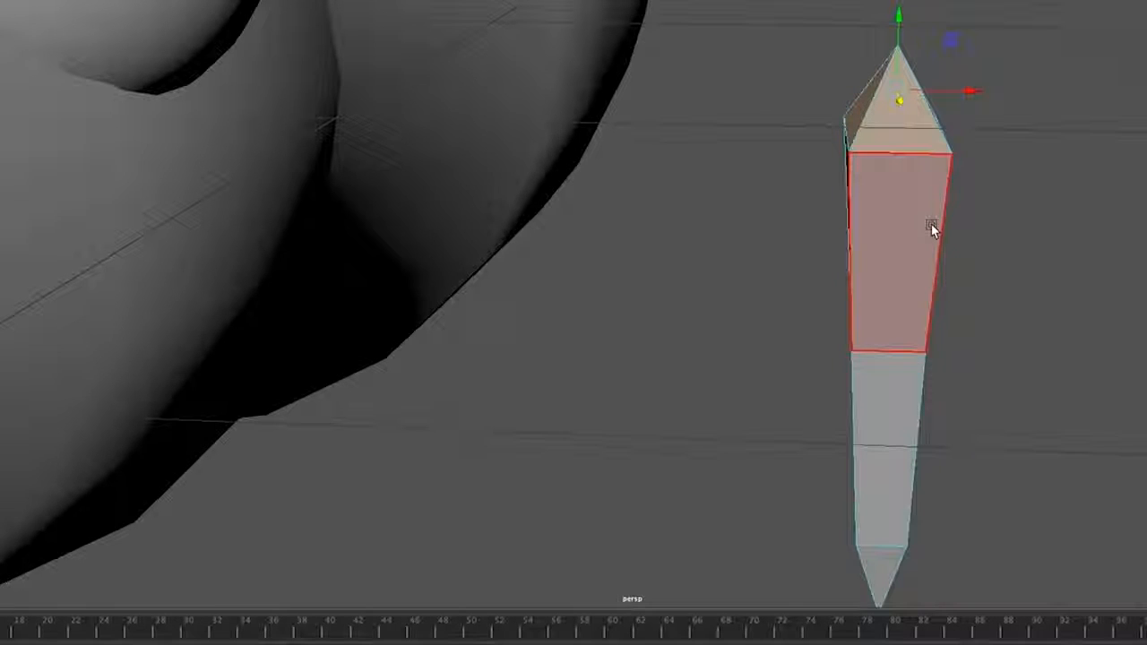
key(4)
alt+drag(1063, 178, 1013, 177)
key(Delete)
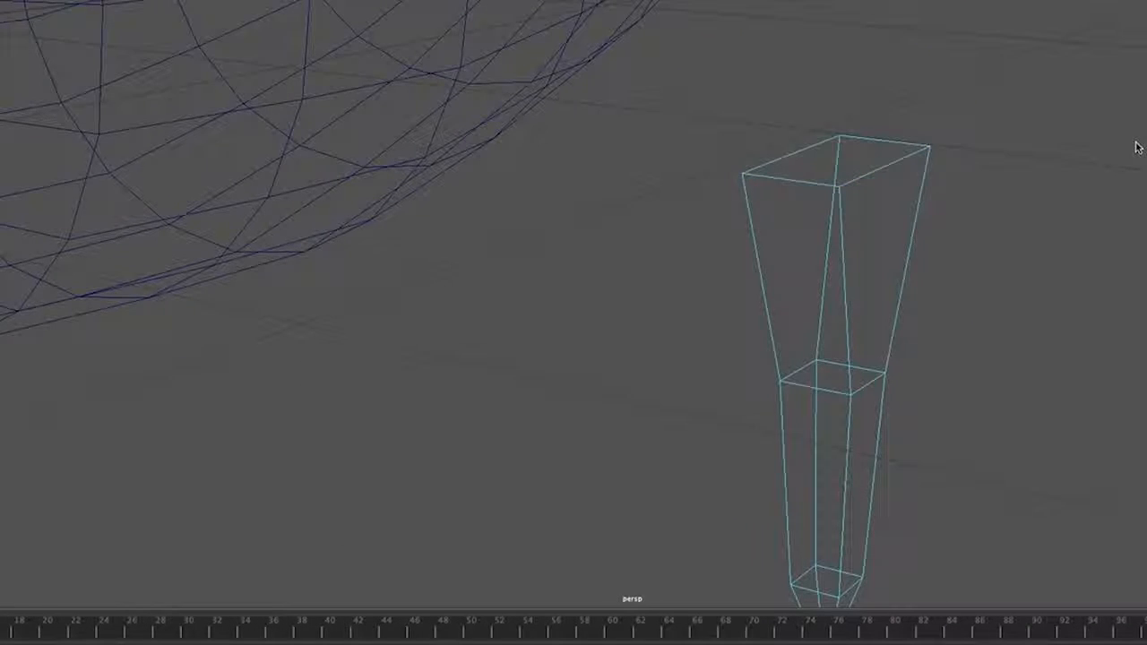
key(5)
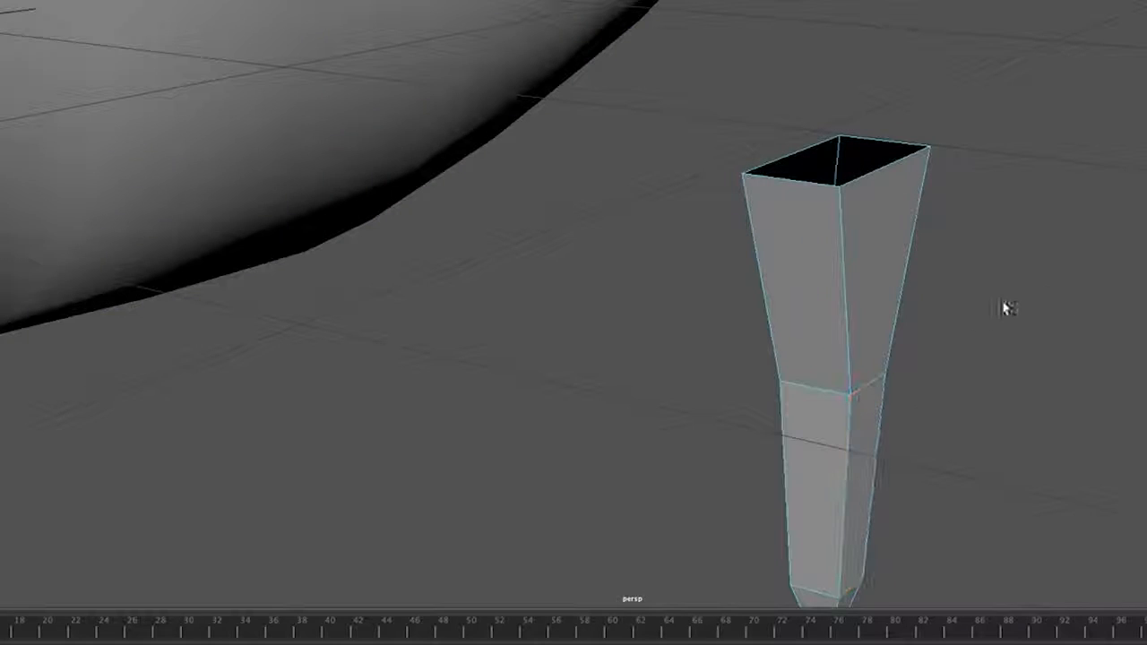
right_click(874, 289)
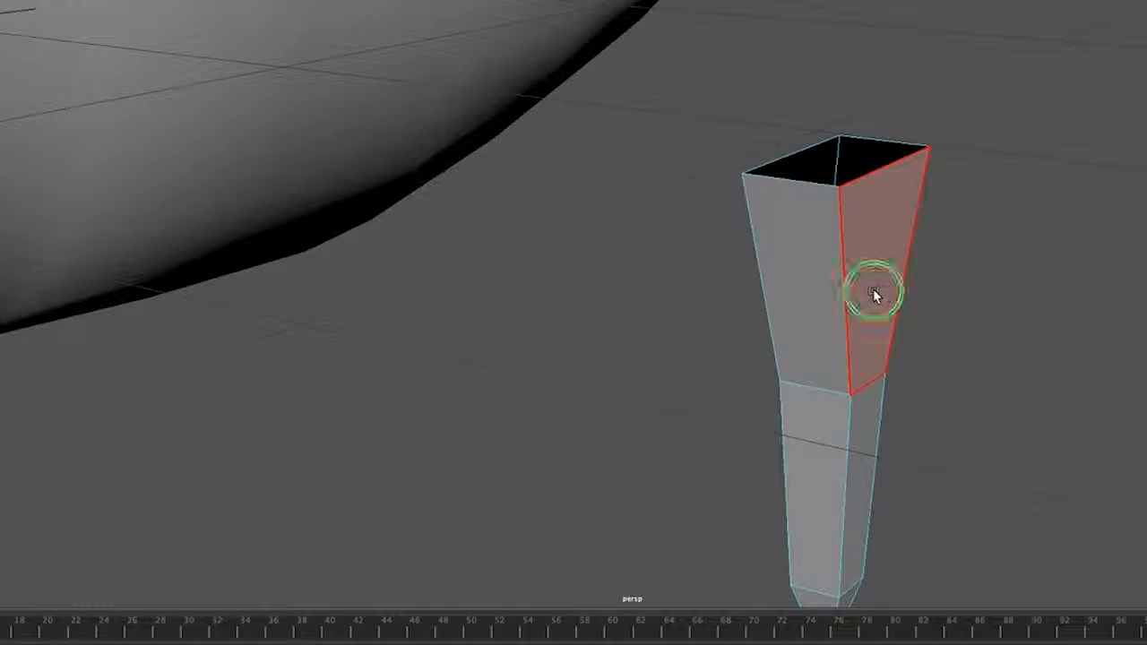
right_drag(874, 289, 973, 263)
- Select the combined bird mesh and hide it, leaving only the leg displayed
alt+drag(1019, 303, 989, 320)
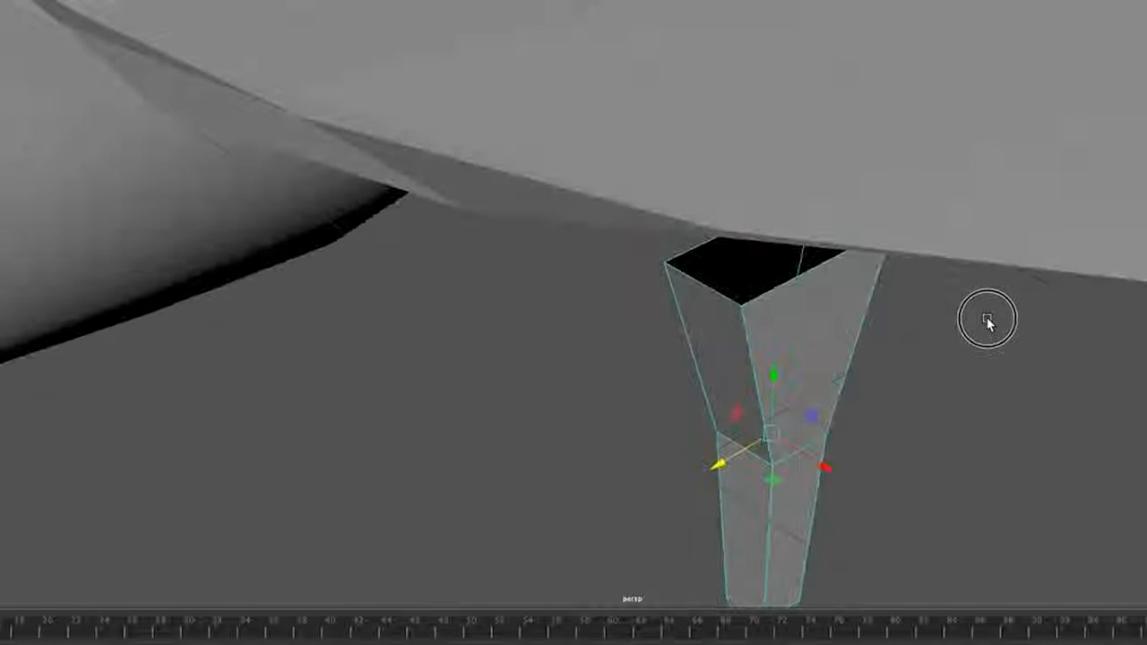
scroll(991, 261, down, 5)
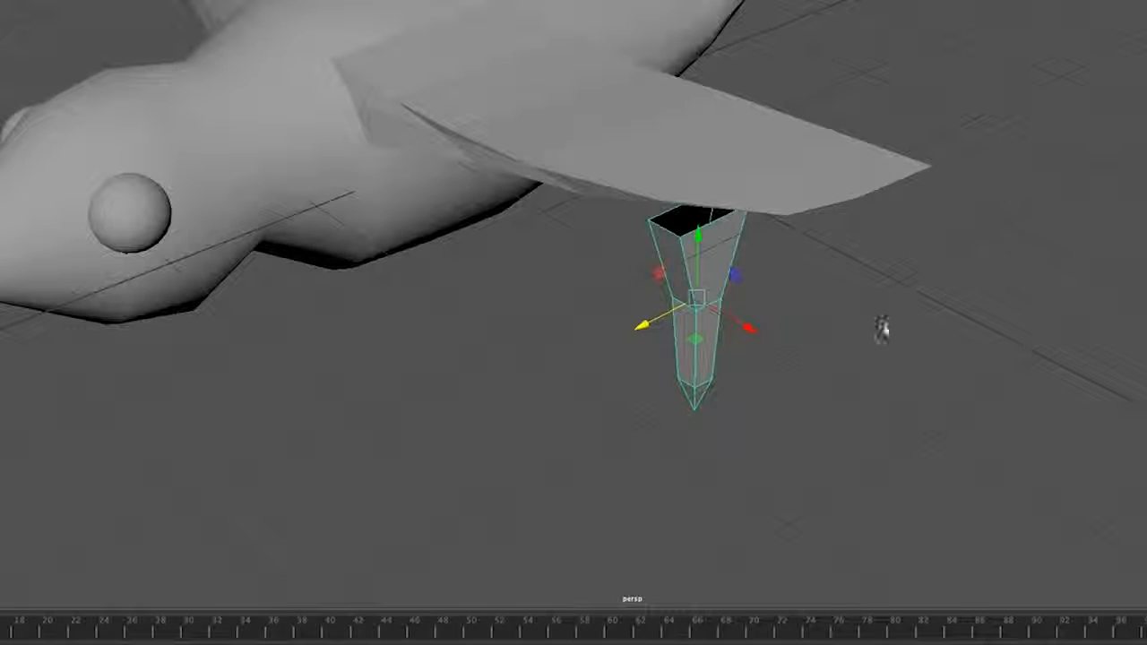
alt+drag(472, 184, 410, 135)
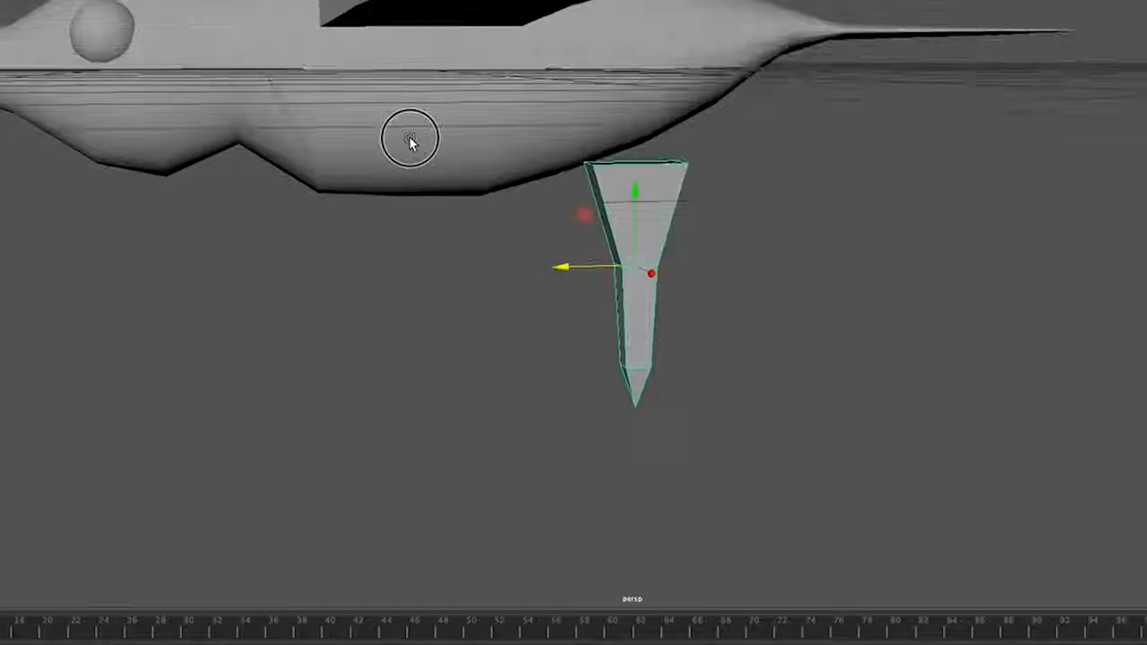
click(307, 113)
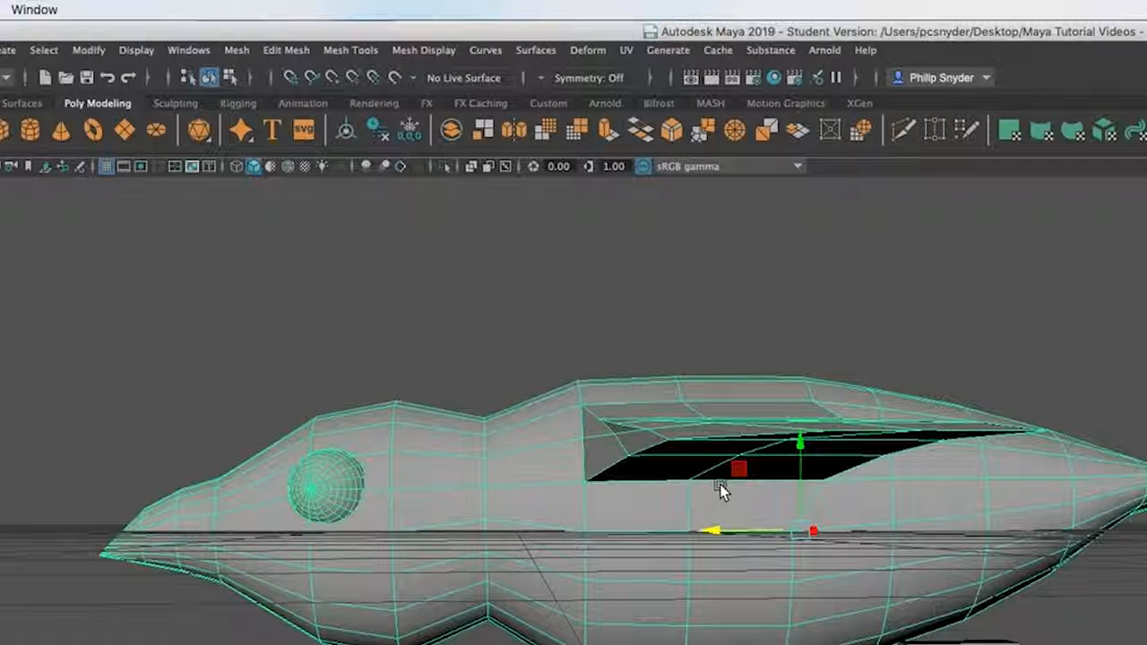
click(135, 52)
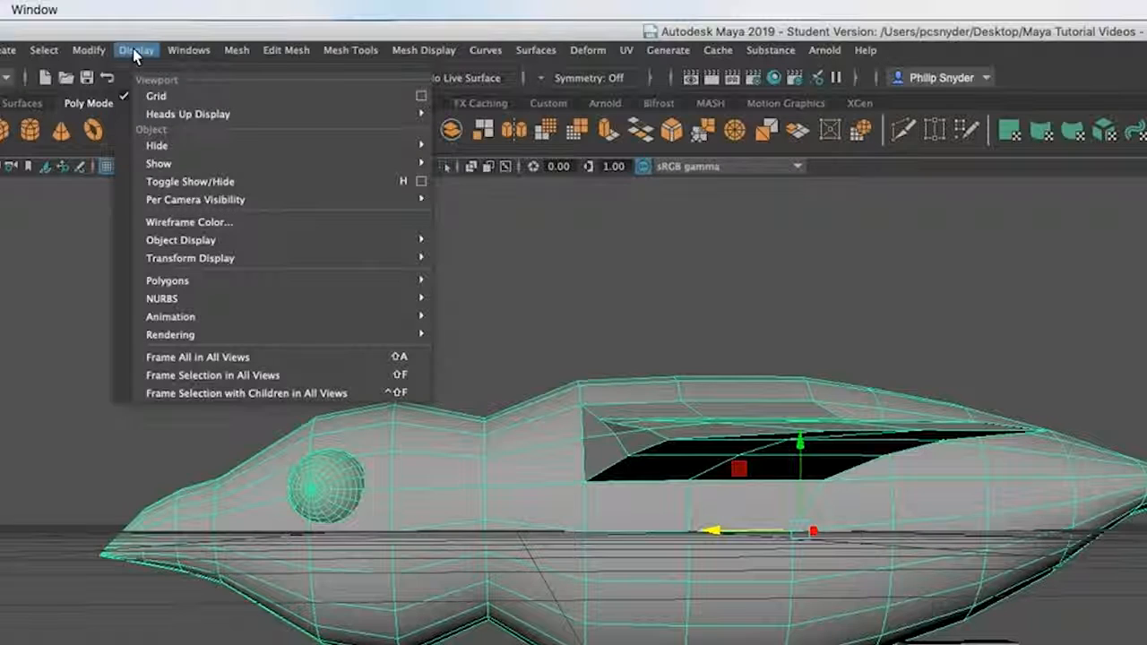
mouse_move(258, 142)
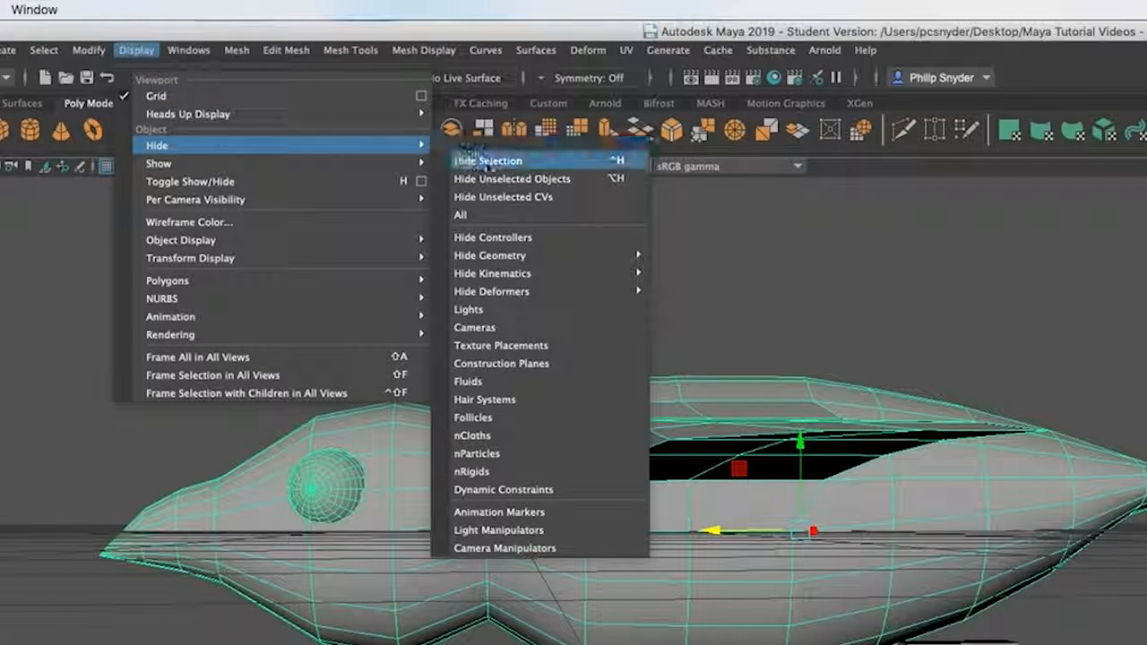
click(488, 163)
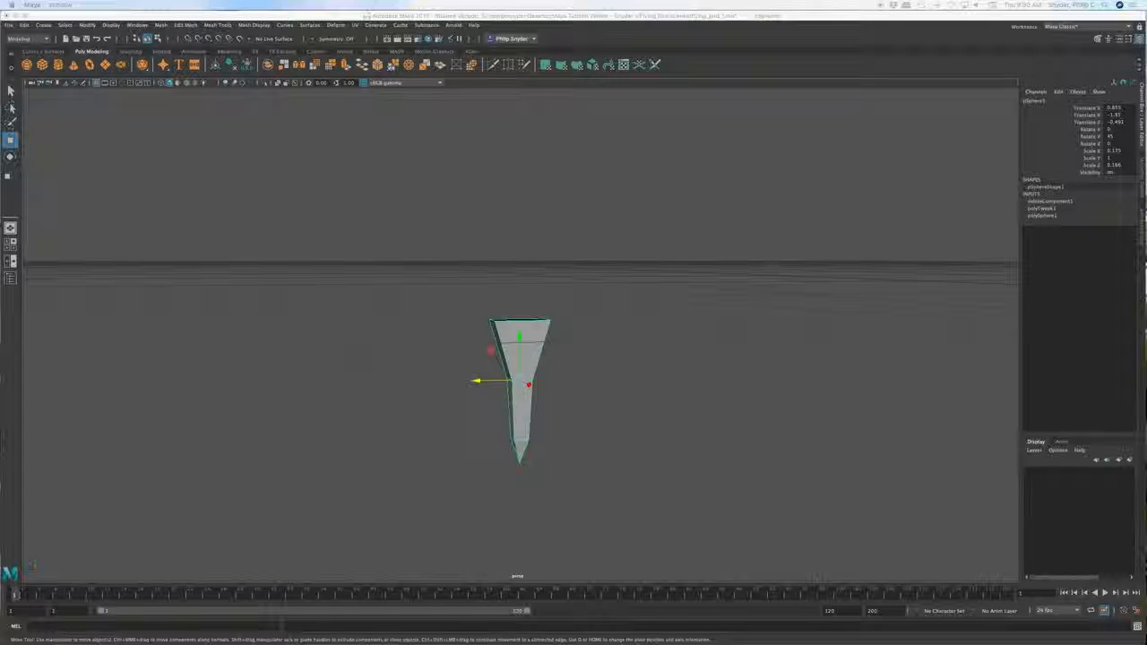
- Bring up the bluebird reference photo in Preview, examine the shape of its legs, and close the photo
drag(2, 72, 369, 97)
click(369, 96)
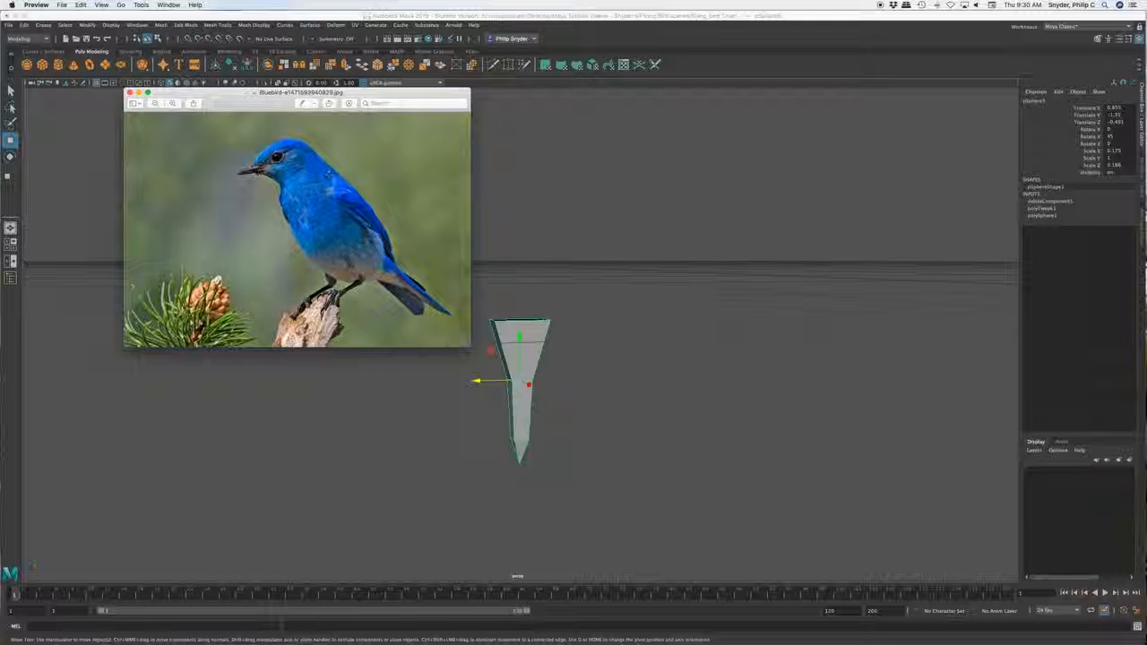
key(super+w)
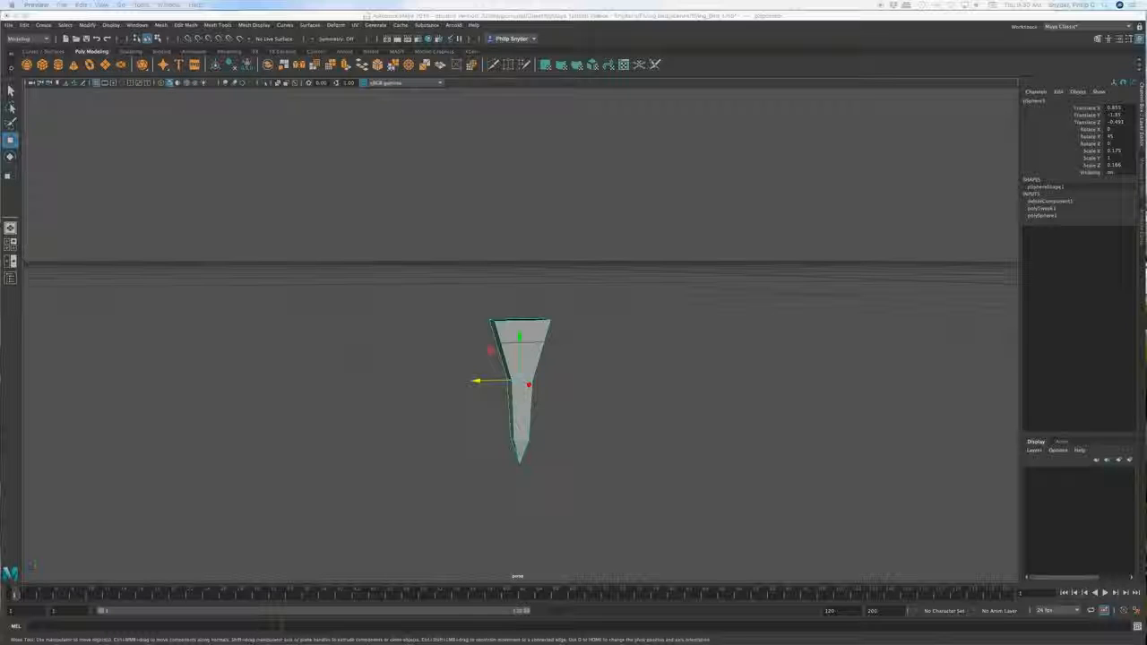
- Select the leg's middle ring of vertices, switch to wireframe display, and raise the ring toward the flared upper end
click(537, 417)
scroll(536, 417, up, 5)
alt+drag(537, 417, 535, 364)
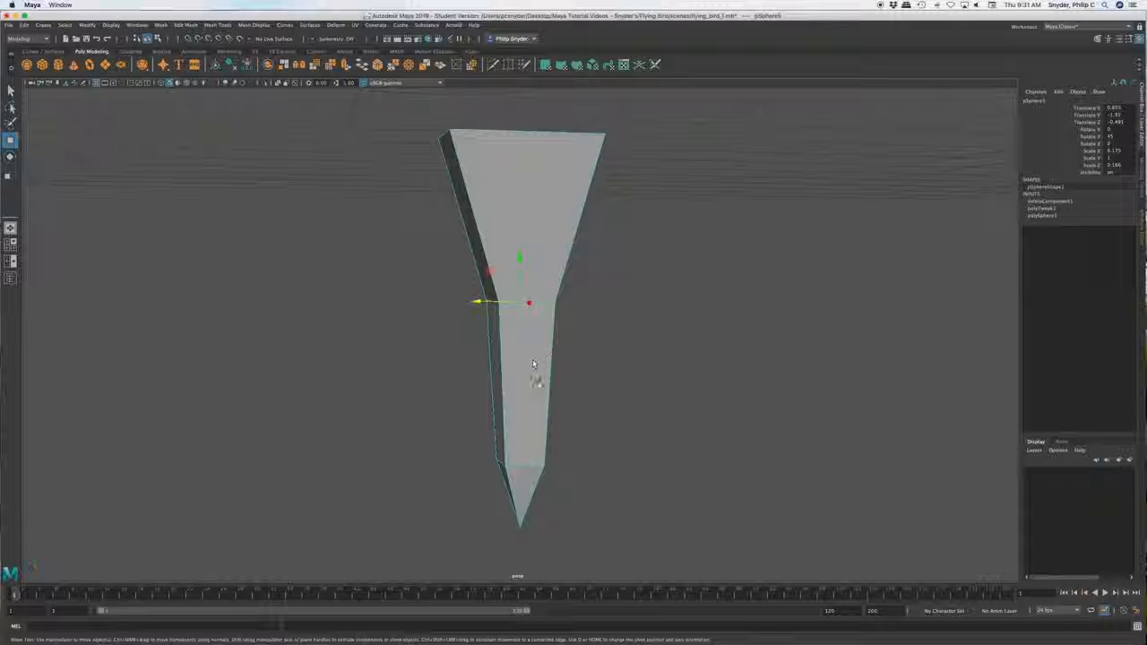
mouse_move(491, 425)
alt+mouse_down()
mouse_move(507, 410)
mouse_move(558, 404)
mouse_move(476, 421)
mouse_move(453, 412)
mouse_move(484, 411)
alt+mouse_up()
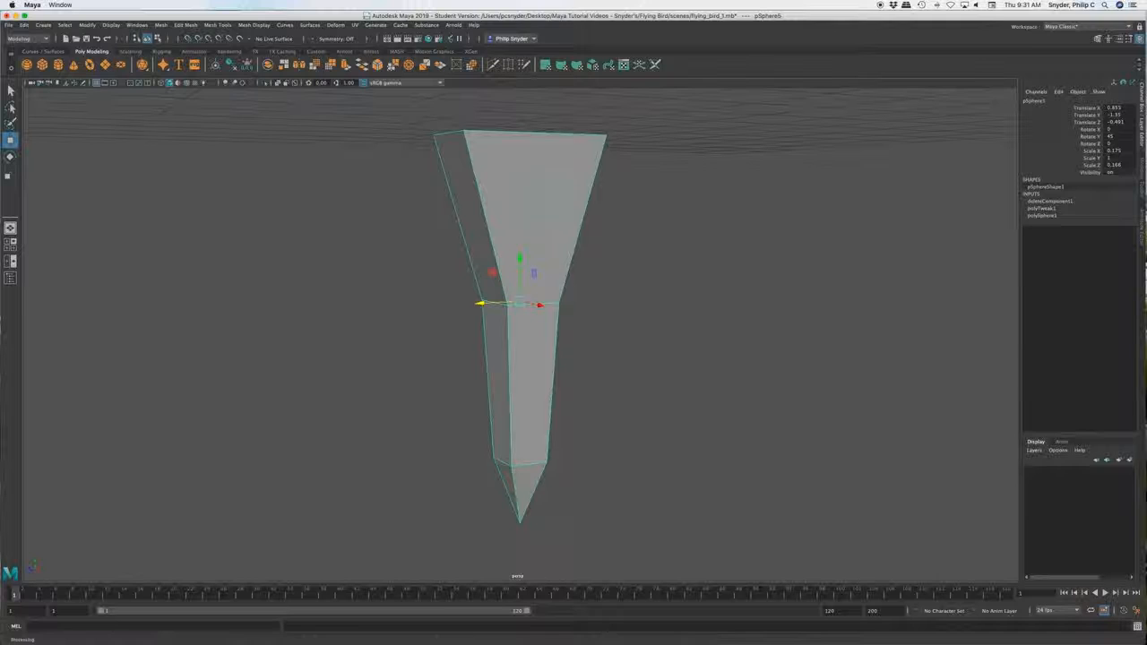
right_click(543, 209)
right_drag(544, 209, 506, 212)
drag(459, 289, 588, 336)
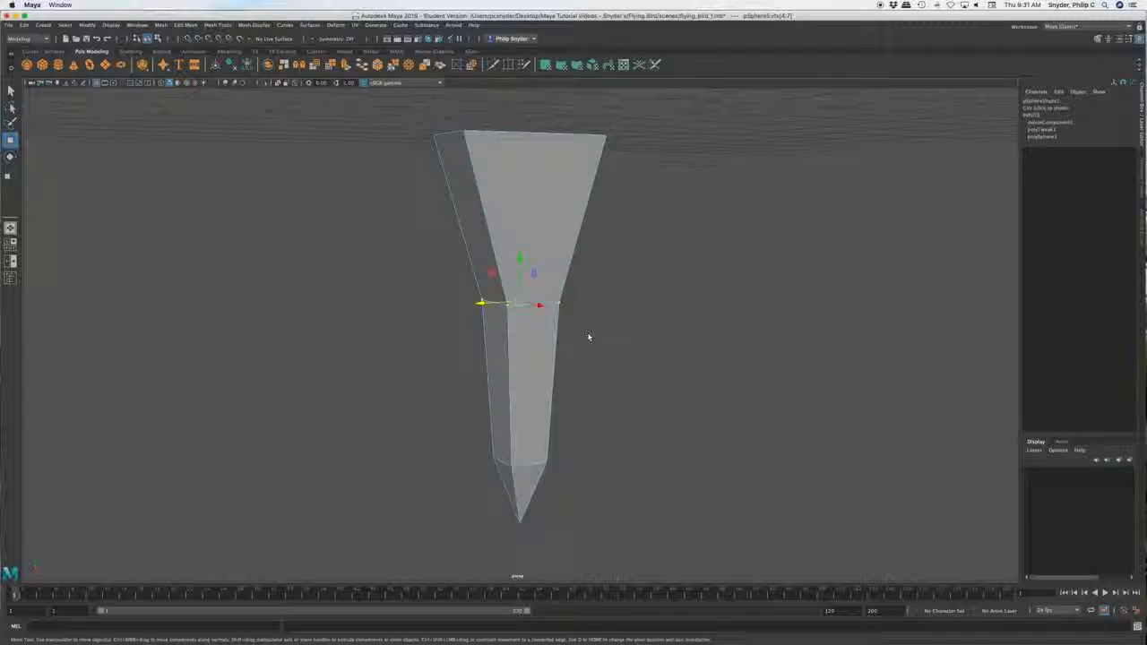
key(4)
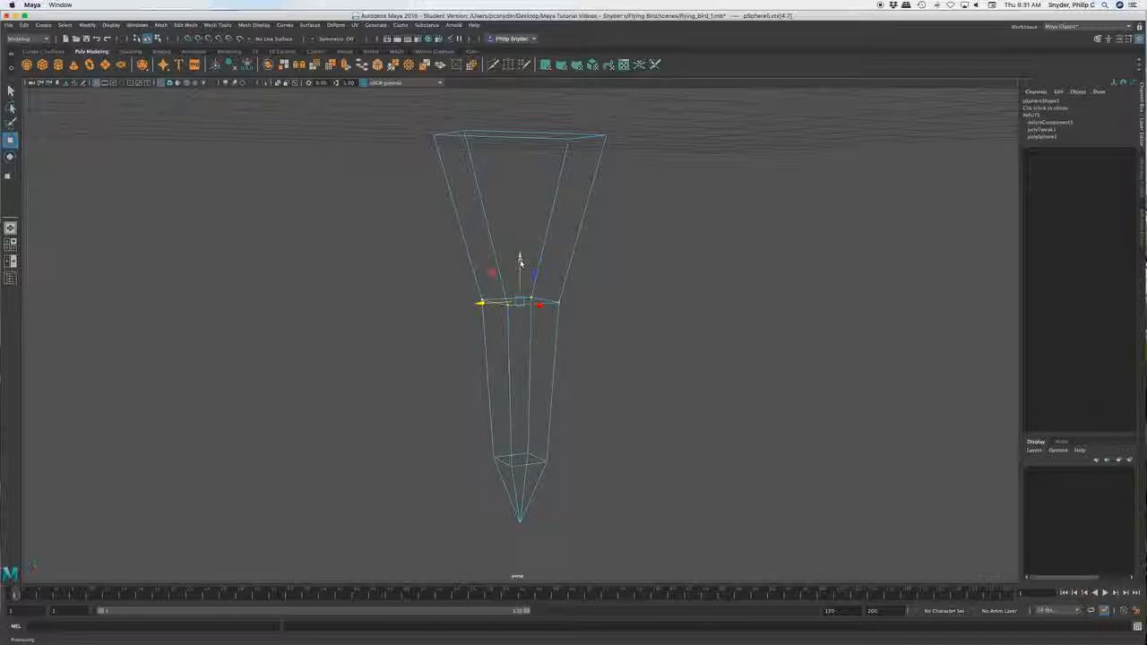
drag(520, 260, 520, 192)
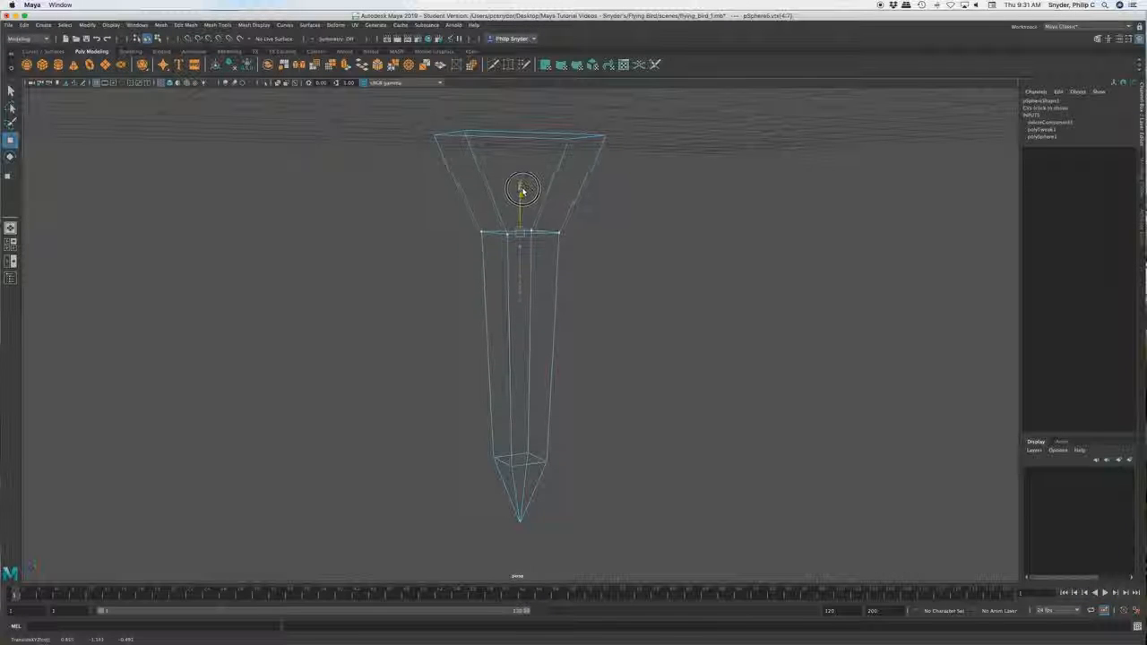
- Move the leg's middle vertex ring backward toward the tail to bend the leg at the joint
alt+drag(539, 340, 518, 346)
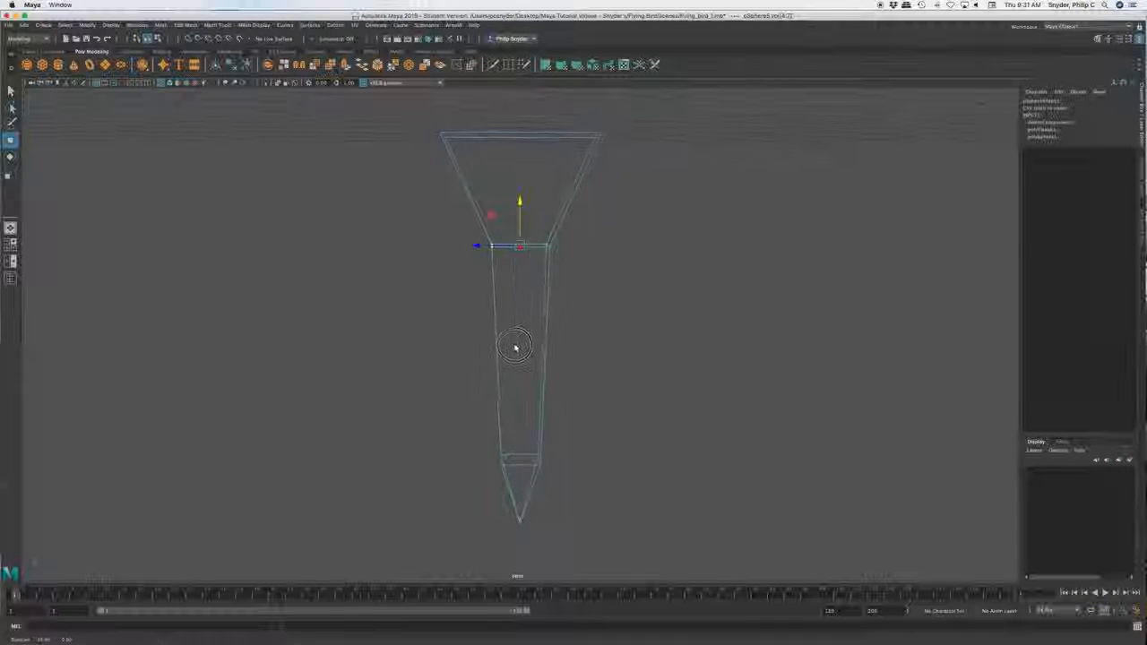
drag(477, 247, 528, 242)
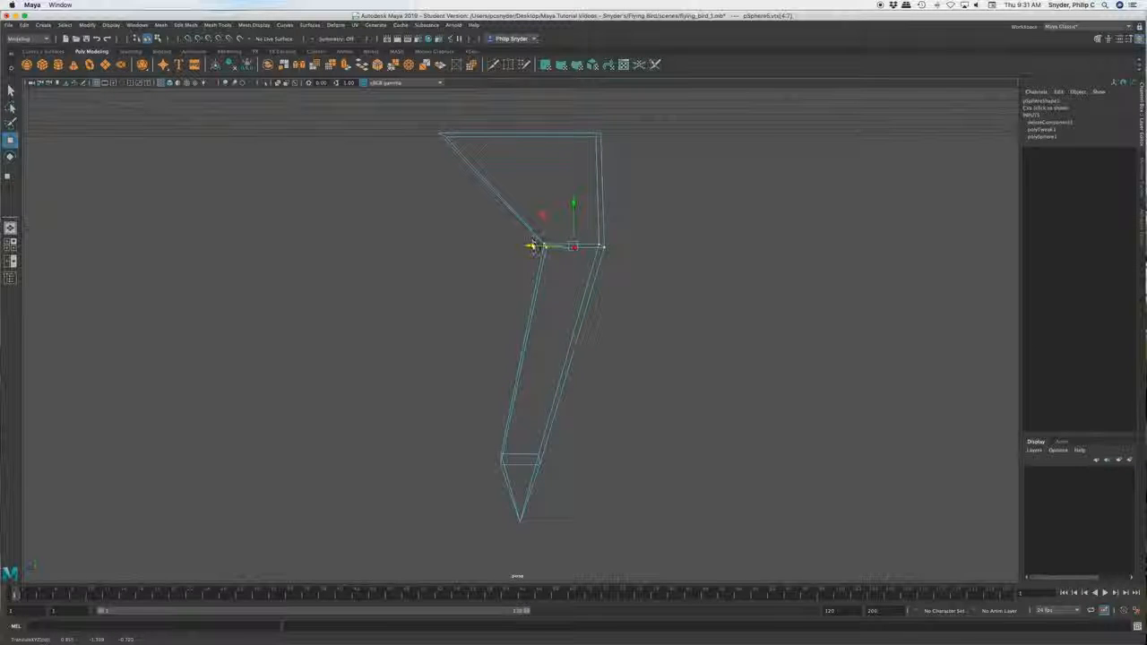
drag(532, 248, 547, 247)
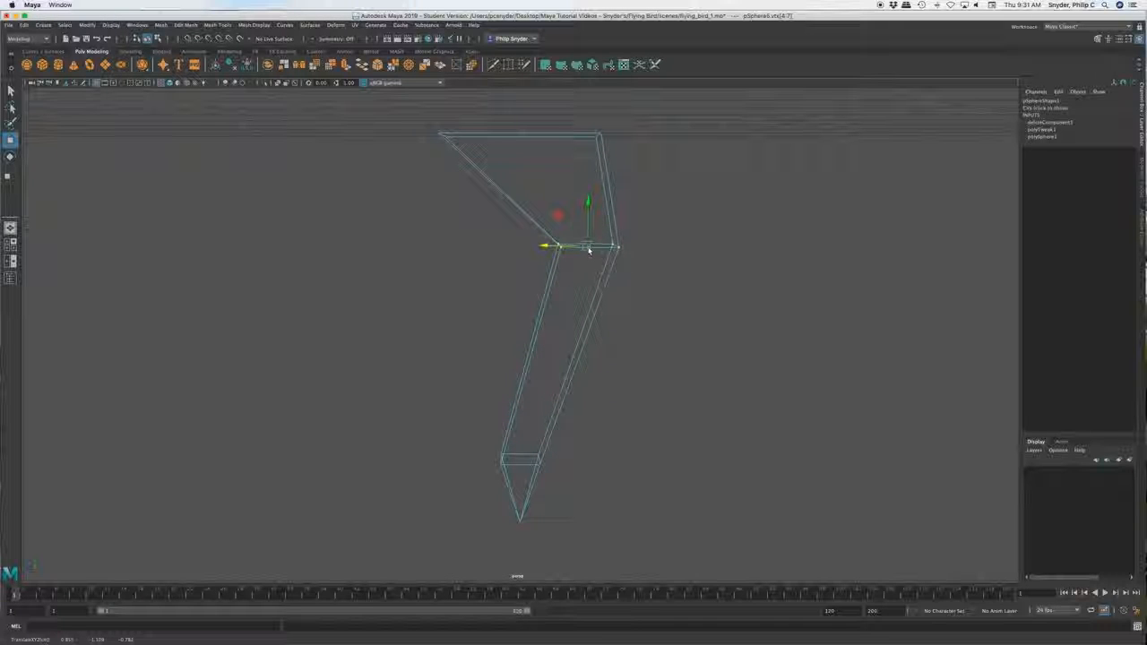
- Scale the leg's middle vertex ring down uniformly to narrow the joint
mouse_move(576, 295)
alt+mouse_down()
mouse_move(599, 310)
mouse_move(604, 290)
mouse_move(559, 296)
mouse_move(587, 300)
alt+mouse_up()
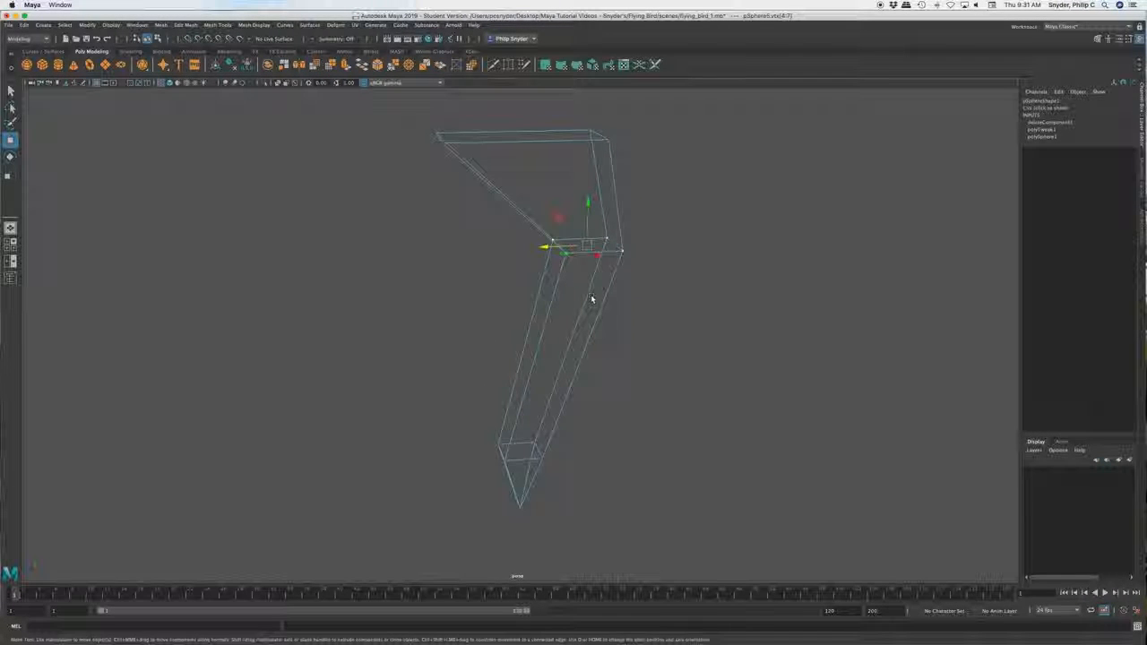
key(r)
drag(588, 248, 573, 249)
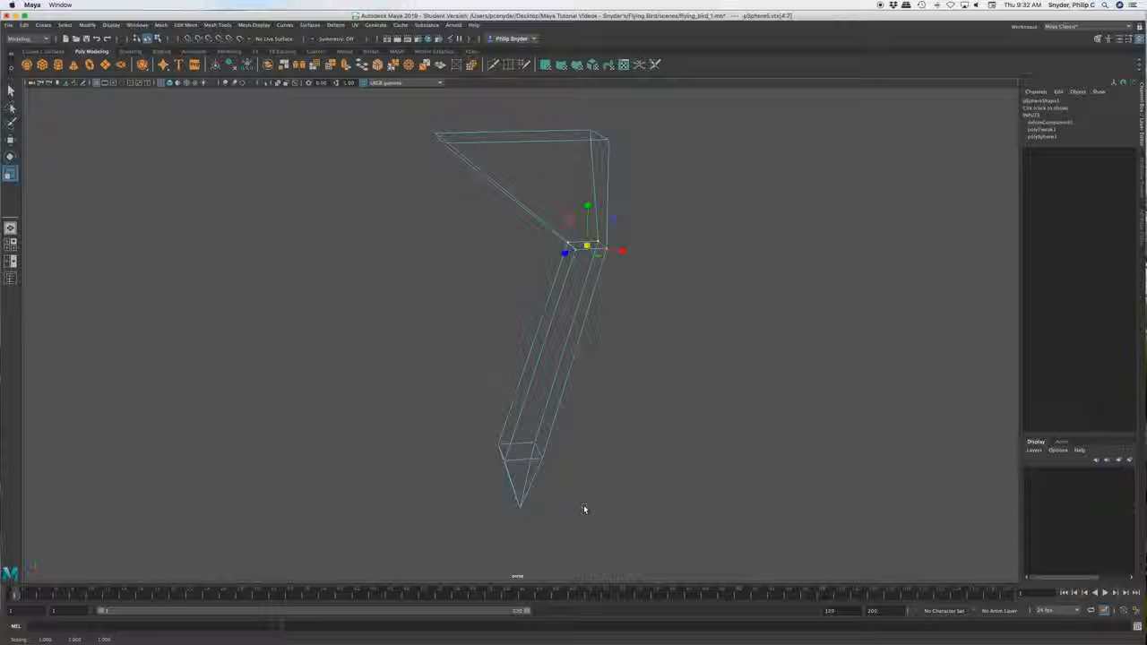
- Rotate the joint's vertex ring so its head-side edge tilts higher than its tail-side edge
mouse_move(586, 502)
alt+mouse_down()
mouse_move(558, 494)
mouse_move(569, 493)
alt+mouse_up()
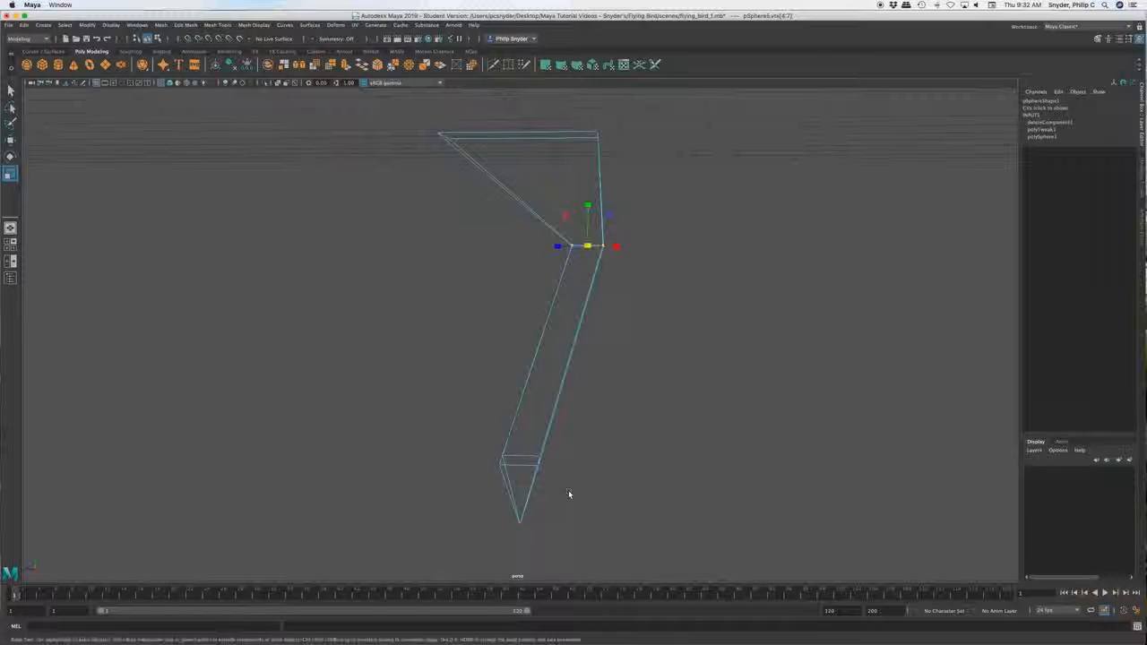
key(e)
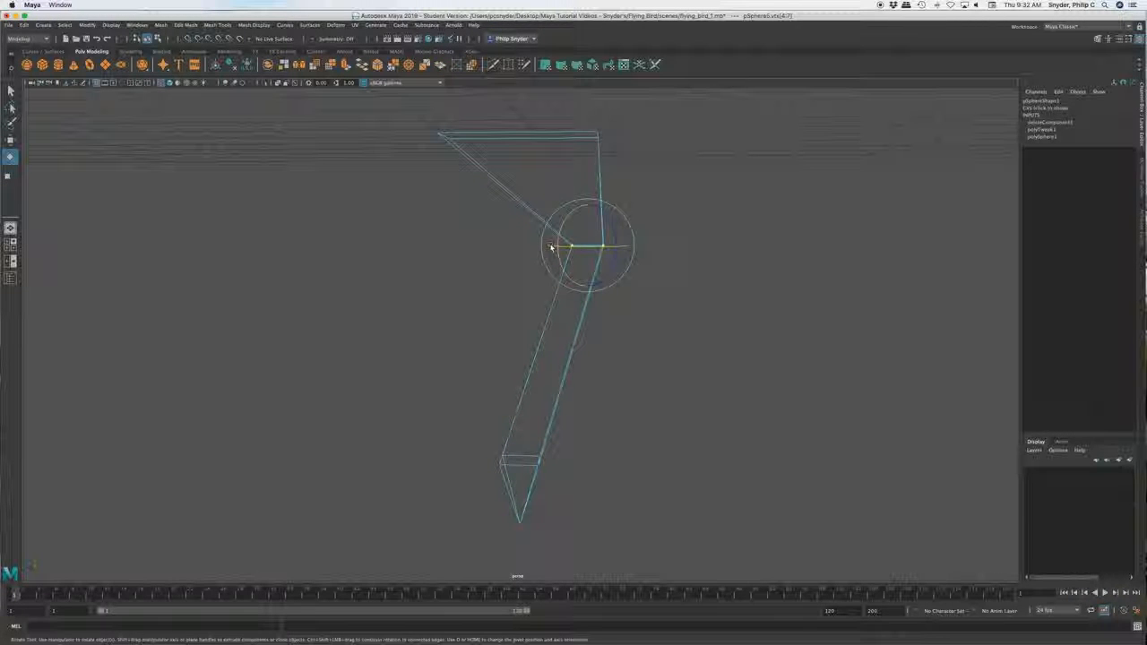
alt+drag(589, 322, 687, 335)
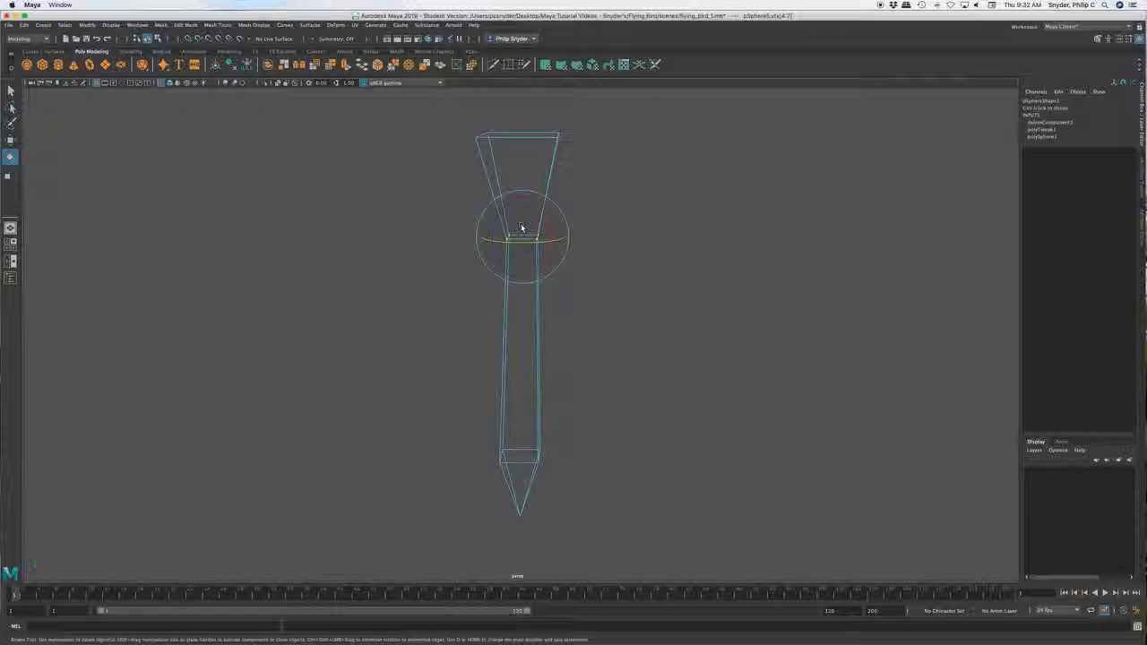
drag(523, 231, 525, 208)
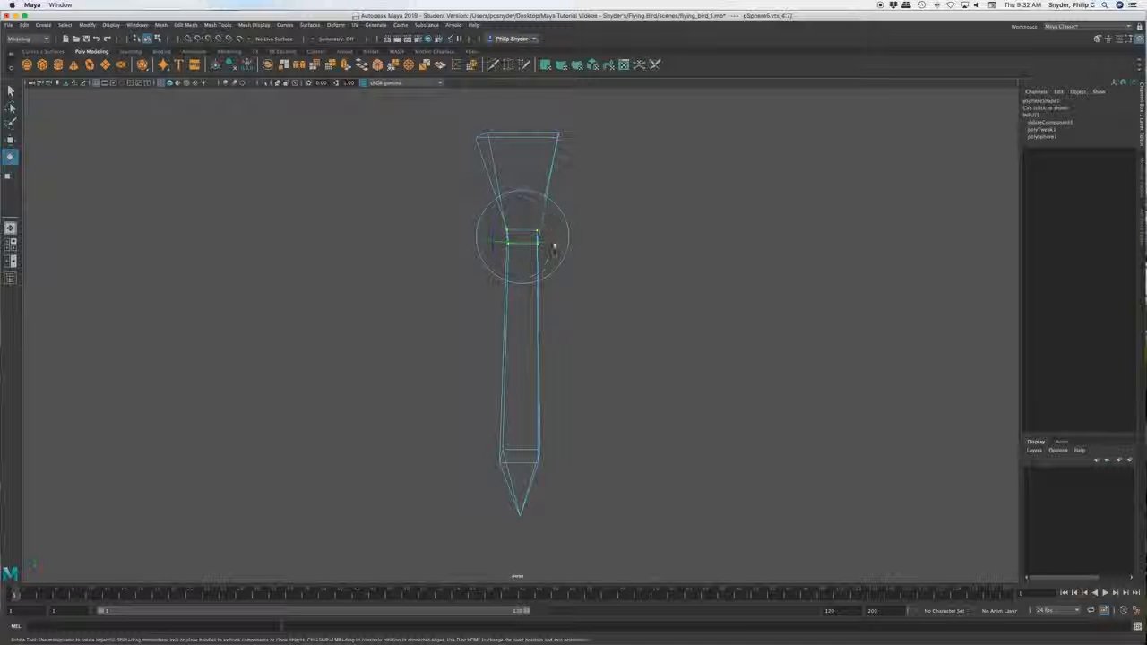
alt+drag(609, 387, 514, 384)
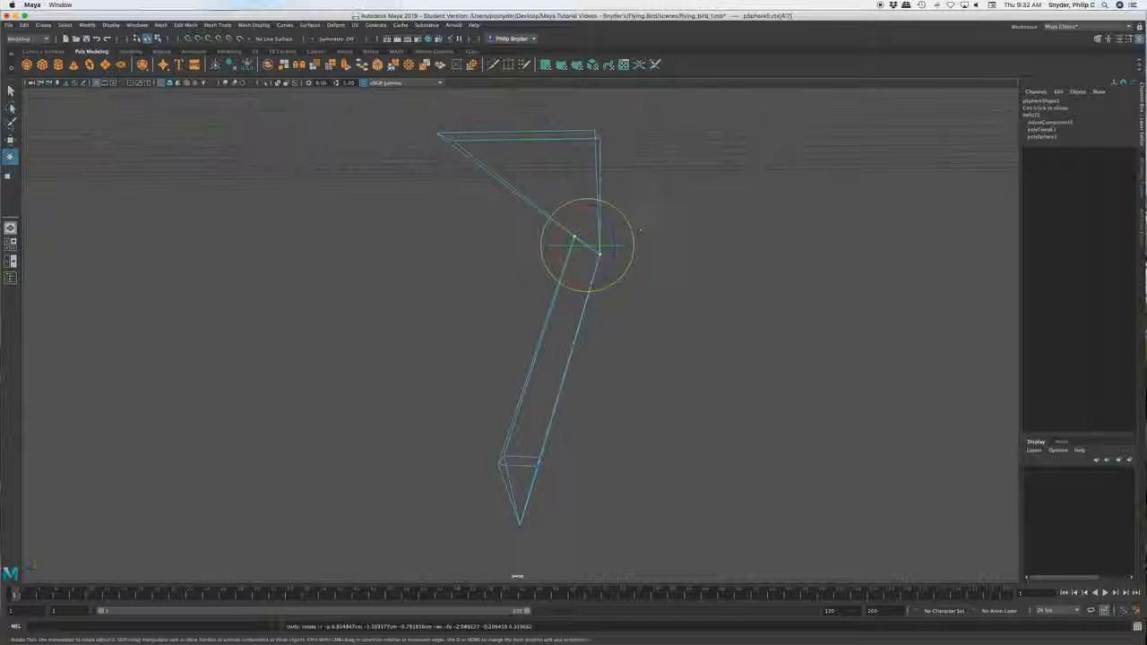
alt+drag(610, 313, 702, 315)
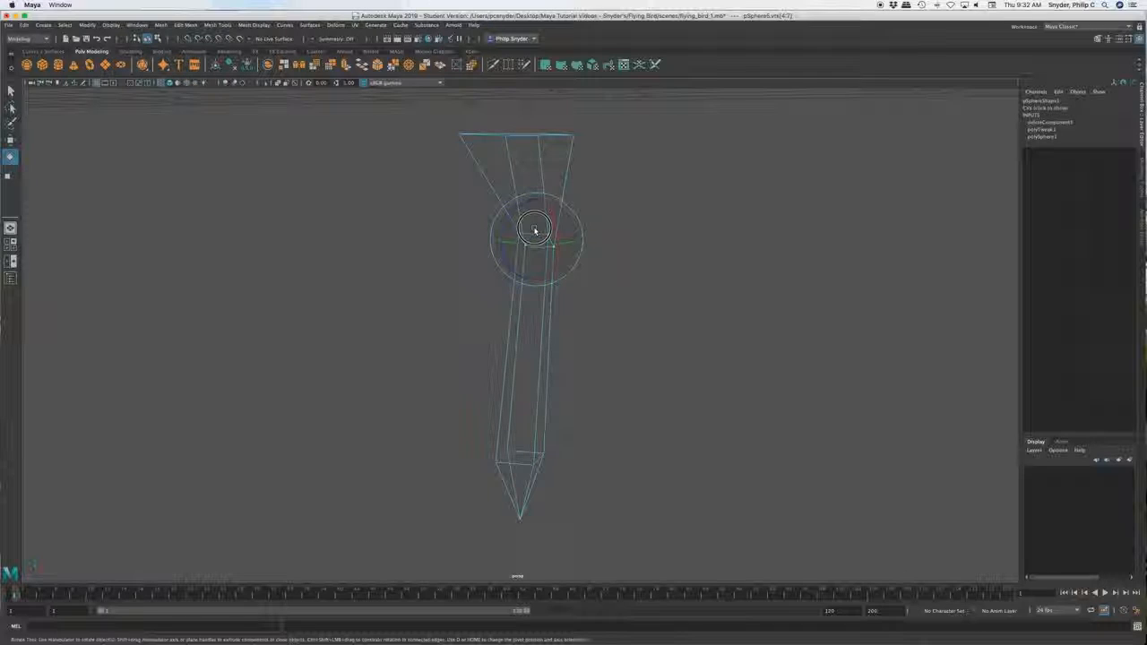
alt+drag(538, 235, 526, 266)
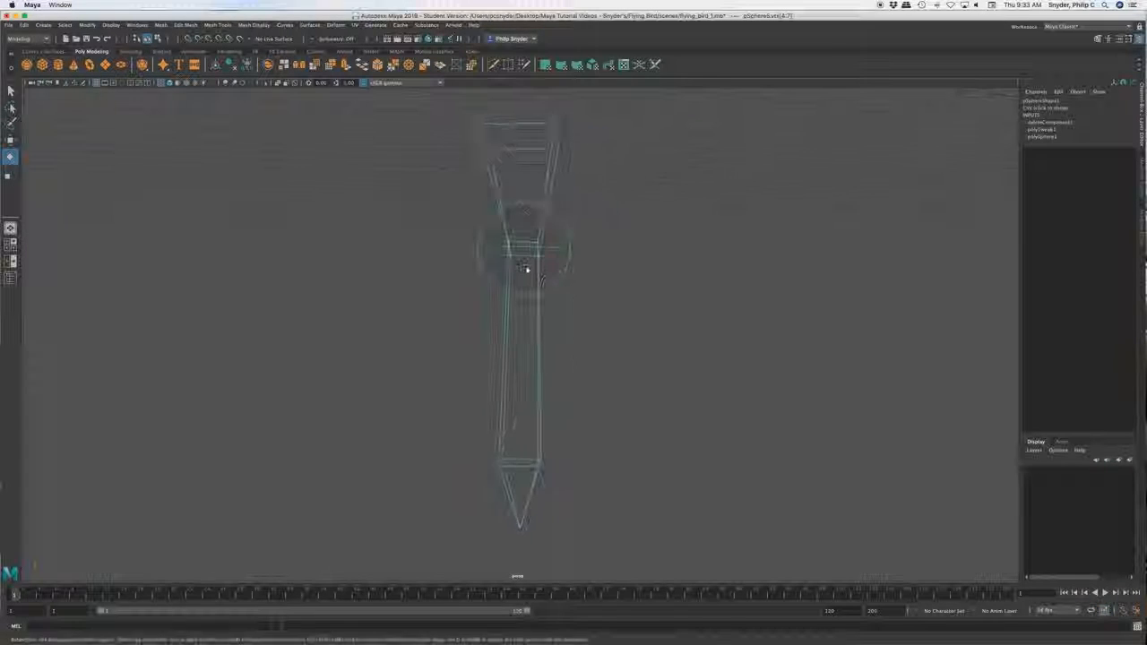
alt+drag(527, 259, 525, 291)
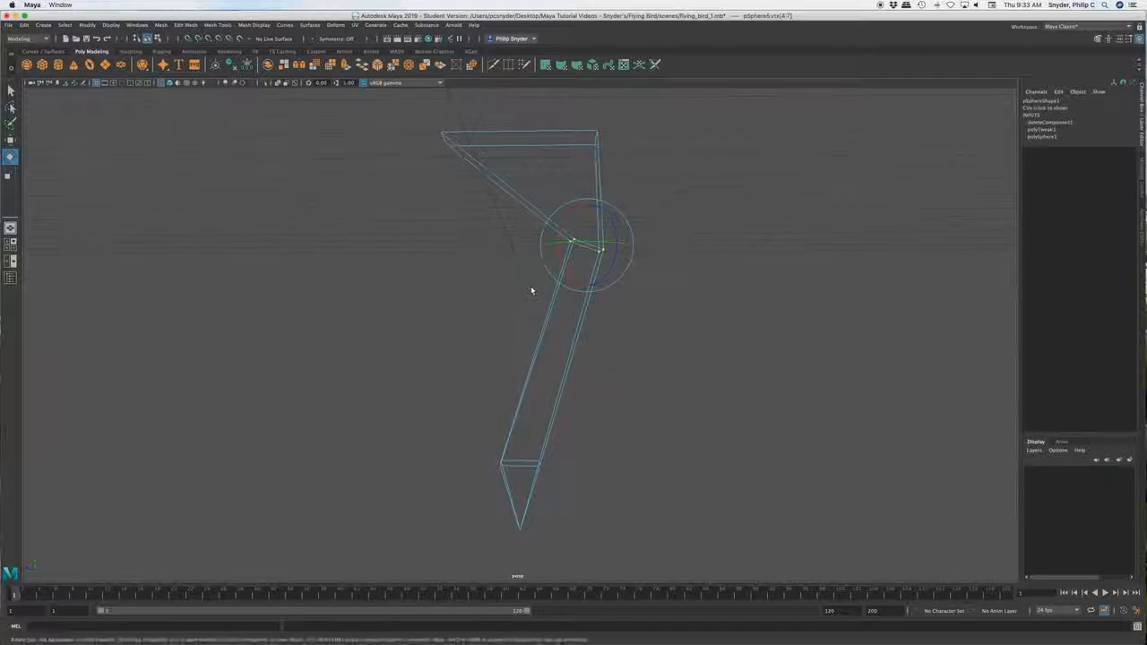
- Select the leg's bottom tip vertex and raise it to flatten the pointed lower end
alt+middle_drag(554, 390, 558, 179)
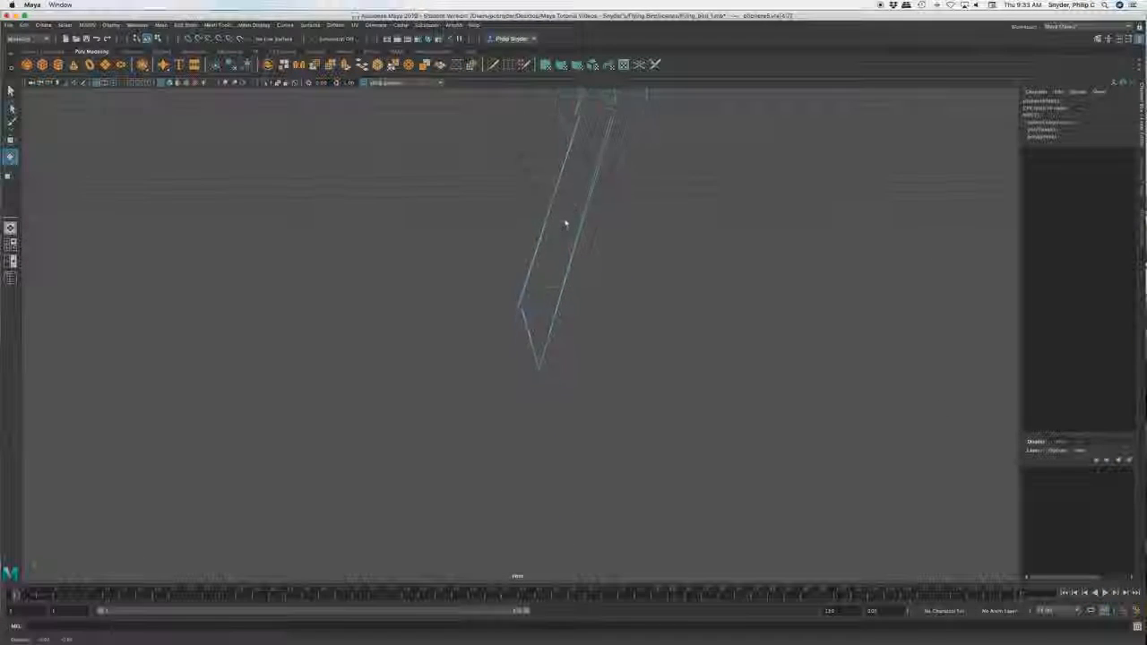
mouse_move(530, 344)
mouse_down()
mouse_move(615, 341)
mouse_move(542, 345)
mouse_move(553, 317)
mouse_move(526, 353)
mouse_move(526, 342)
mouse_up()
click(529, 327)
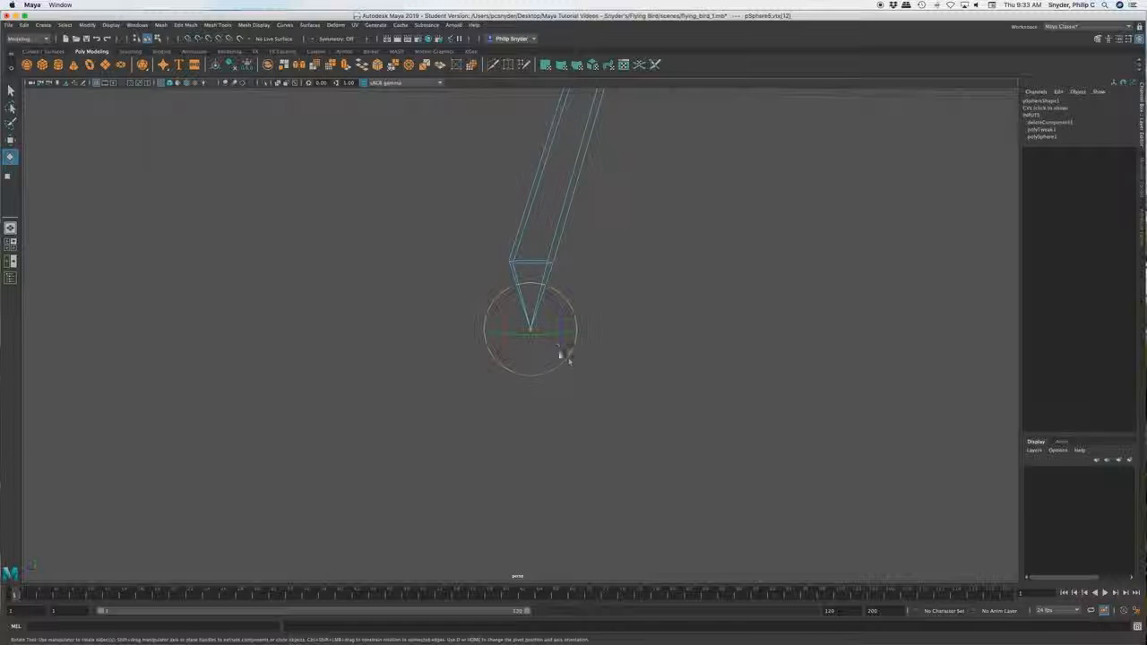
key(w)
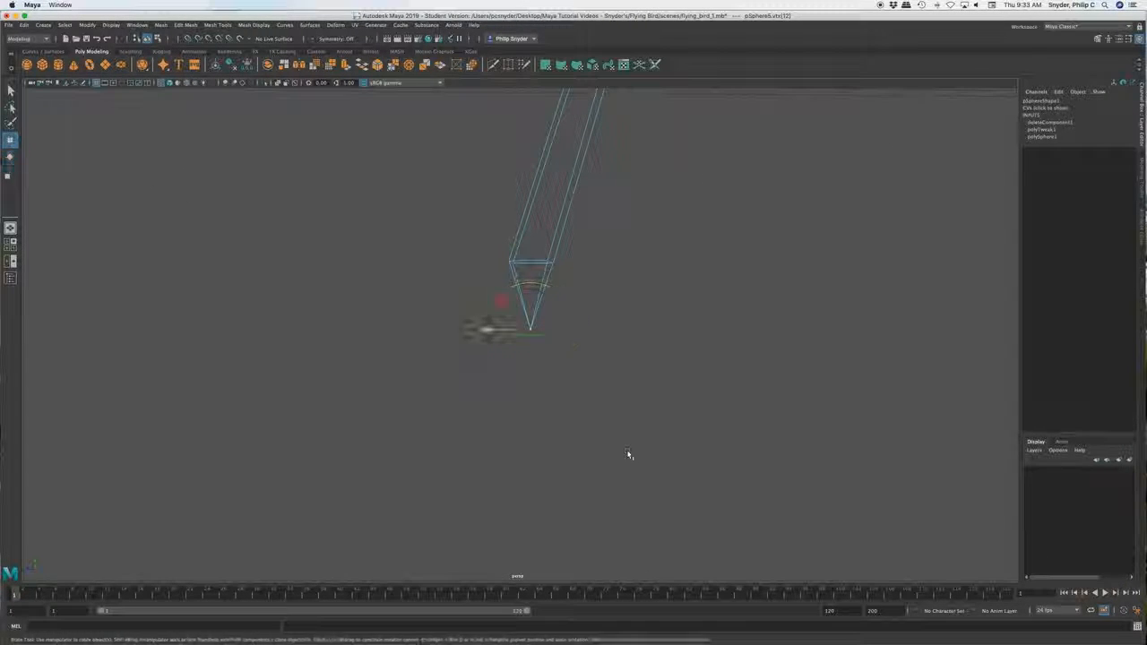
drag(532, 287, 520, 215)
- Switch the leg mesh to face selection and select one of the triangular faces on its bottom end
right_click(525, 211)
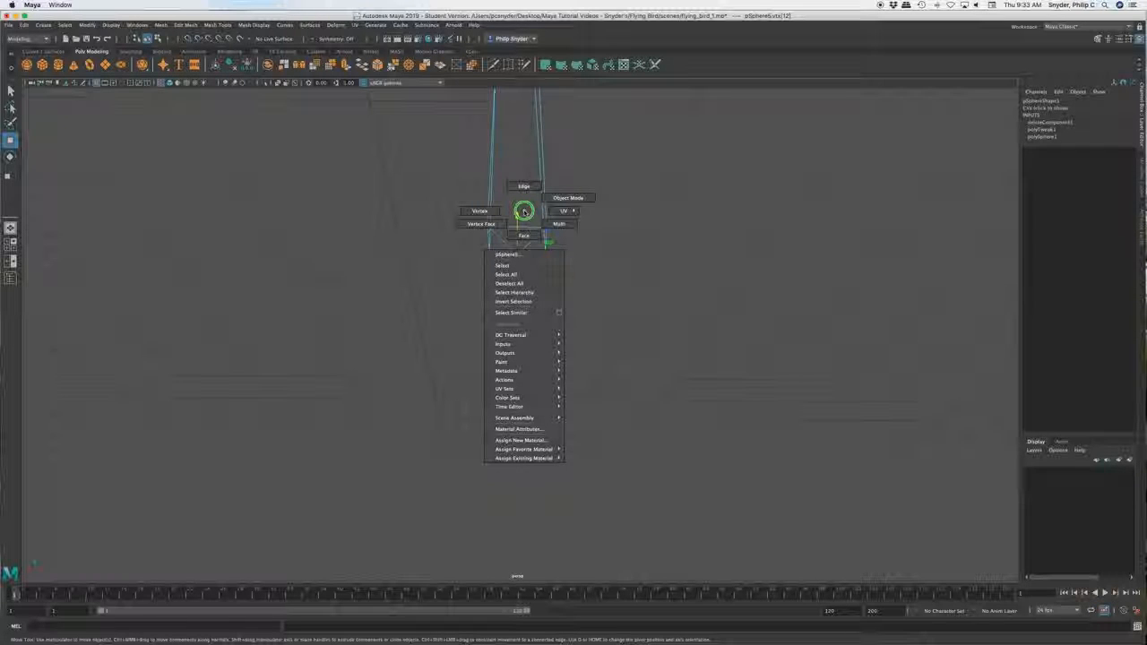
right_drag(524, 212, 529, 236)
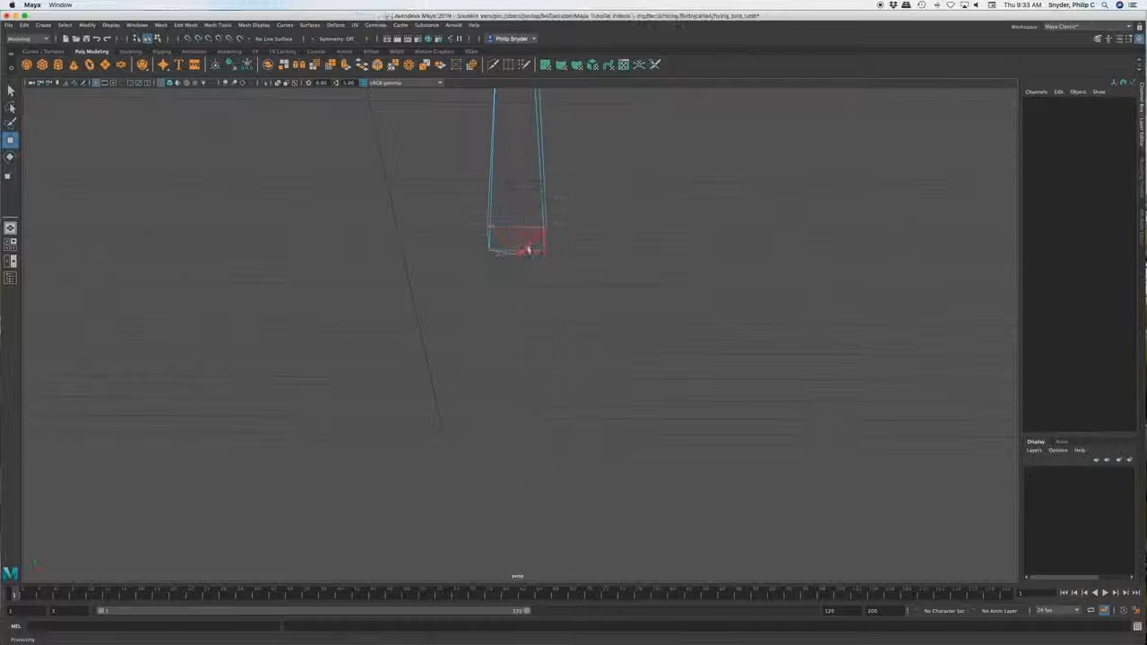
key(z)
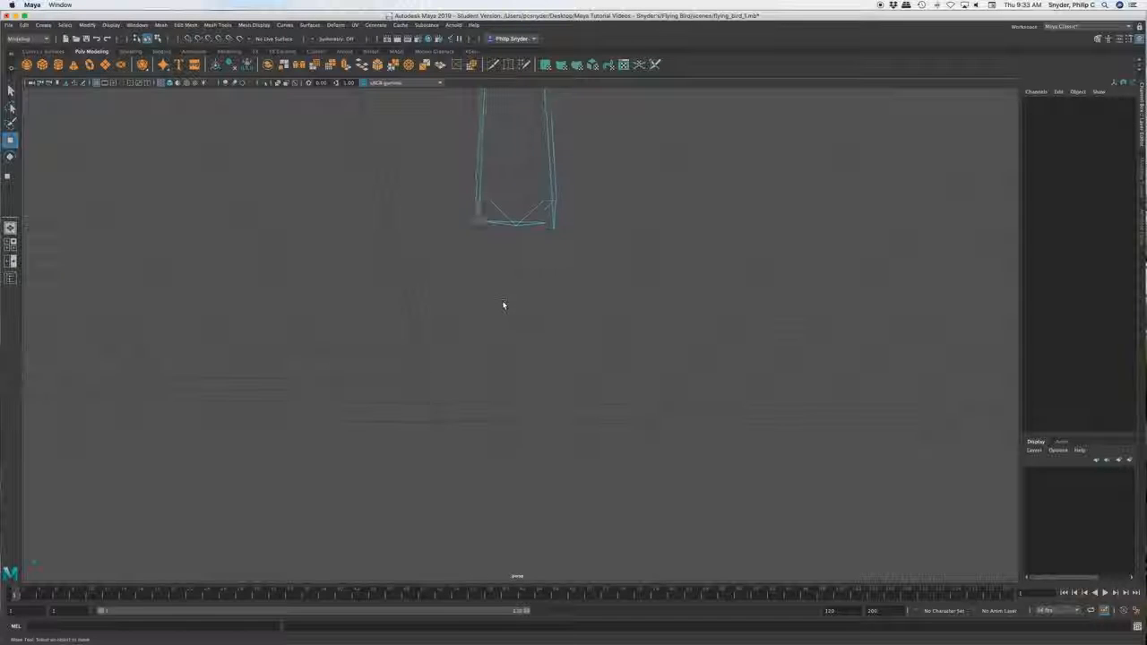
mouse_move(523, 212)
alt+mouse_down()
mouse_move(454, 215)
mouse_move(535, 221)
mouse_move(456, 225)
mouse_move(535, 199)
mouse_move(517, 194)
alt+mouse_up()
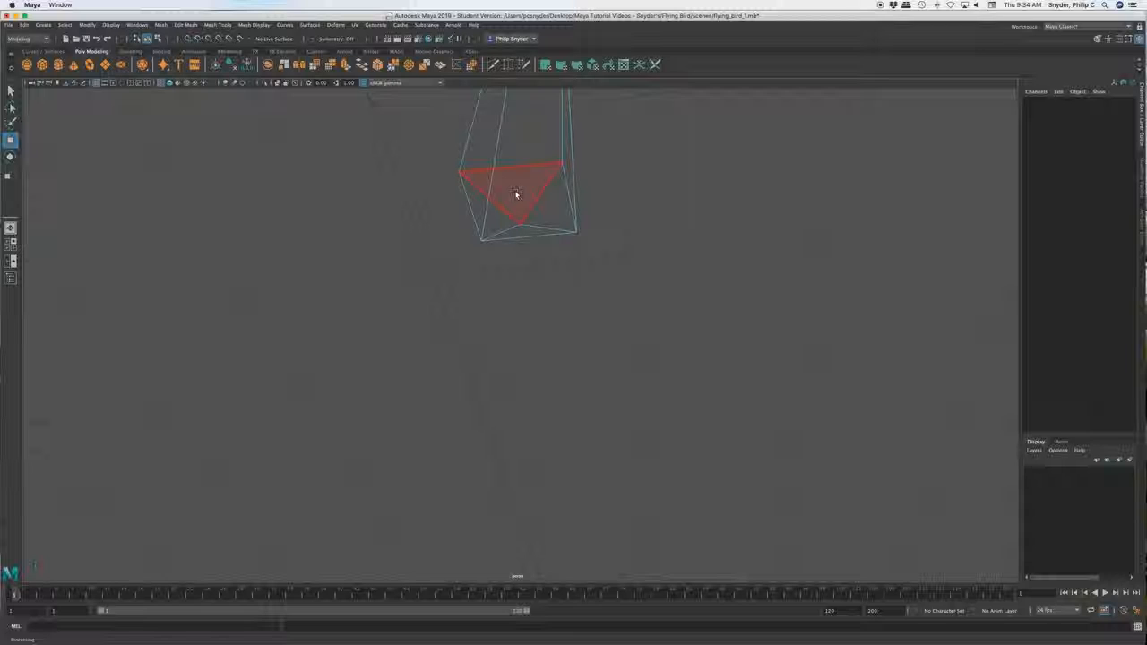
click(517, 194)
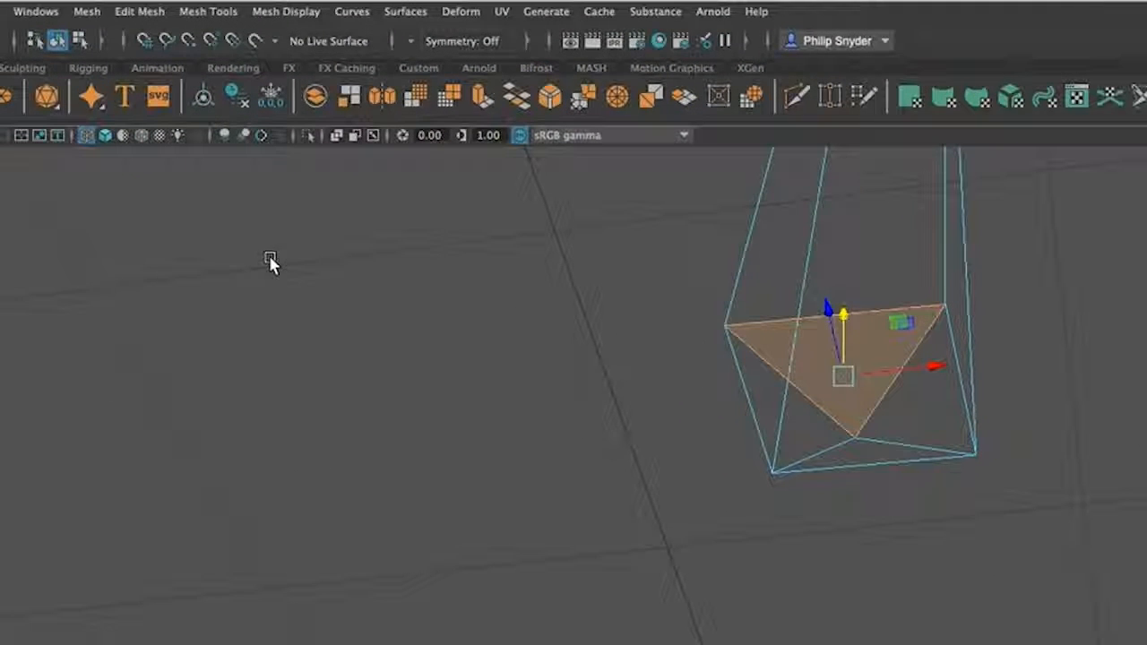
- Extrude the selected triangular face and pull it diagonally down and away from the leg to start a toe
click(146, 14)
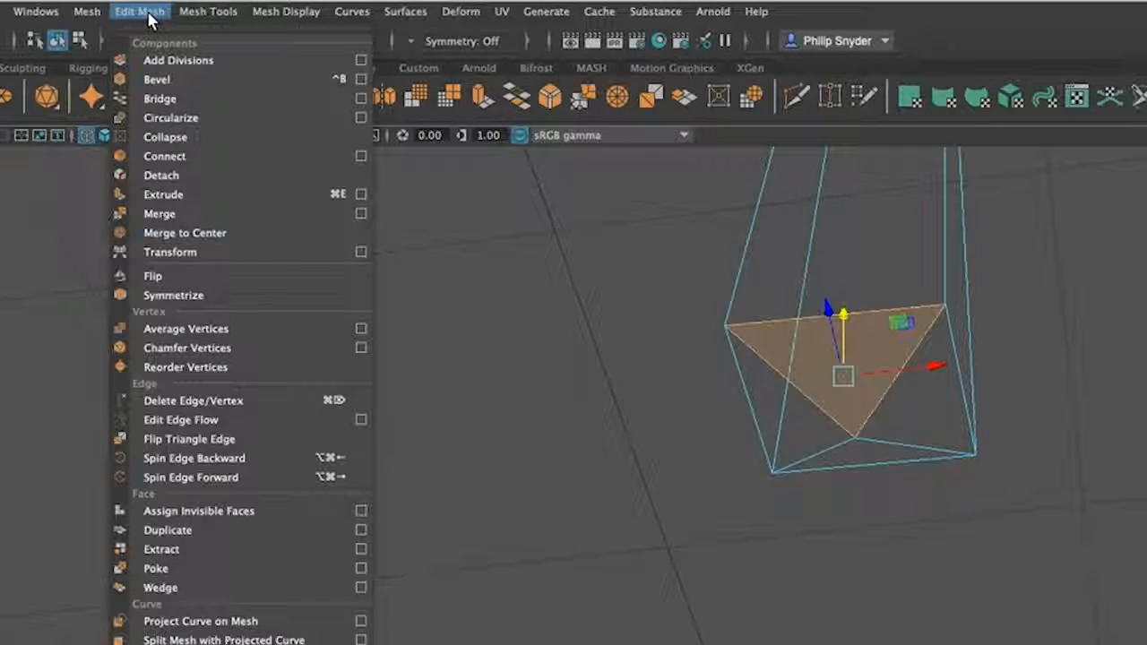
click(185, 199)
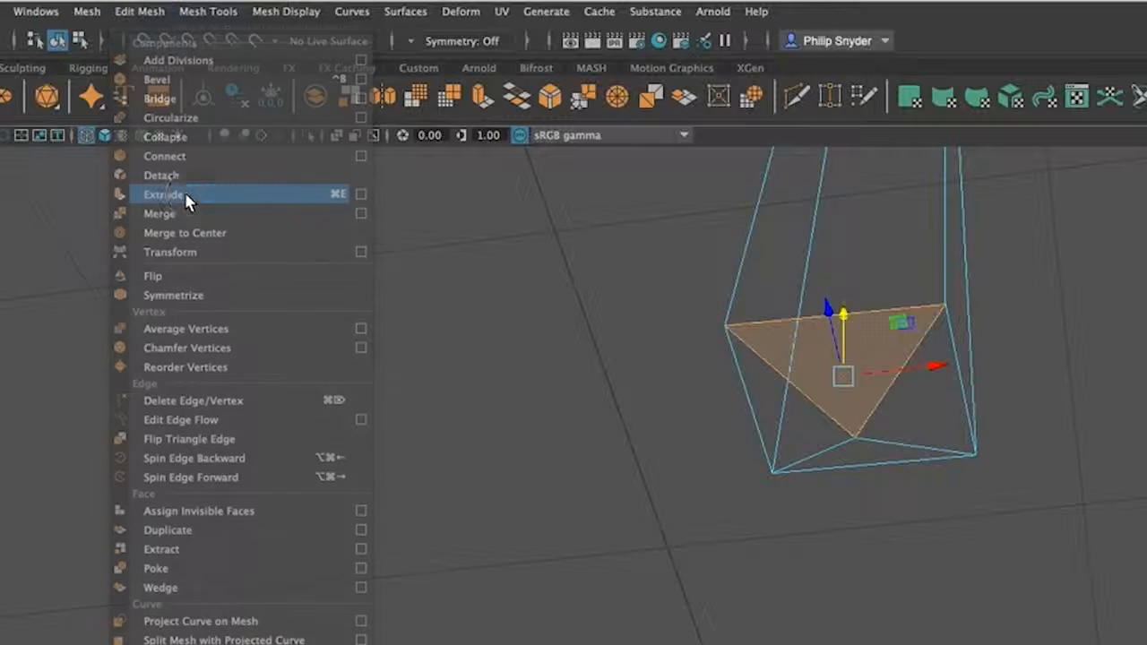
alt+drag(628, 323, 515, 399)
alt+drag(777, 337, 759, 368)
key(f)
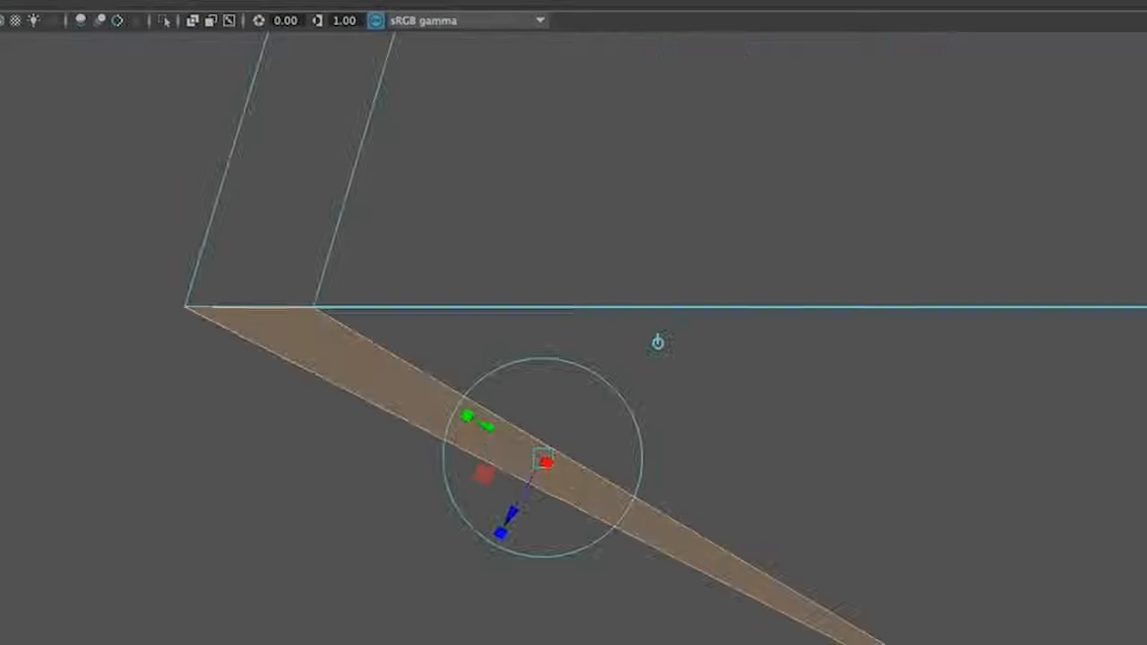
scroll(665, 339, down, 5)
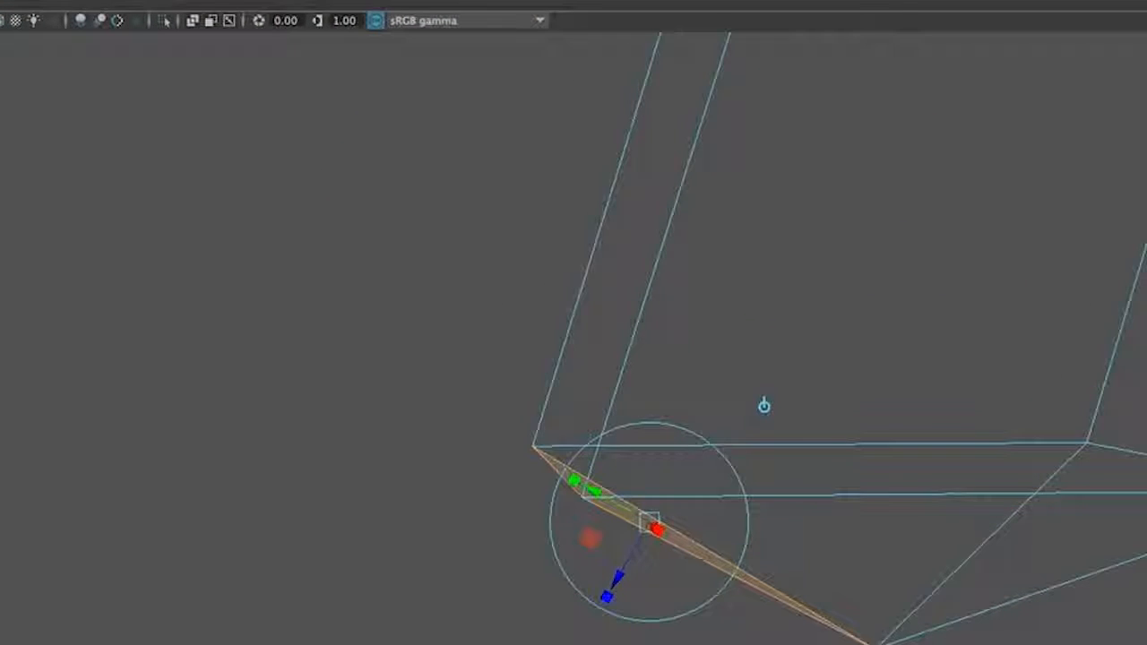
drag(619, 581, 562, 644)
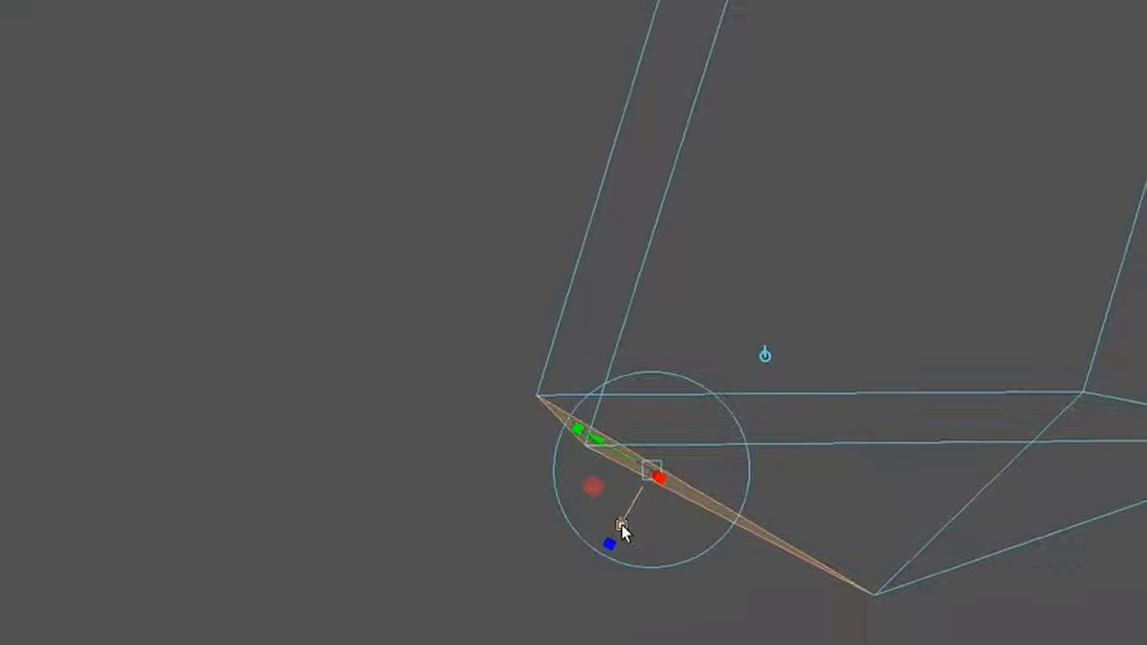
drag(591, 229, 283, 448)
scroll(861, 334, down, 5)
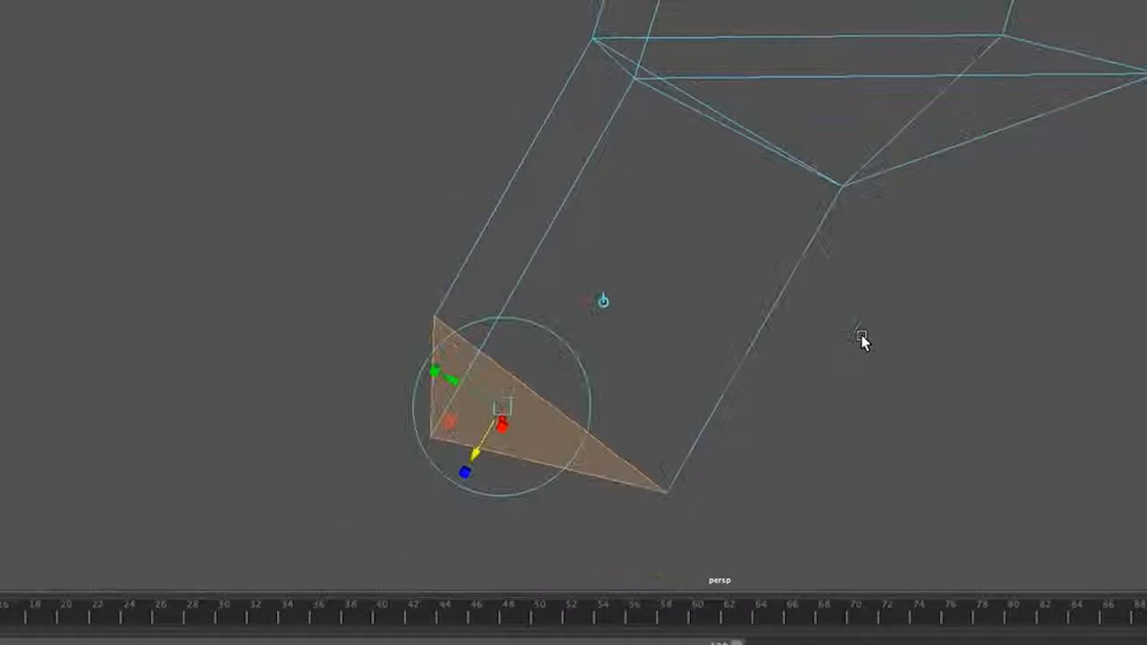
- Scale the toe's end face down uniformly and shift it farther outward from the leg
alt+drag(762, 367, 940, 349)
drag(801, 321, 773, 317)
alt+drag(983, 436, 777, 397)
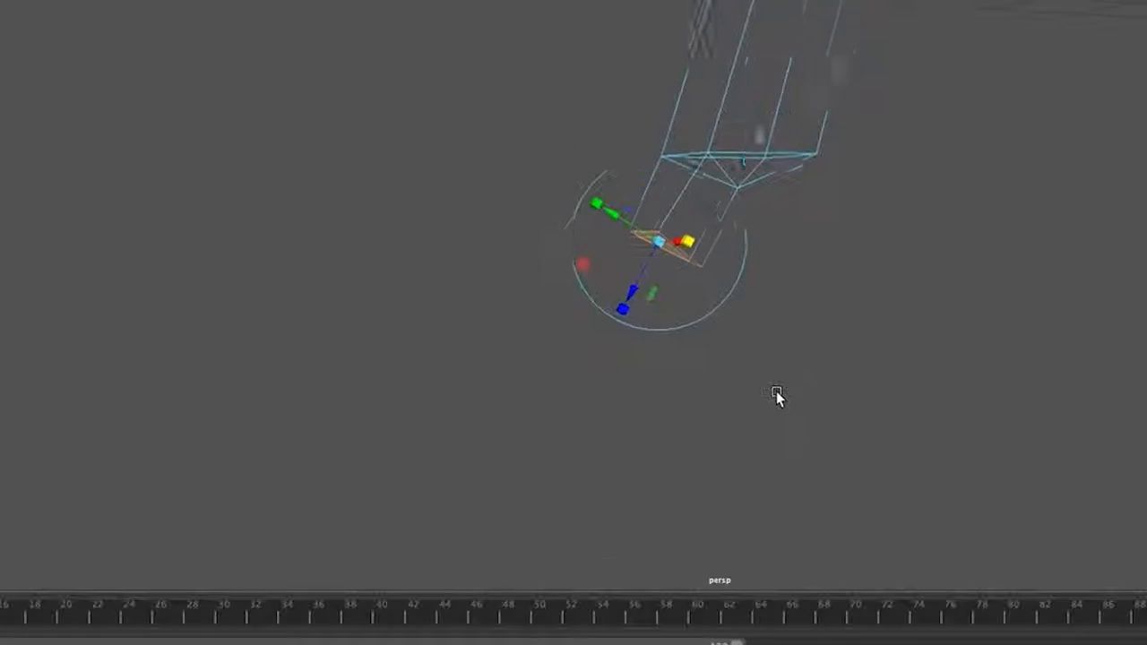
scroll(778, 396, down, 3)
scroll(885, 268, down, 5)
scroll(885, 269, up, 9)
scroll(885, 269, down, 9)
scroll(885, 269, up, 5)
scroll(885, 271, up, 2)
scroll(886, 272, down, 3)
alt+middle_drag(847, 12, 761, 87)
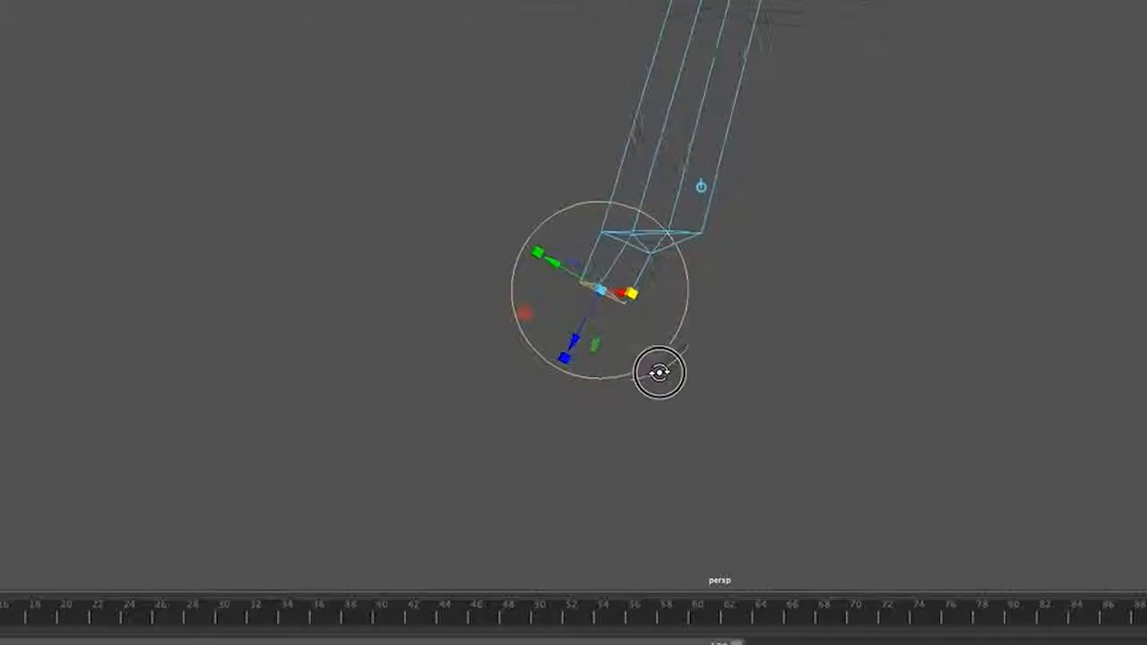
alt+drag(642, 370, 686, 379)
drag(619, 299, 616, 302)
alt+drag(706, 399, 671, 428)
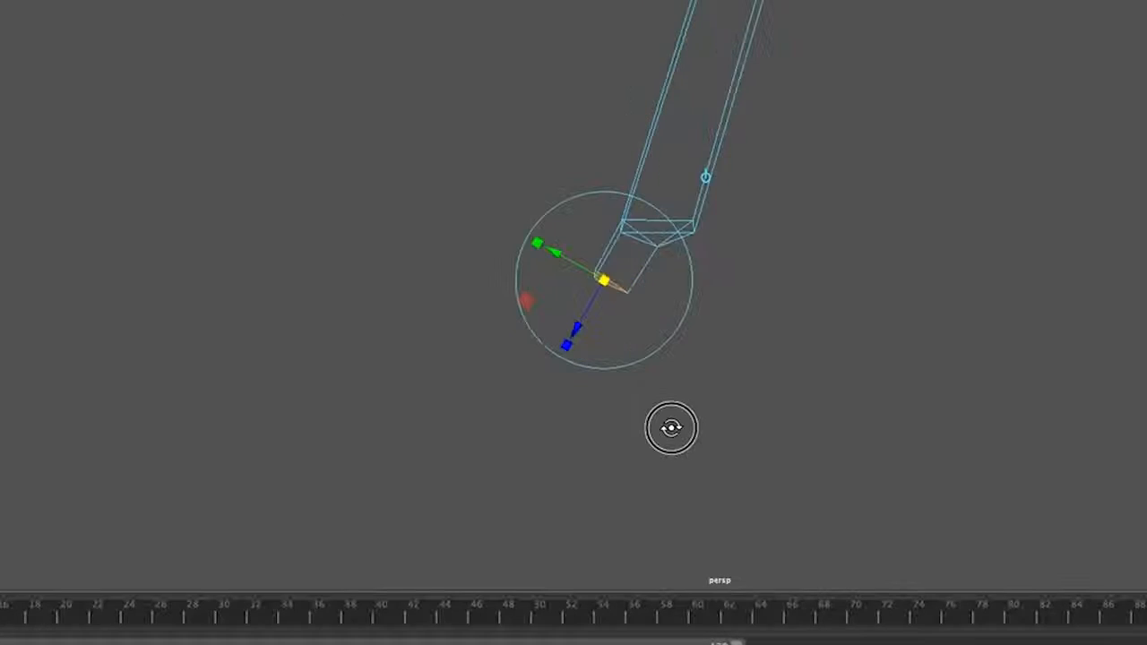
drag(559, 257, 543, 243)
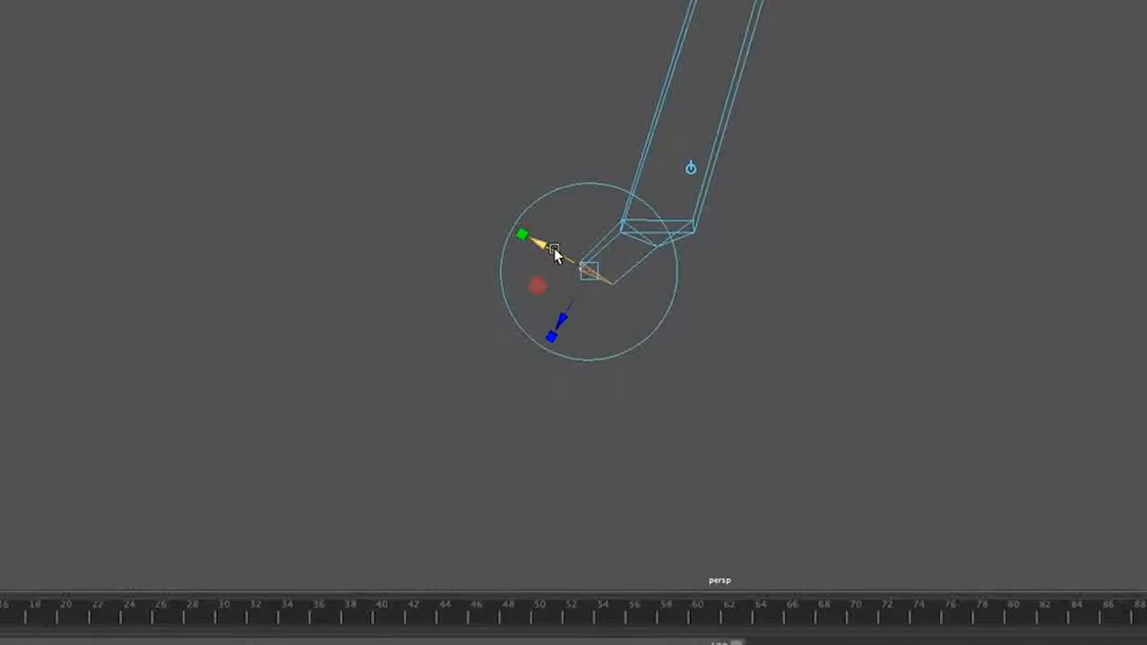
- Extrude the toe's end face into a second short segment and scale that end down uniformly
drag(559, 320, 541, 351)
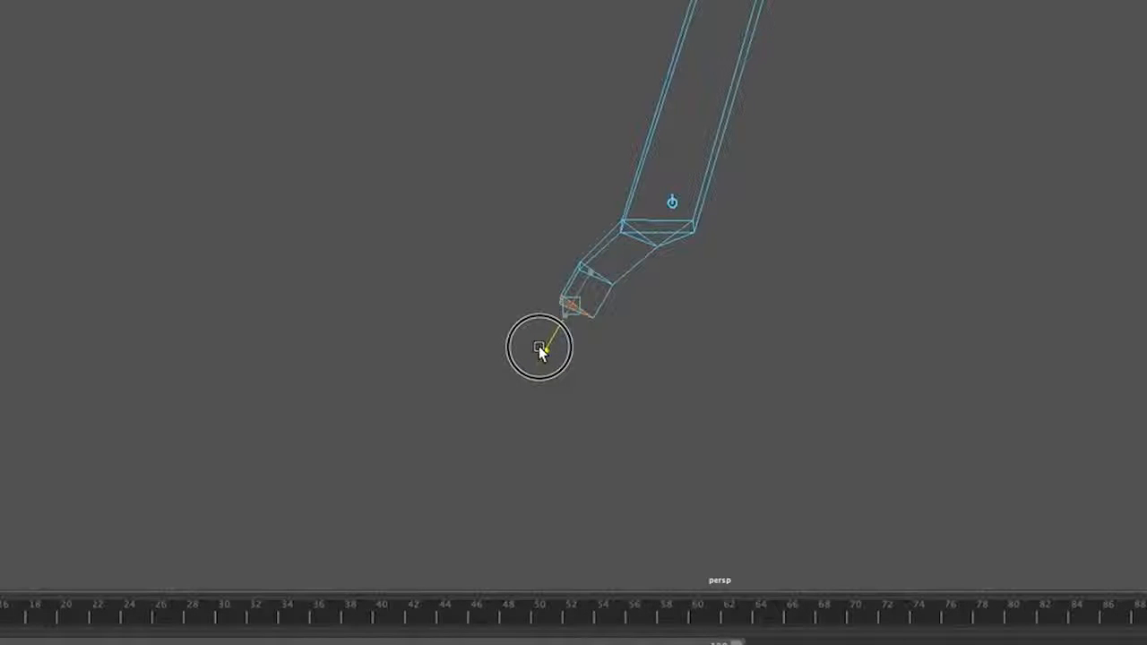
drag(539, 348, 540, 349)
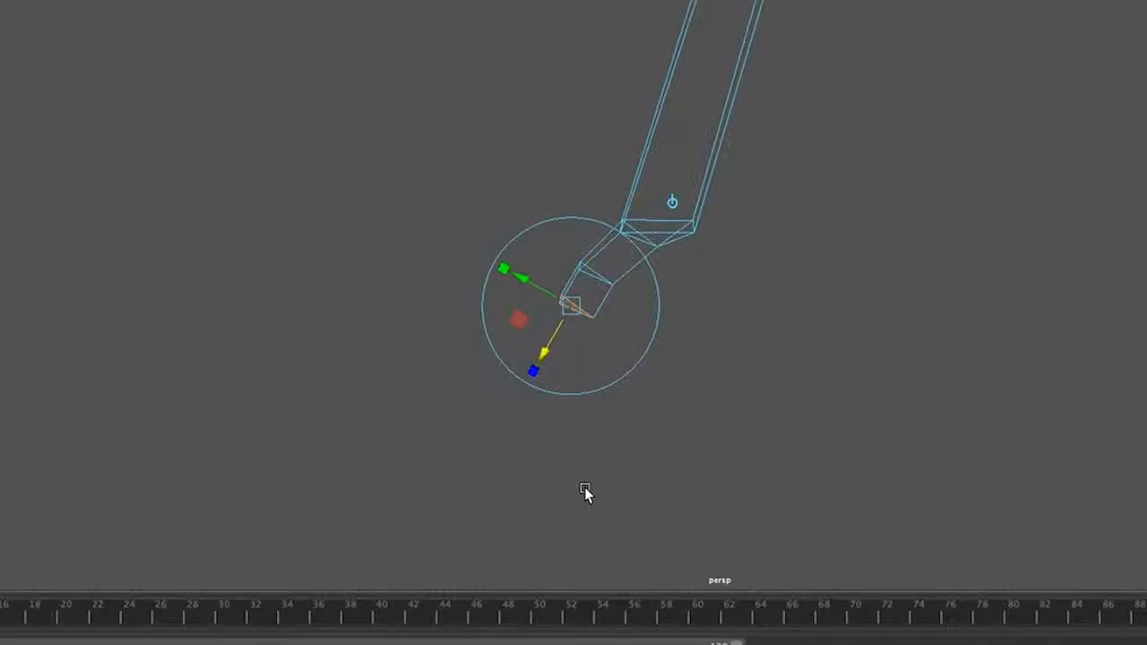
alt+drag(572, 482, 645, 469)
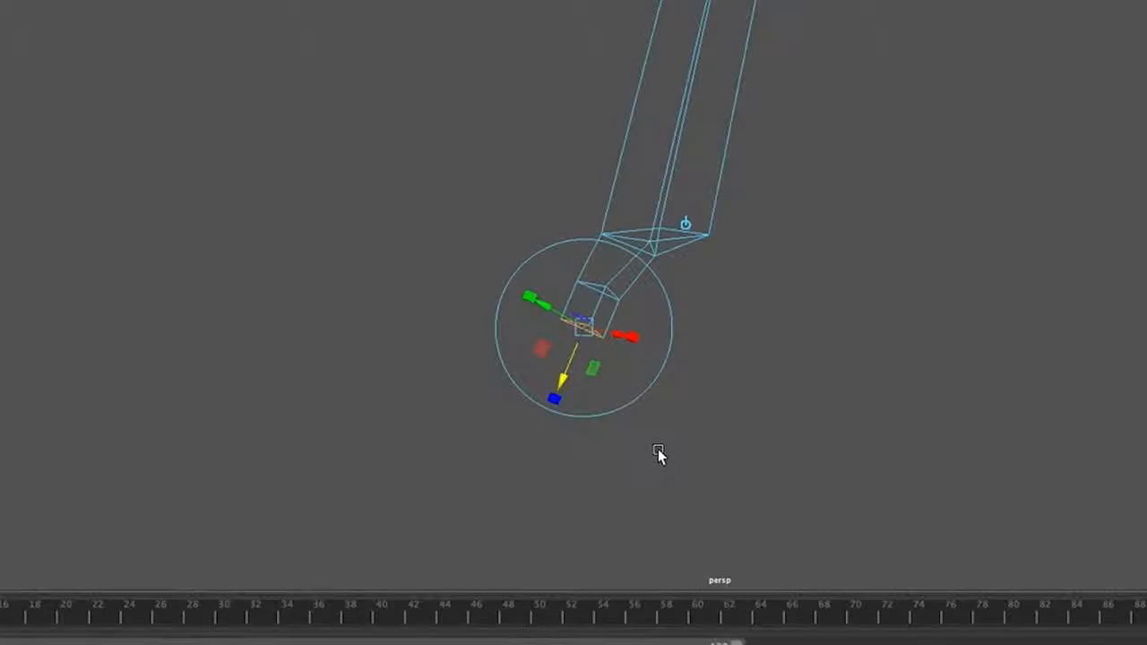
key(w)
click(580, 338)
drag(580, 338, 577, 339)
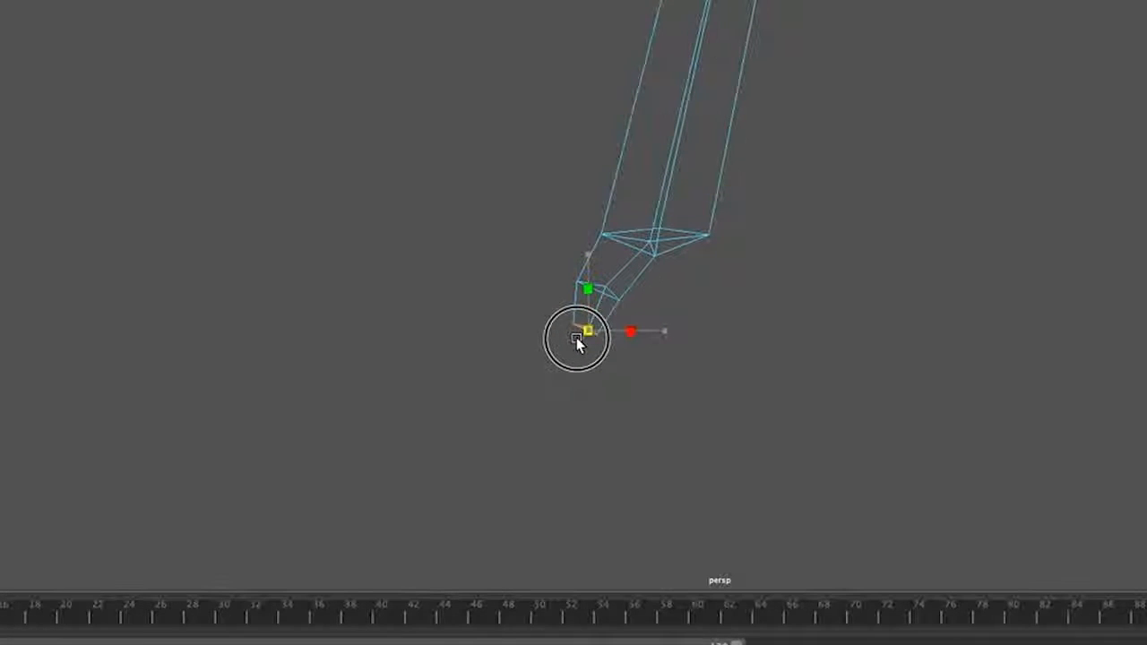
alt+drag(725, 436, 662, 421)
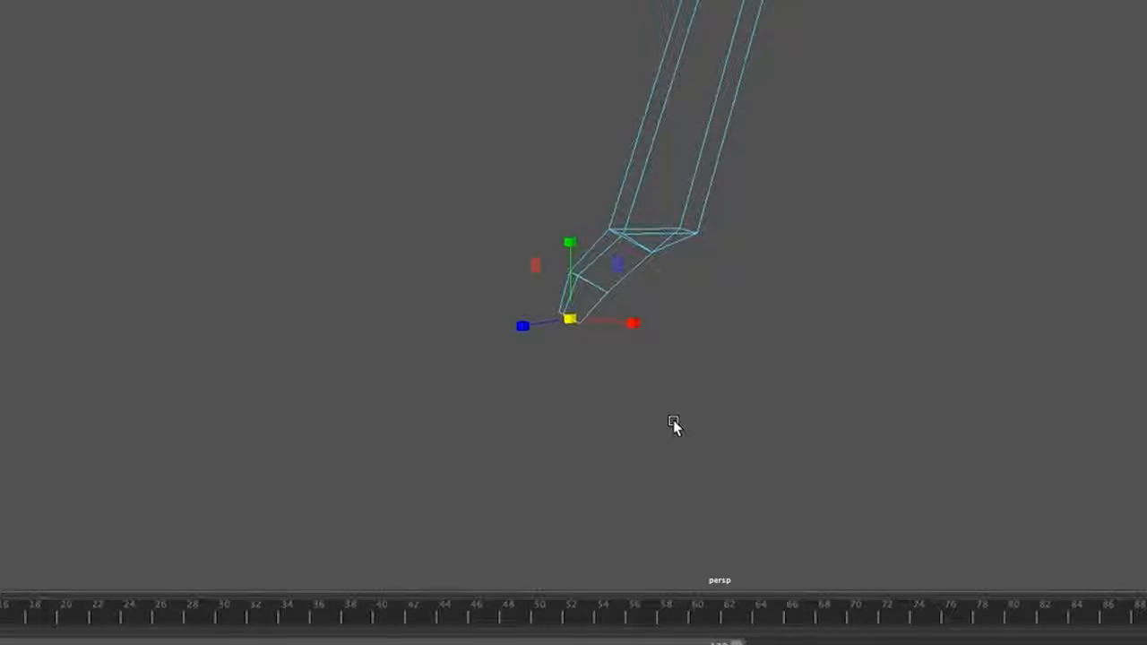
- Extrude a third toe segment, shrink its end face nearly to a point as a claw, and deselect it
key(g)
drag(542, 361, 527, 395)
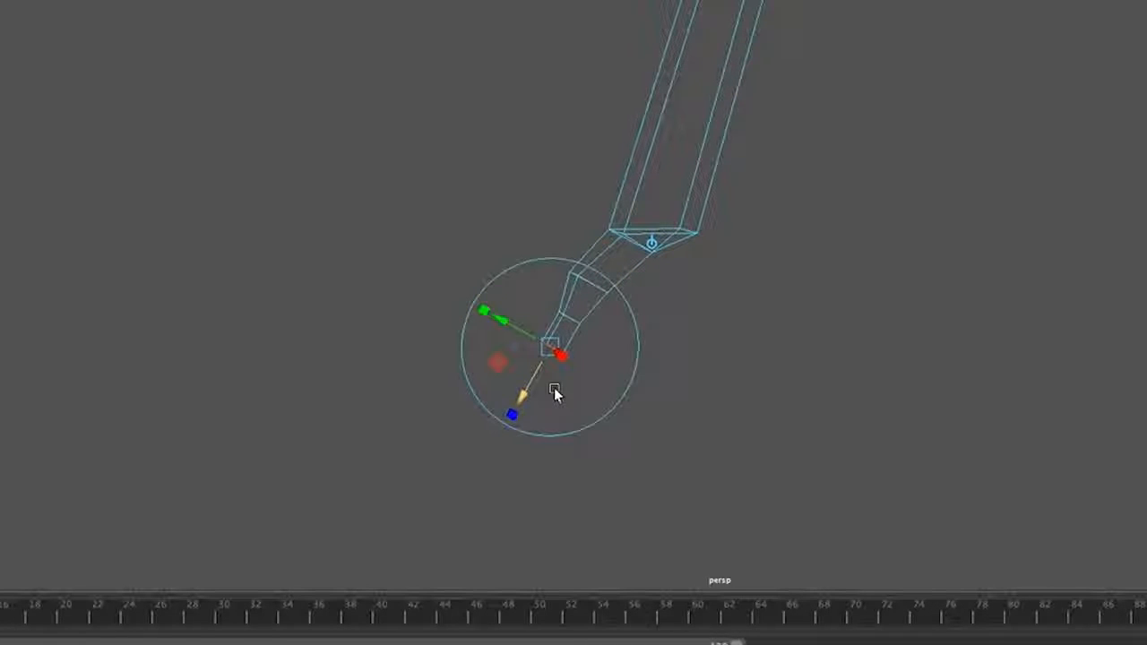
key(r)
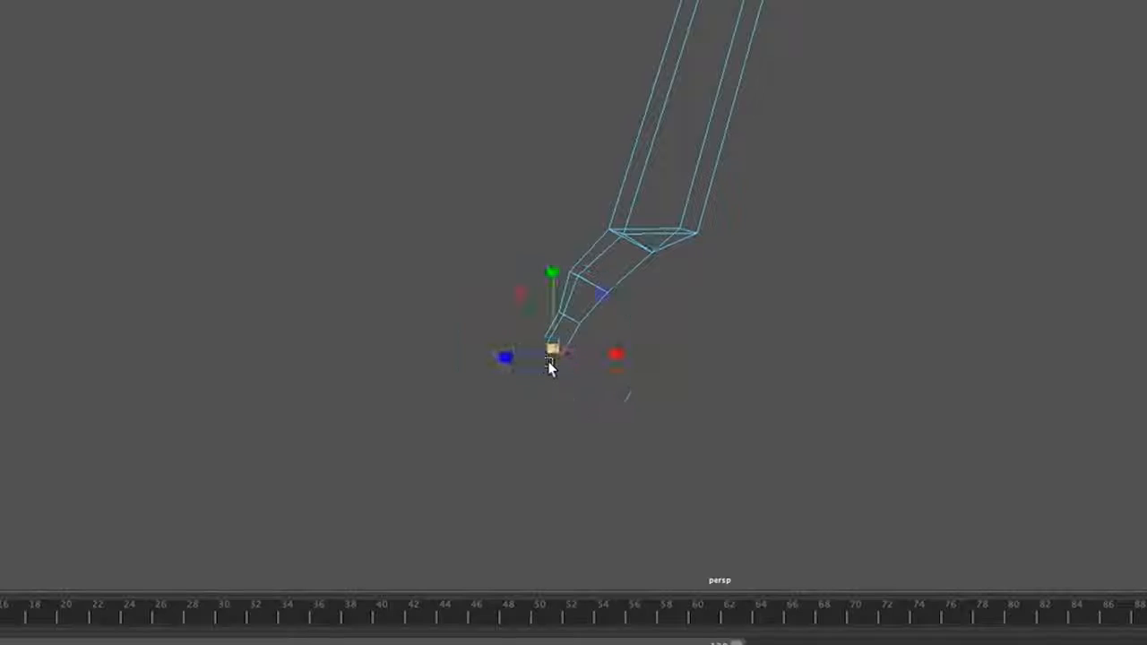
drag(551, 349, 536, 357)
click(586, 372)
alt+drag(599, 421, 664, 420)
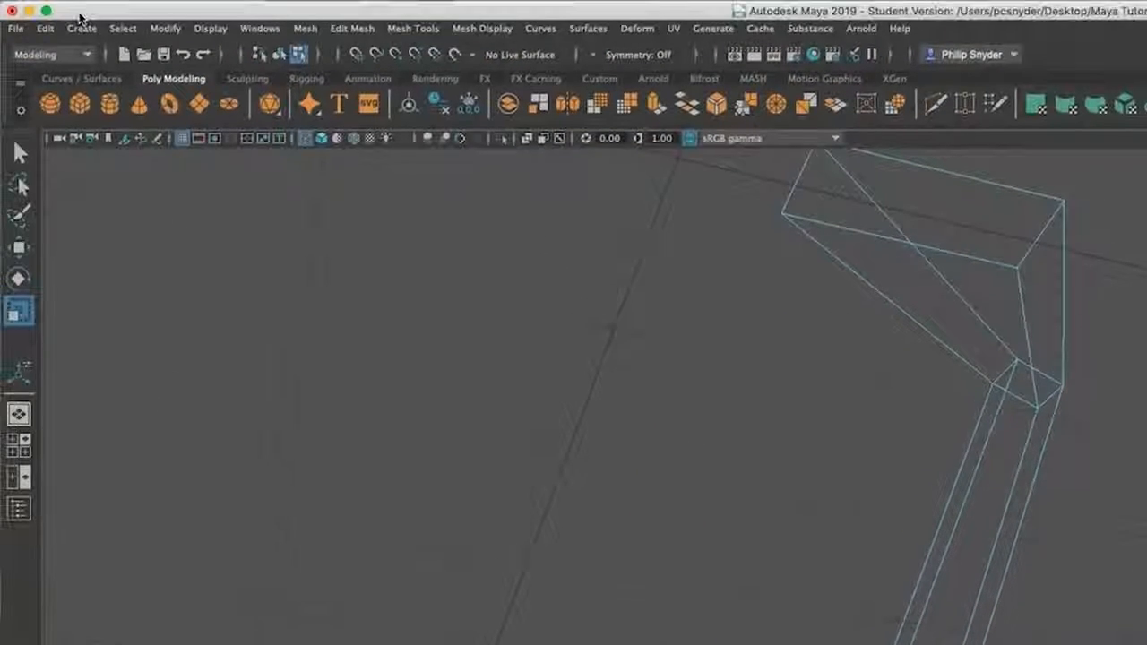
- Save the scene under the new file name flying_bird_2.mb, accepting the Student Version notice
click(16, 27)
click(75, 119)
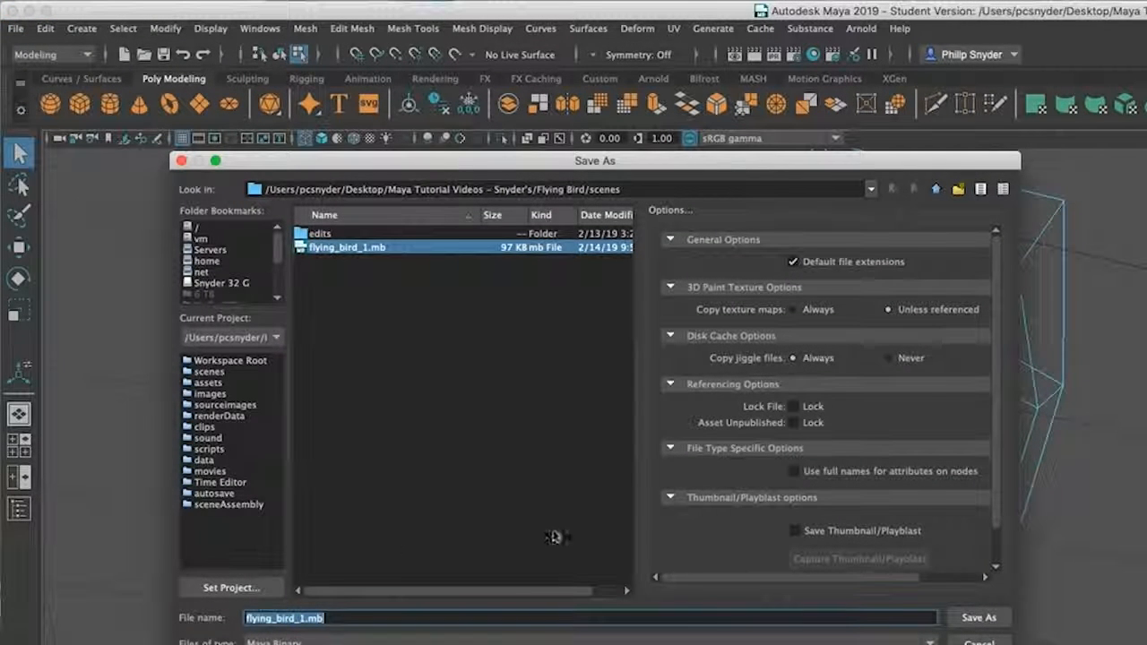
click(309, 619)
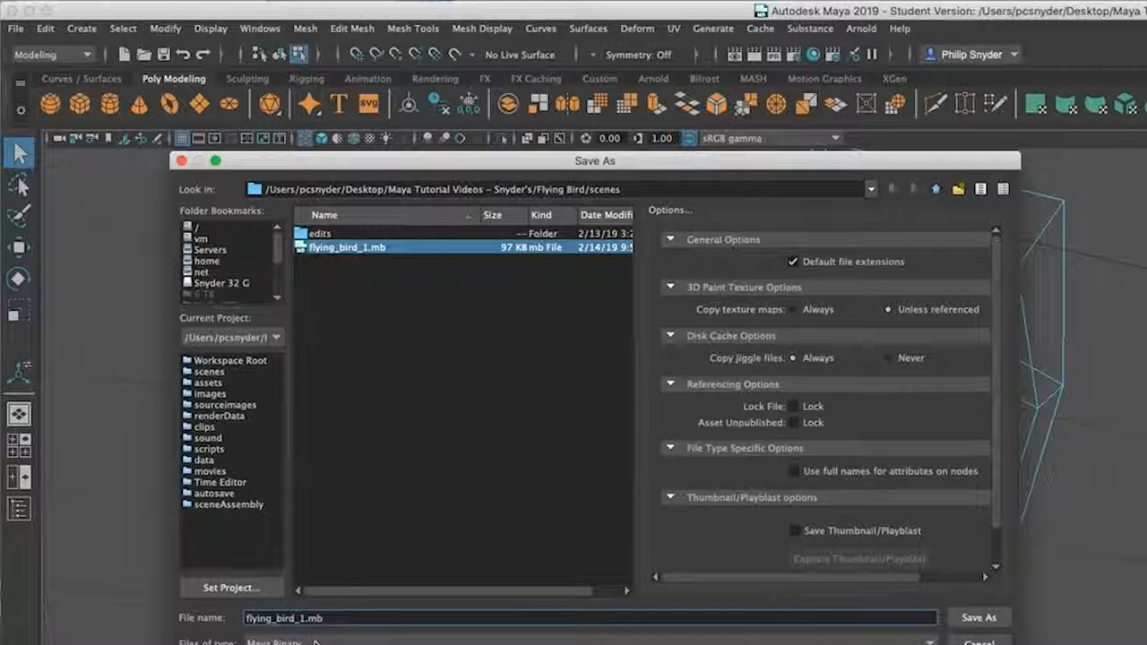
key(BackSpace)
text(2)
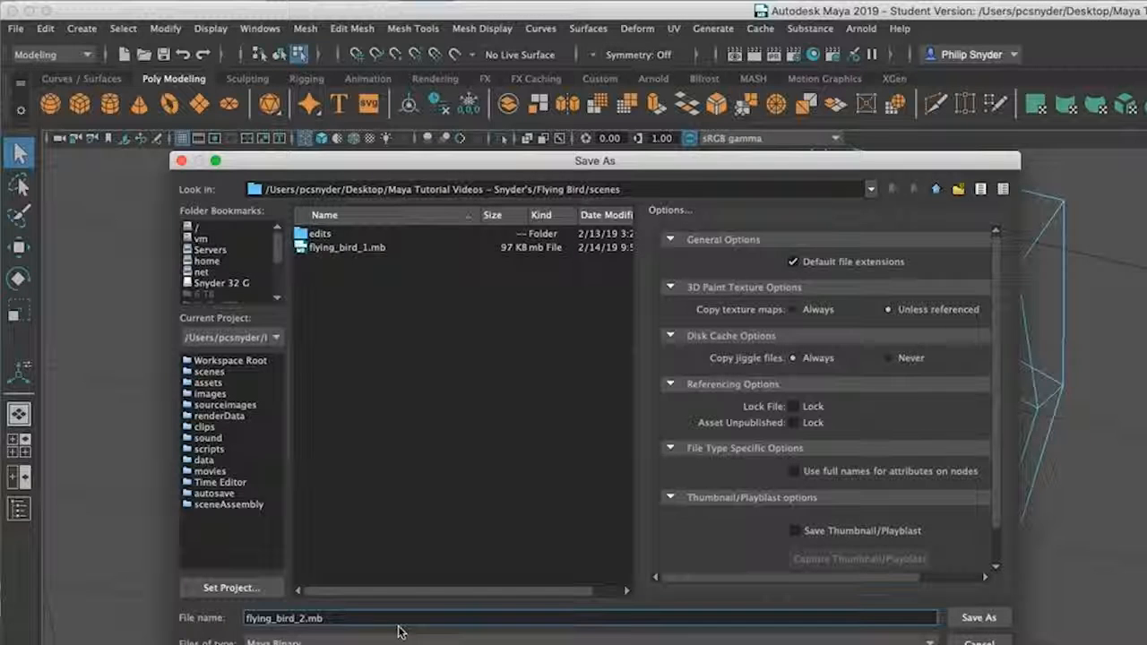
key(Return)
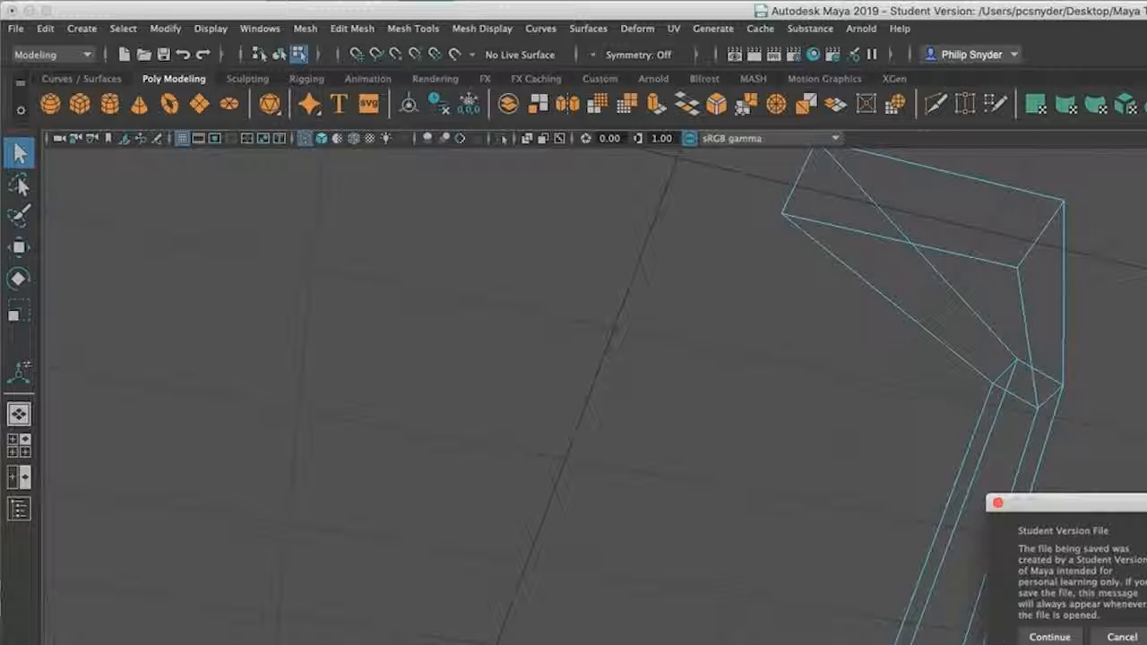
click(1040, 635)
- Check the project's scenes folder in Finder for the saved scene versions and move the window away
key(r)
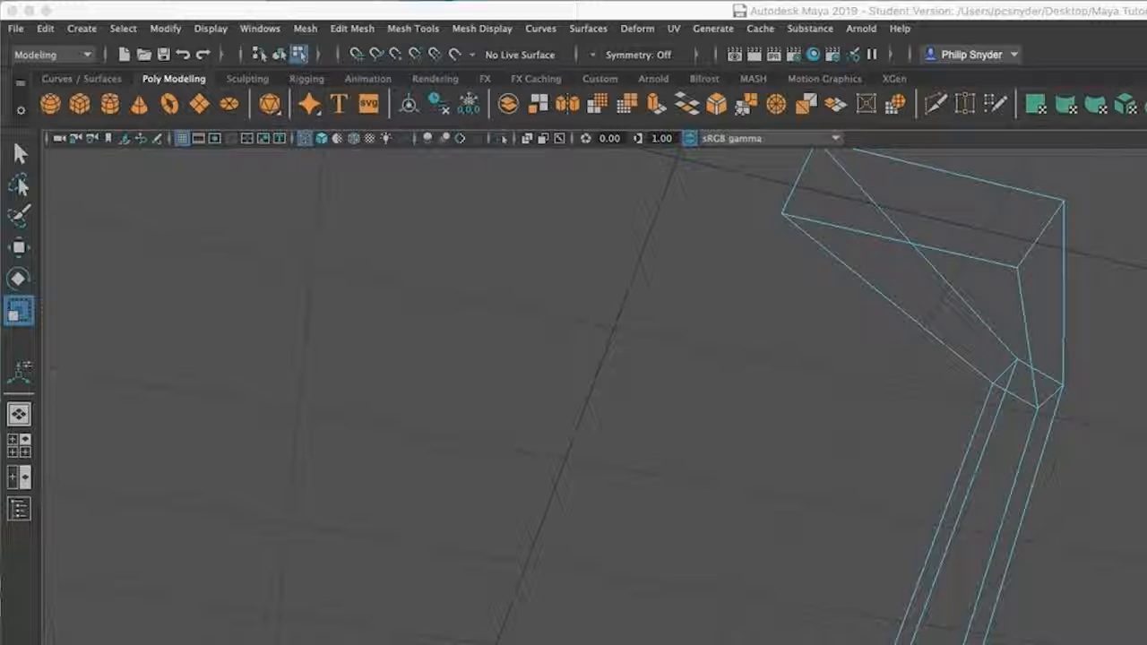
drag(0, 153, 262, 197)
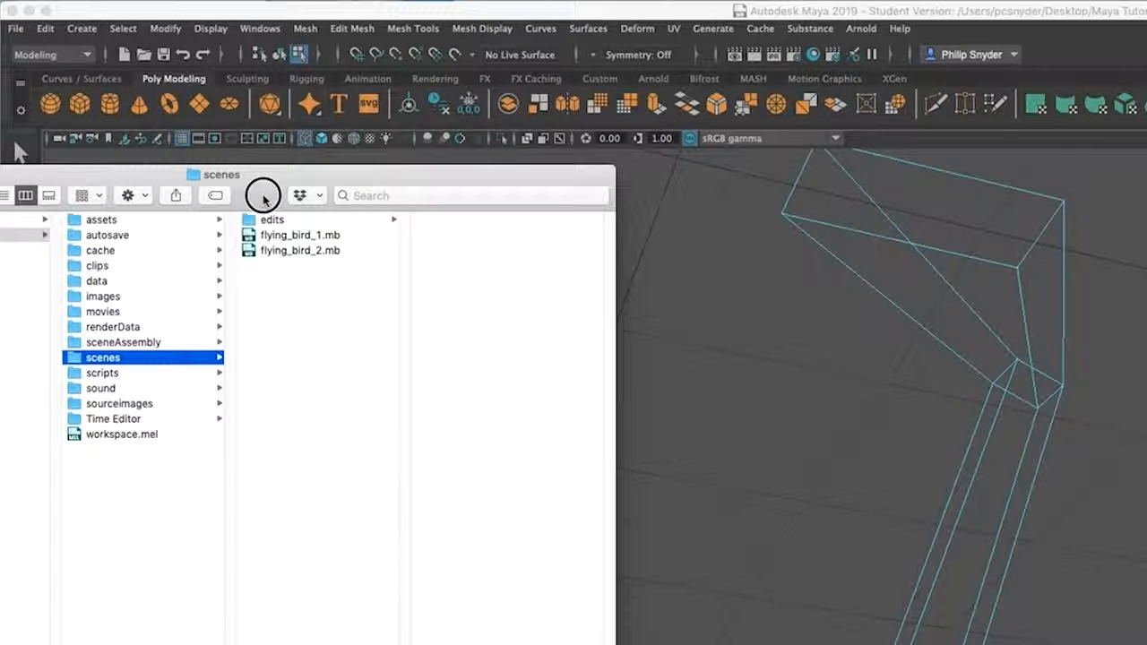
drag(263, 197, 0, 192)
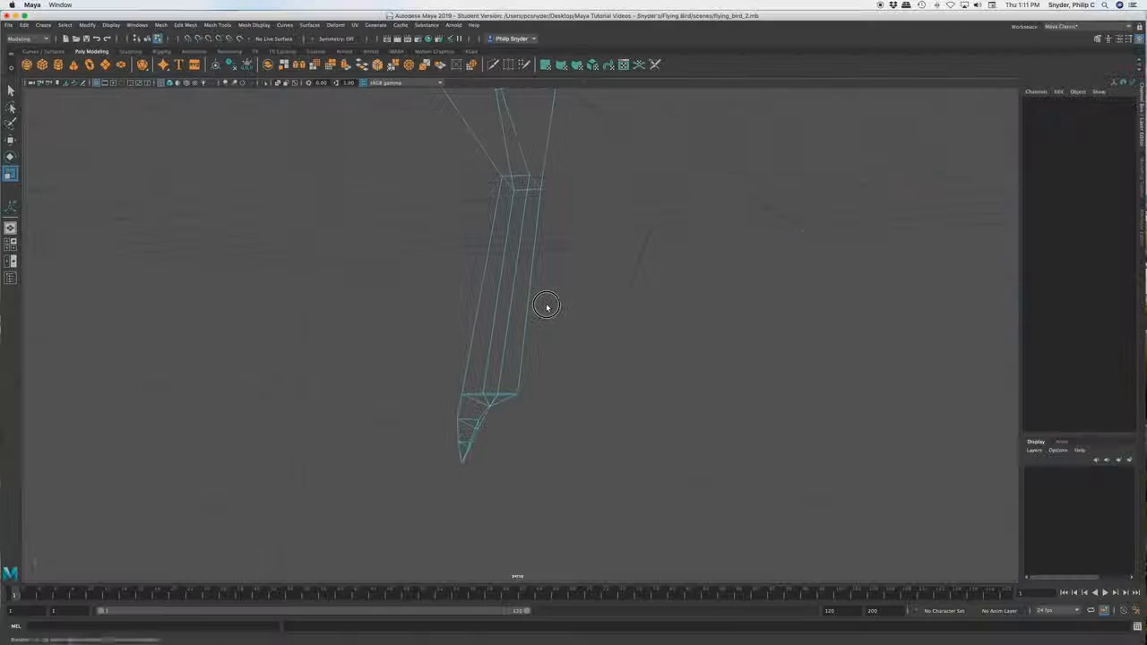
- Extrude another triangular bottom face of the leg into a second toe's first segment and scale its end down uniformly
alt+drag(545, 307, 548, 262)
click(505, 344)
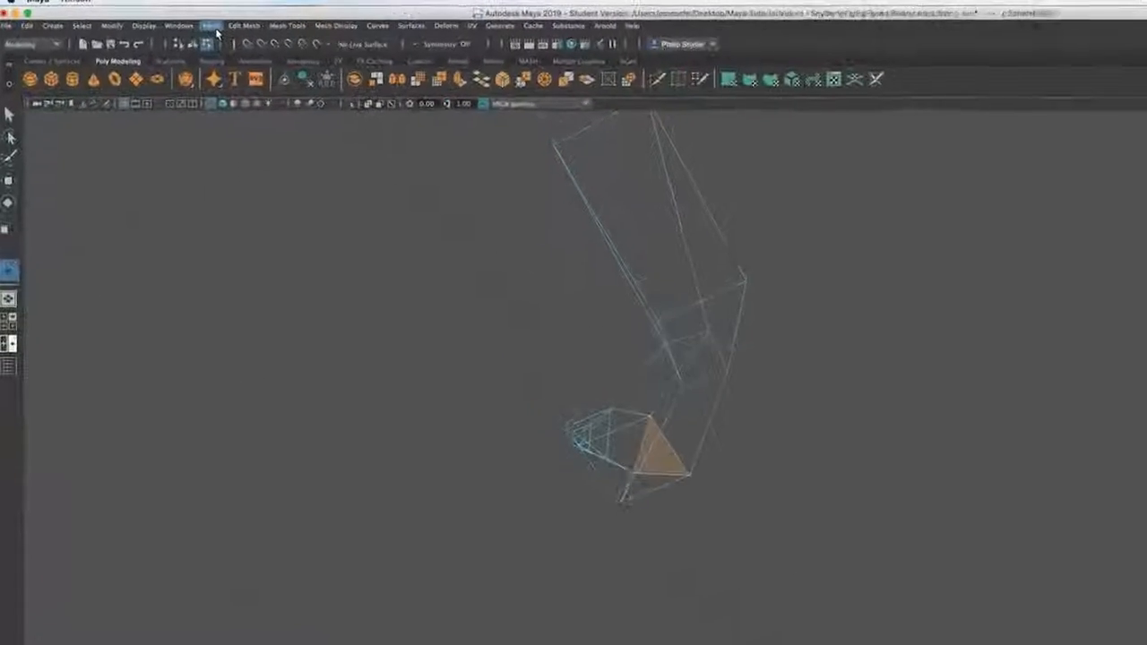
click(240, 25)
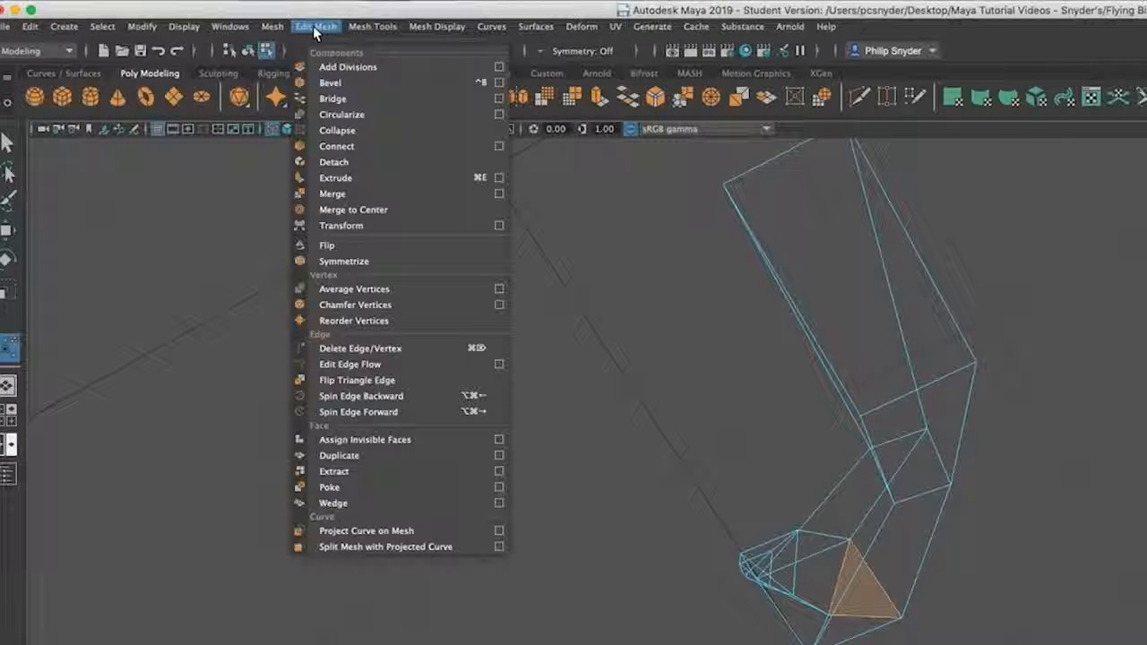
click(361, 177)
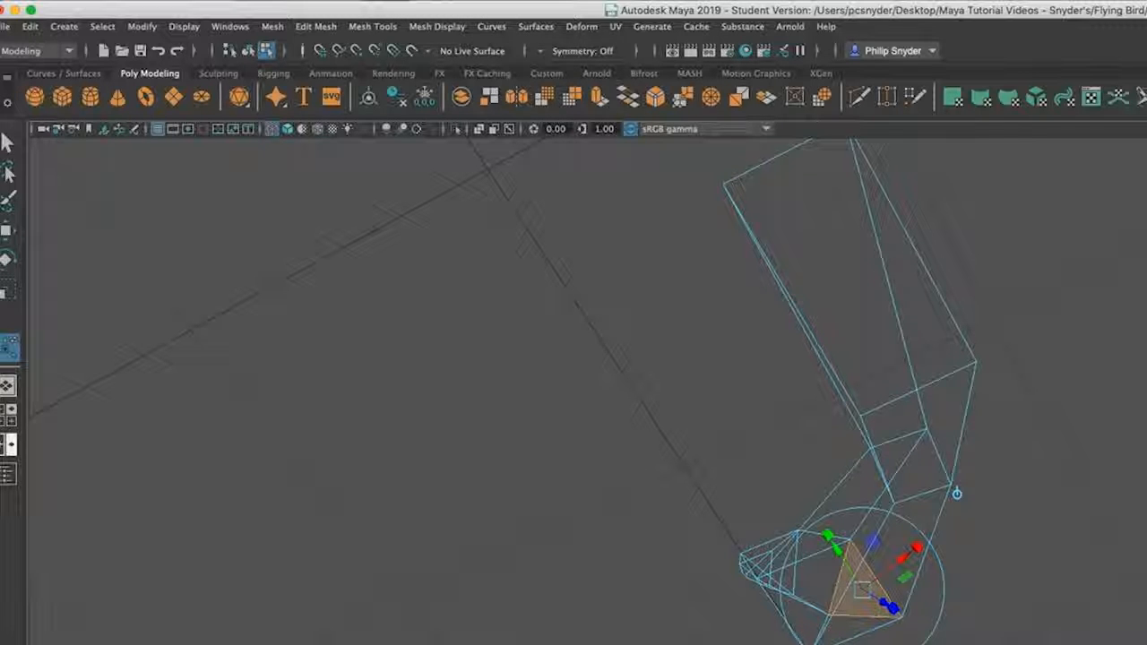
alt+drag(833, 627, 651, 351)
drag(699, 415, 674, 466)
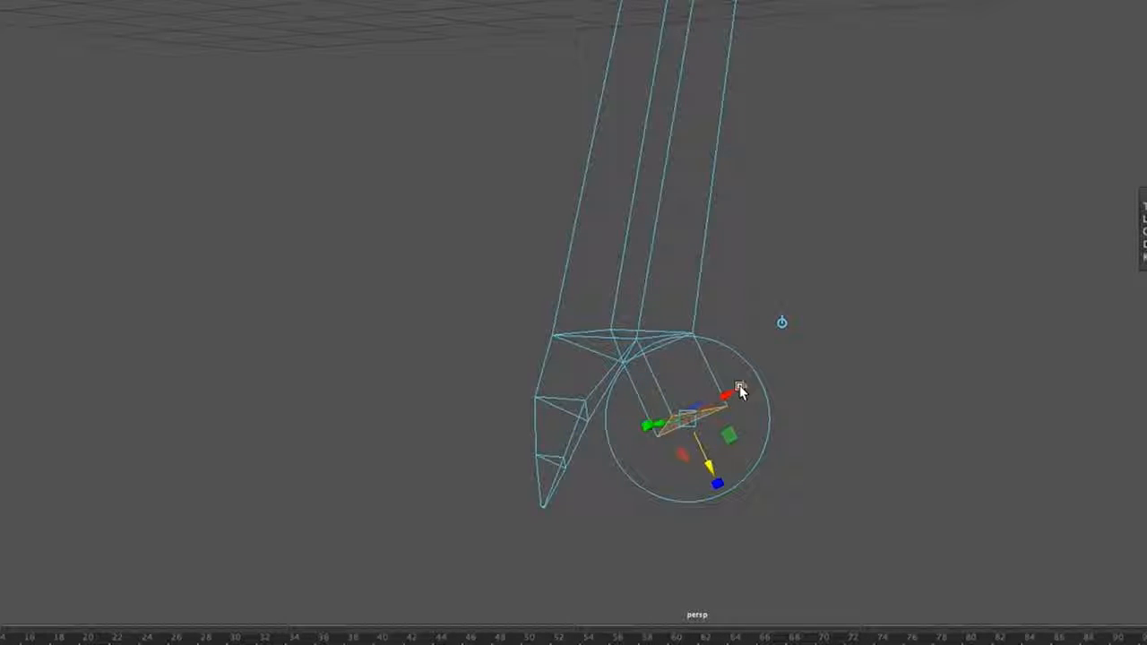
key(w)
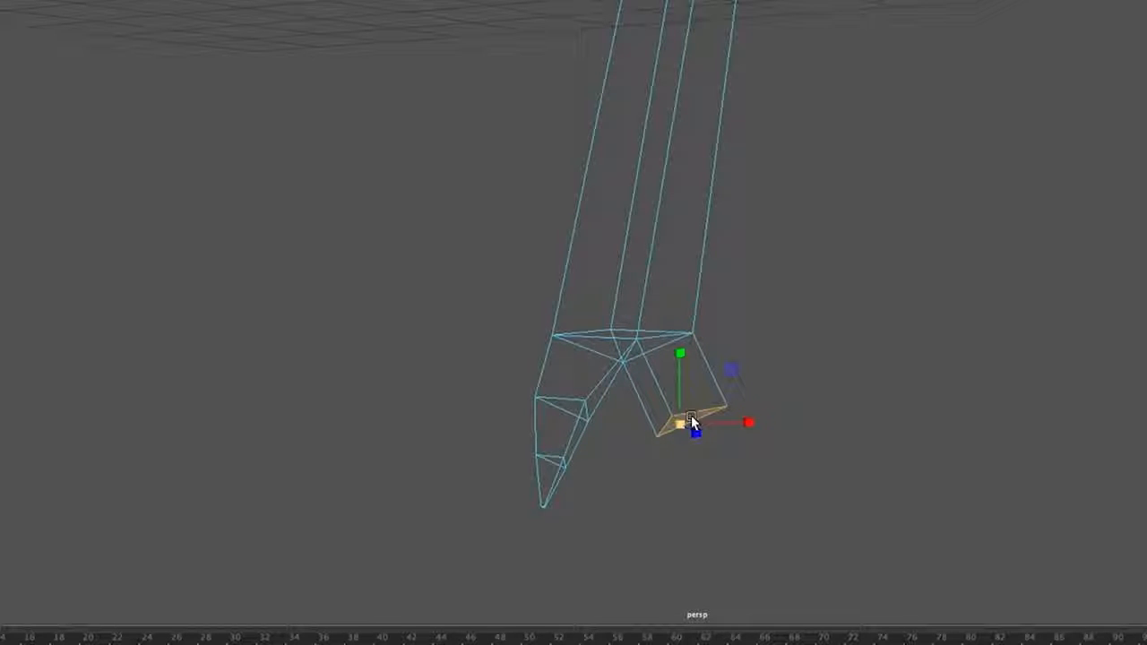
drag(681, 428, 661, 444)
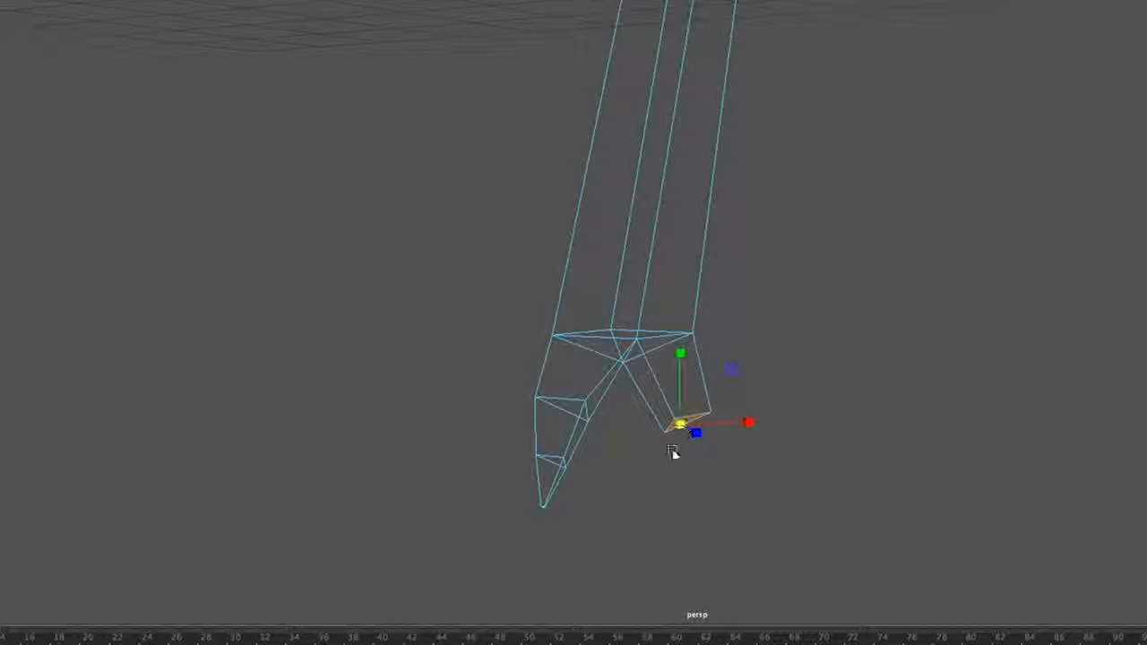
- Extrude the second toe's end face into a second segment and scale that end down uniformly
alt+drag(751, 492, 513, 486)
key(e)
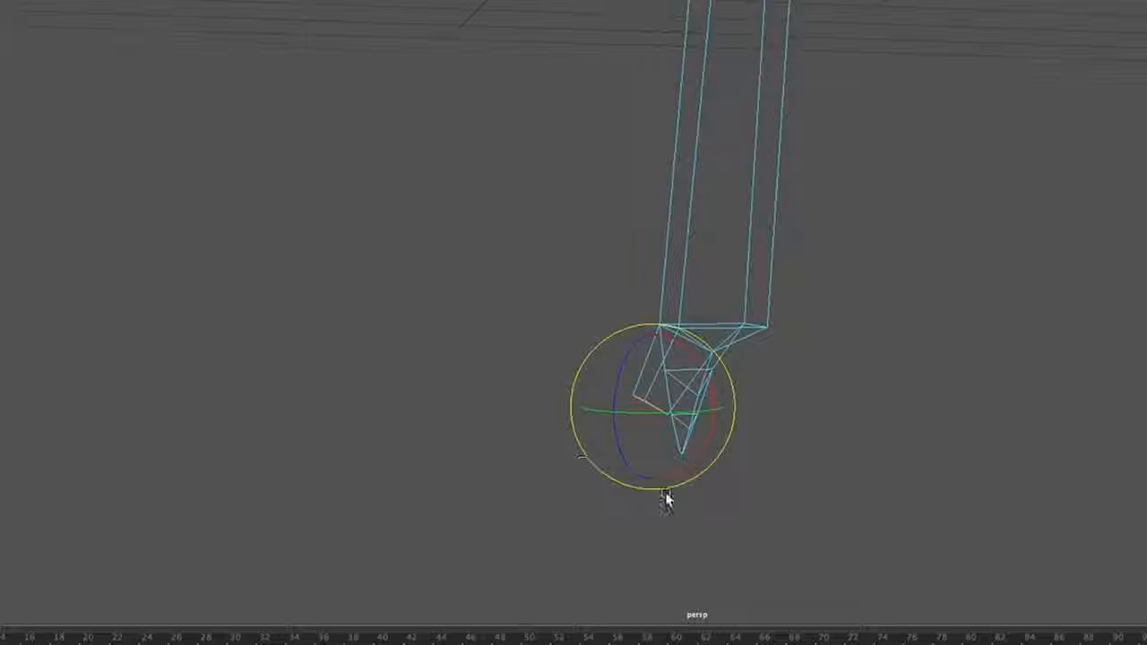
alt+drag(535, 518, 705, 541)
click(624, 395)
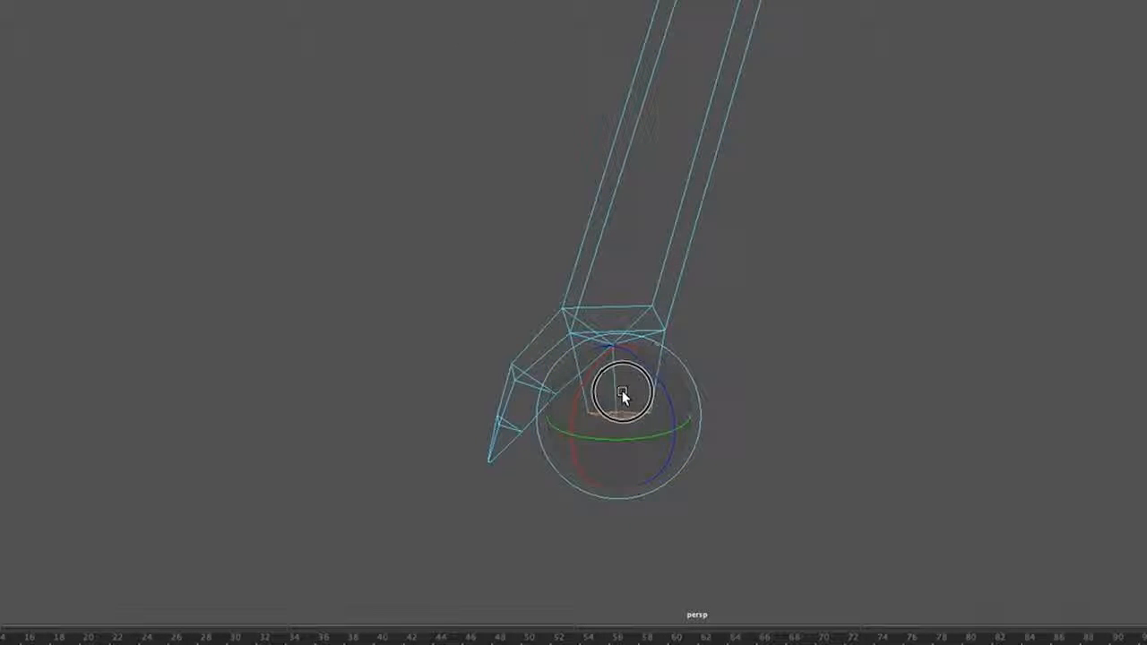
alt+drag(653, 604, 636, 537)
key(w)
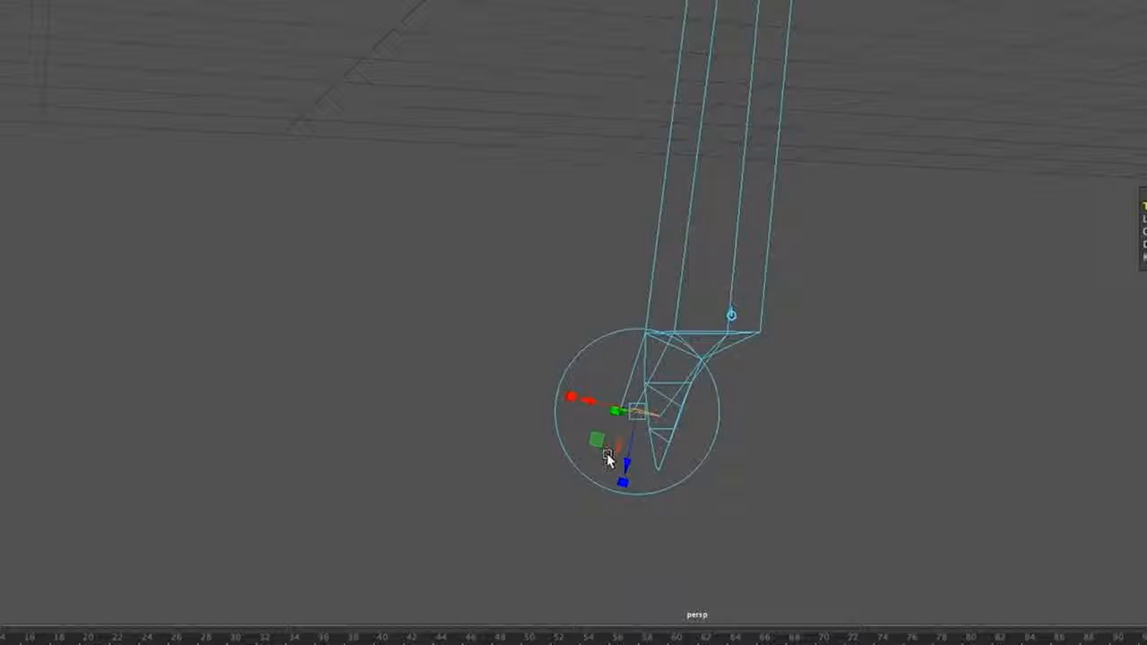
drag(630, 471, 619, 498)
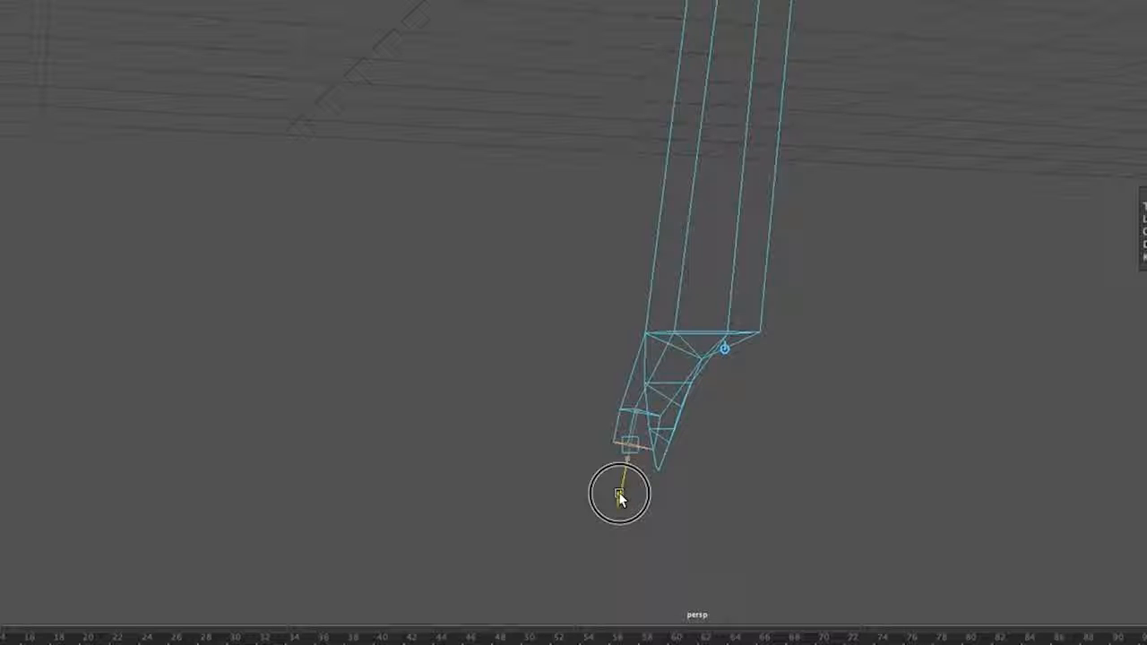
drag(620, 499, 620, 498)
alt+drag(632, 573, 734, 579)
drag(605, 497, 604, 513)
key(r)
drag(605, 468, 590, 473)
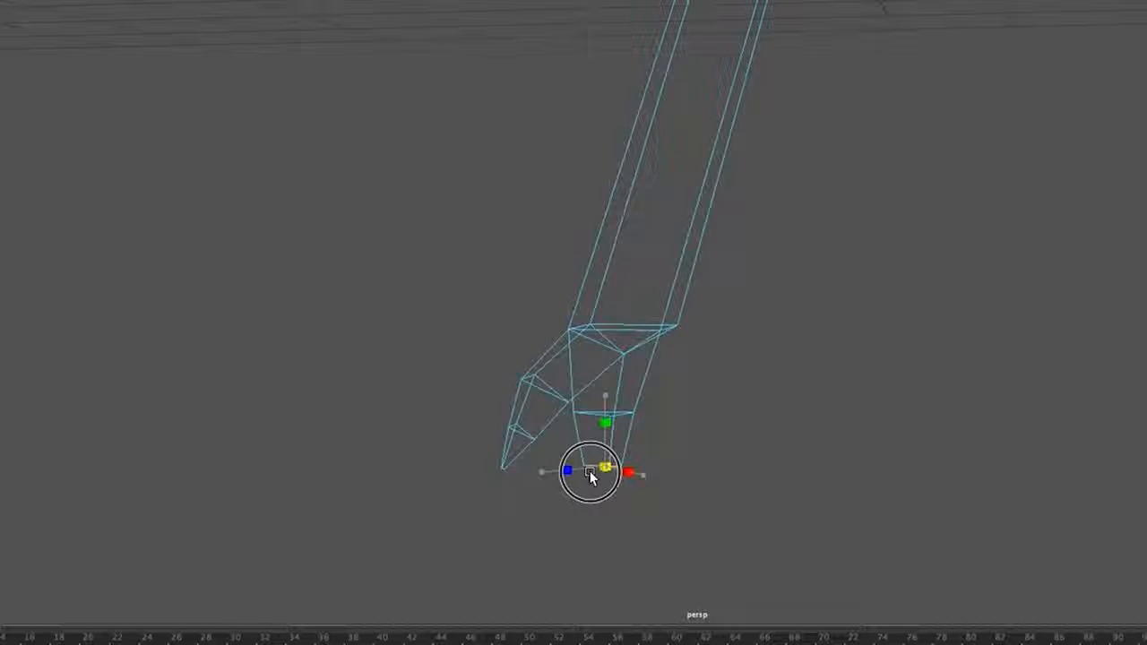
- Extrude a third segment on the second toe and shrink its end face nearly to a point as a claw
key(g)
drag(602, 515, 602, 549)
click(600, 553)
drag(604, 504, 986, 533)
- Extrude the next triangular bottom face of the leg into a third toe's first segment and scale its end down
click(802, 335)
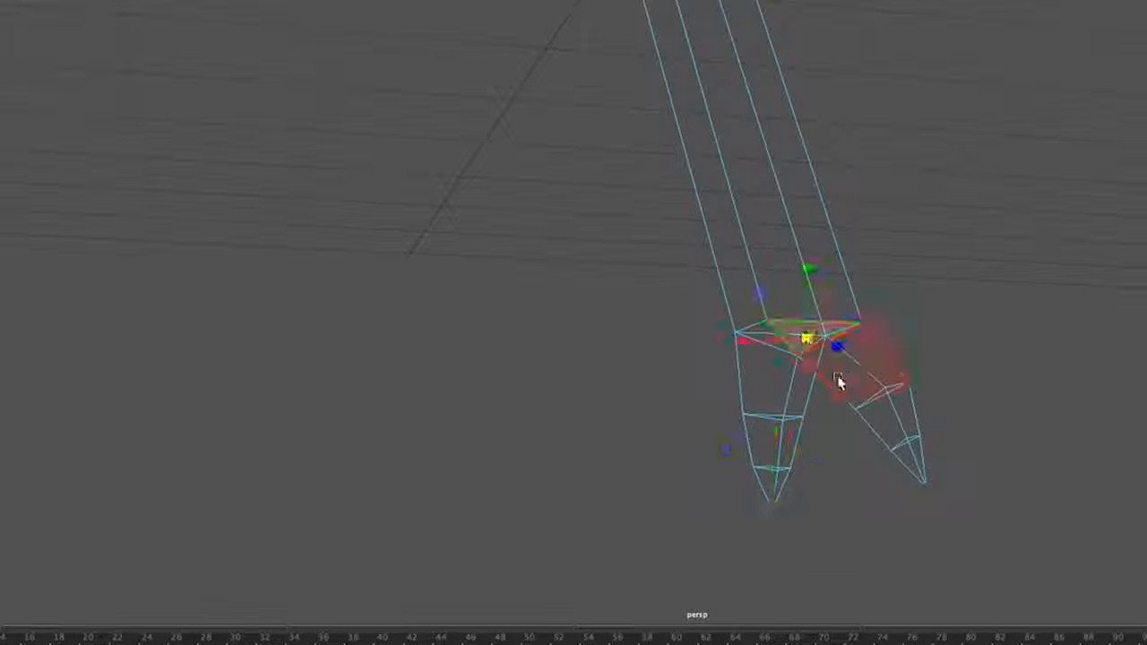
key(e)
middle_drag(832, 528, 914, 549)
middle_drag(820, 376, 680, 493)
key(r)
drag(786, 449, 766, 456)
- Extrude the third toe's end face downward into a second segment and scale that end down uniformly
alt+drag(839, 509, 864, 504)
key(e)
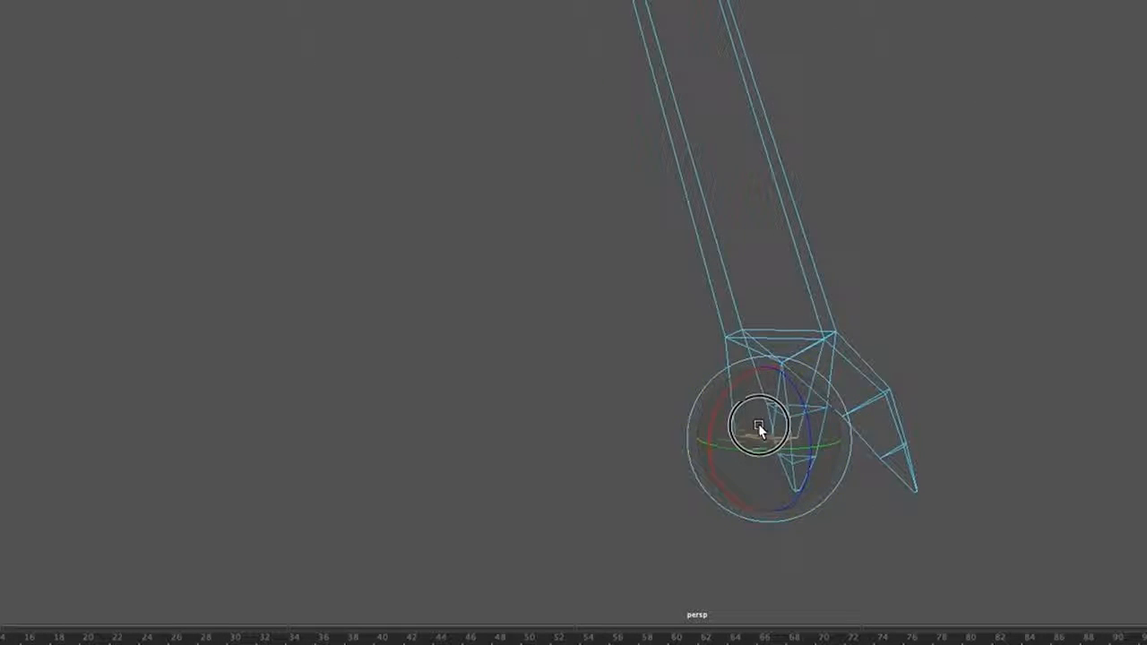
drag(758, 430, 765, 574)
key(w)
drag(766, 512, 751, 512)
- Extrude the third toe's final segment and shrink its end face nearly to a point as a claw
key(ctrl+e)
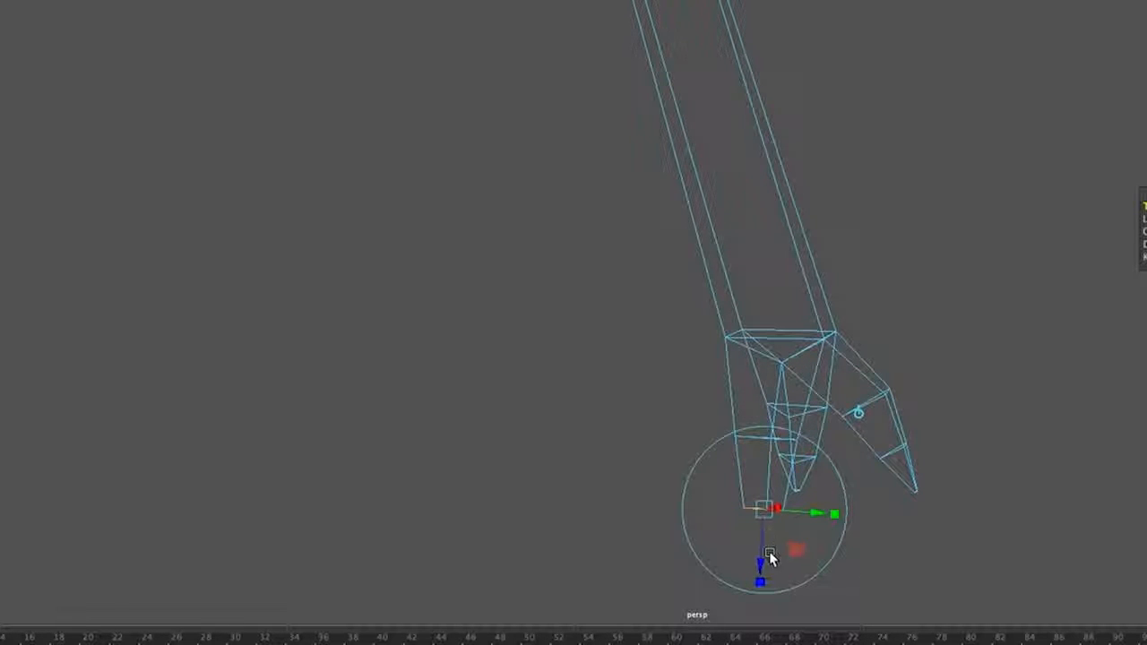
drag(764, 565, 764, 607)
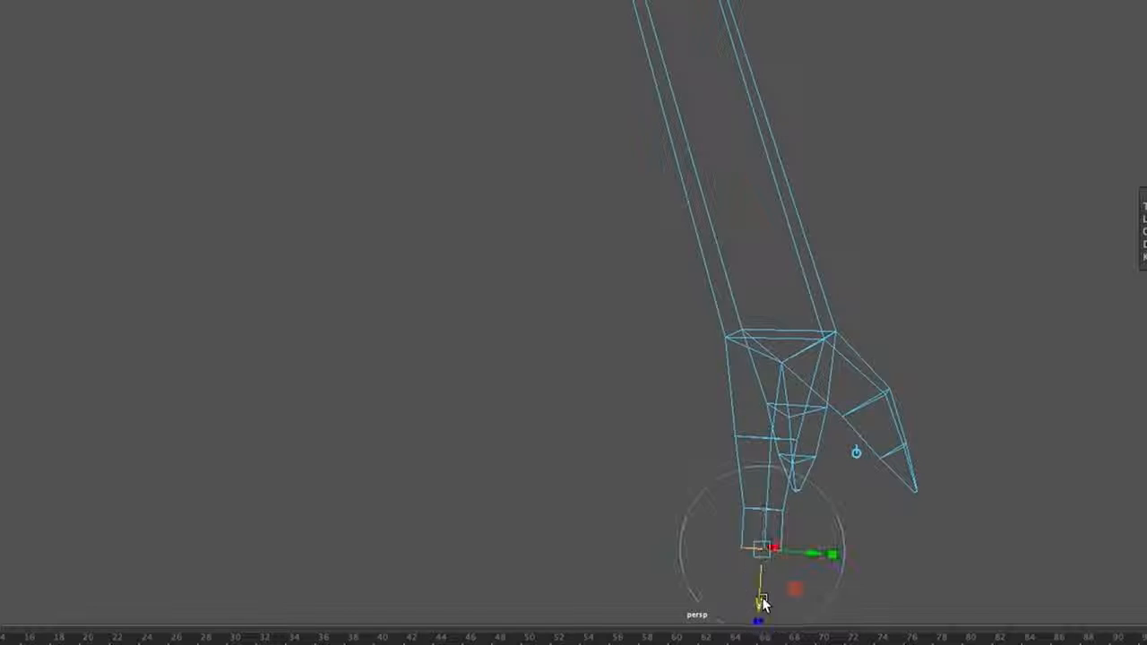
key(r)
drag(744, 564, 655, 422)
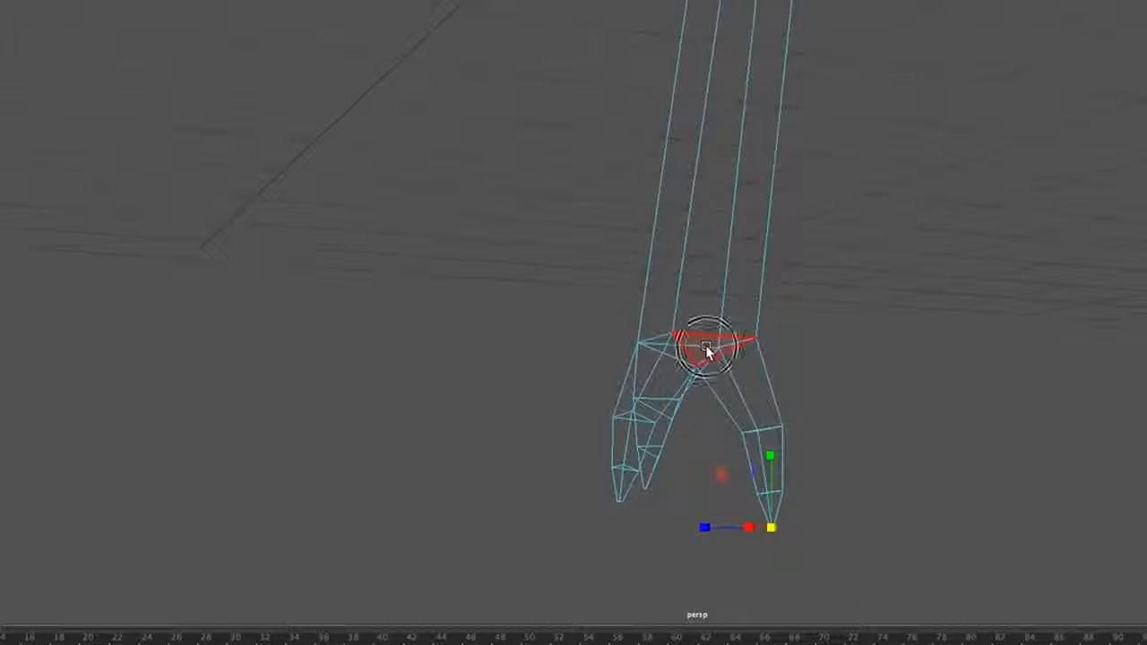
- Extrude the remaining triangular bottom face of the leg into a fourth toe's first segment and shift its end outward
click(706, 350)
key(e)
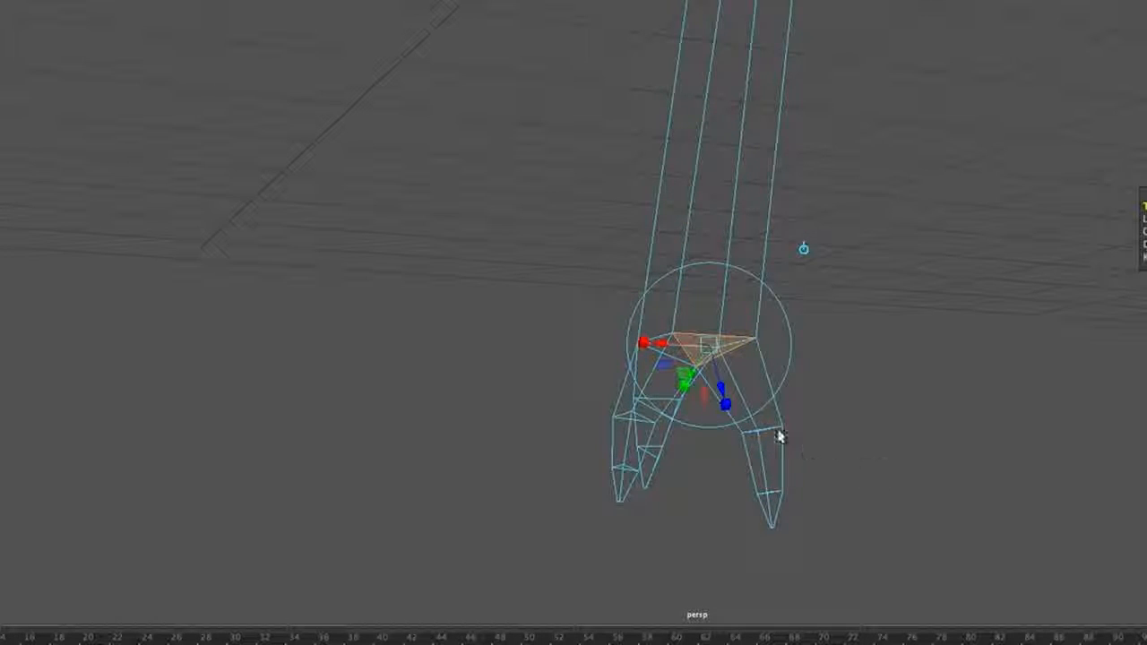
drag(723, 399, 870, 511)
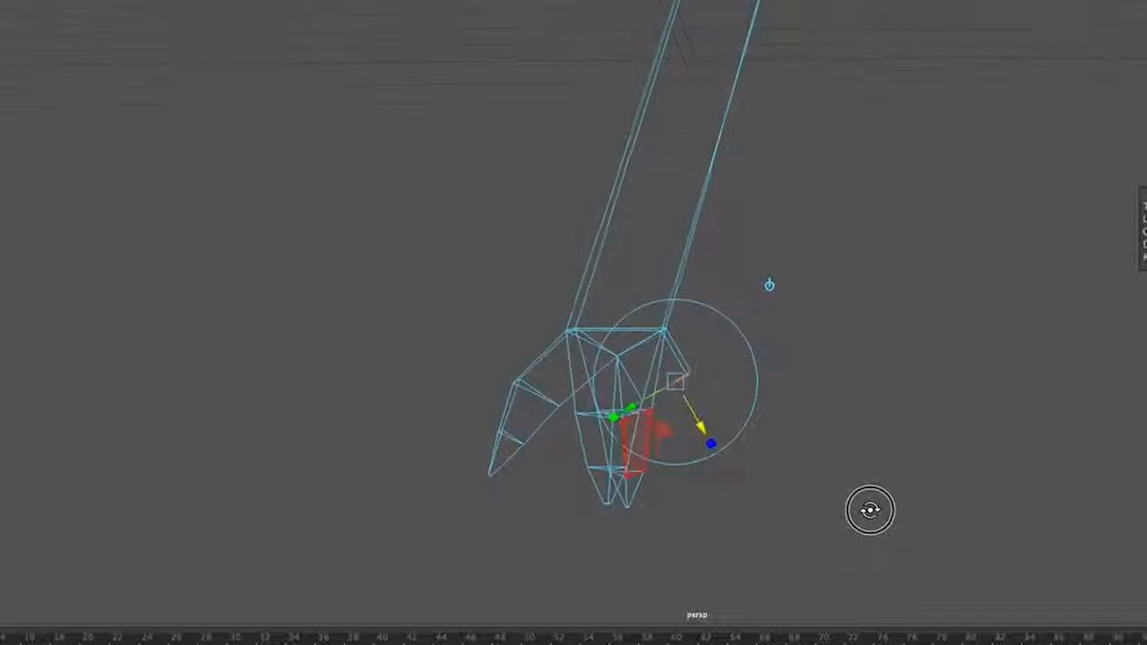
drag(702, 427, 716, 442)
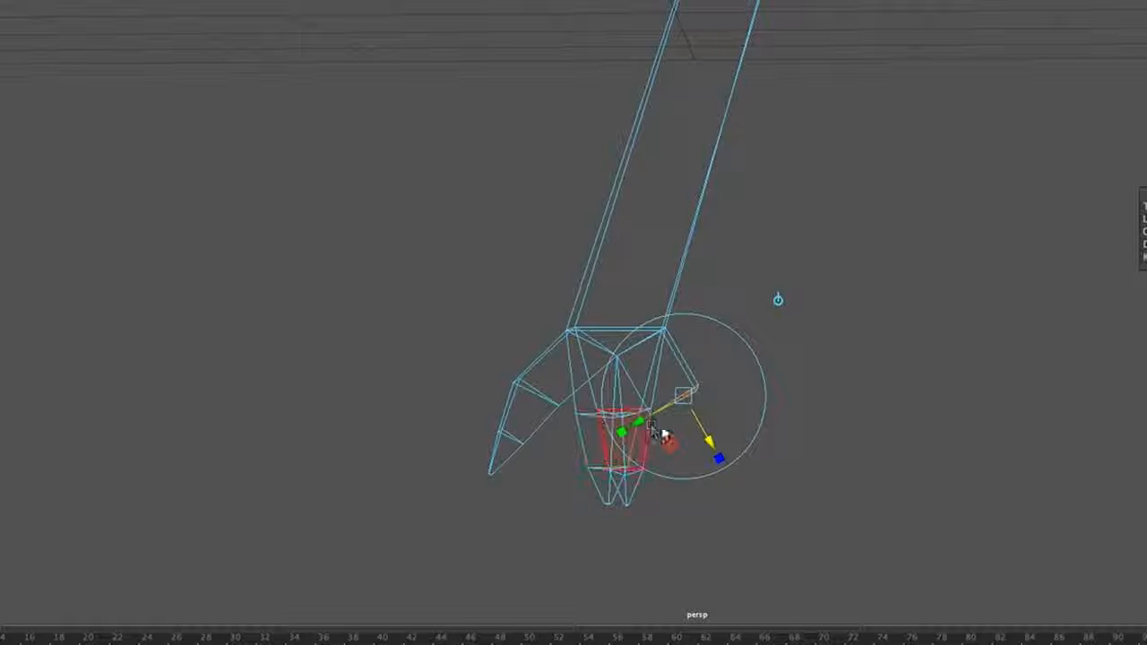
drag(643, 425, 661, 415)
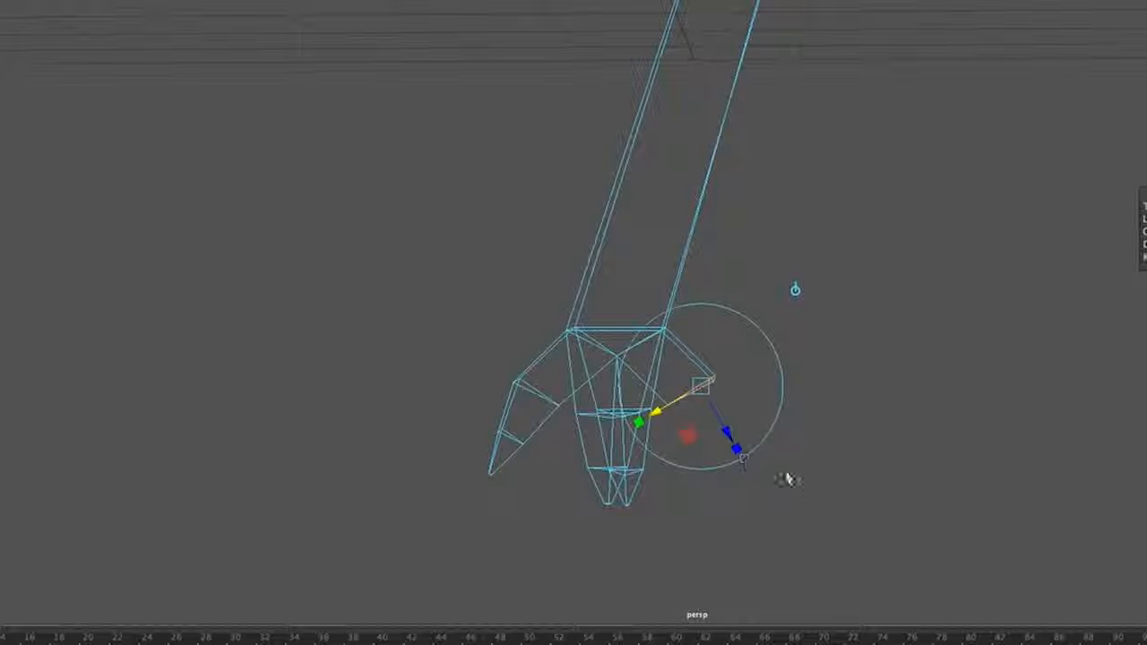
- Rotate the fourth toe's end face to angle it further outward and scale it down uniformly
key(e)
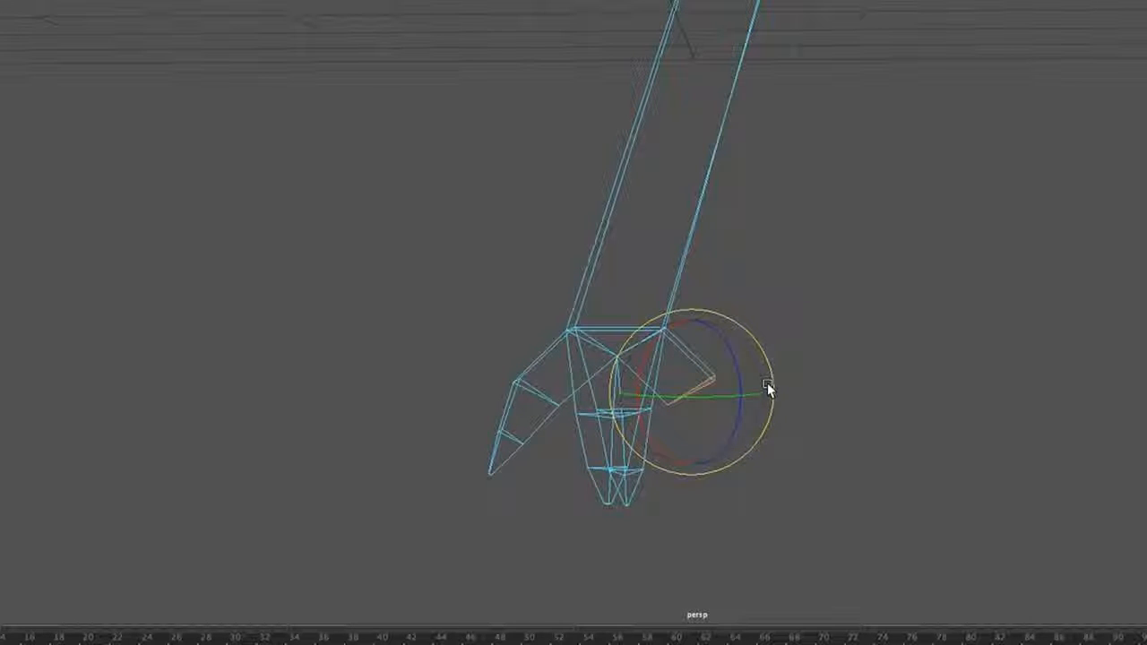
alt+drag(750, 514, 727, 440)
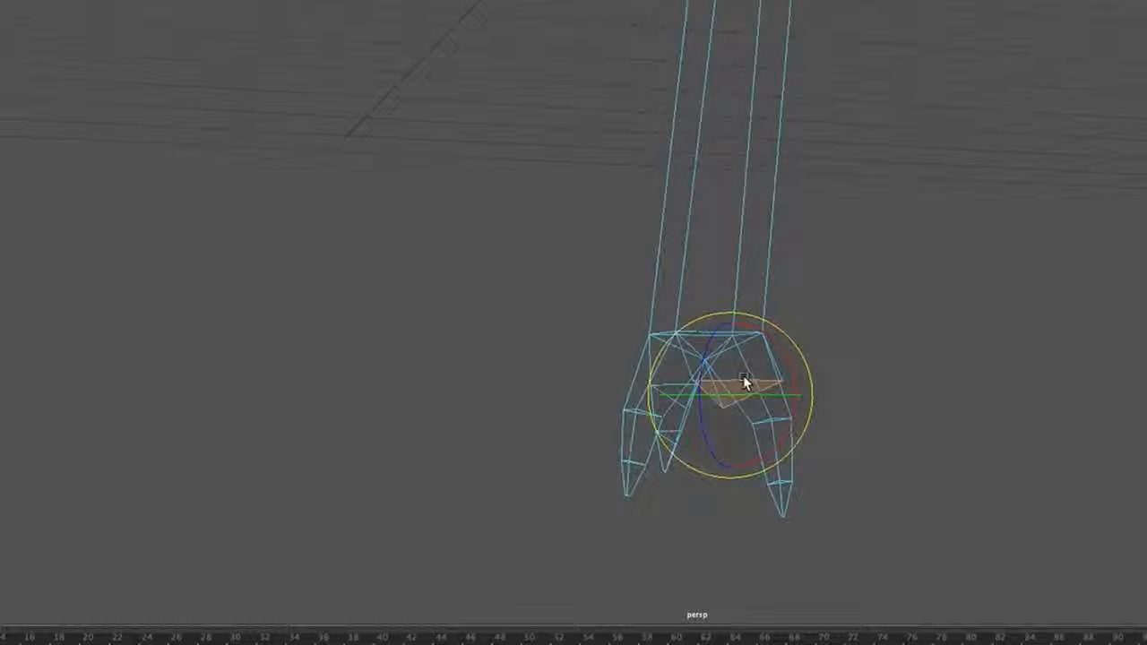
alt+drag(738, 371, 877, 488)
alt+drag(790, 450, 657, 469)
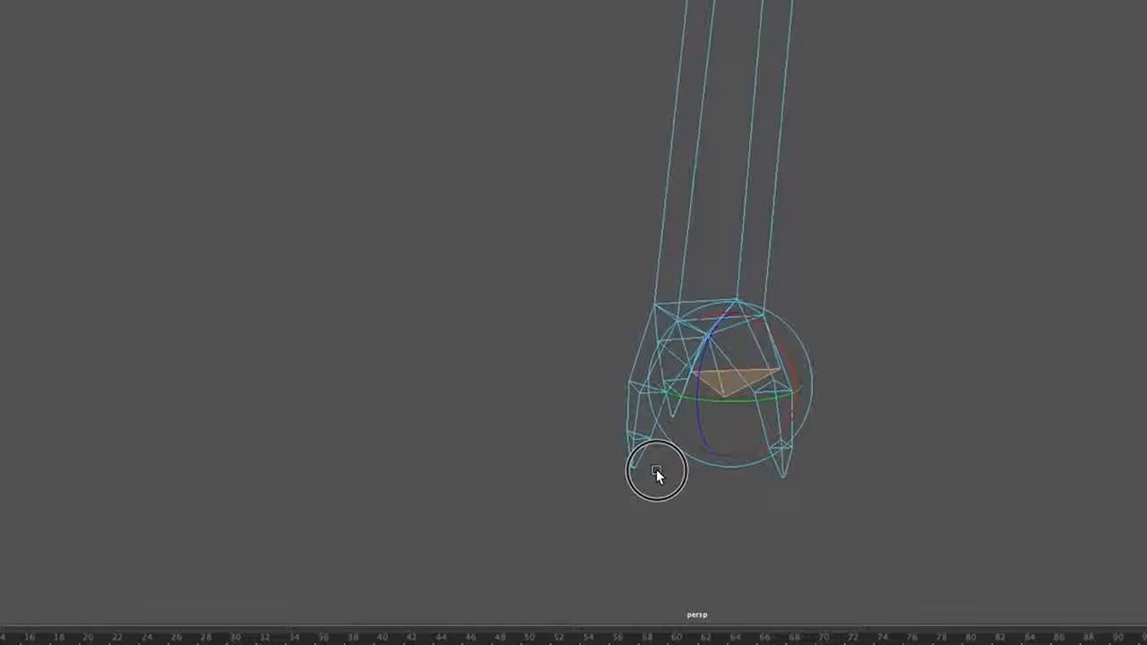
click(749, 374)
alt+drag(793, 493, 922, 502)
key(w)
click(697, 400)
drag(697, 400, 687, 422)
- Extrude the fourth toe's end face into a short second segment and scale that end down uniformly
key(e)
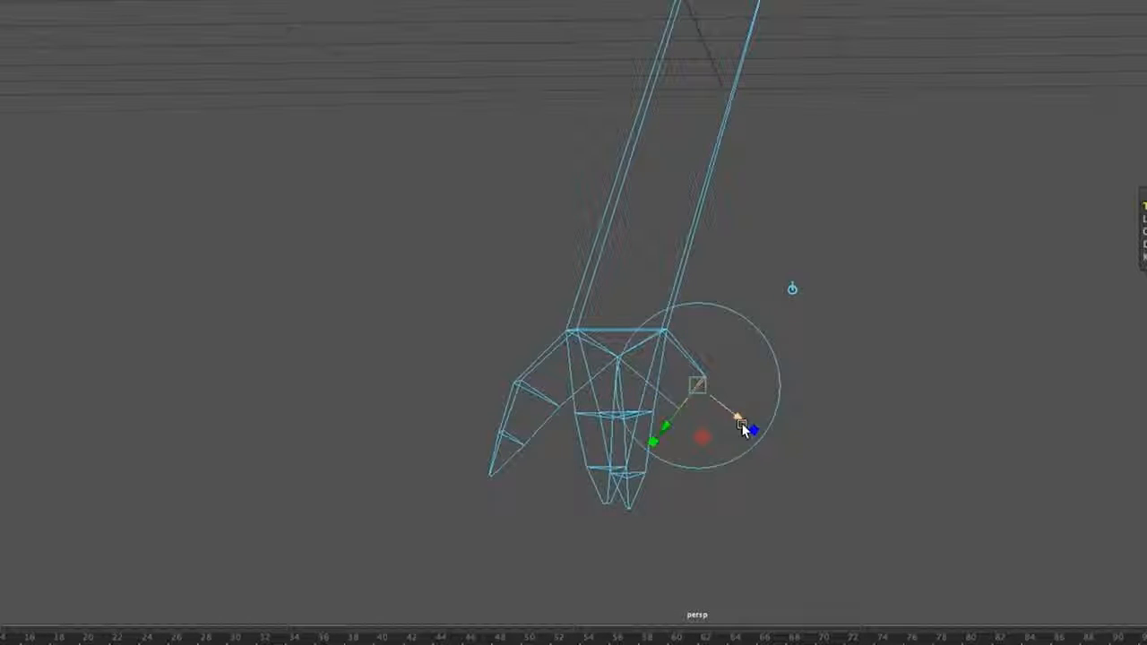
drag(751, 432, 762, 451)
key(w)
click(724, 418)
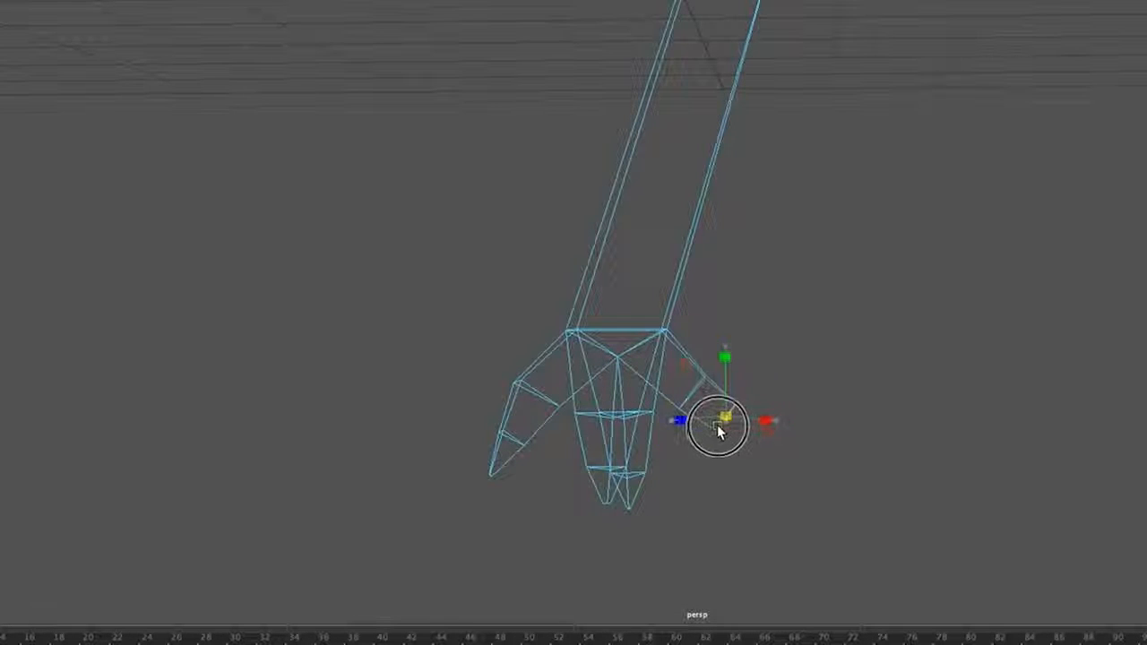
- Extrude the fourth toe's final segment and shrink its end face nearly to a point as a claw
key(e)
drag(771, 444, 792, 462)
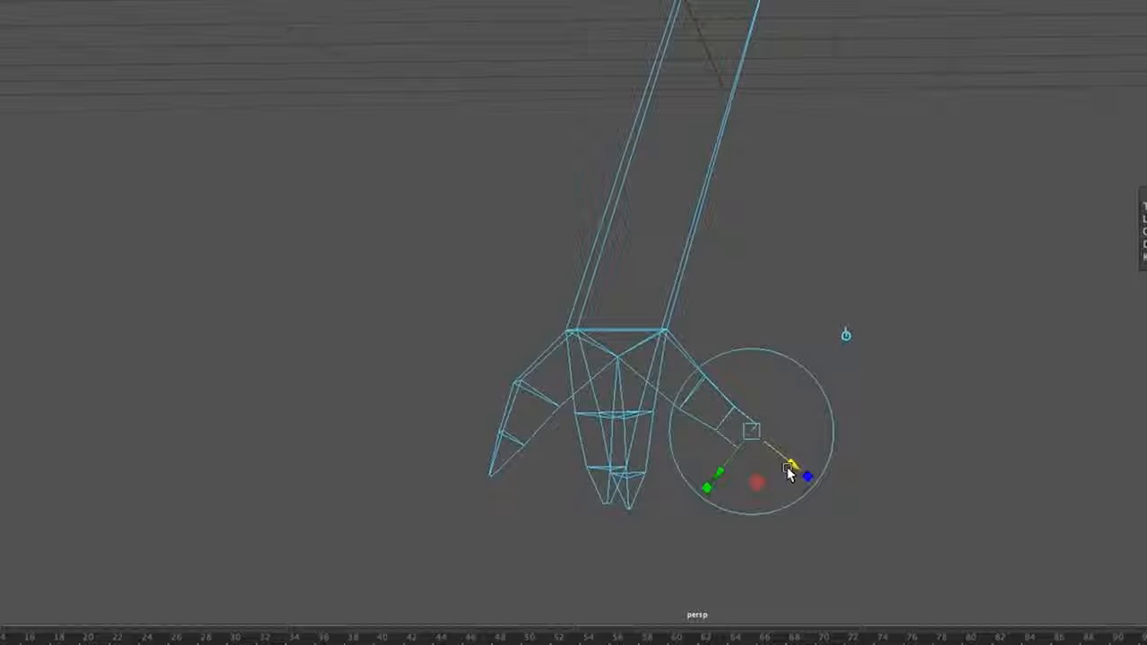
key(r)
drag(750, 437, 725, 454)
- Display the leg shaded instead of as a wireframe and bring the whole leg into view
mouse_move(761, 512)
alt+mouse_down()
mouse_move(942, 529)
mouse_move(1126, 502)
mouse_move(999, 525)
mouse_move(833, 512)
mouse_move(928, 511)
mouse_move(645, 508)
mouse_move(773, 528)
mouse_move(766, 520)
alt+mouse_up()
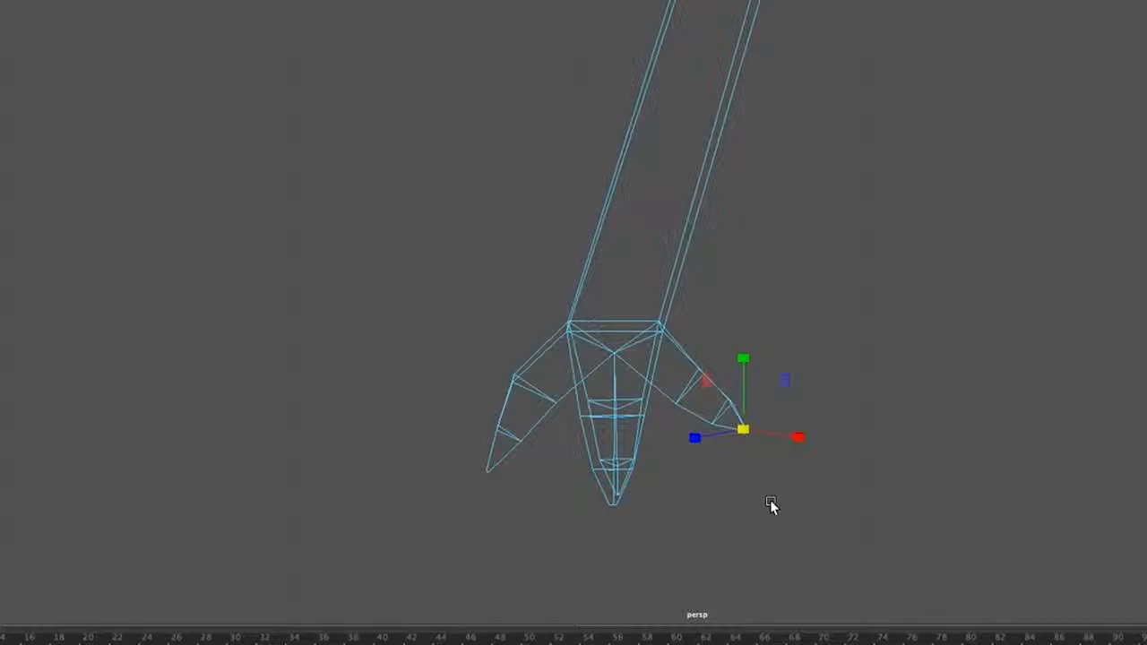
key(5)
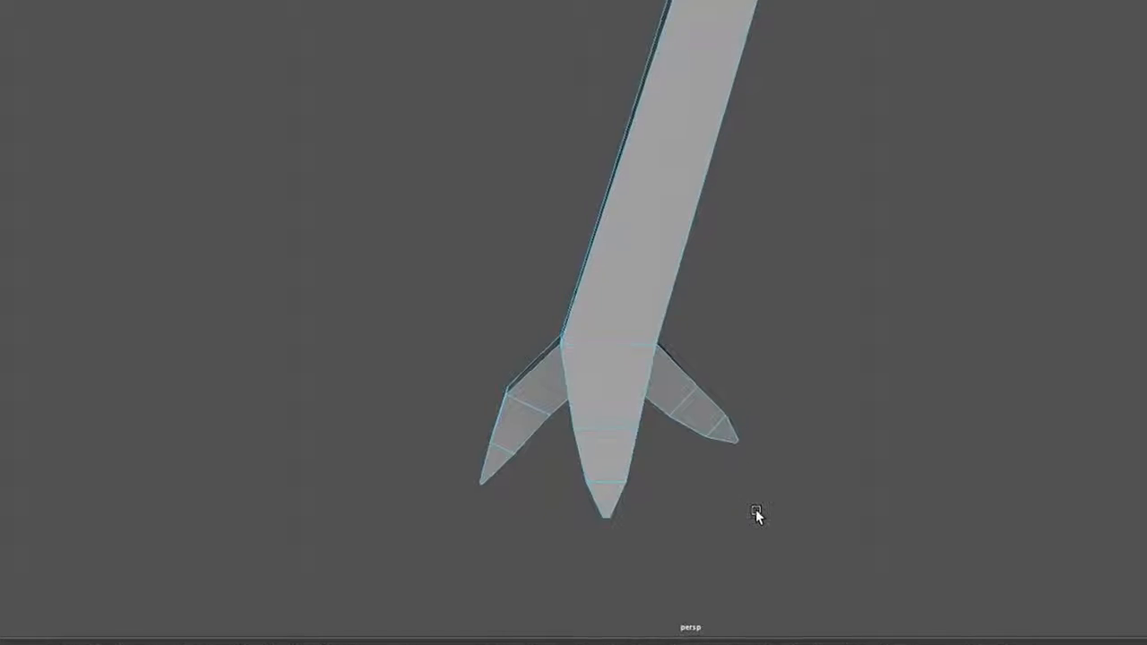
scroll(733, 504, down, 4)
scroll(574, 322, down, 3)
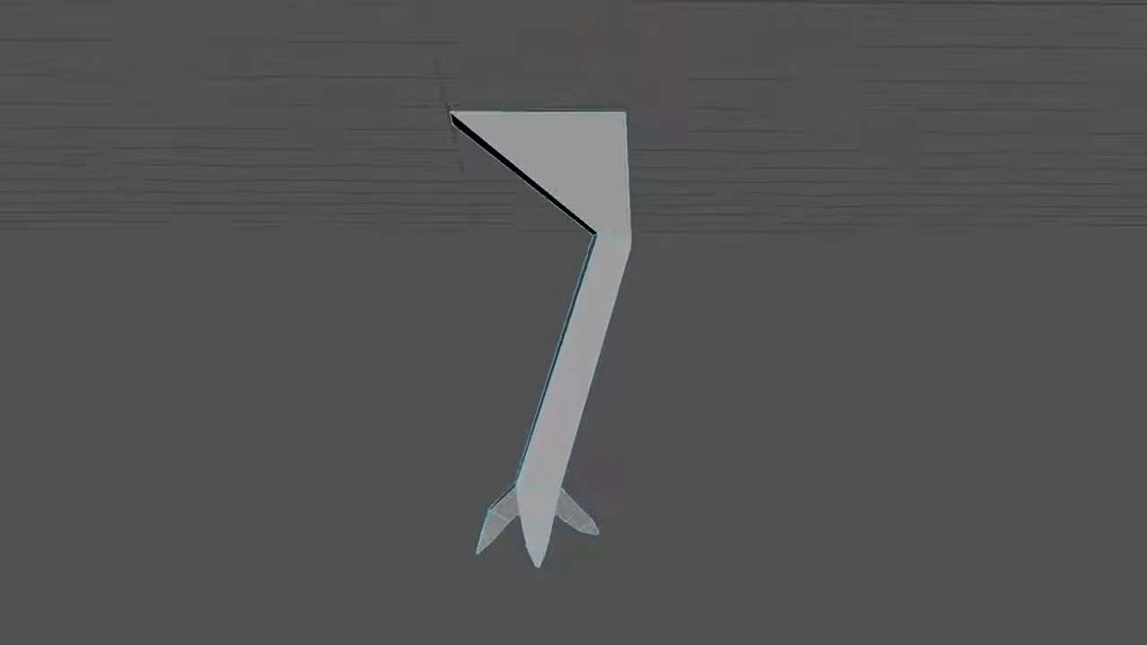
alt+drag(574, 323, 744, 330)
- Return from face selection to object mode and select the whole leg
right_drag(600, 301, 659, 279)
click(675, 392)
click(626, 186)
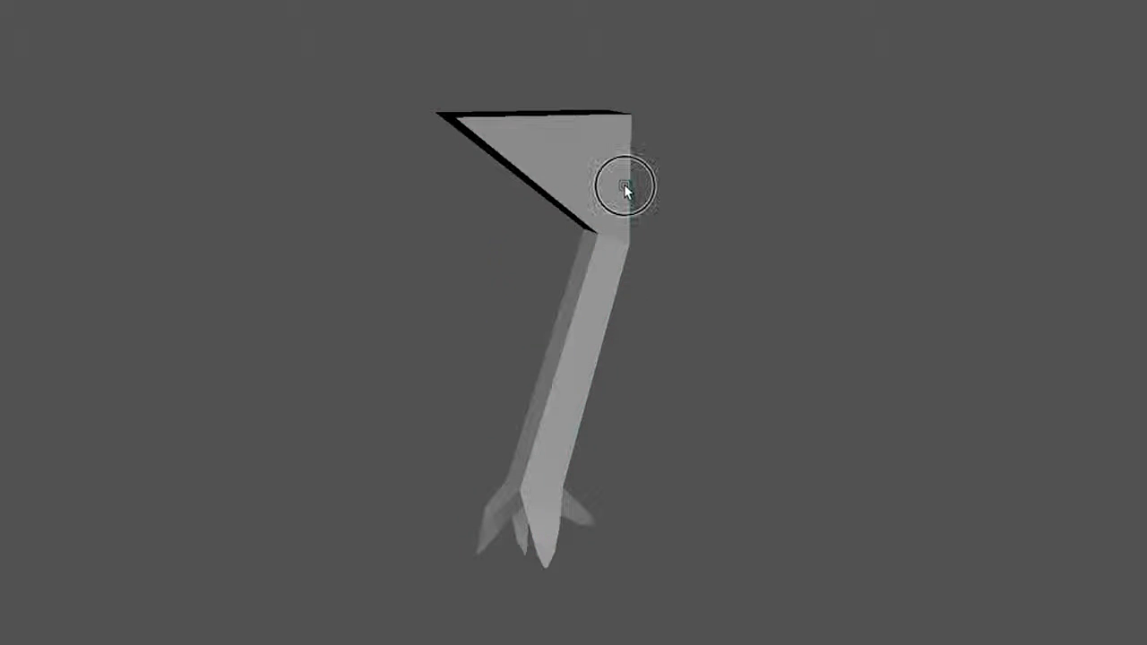
- Preview the leg with smooth mesh display and return it to the unsmoothed low-poly display
alt+drag(515, 404, 559, 370)
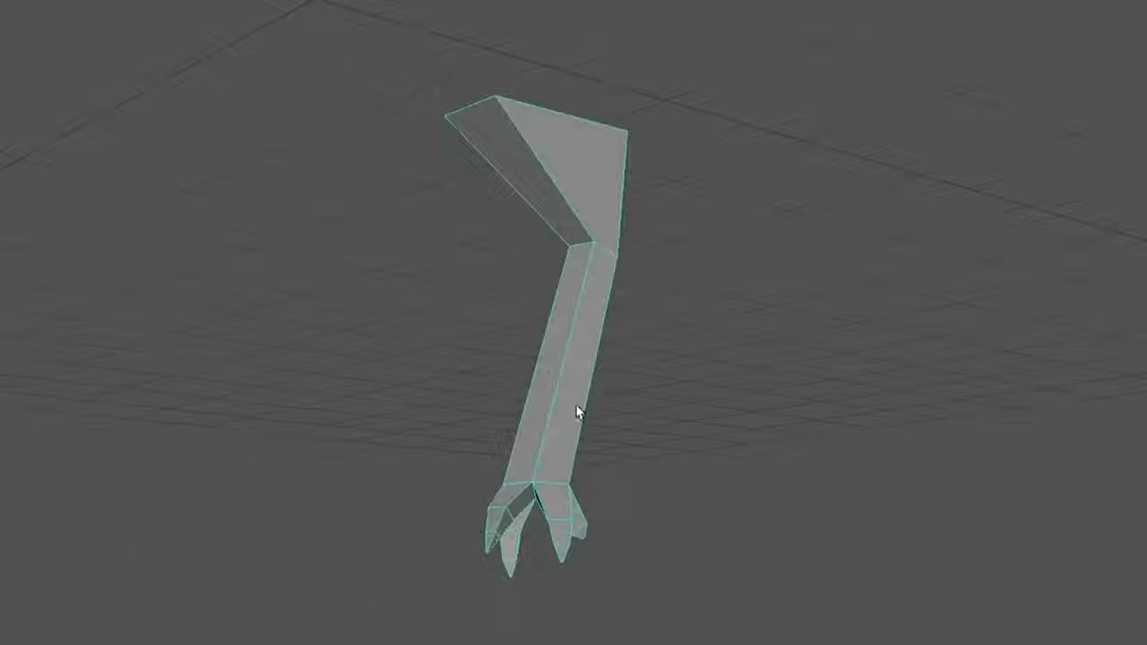
key(3)
mouse_move(605, 589)
alt+mouse_down()
mouse_move(489, 573)
mouse_move(767, 583)
mouse_move(476, 586)
mouse_move(707, 584)
mouse_move(494, 597)
mouse_move(671, 579)
mouse_move(689, 600)
mouse_move(542, 612)
mouse_move(410, 597)
mouse_move(702, 597)
mouse_move(797, 571)
mouse_move(553, 556)
mouse_move(540, 576)
mouse_move(591, 600)
alt+mouse_up()
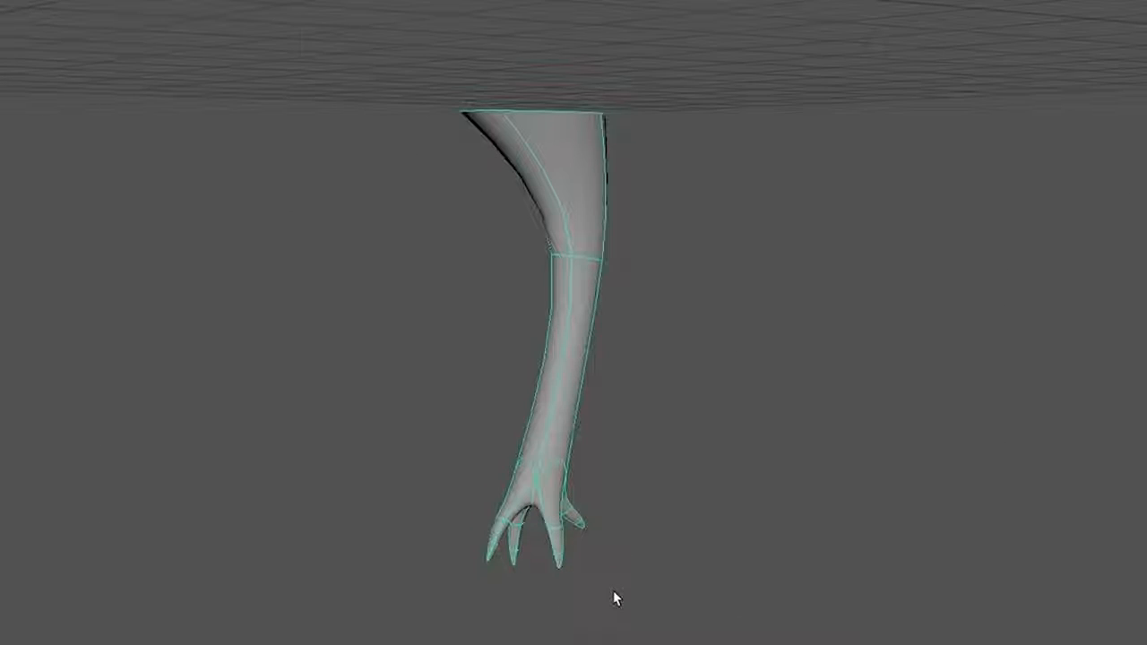
key(1)
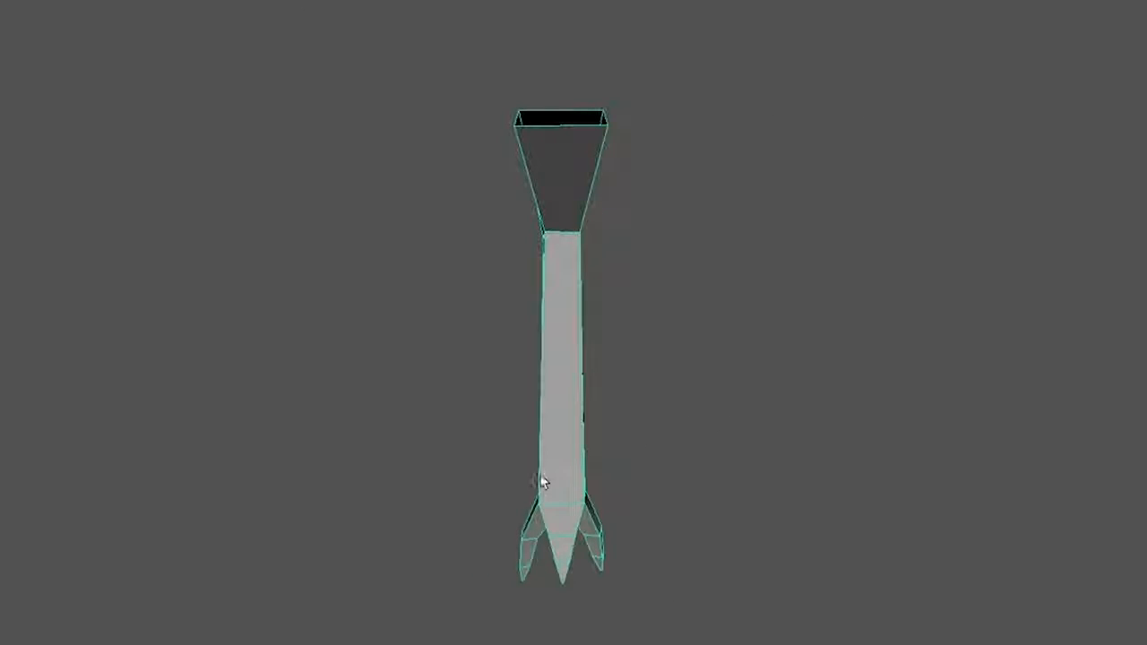
- Duplicate the finished leg and move the copy sideways along the X axis to serve as the second leg
alt+drag(538, 456, 551, 427)
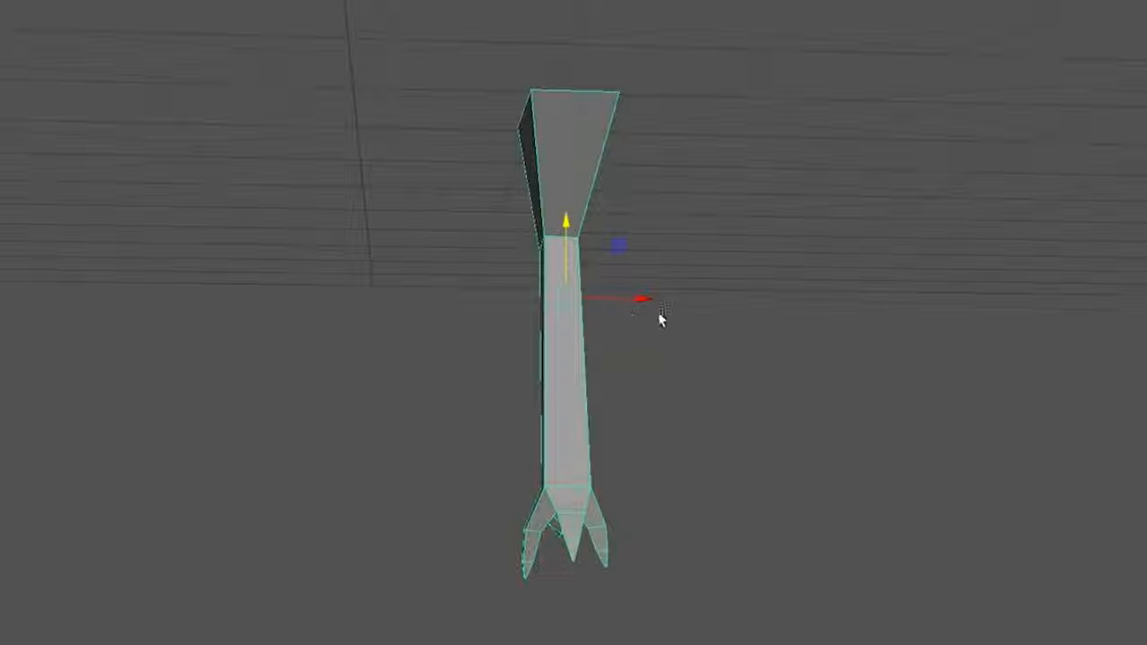
drag(647, 300, 397, 283)
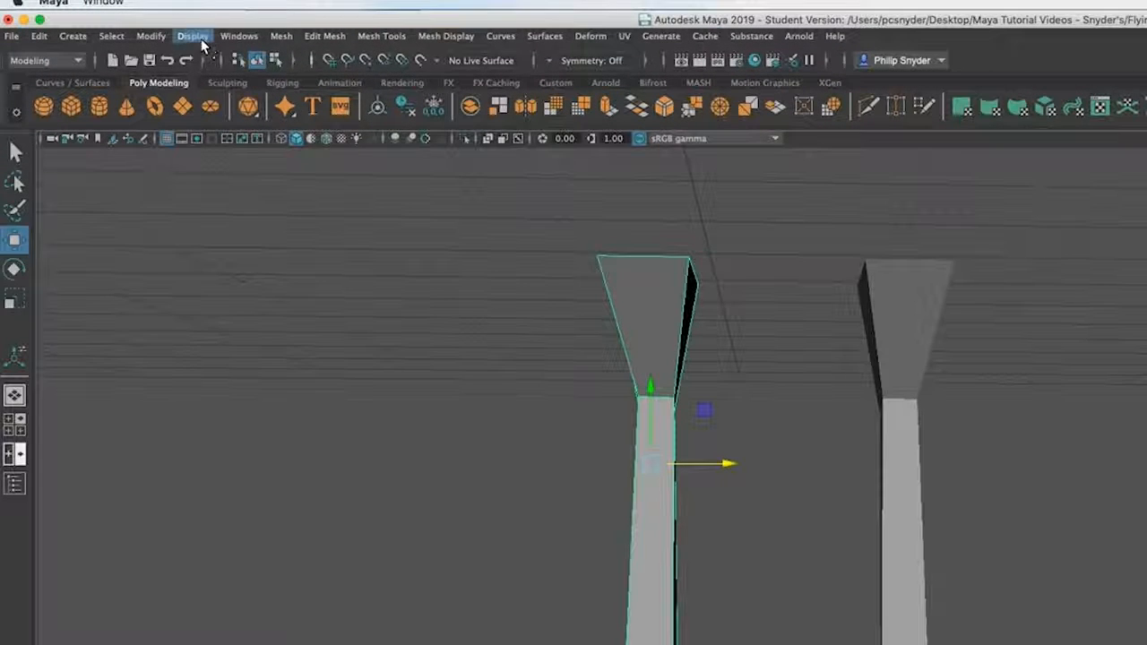
- Show the last hidden objects so the bird's body is back in the scene with both legs
click(200, 38)
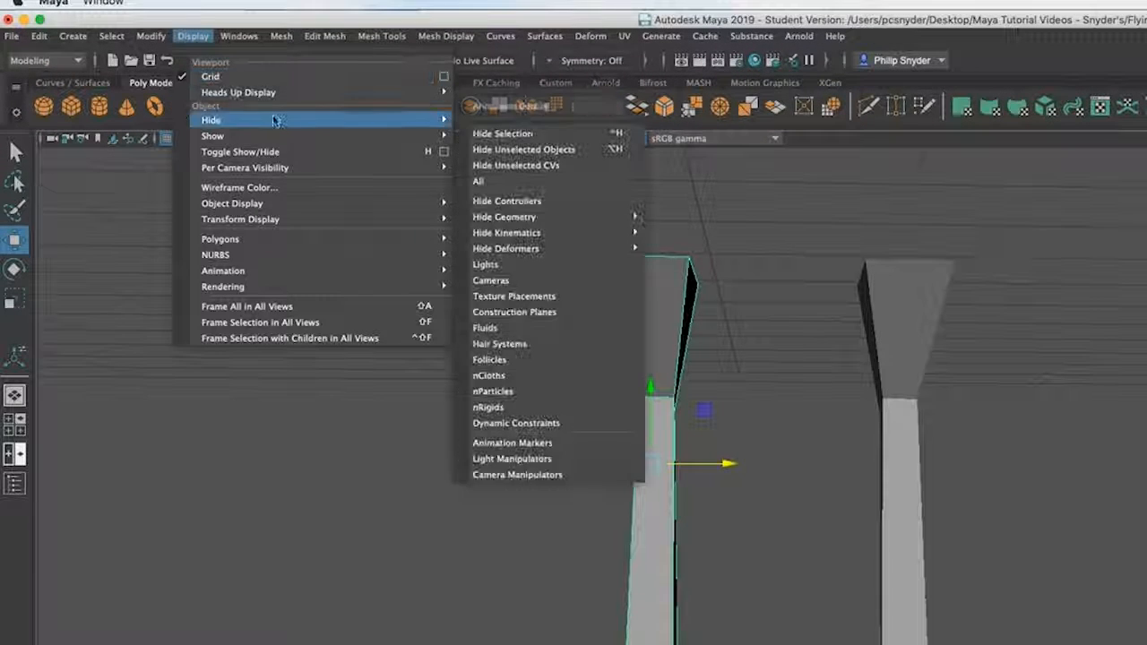
mouse_move(308, 136)
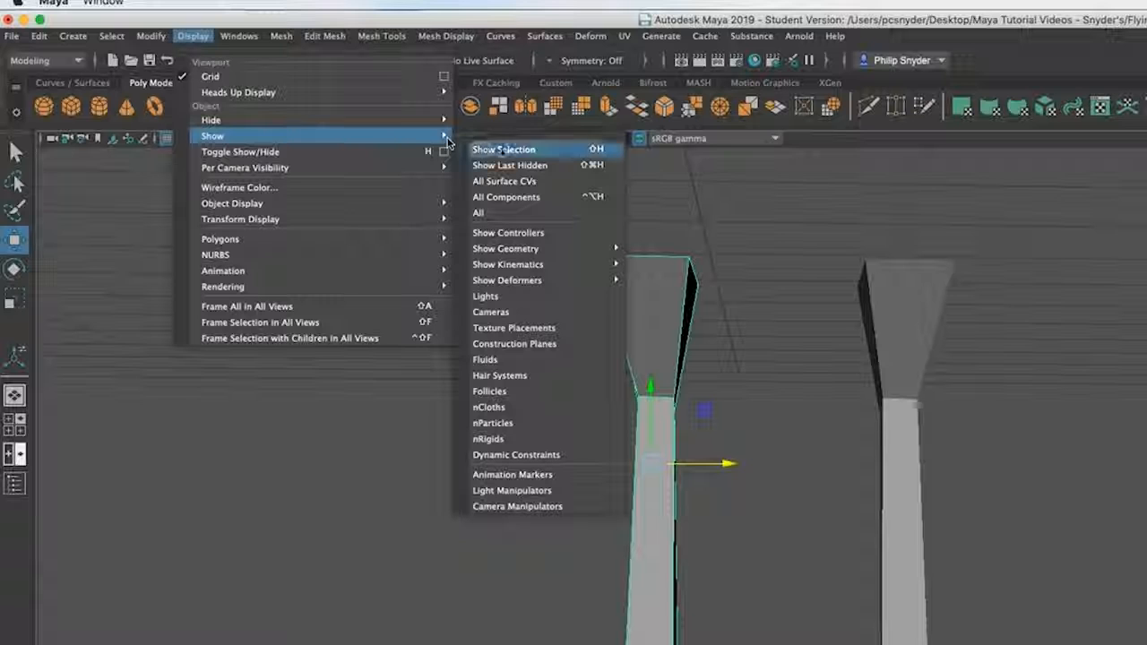
click(516, 166)
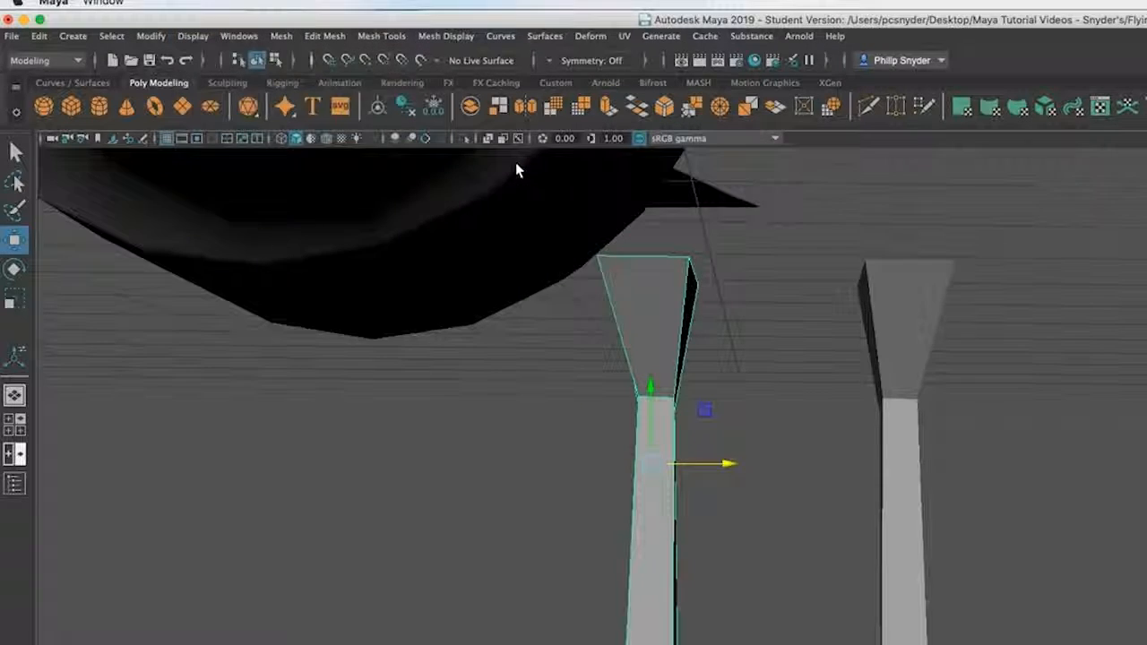
scroll(529, 433, down, 3)
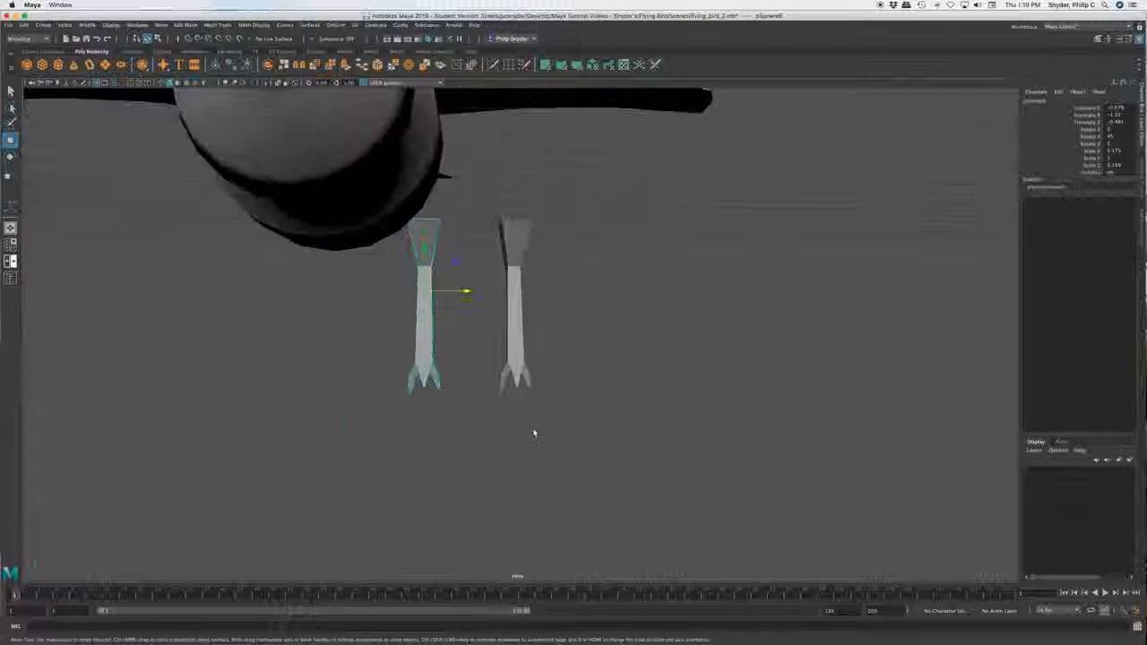
- Move the two legs along the X axis so one stands on each side of the bird's body
drag(471, 294, 285, 284)
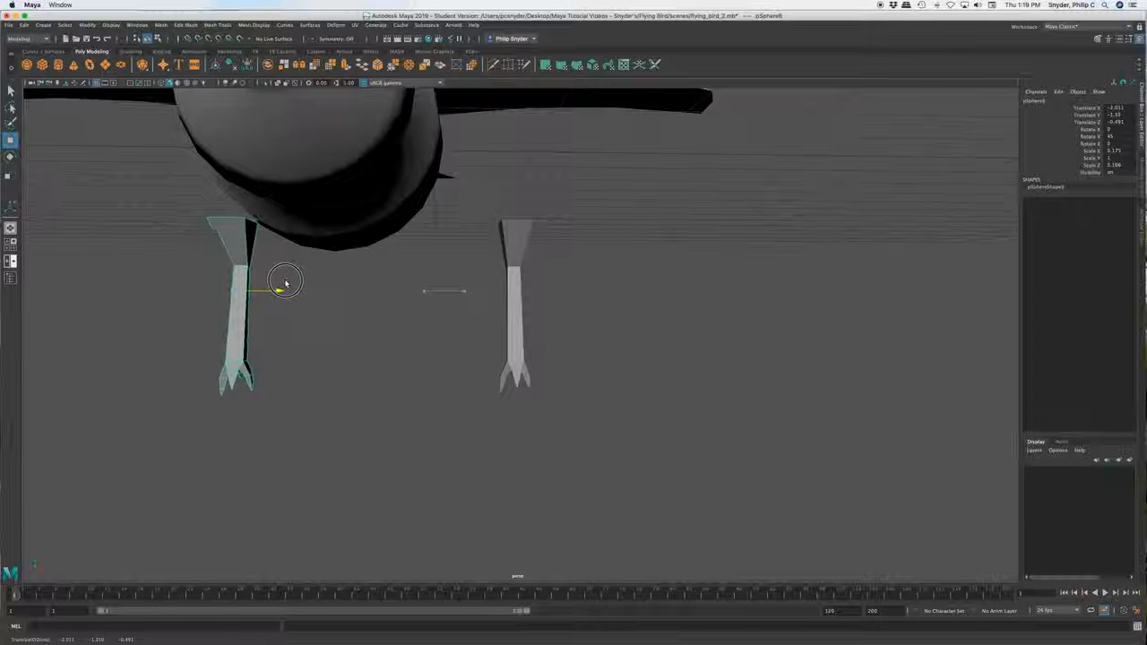
click(525, 291)
drag(557, 294, 393, 371)
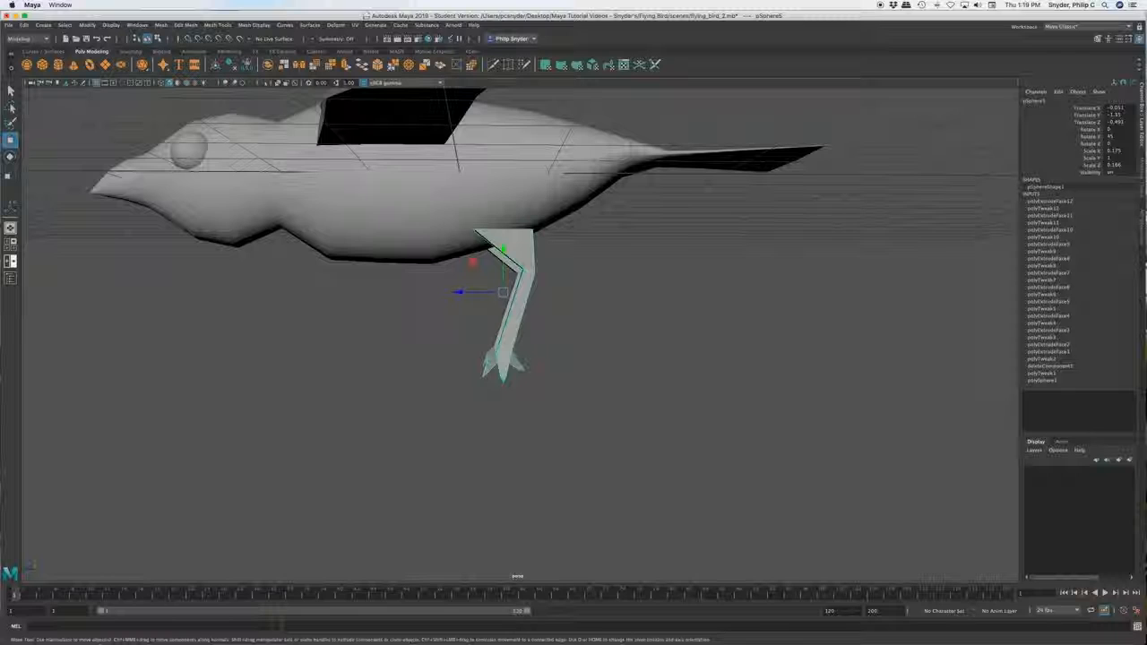
drag(0, 62, 0, 34)
click(423, 250)
mouse_move(428, 389)
alt+mouse_down()
mouse_move(514, 338)
mouse_move(540, 348)
mouse_move(437, 378)
mouse_move(505, 323)
mouse_move(543, 327)
mouse_move(538, 356)
mouse_move(430, 379)
mouse_move(474, 385)
mouse_move(426, 383)
alt+mouse_up()
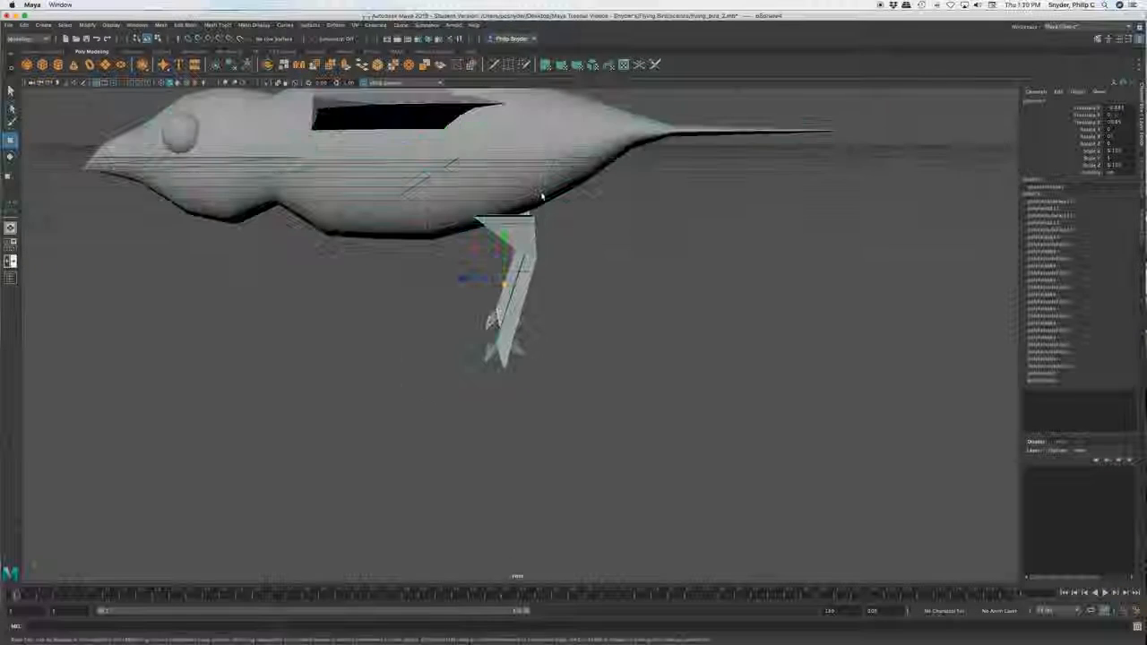
- Move both legs forward along the Z axis under the rear of the belly and line them up with each other
click(540, 196)
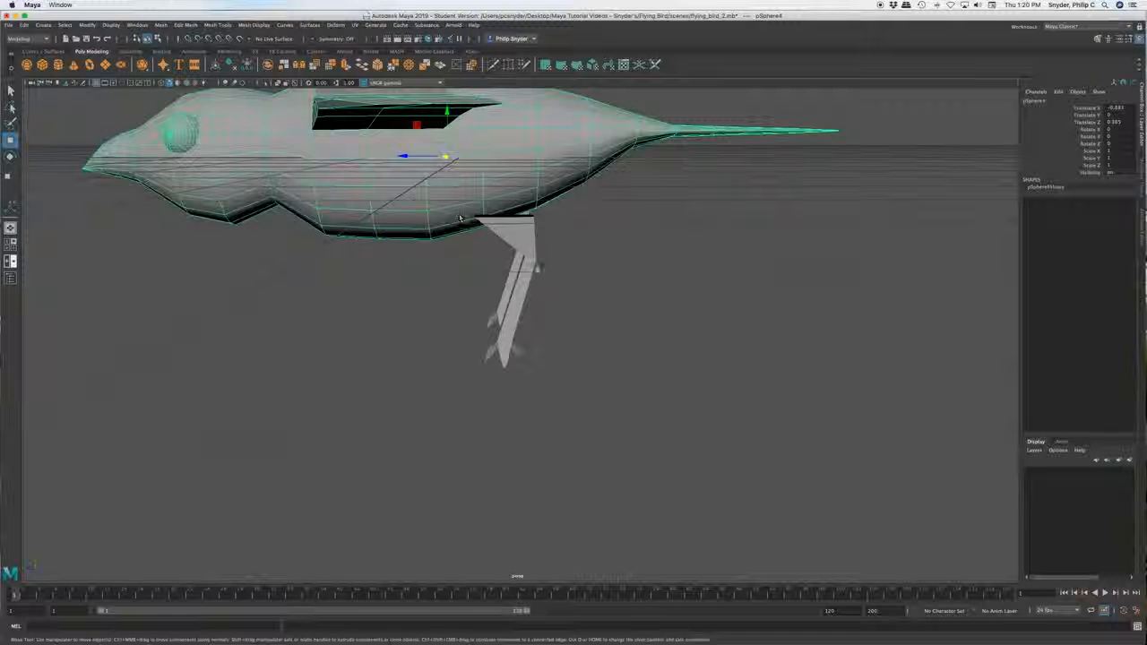
click(518, 291)
drag(448, 280, 426, 279)
click(475, 205)
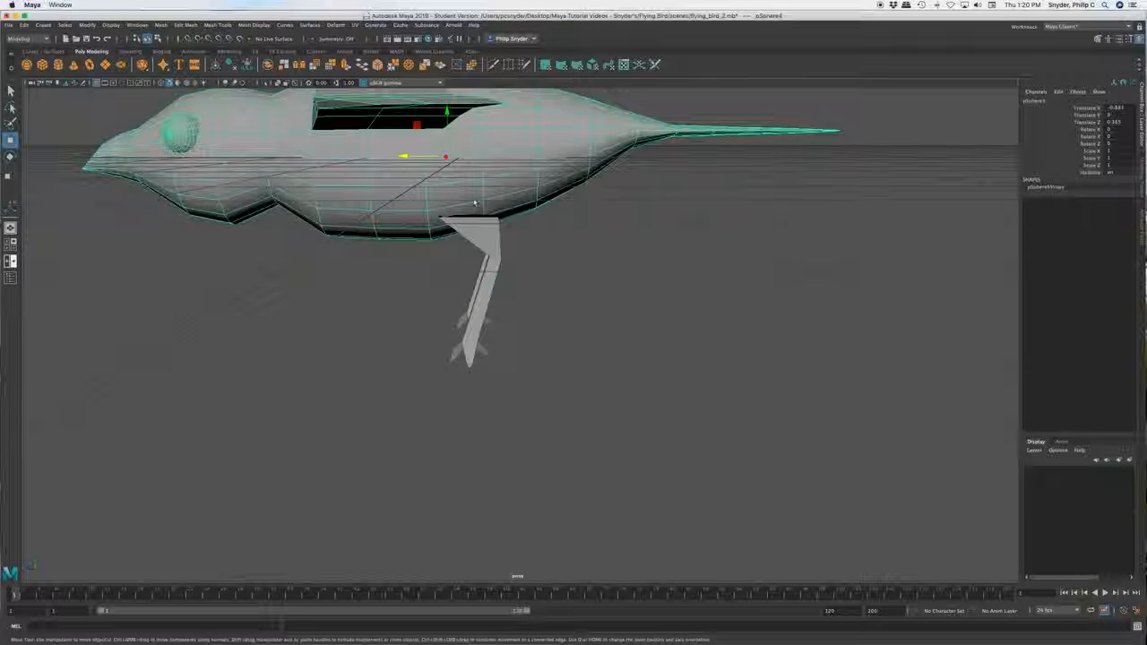
alt+drag(465, 213, 571, 292)
click(491, 261)
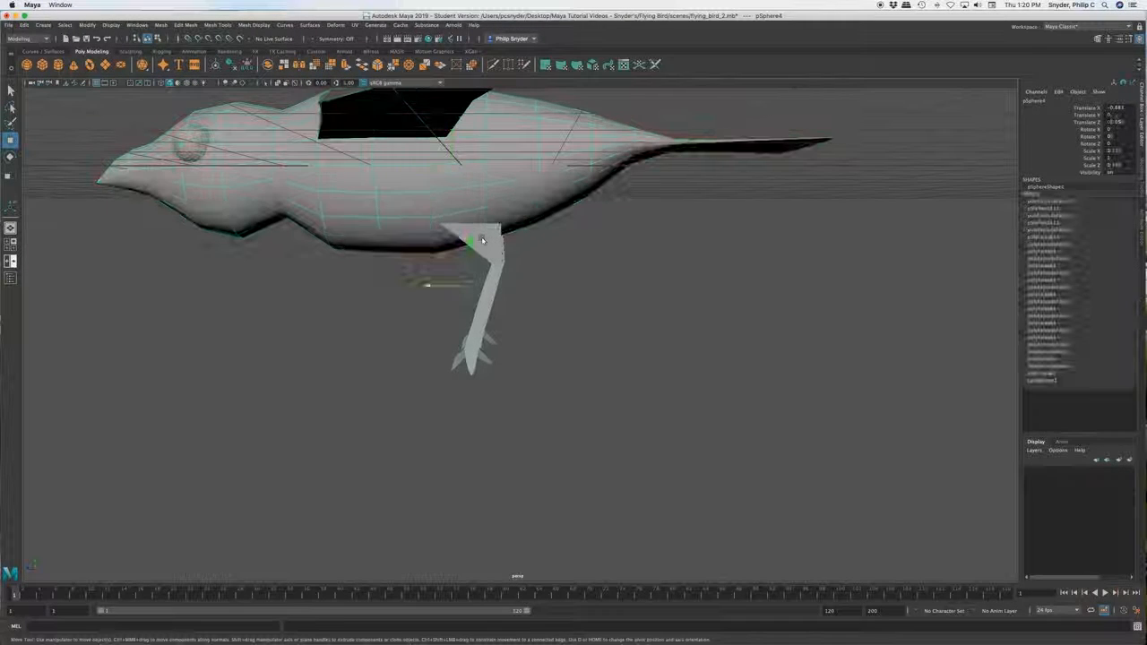
drag(429, 287, 420, 286)
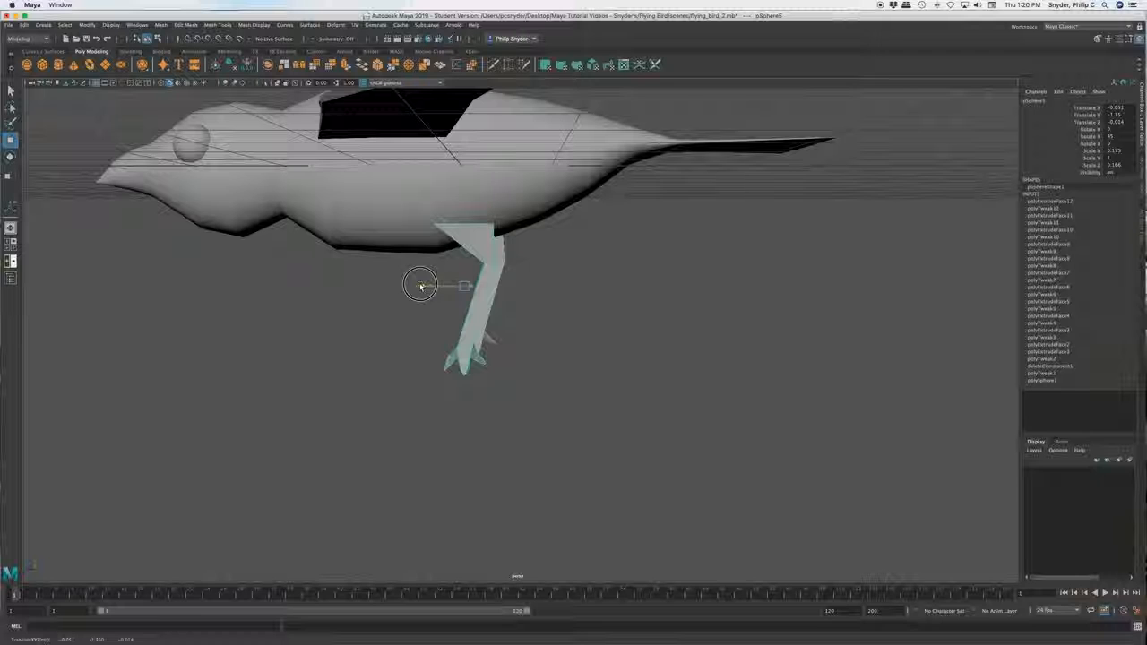
click(497, 287)
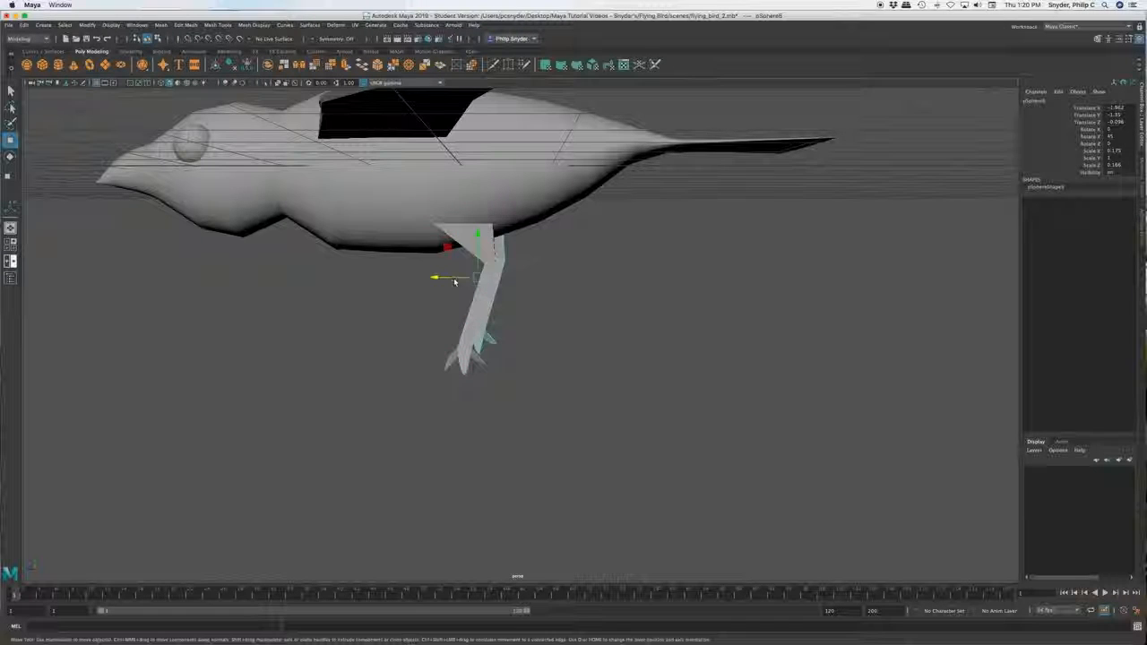
drag(442, 278, 487, 266)
- Delete the body face beside the top of the nearer leg to open a hole for attaching it
click(410, 231)
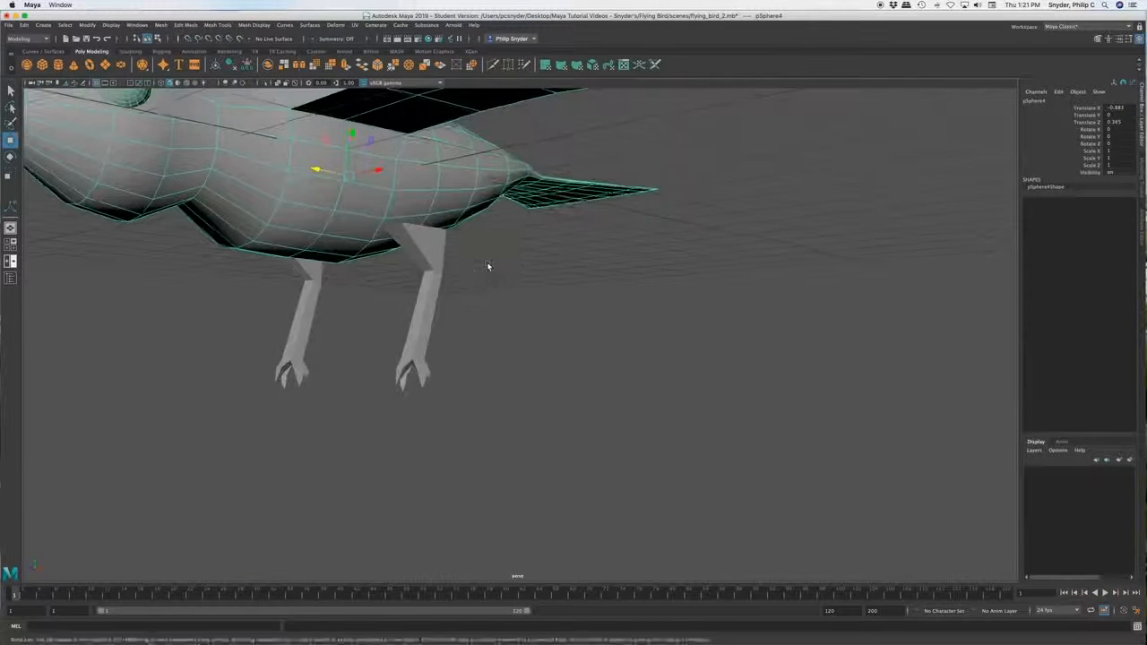
right_click(415, 219)
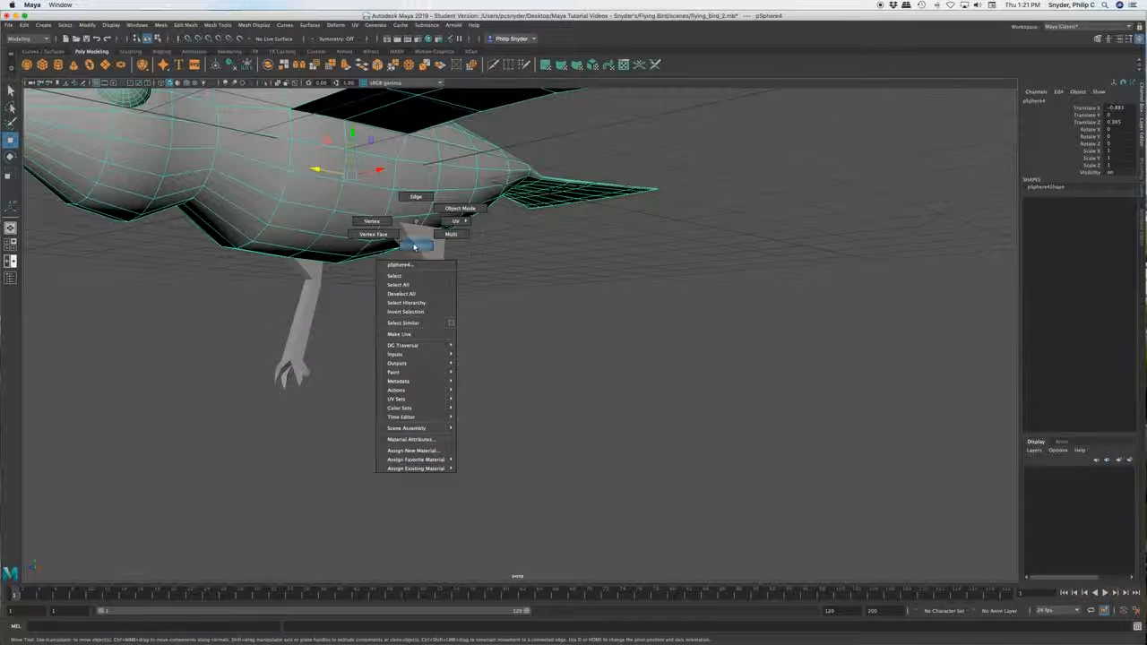
click(415, 245)
click(415, 221)
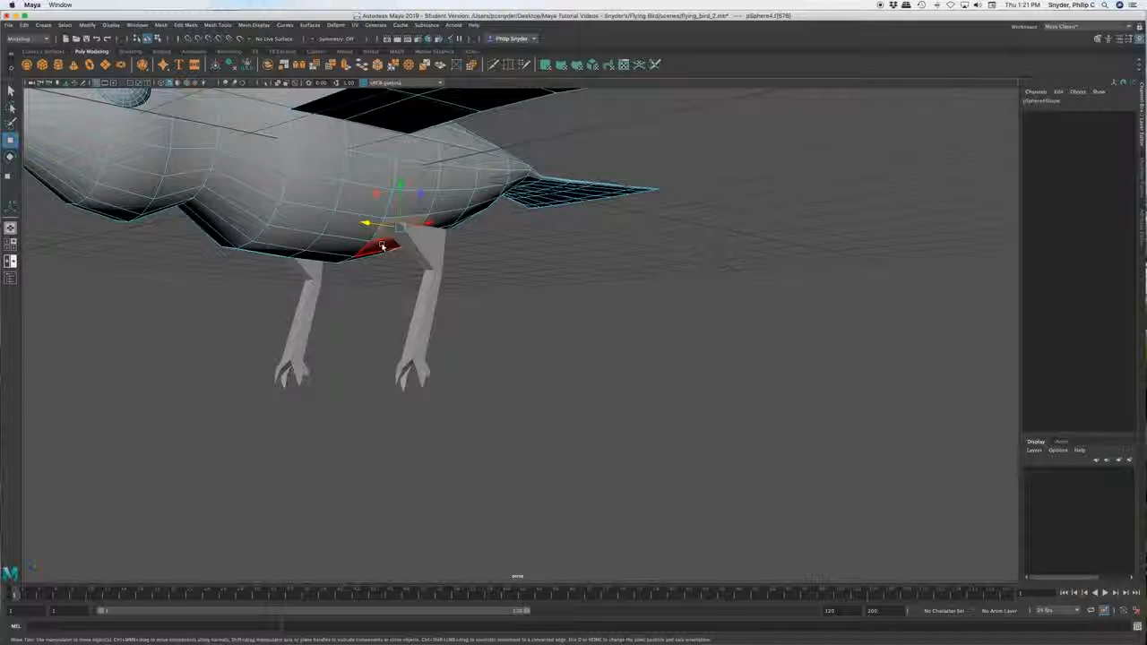
key(Delete)
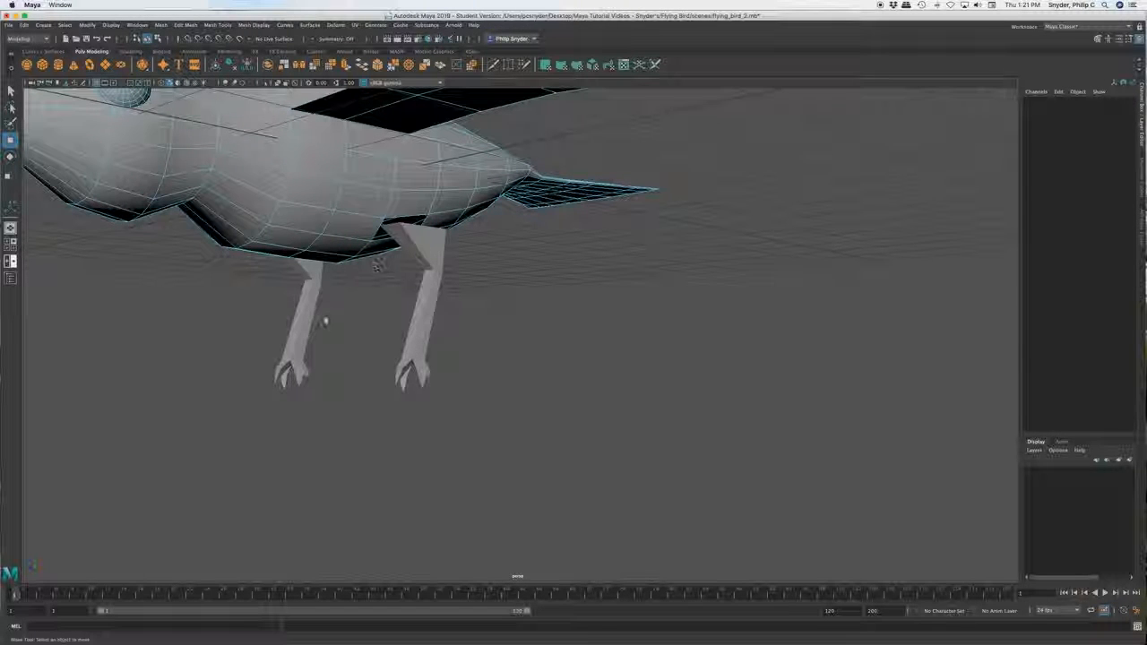
- Delete the matching body face on the opposite side of the belly for the other leg
alt+drag(324, 299, 380, 261)
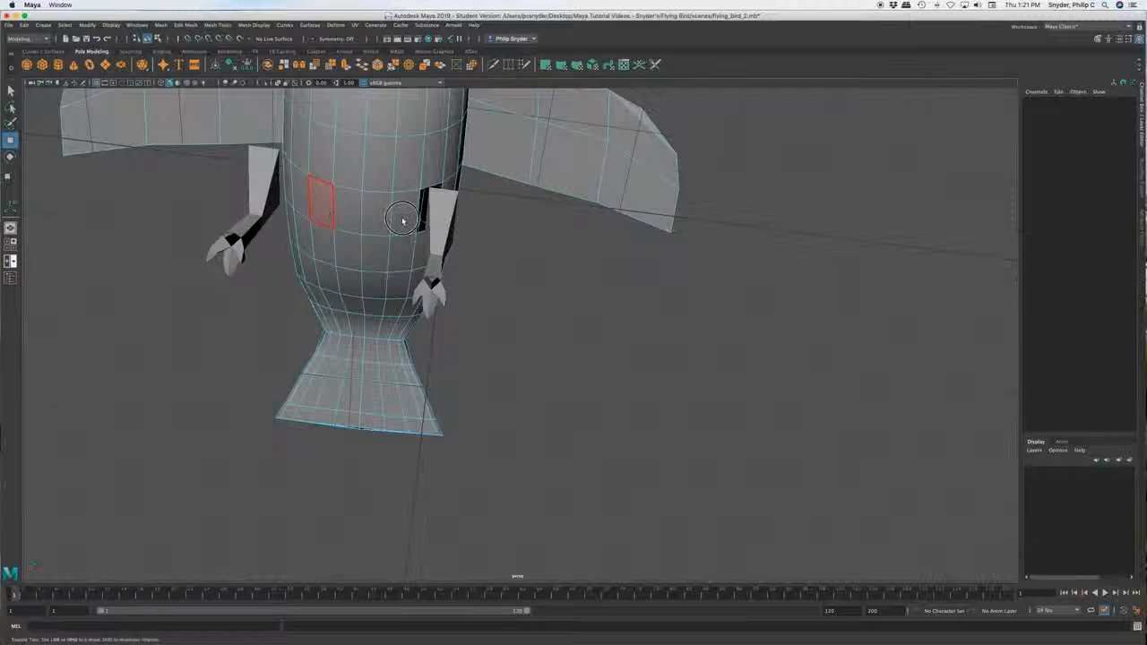
alt+drag(405, 222, 394, 220)
click(304, 199)
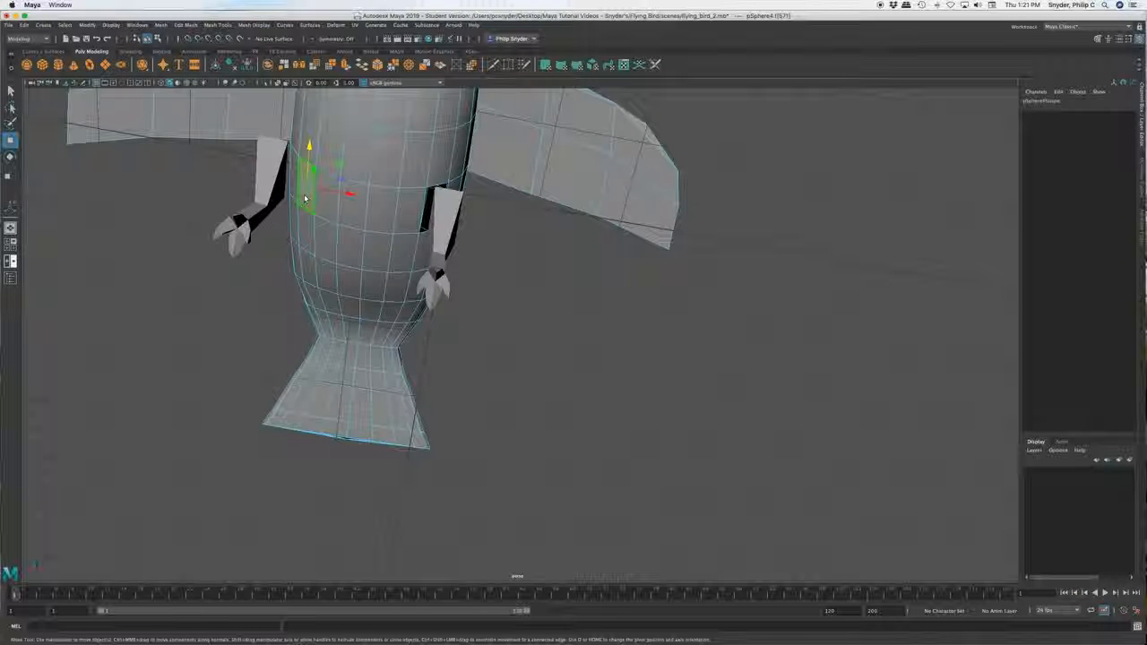
key(Delete)
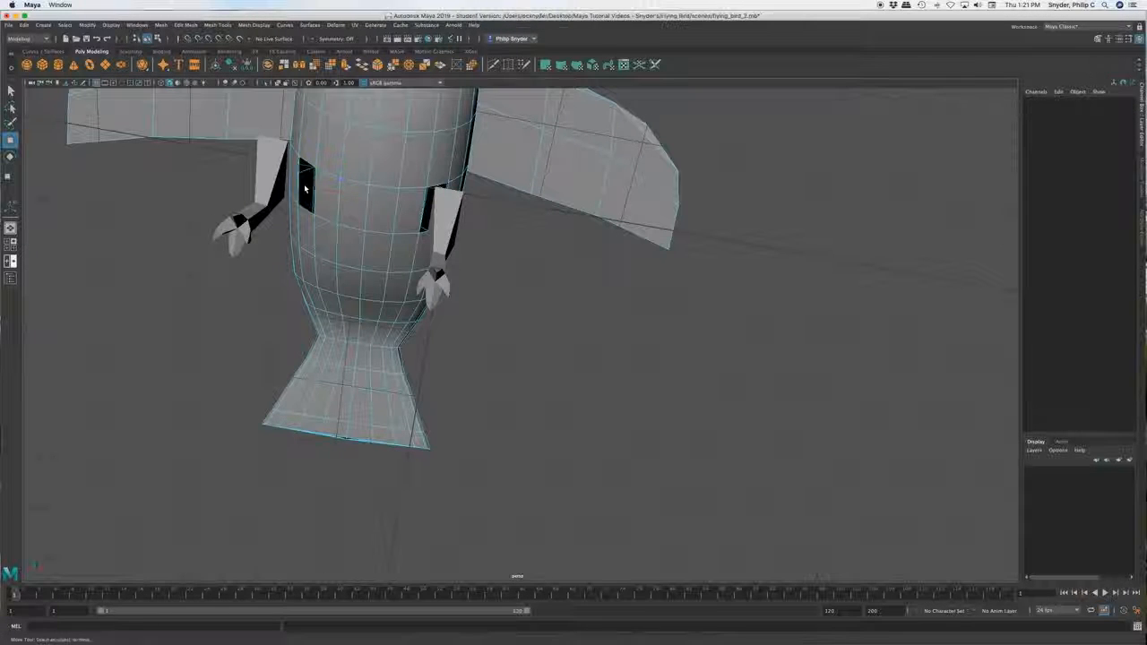
- Return to object mode and move the nearer leg down and inward so its top sits beneath the body opening
right_click(469, 248)
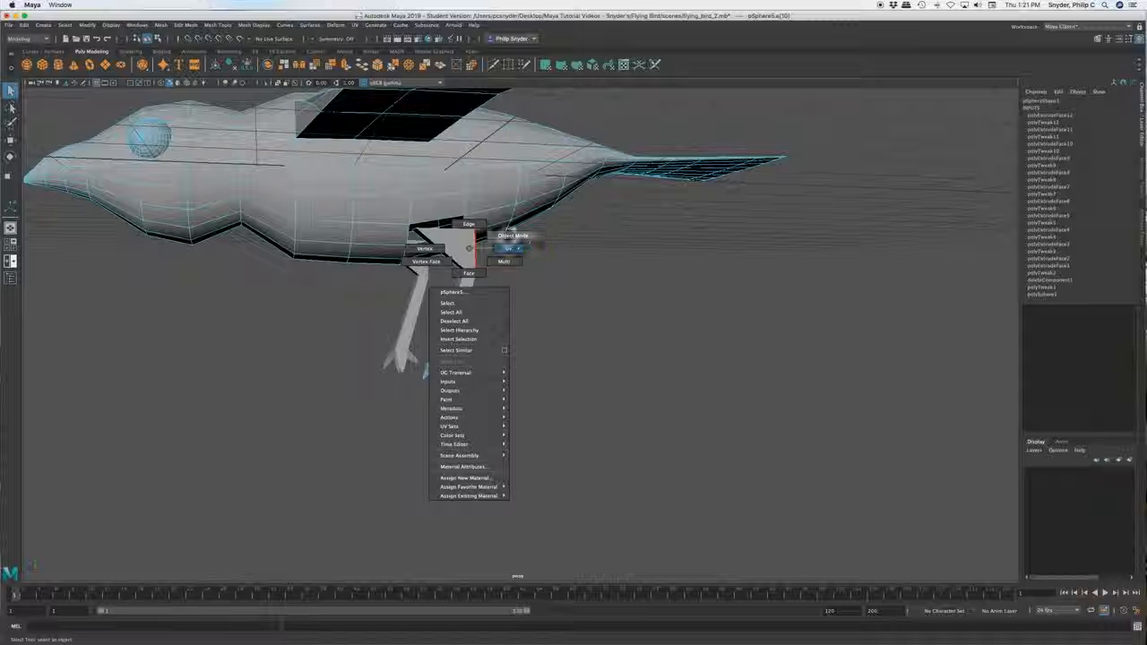
click(512, 235)
click(459, 293)
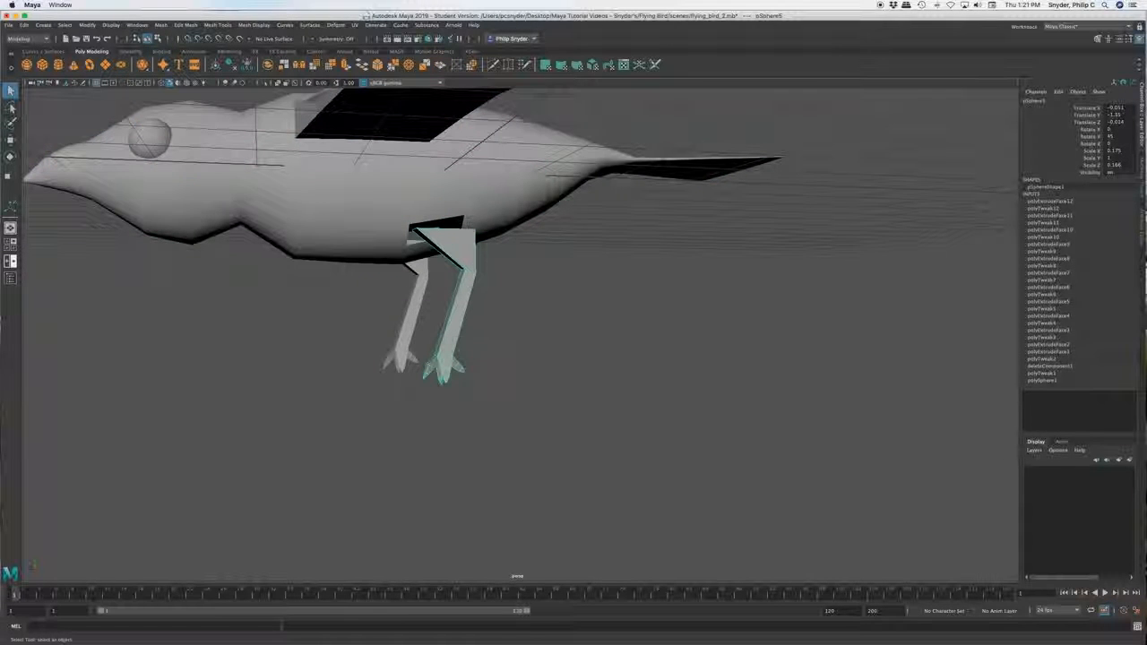
mouse_move(487, 303)
alt+mouse_down()
mouse_move(580, 297)
mouse_move(509, 304)
alt+mouse_up()
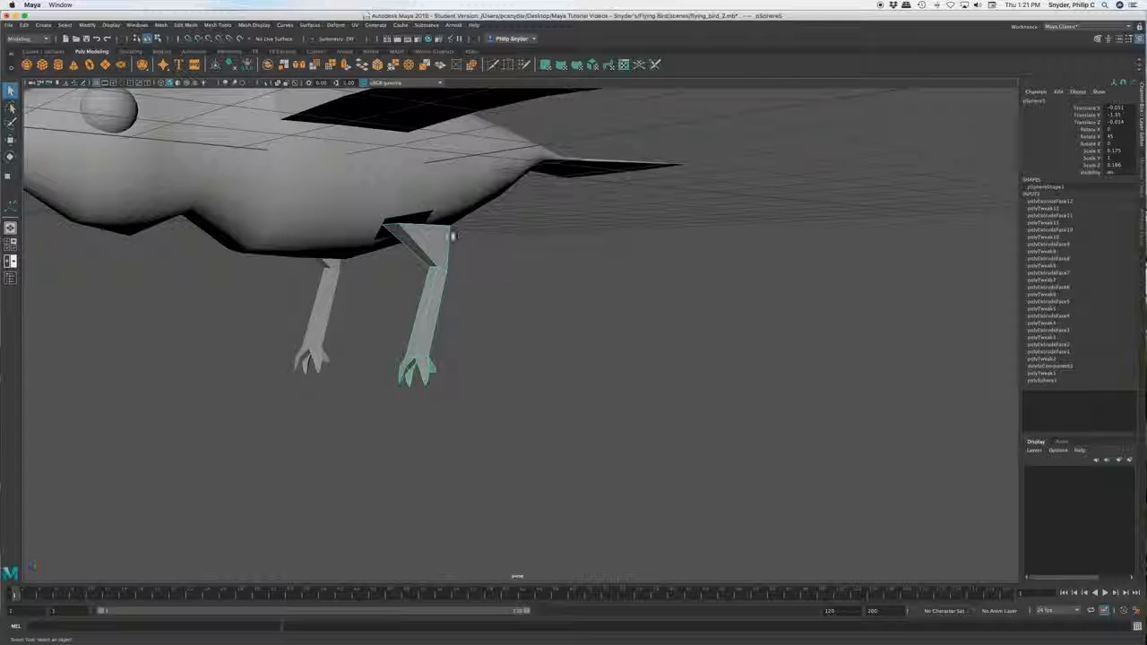
key(w)
drag(420, 260, 330, 338)
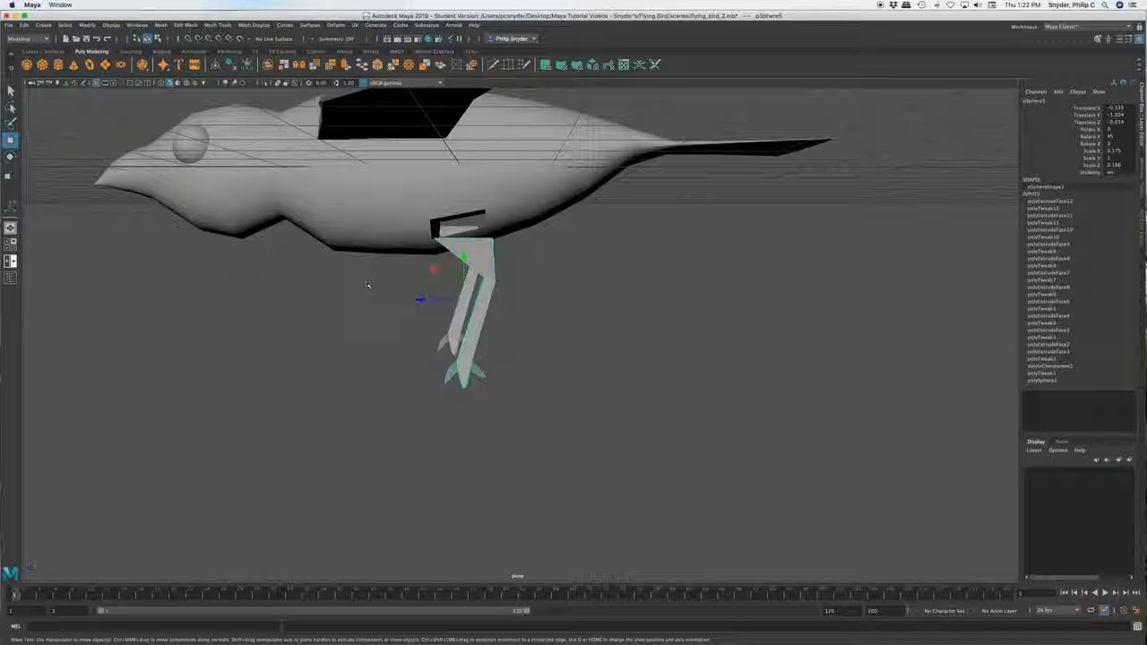
- Rotate the nearer leg in side view so its top edge follows the slope of the body opening
key(e)
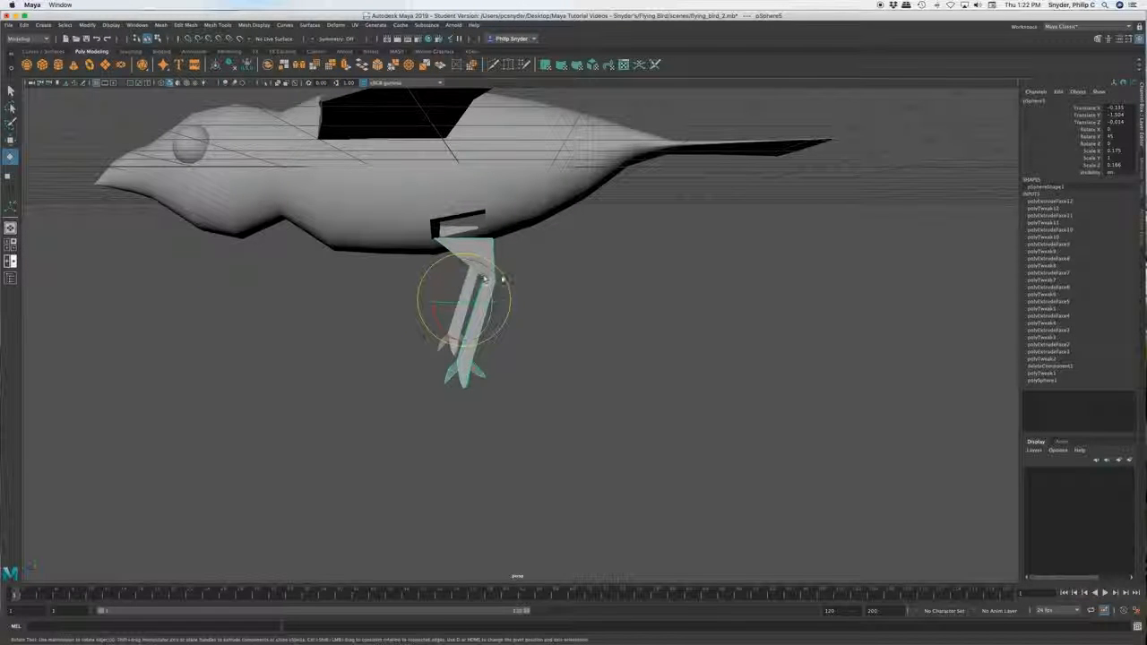
drag(500, 276, 503, 274)
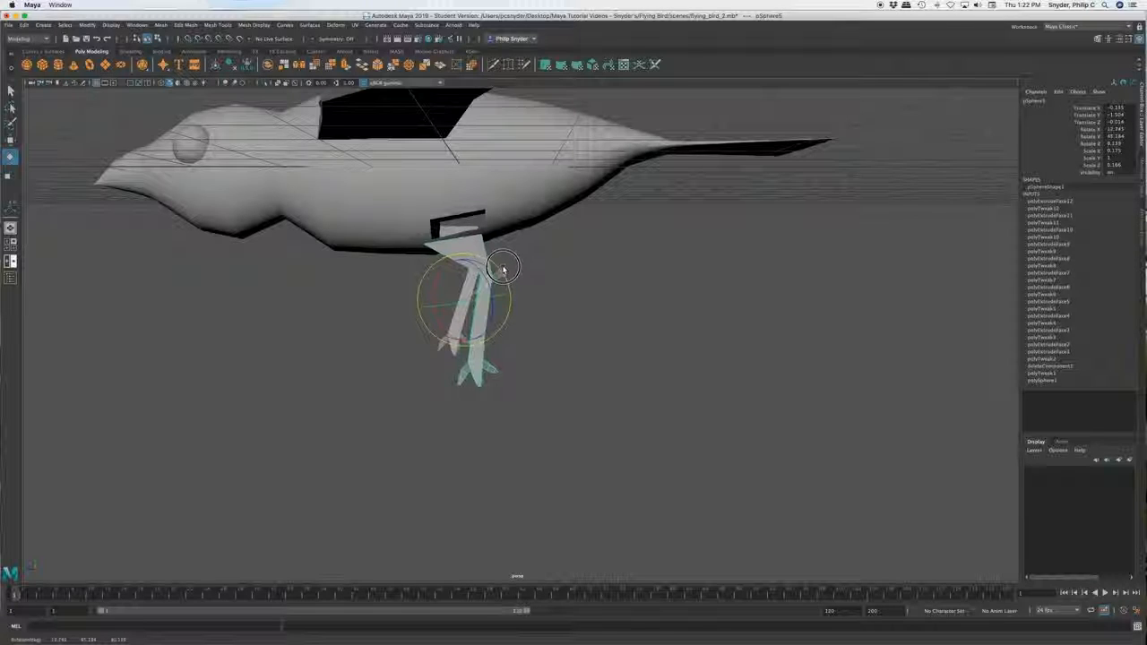
alt+drag(438, 335, 502, 307)
- Reposition the rotated leg with the Move tool, shifting it backward and inward so its top lies just below the opening
key(w)
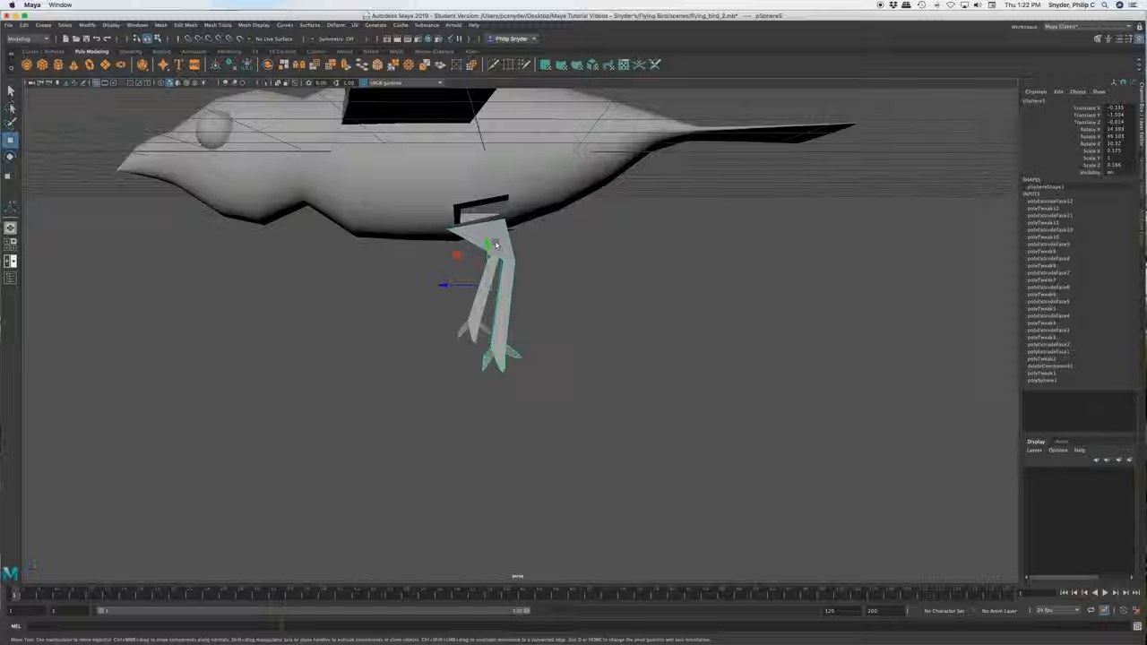
drag(486, 245, 490, 229)
drag(442, 274, 451, 273)
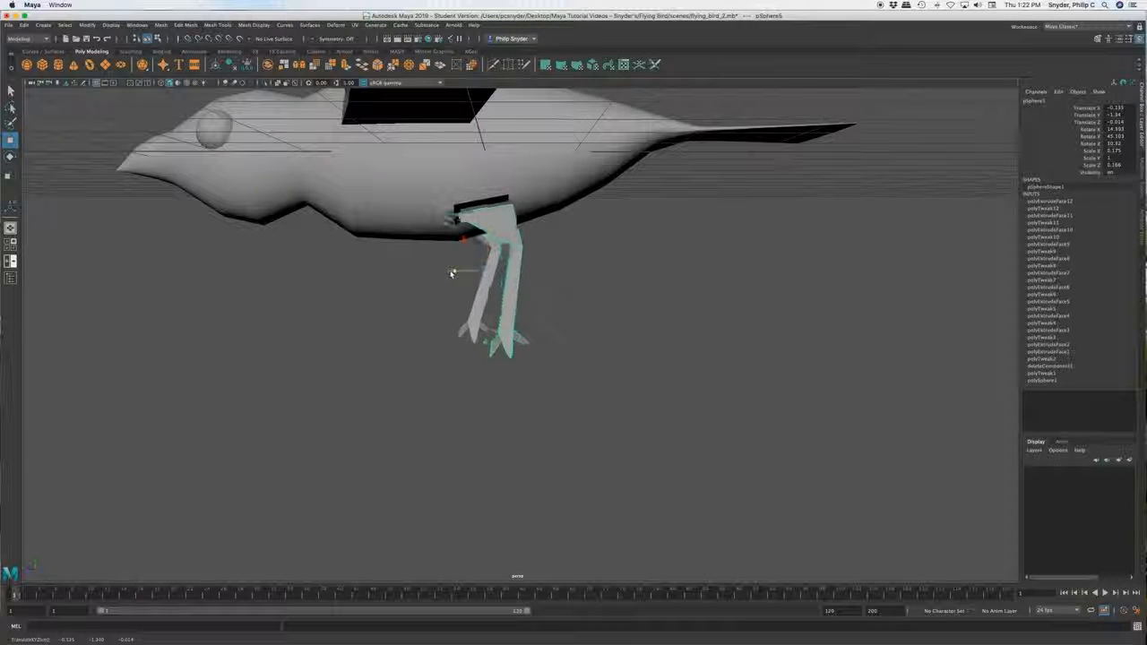
alt+drag(467, 435, 546, 409)
drag(459, 274, 448, 271)
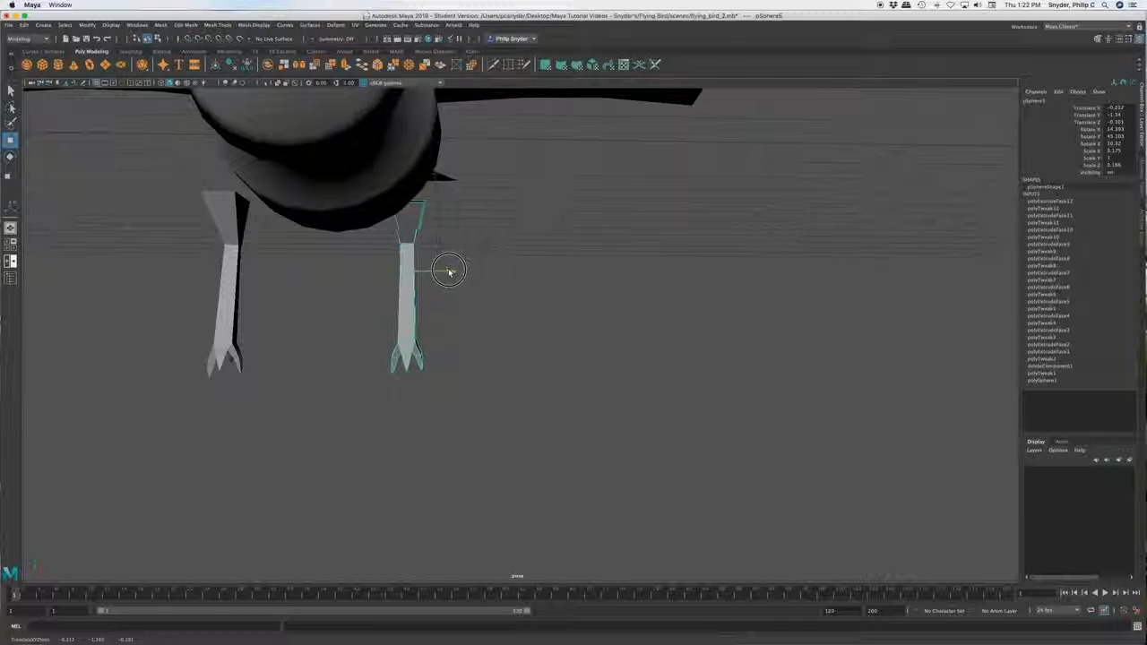
drag(406, 230, 408, 244)
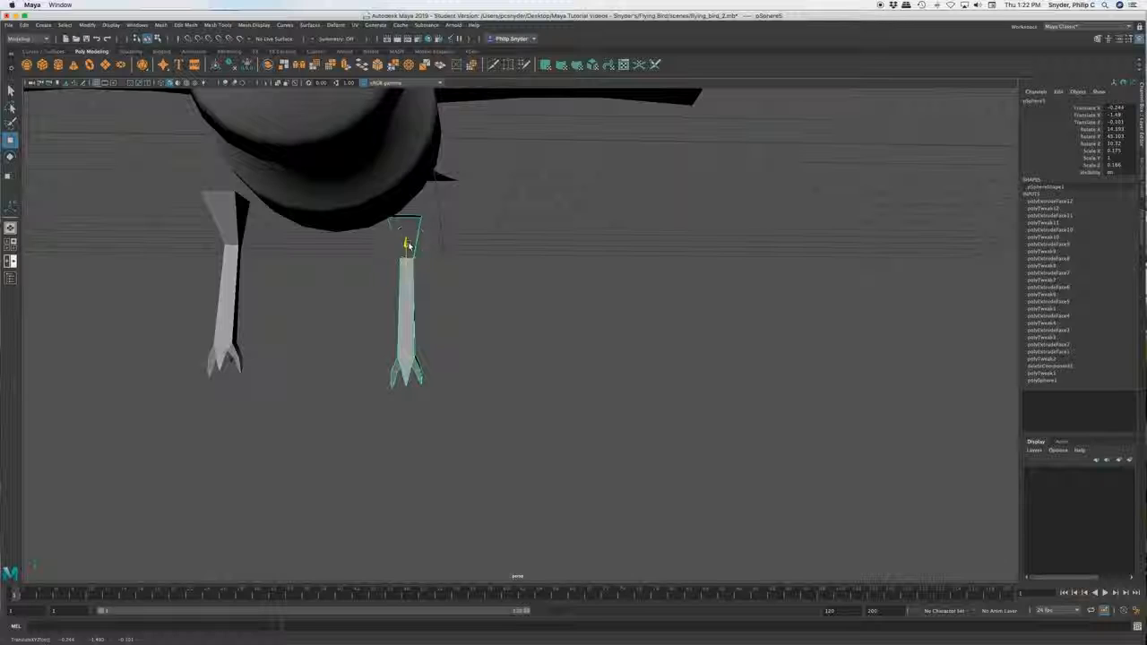
- Select the top edge of the nearer leg and raise it toward the body opening
alt+drag(514, 339, 424, 346)
right_drag(494, 243, 497, 222)
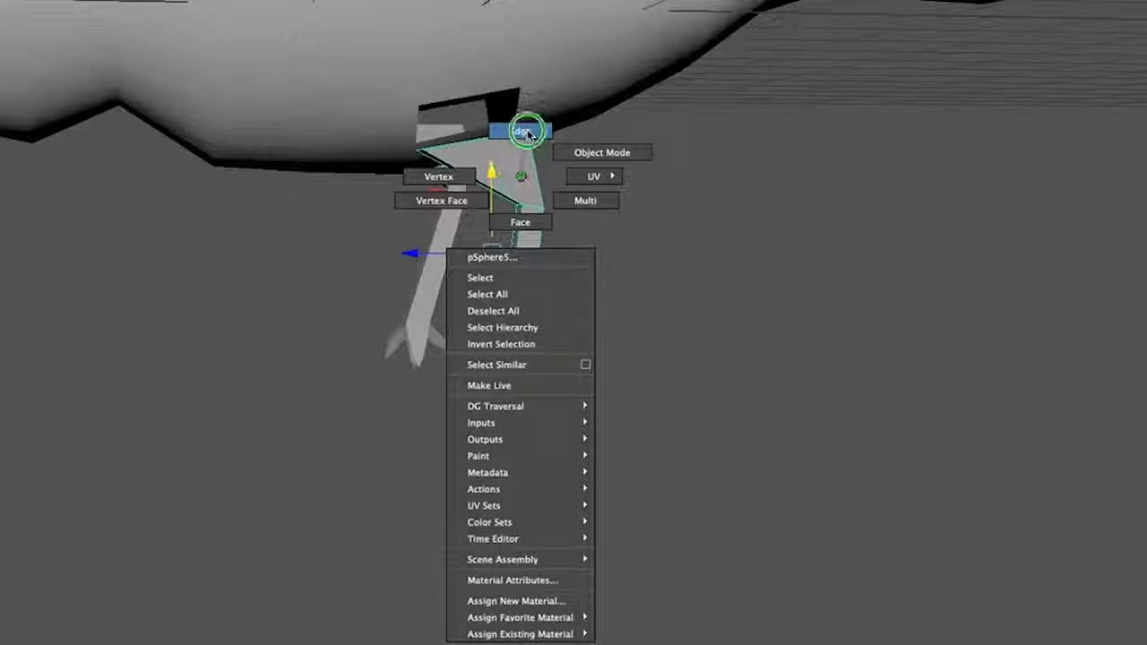
right_drag(534, 133, 532, 134)
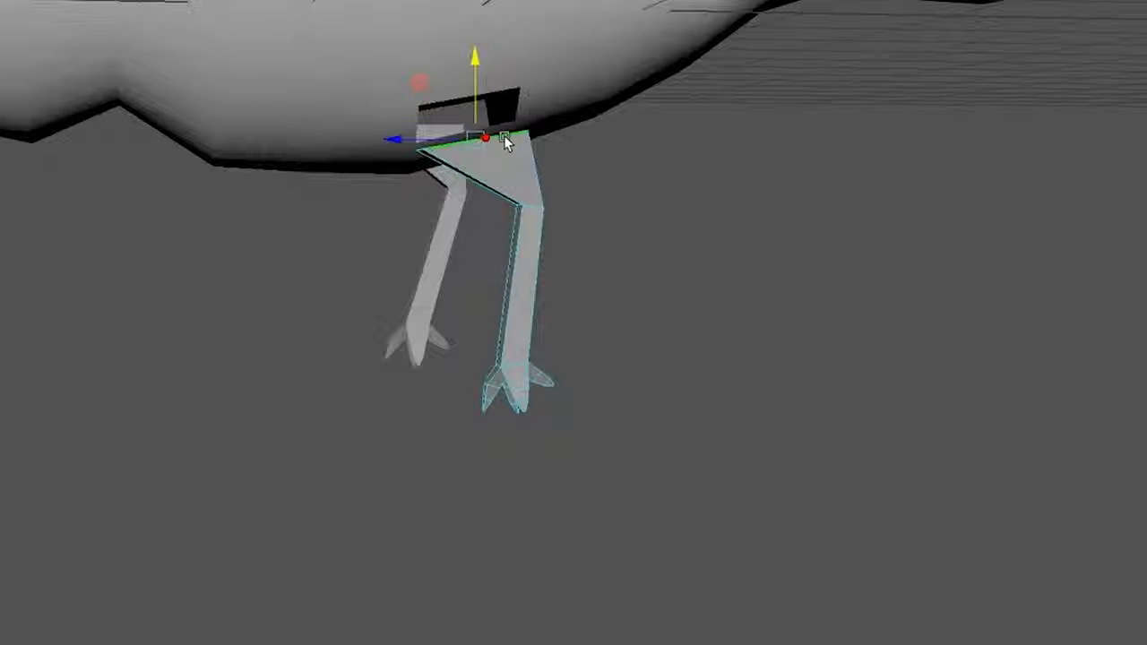
drag(473, 65, 463, 29)
mouse_move(459, 422)
alt+mouse_down()
mouse_move(578, 430)
mouse_move(599, 412)
mouse_move(479, 399)
mouse_move(465, 418)
alt+mouse_up()
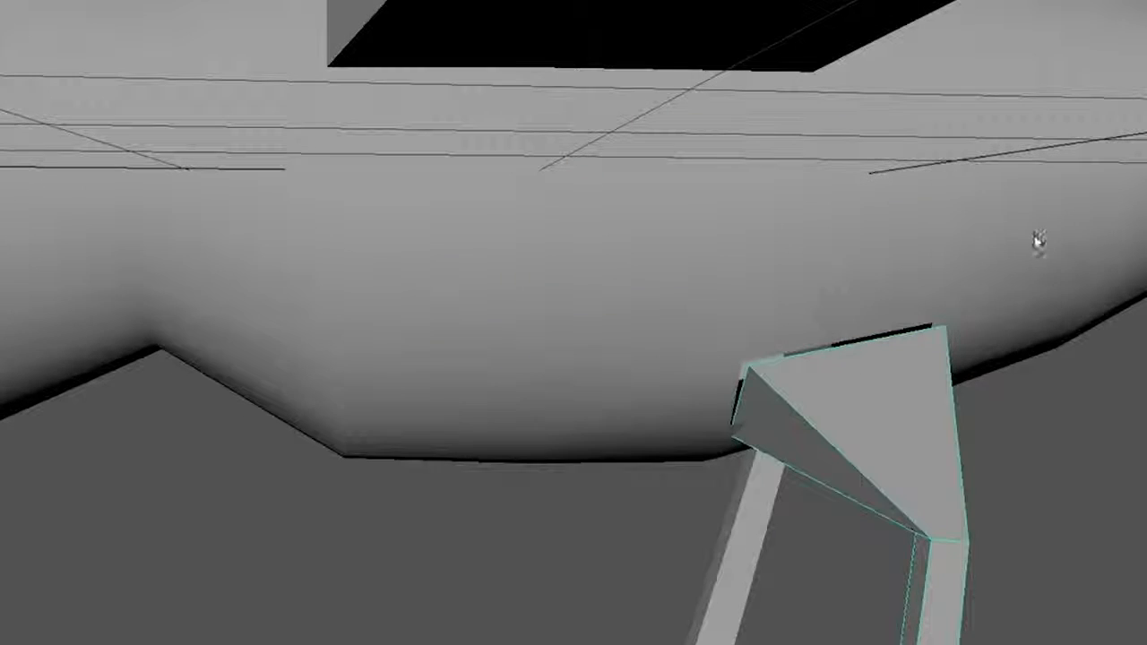
- Move the other leg inward along the X axis and lower it so its top sits just below its body opening
click(1006, 264)
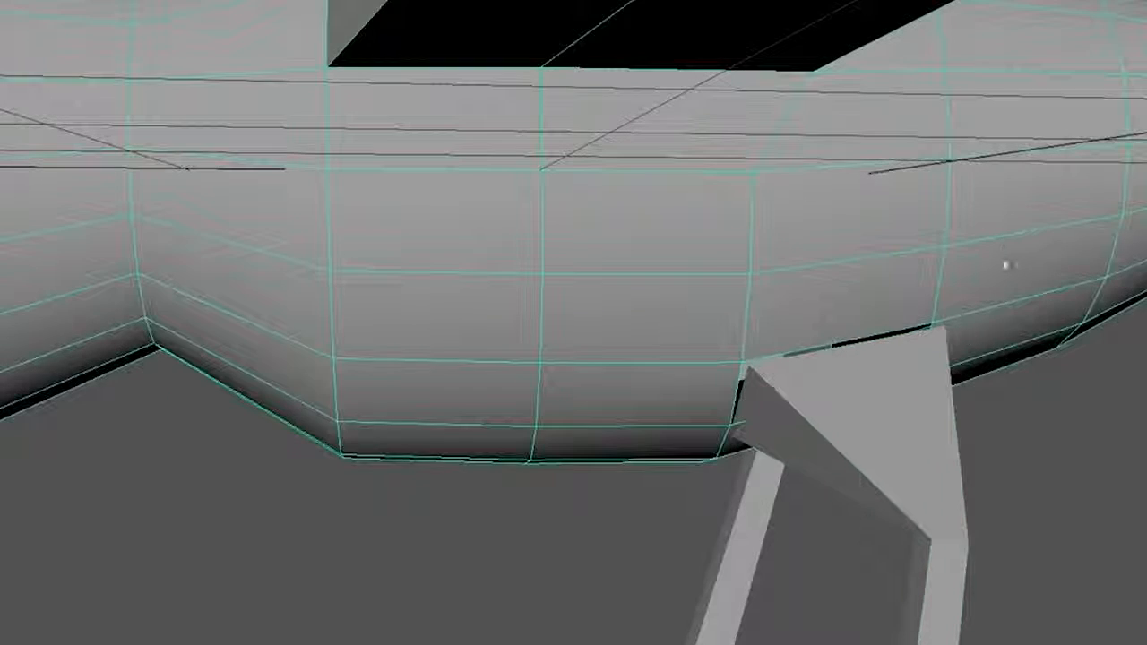
click(913, 443)
alt+drag(863, 615, 1080, 579)
click(209, 447)
key(w)
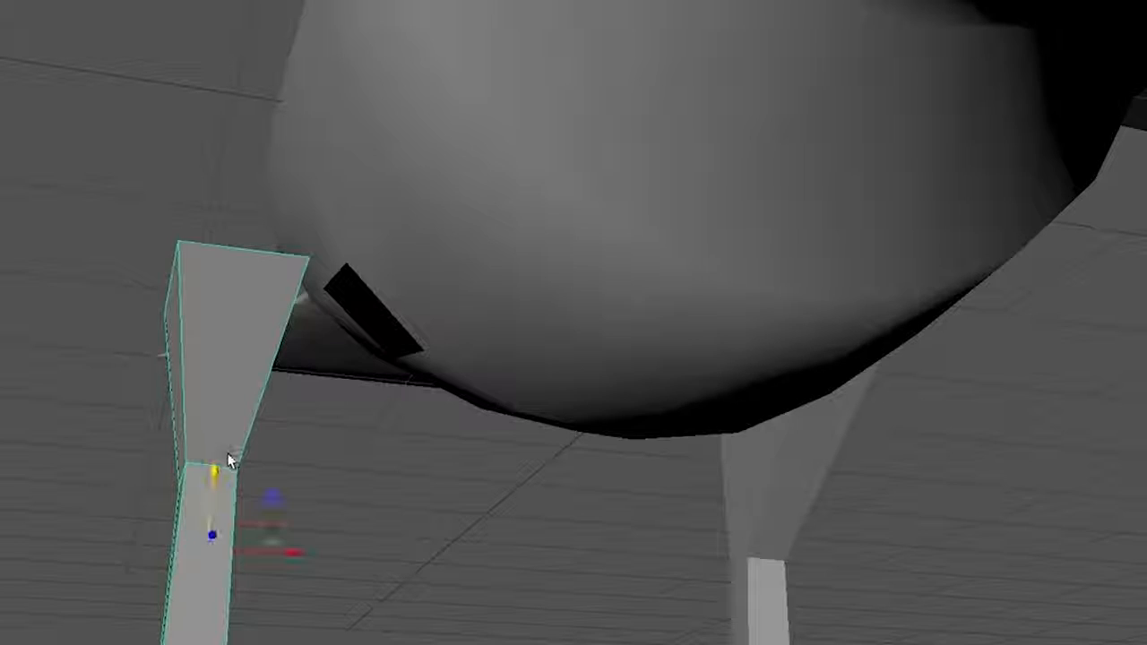
drag(302, 545, 428, 561)
click(666, 576)
alt+drag(666, 577, 629, 575)
click(356, 458)
drag(344, 518, 354, 554)
alt+drag(461, 607, 566, 572)
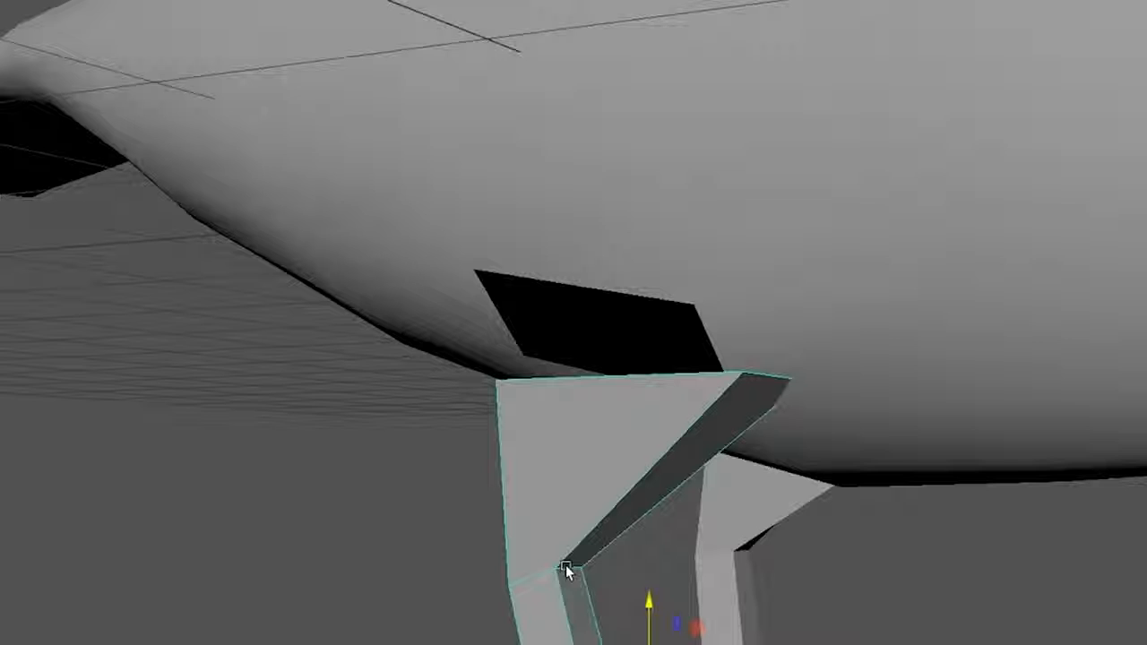
- Move the nearer leg slightly inward along the X axis and back toward the tail so it aligns with the body opening
alt+drag(651, 603, 696, 611)
scroll(709, 609, down, 6)
scroll(715, 611, up, 5)
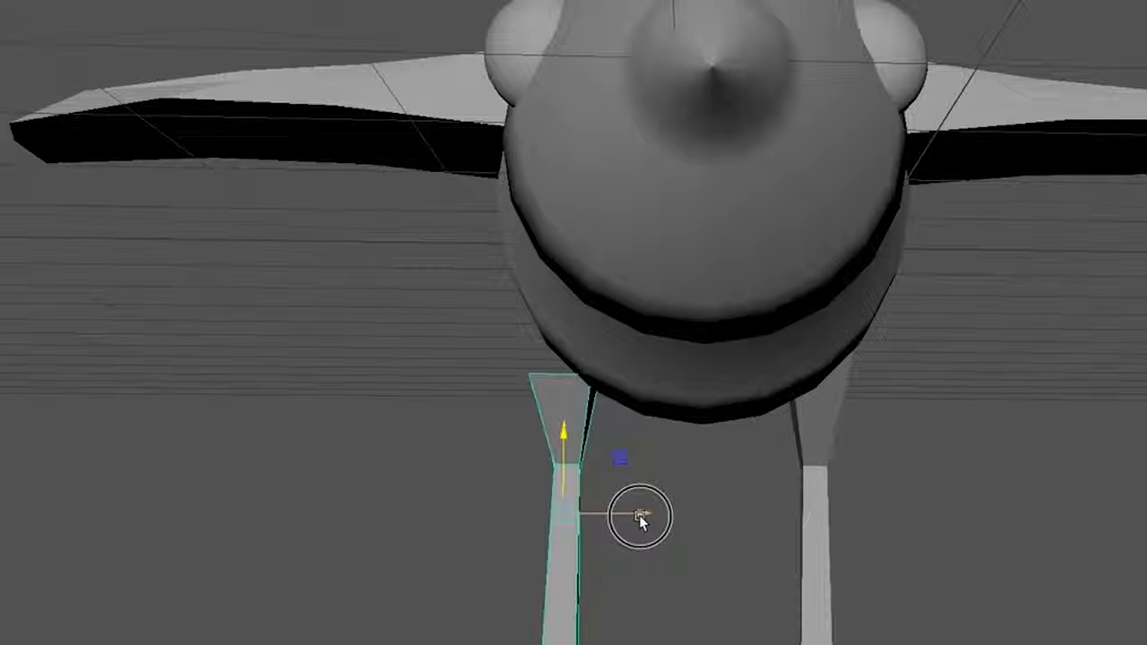
drag(639, 515, 648, 517)
alt+drag(649, 633, 827, 609)
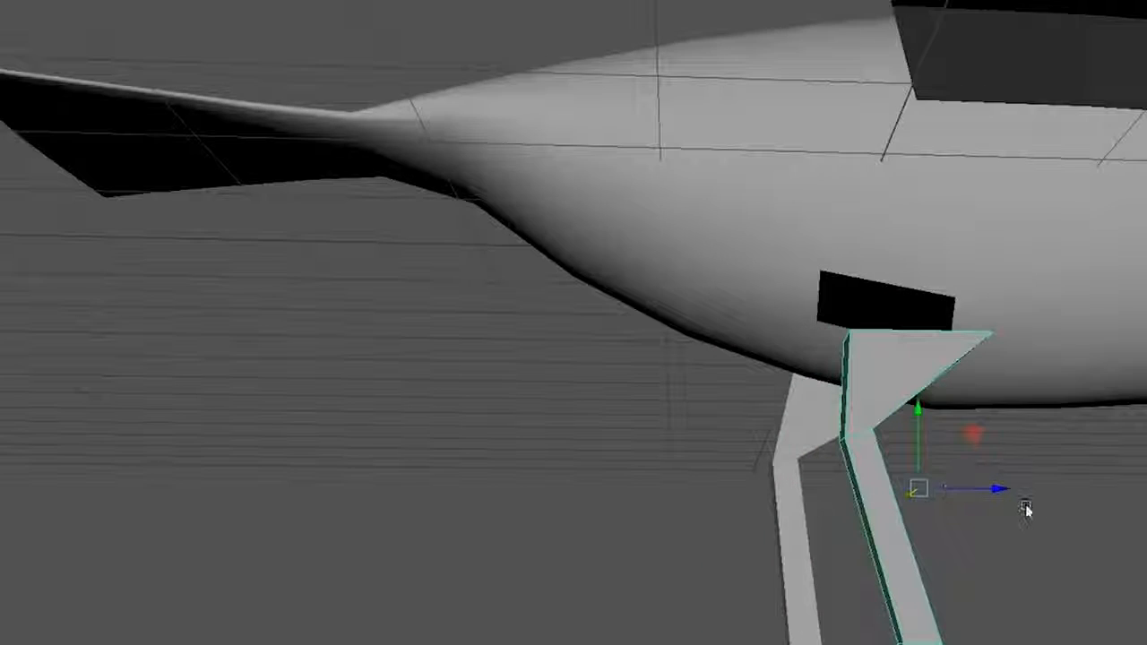
drag(995, 492, 961, 495)
mouse_move(902, 597)
alt+mouse_down()
mouse_move(885, 625)
mouse_move(884, 611)
alt+mouse_up()
- Raise the nearer leg's outer top edge to the body opening and lift its rear corner vertex onto the opening's upper rear corner
right_drag(826, 415, 838, 375)
click(844, 391)
drag(838, 310, 837, 274)
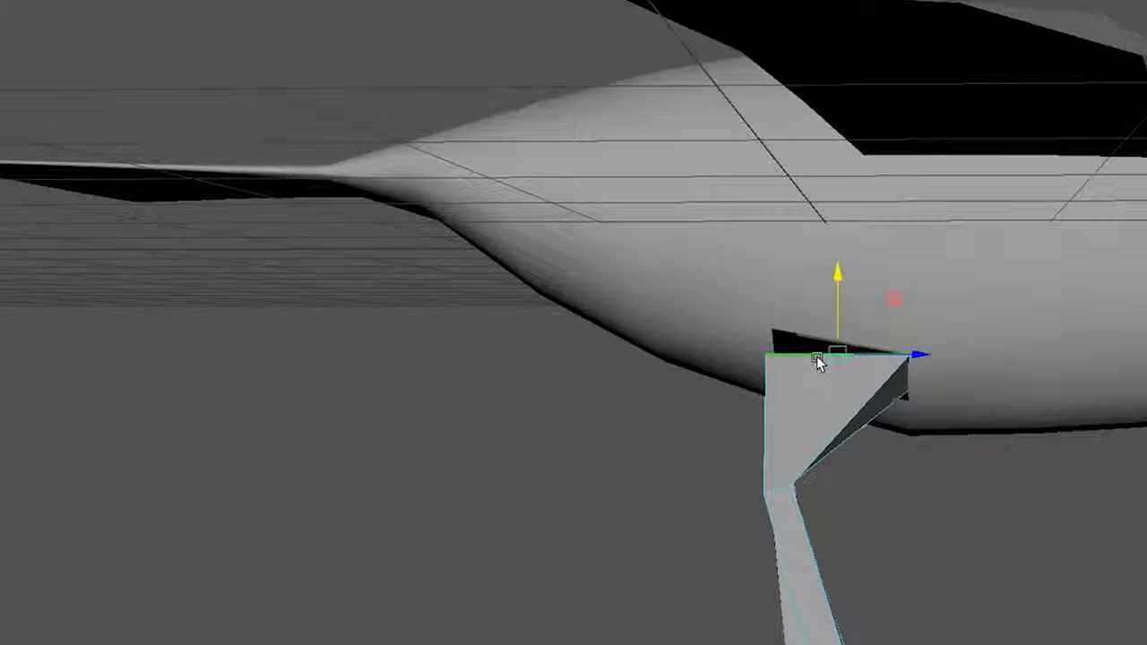
right_drag(811, 399, 760, 399)
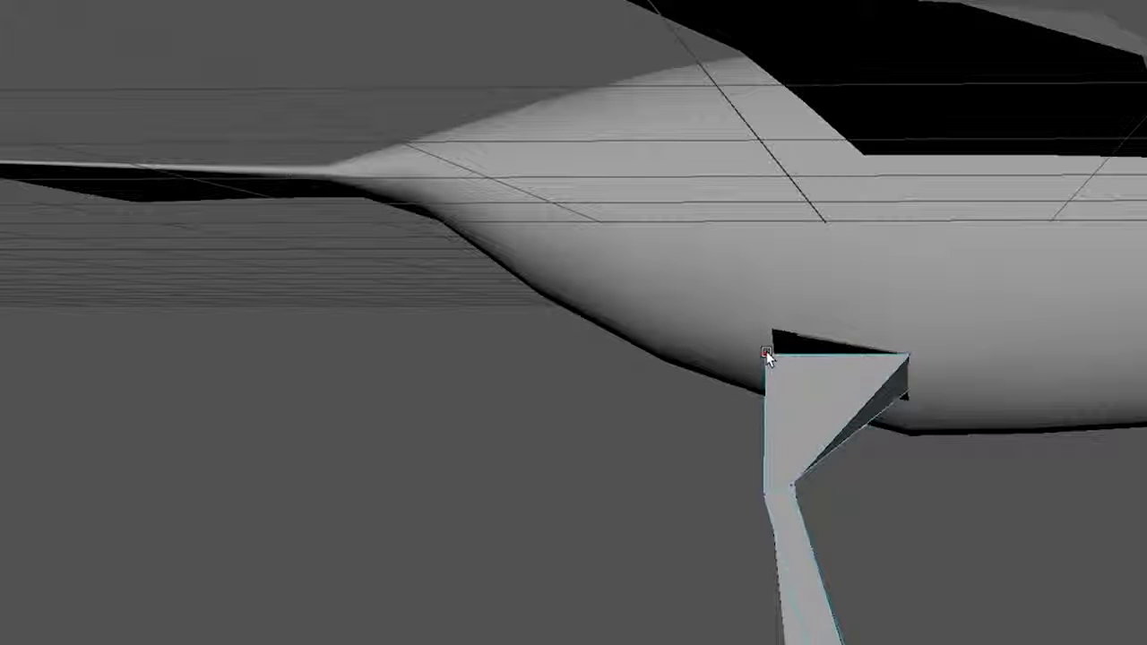
drag(764, 273, 768, 249)
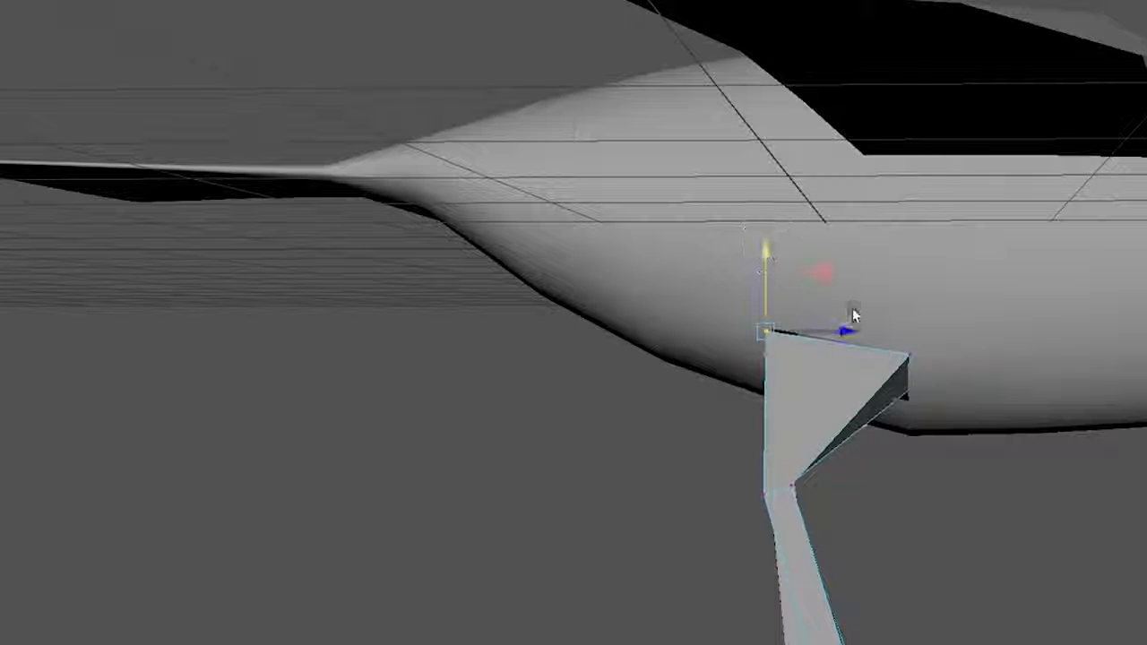
mouse_move(850, 334)
mouse_down()
mouse_move(863, 336)
mouse_move(854, 337)
mouse_up()
- Return to object mode, select the bird body together with both legs, and combine them into a single mesh
alt+drag(1011, 614, 858, 614)
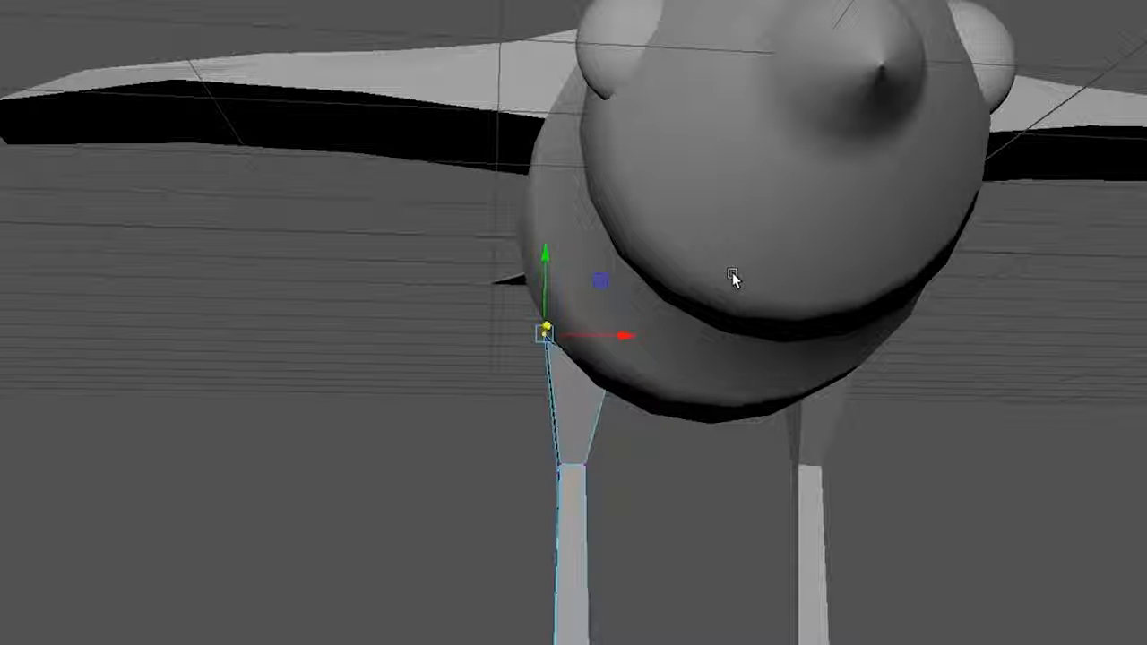
right_drag(733, 272, 821, 252)
click(812, 262)
click(578, 370)
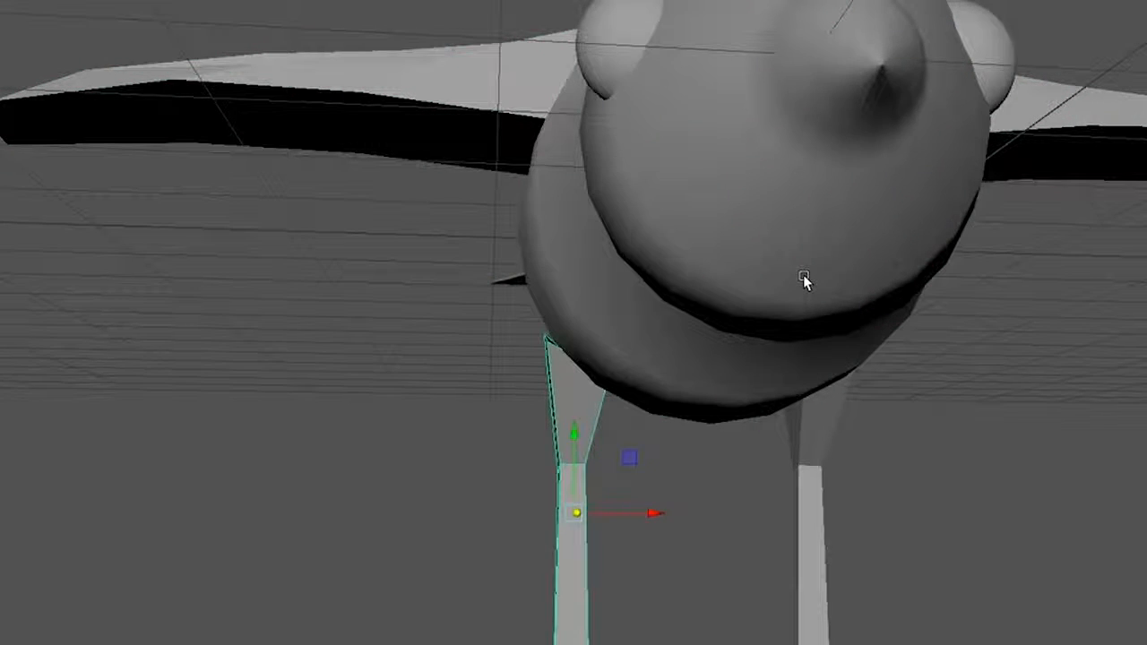
click(804, 280)
click(811, 553)
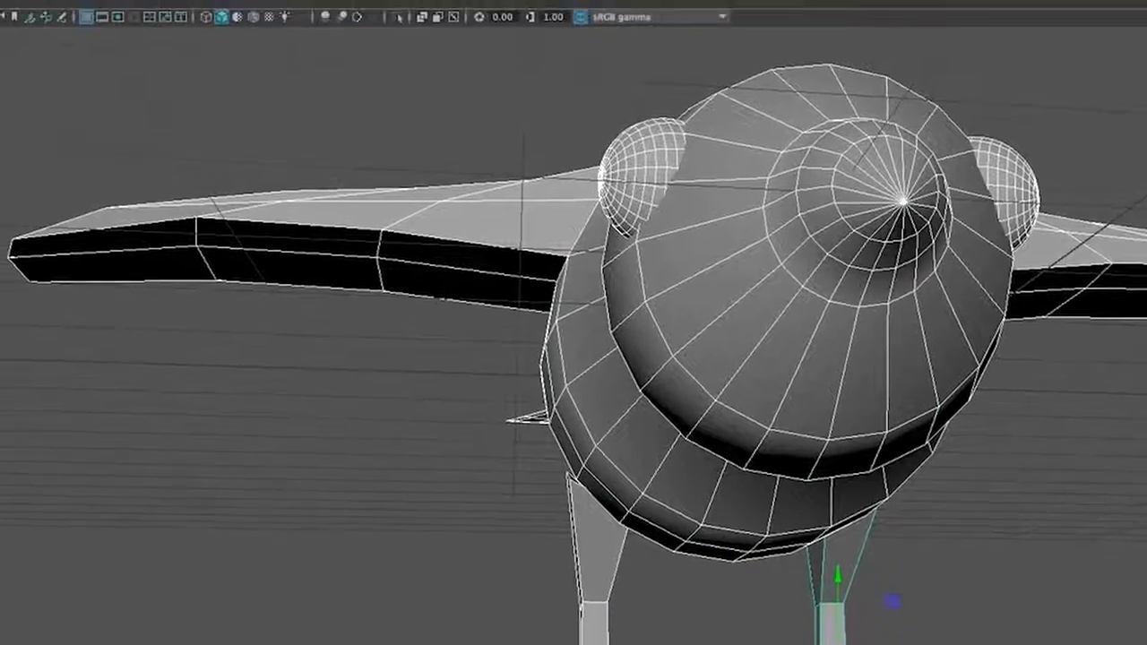
click(174, 29)
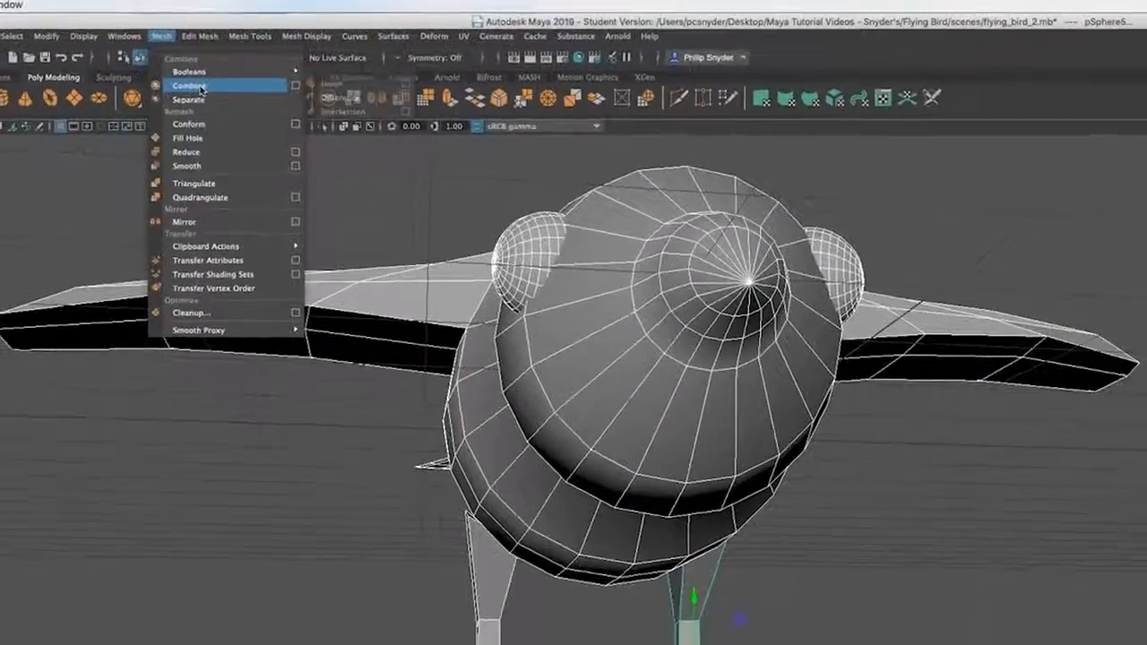
click(199, 87)
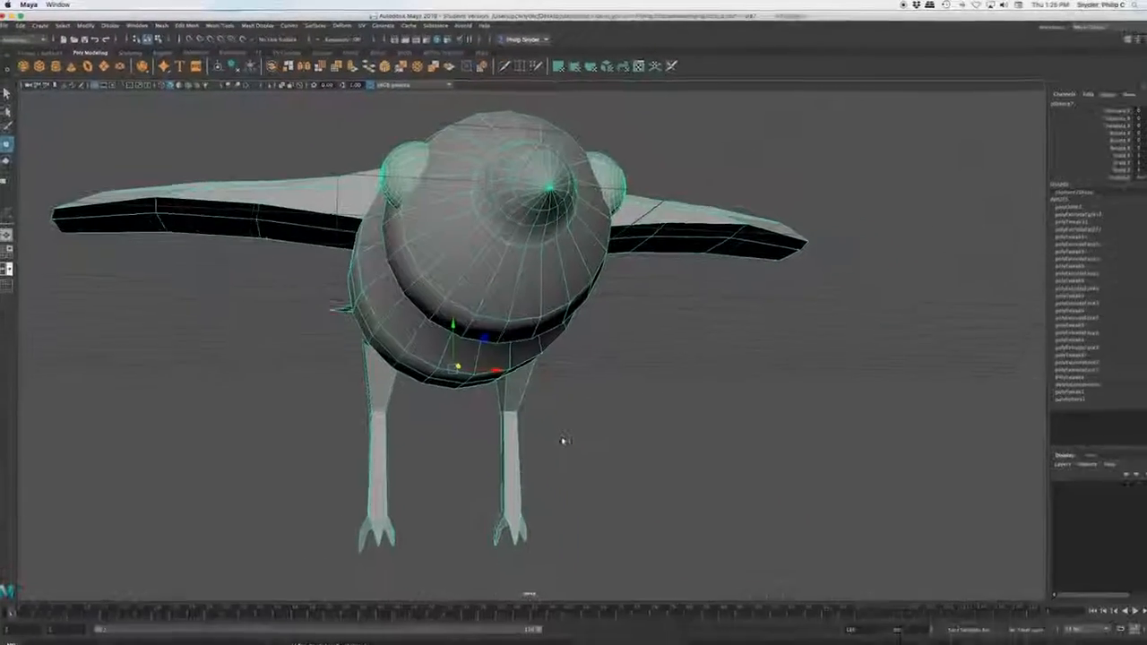
click(564, 440)
- Merge the overlapping vertices at the nearer leg's upper outer rear corner and the matching corner of the body opening
alt+drag(421, 363, 478, 366)
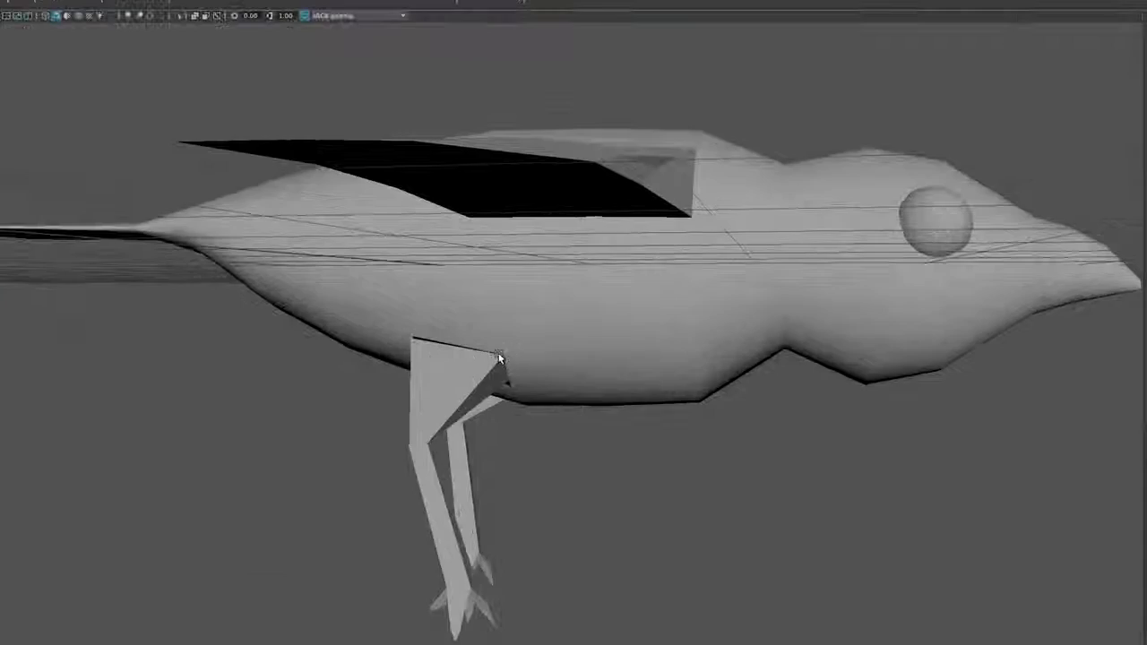
alt+drag(443, 377, 633, 310)
click(630, 305)
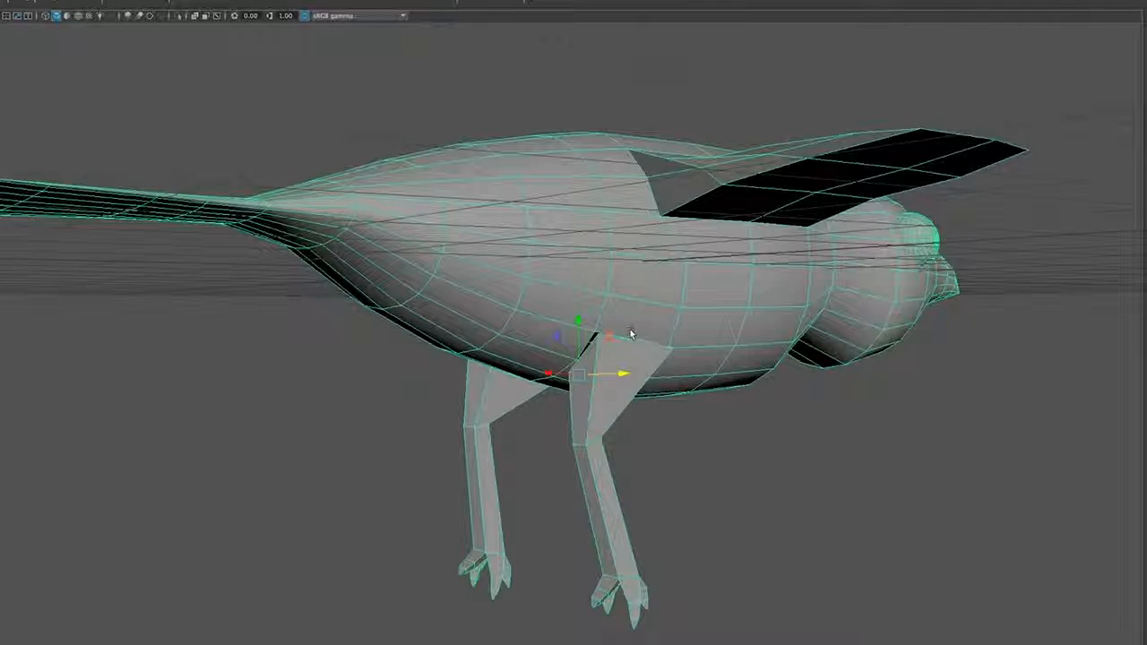
scroll(630, 329, up, 5)
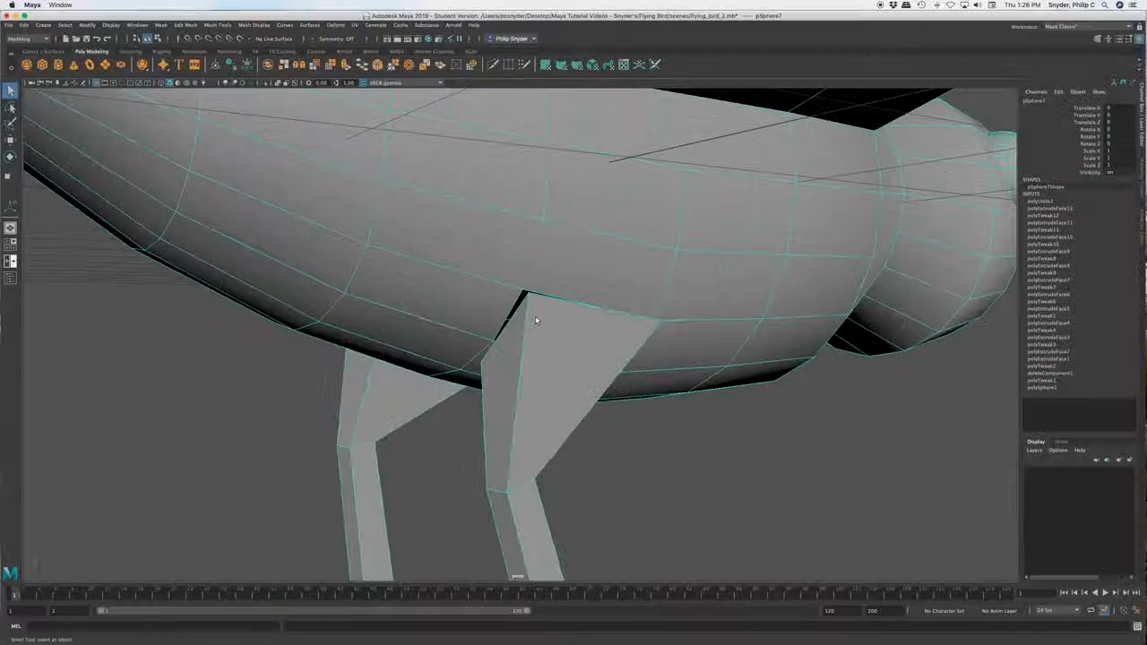
right_drag(522, 307, 491, 319)
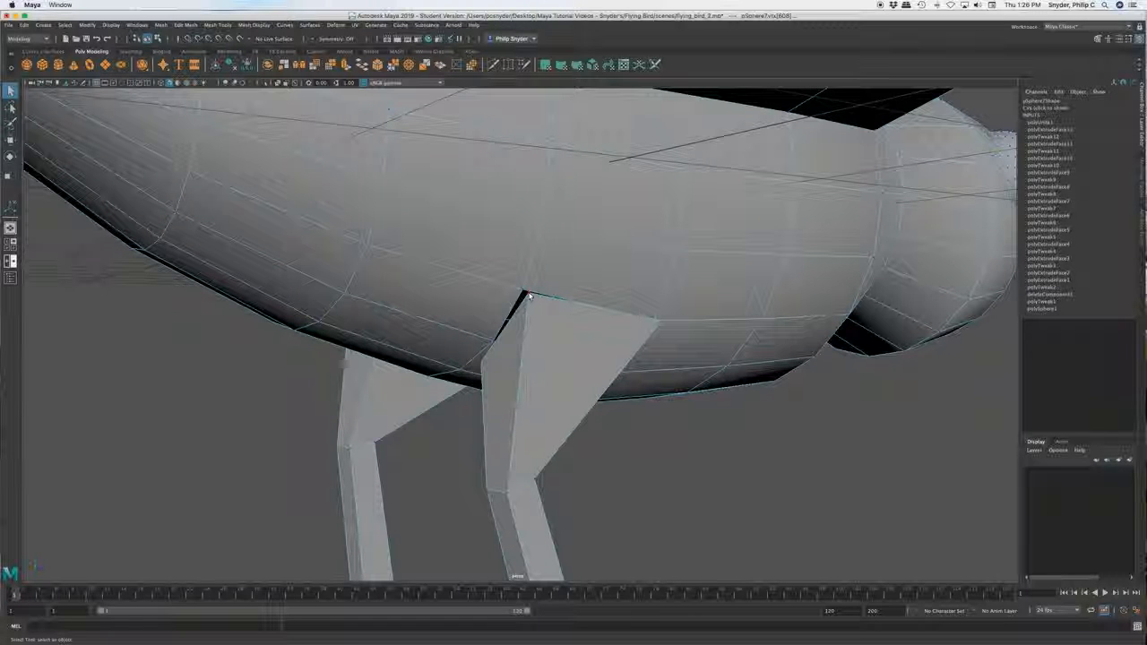
click(526, 293)
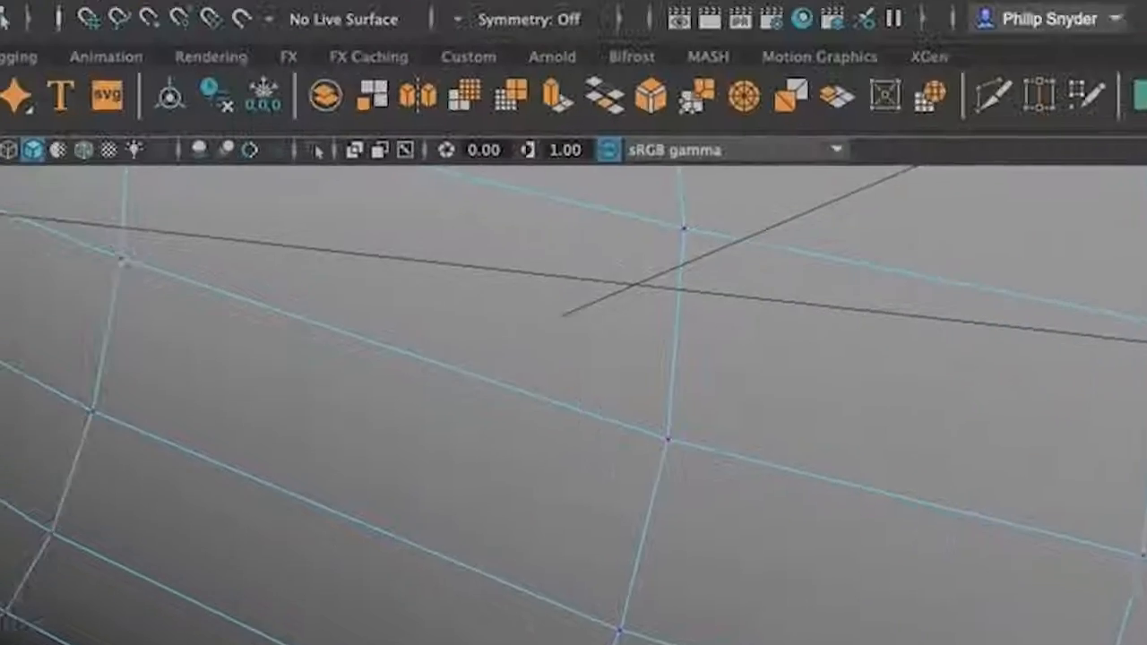
click(175, 44)
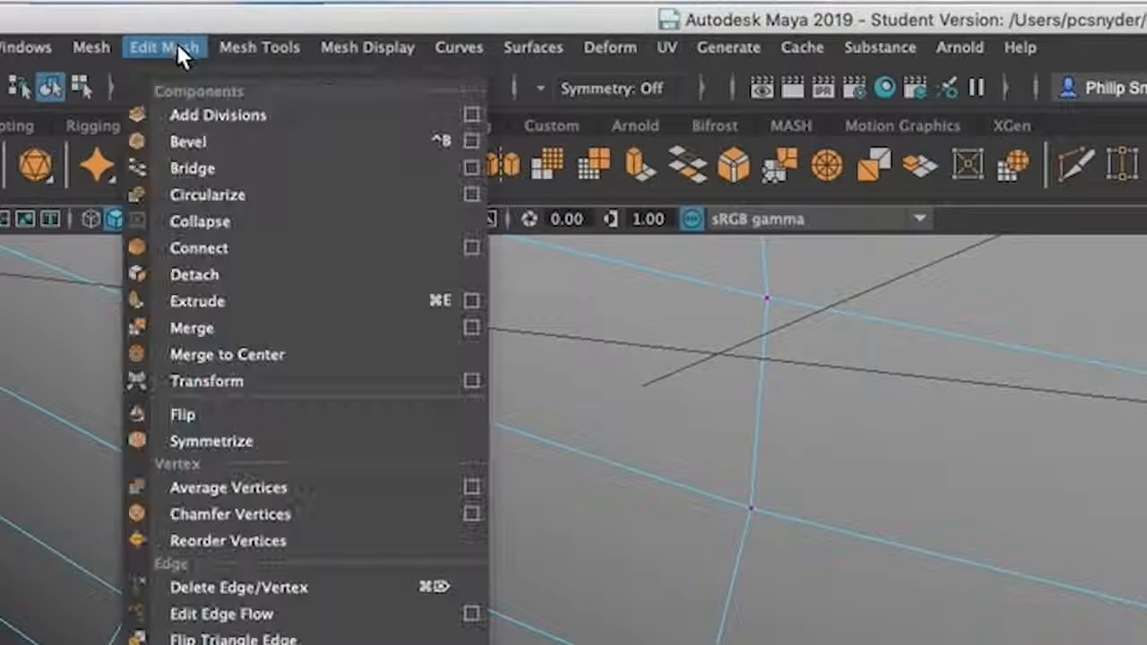
click(225, 328)
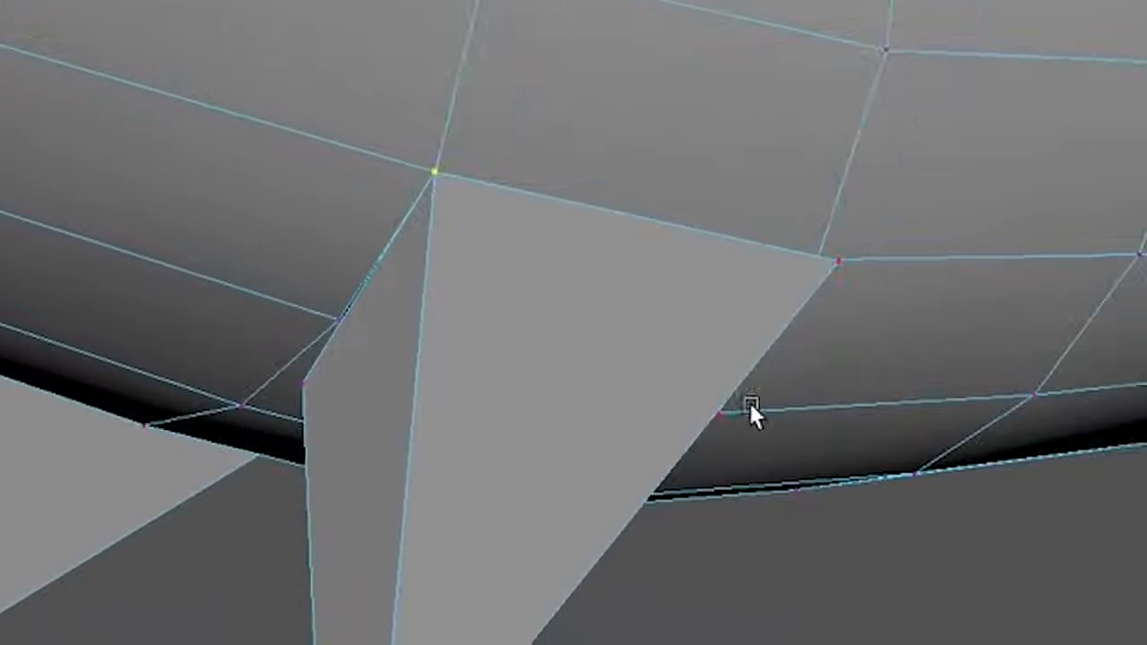
- Move the leg's inner rear top vertex up and outward to just below the body opening's lower rear corner
alt+drag(758, 397, 818, 389)
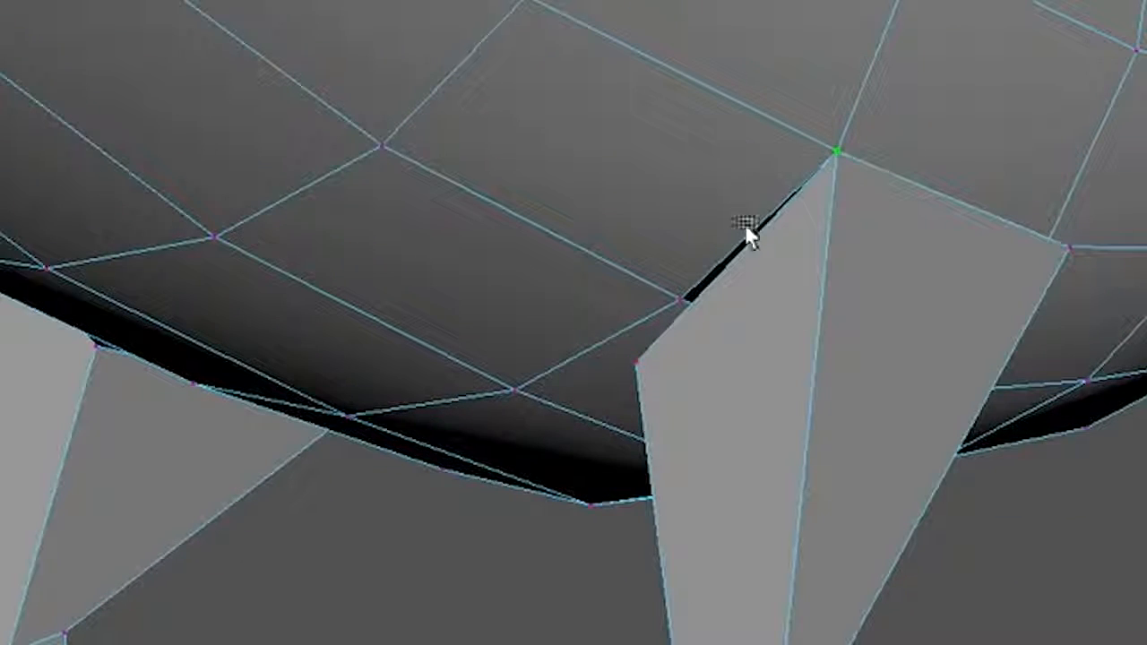
alt+drag(653, 409, 698, 402)
click(852, 352)
key(w)
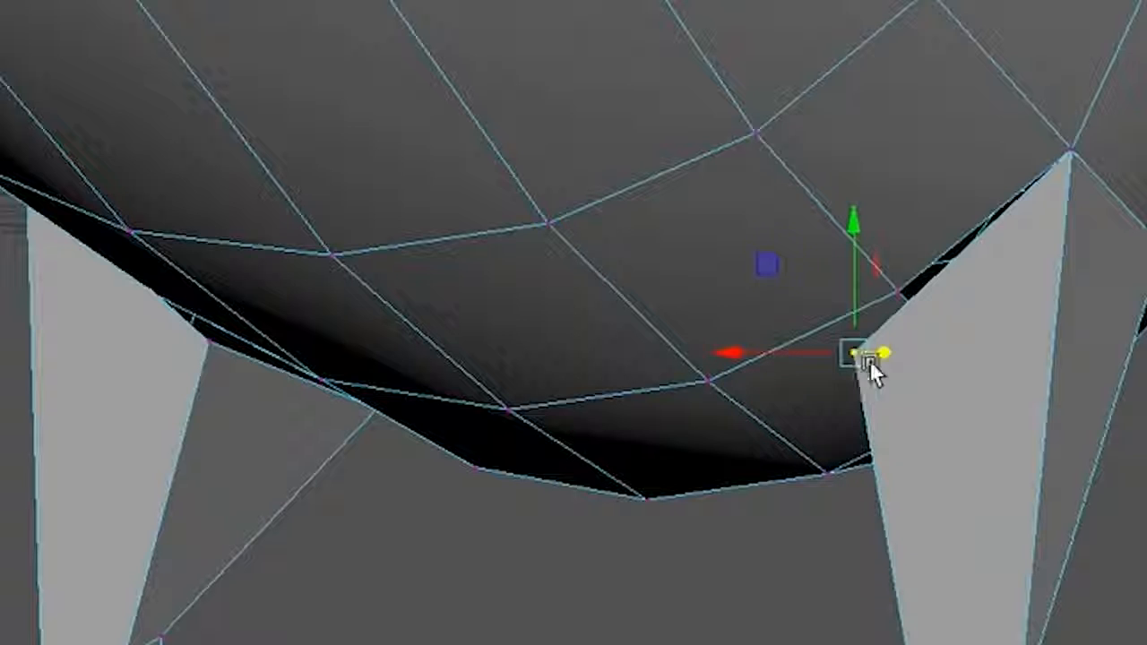
drag(851, 355, 898, 307)
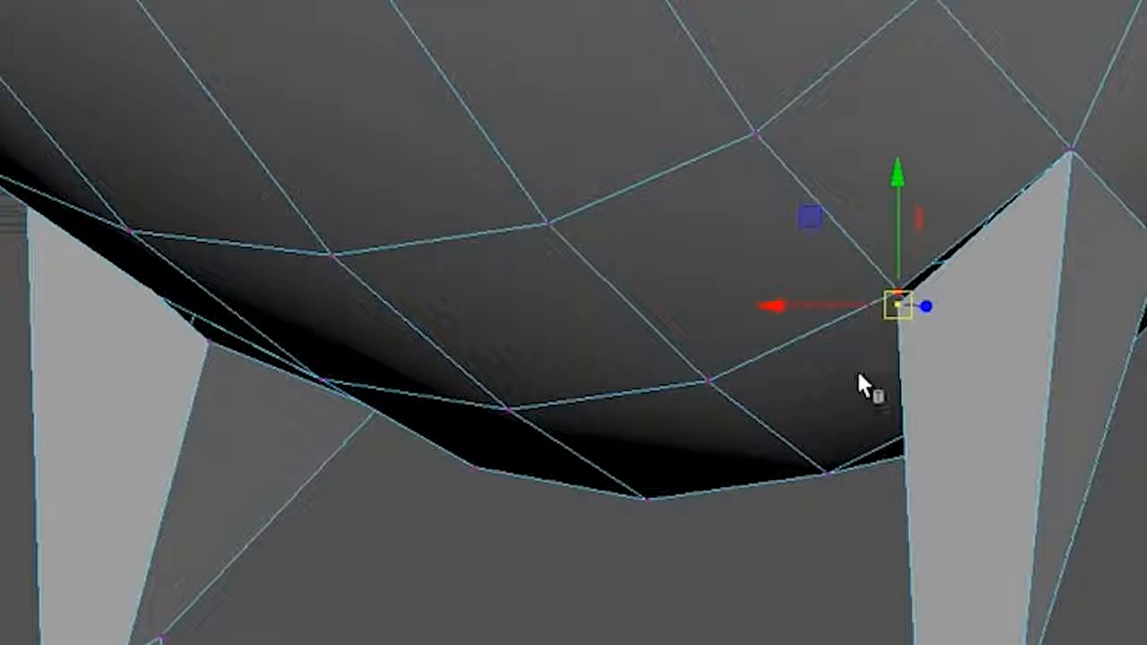
- Select the leg's inner rear vertex along with the adjacent body opening vertex and merge them, checking the selection in wireframe
key(q)
shift+click(898, 289)
key(g)
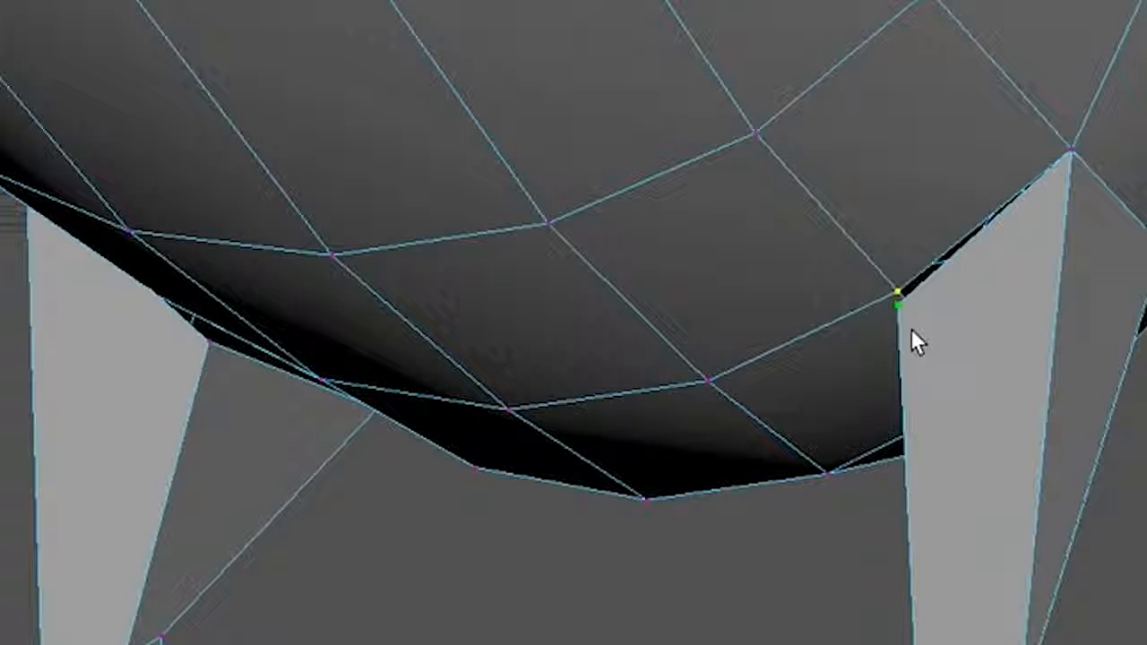
key(4)
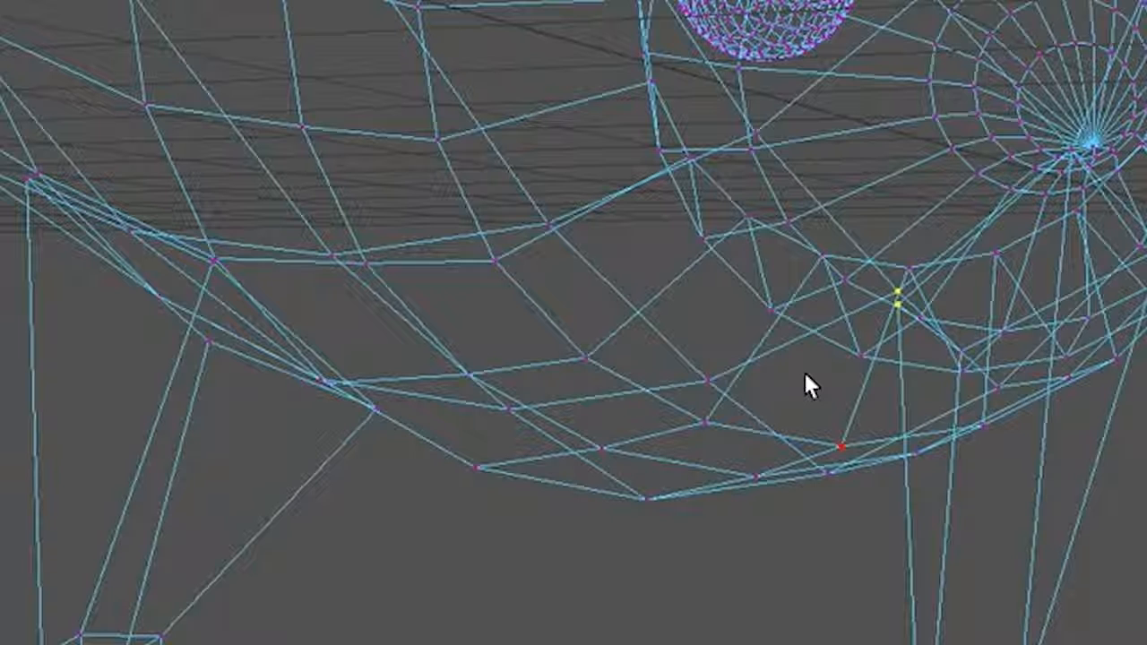
click(119, 60)
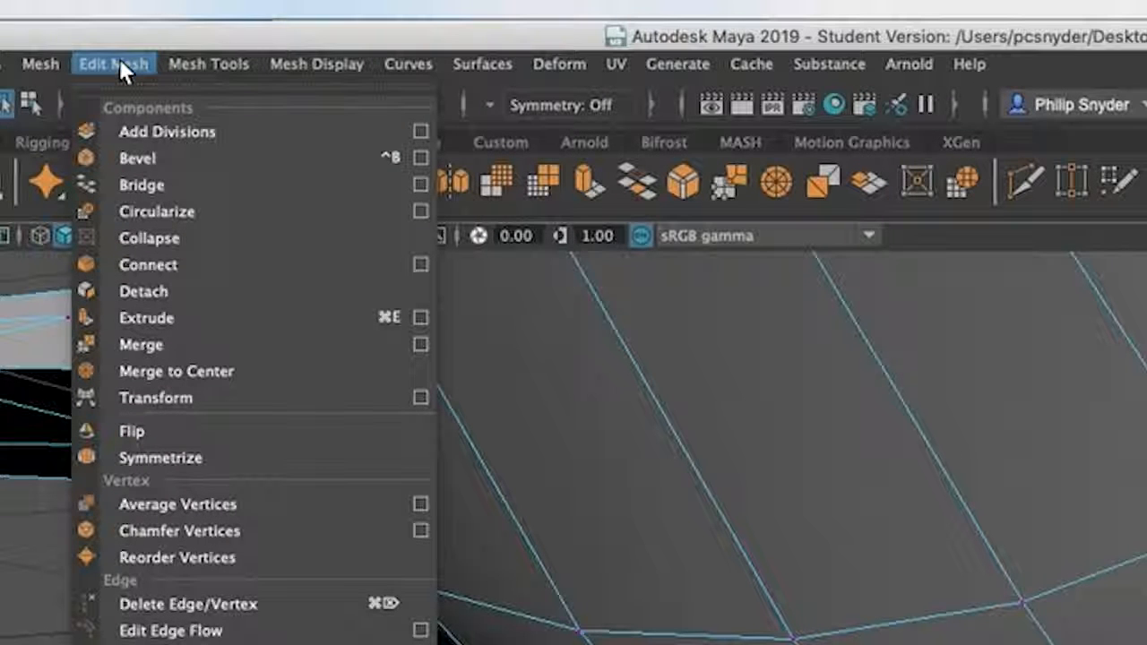
click(155, 344)
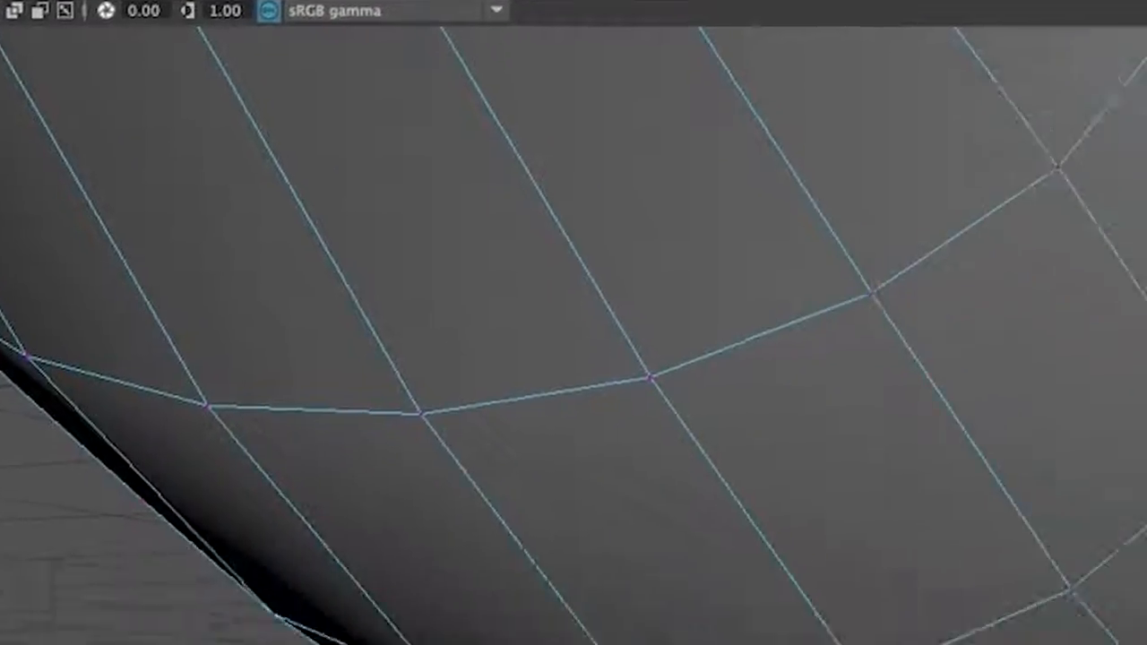
- In wireframe view, move the leg's inner front top vertex close to the body opening's lower front corner
alt+drag(820, 492, 1131, 457)
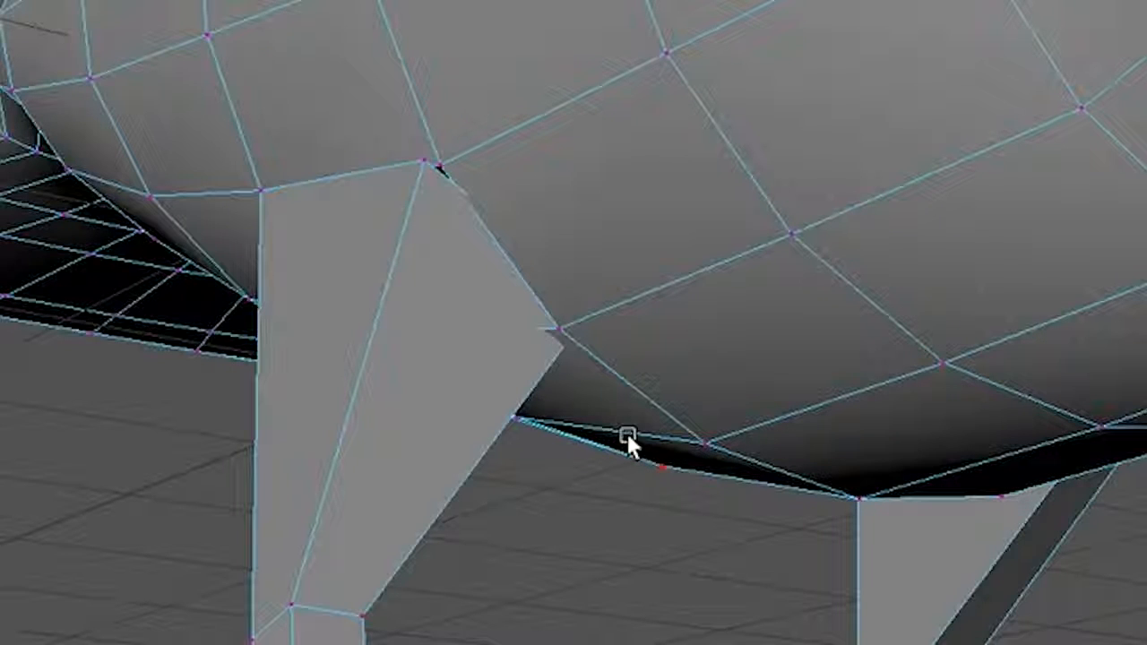
key(4)
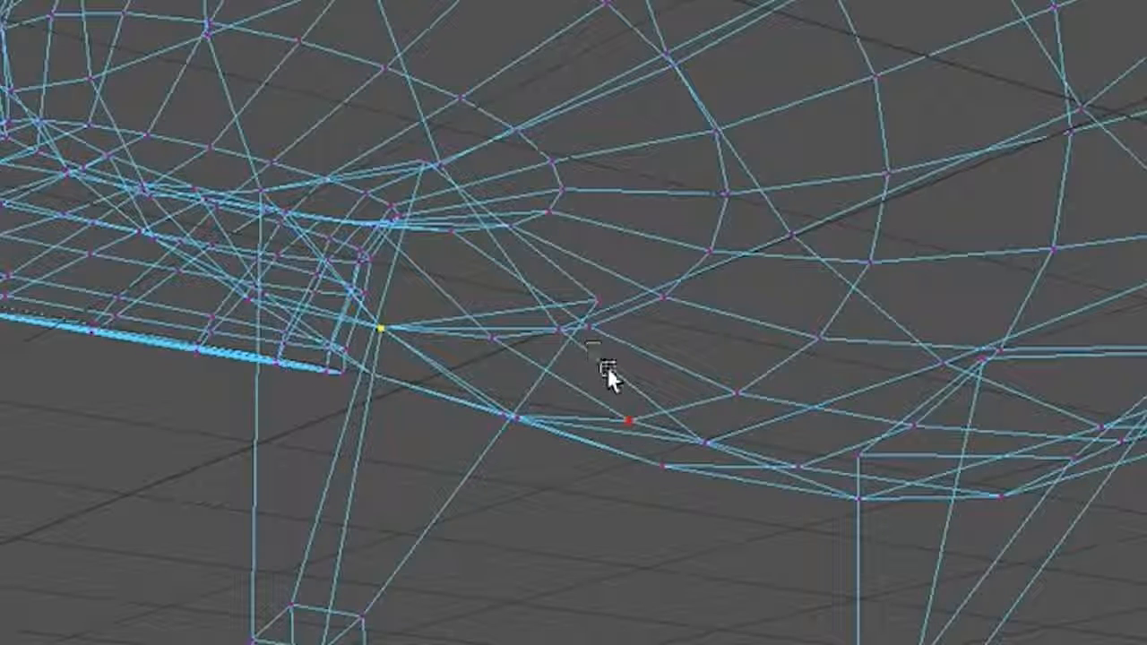
drag(630, 422, 609, 312)
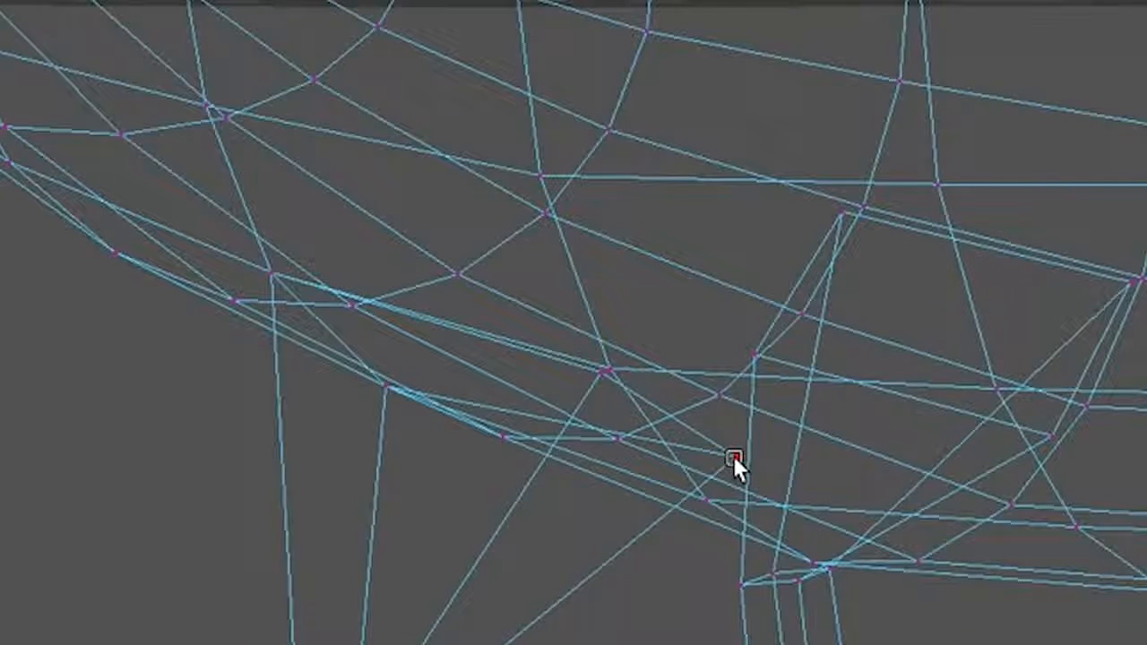
click(733, 460)
drag(733, 460, 711, 489)
- Select the leg's inner front vertex and the neighbouring body opening vertex and merge them
key(q)
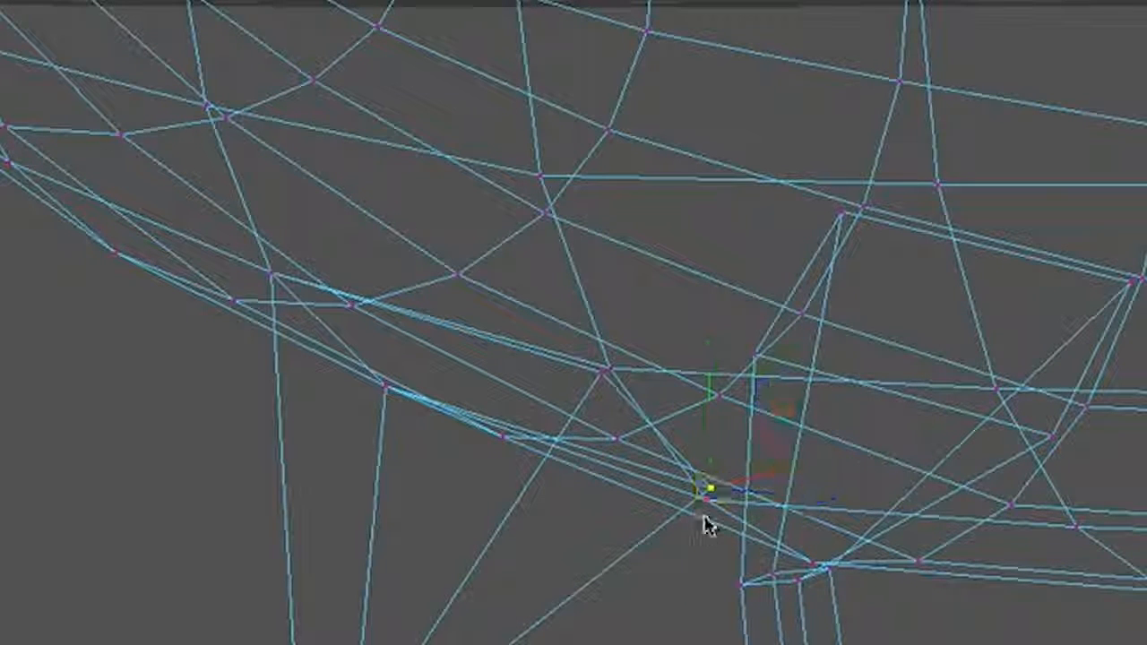
drag(707, 501, 682, 495)
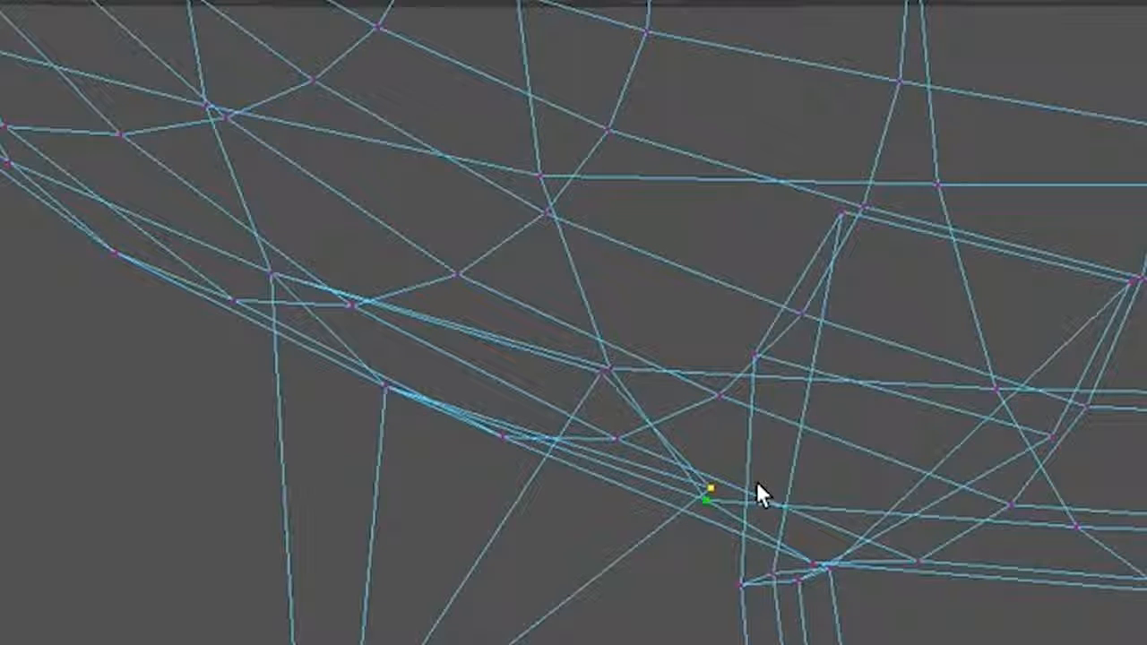
key(g)
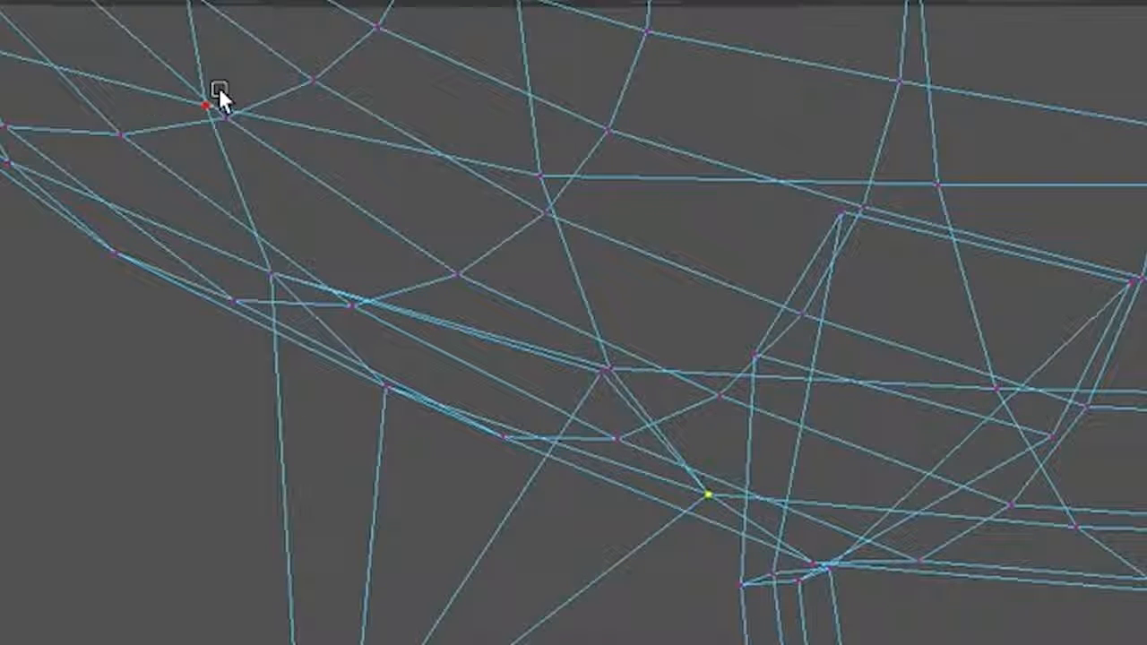
- Merge the leg's front upper corner vertex with the matching body vertex to close the gap along the belly
alt+drag(474, 410, 596, 366)
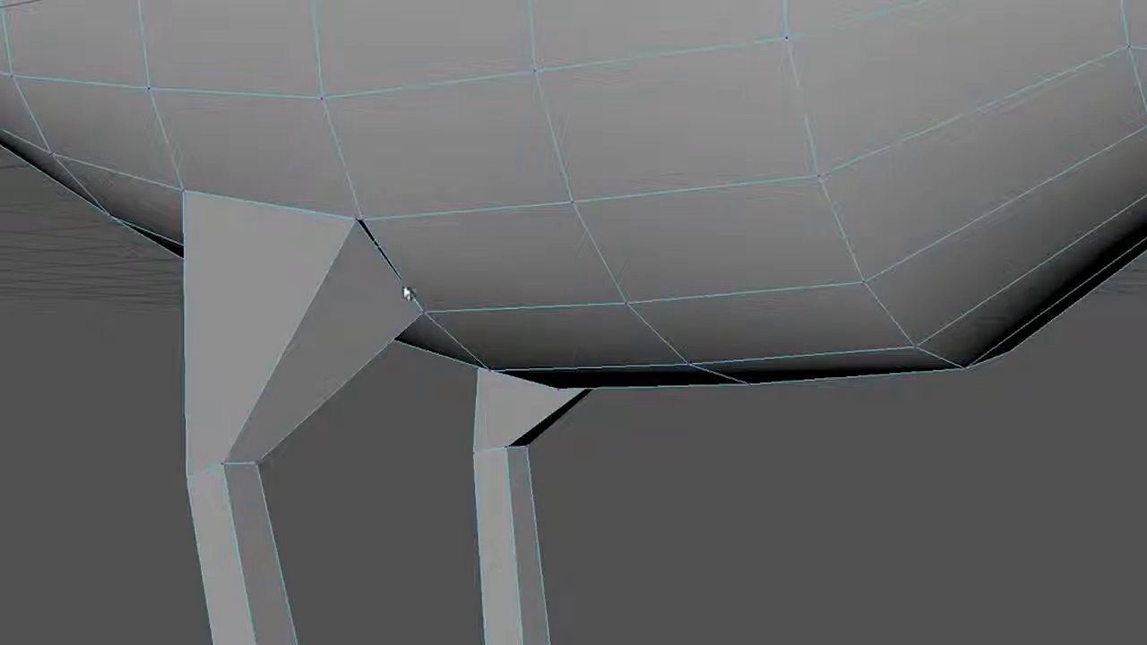
click(364, 221)
key(w)
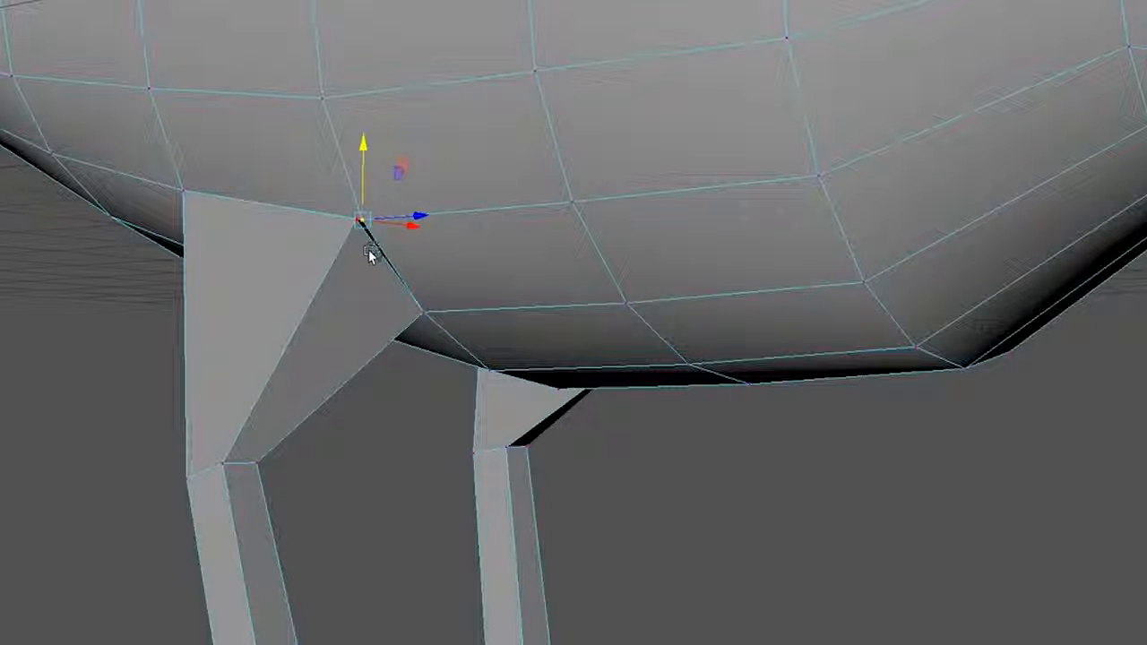
key(q)
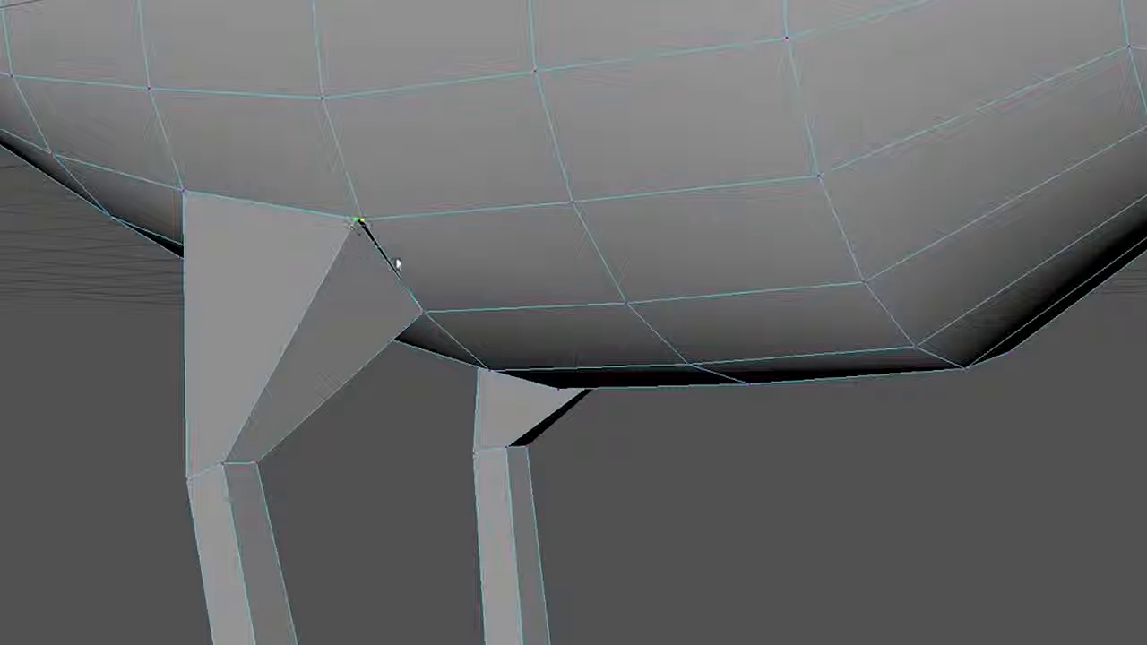
key(g)
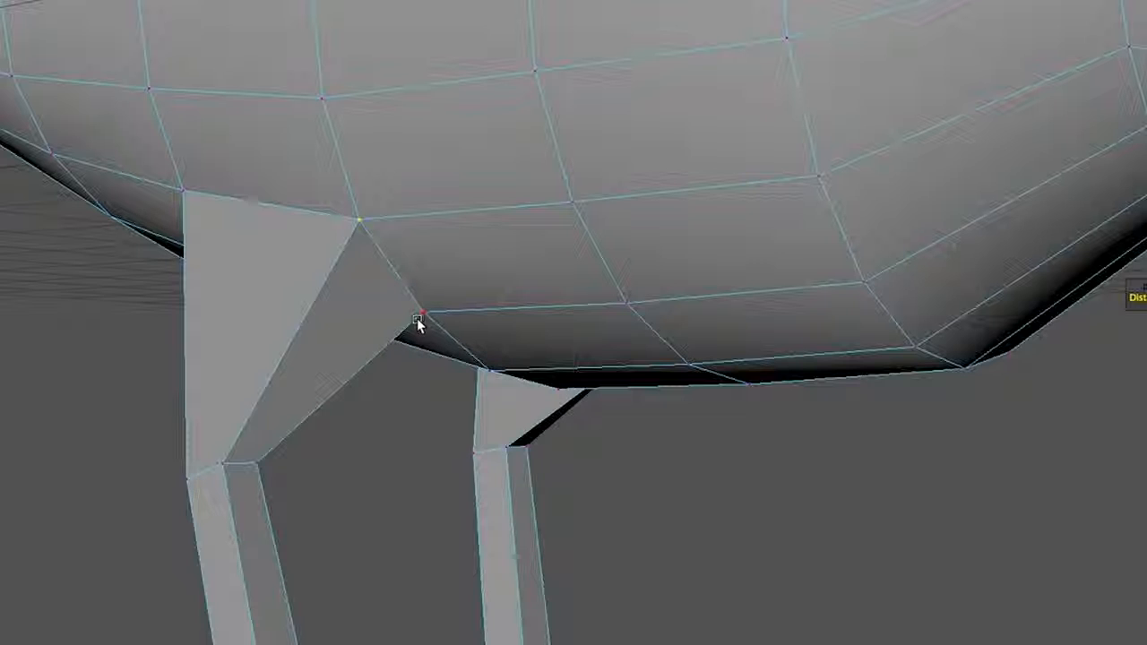
click(451, 503)
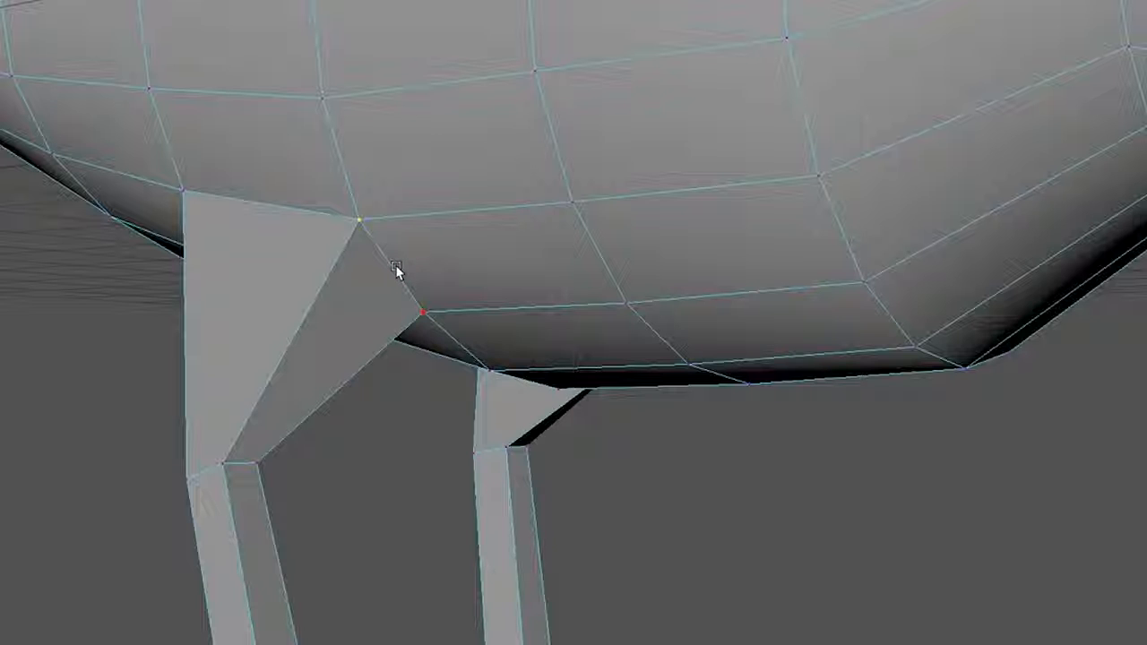
- Test the joined vertices around the leg's top by moving each one slightly and undoing every move
key(w)
drag(416, 224, 325, 224)
key(ctrl+z)
click(420, 313)
drag(472, 320, 431, 315)
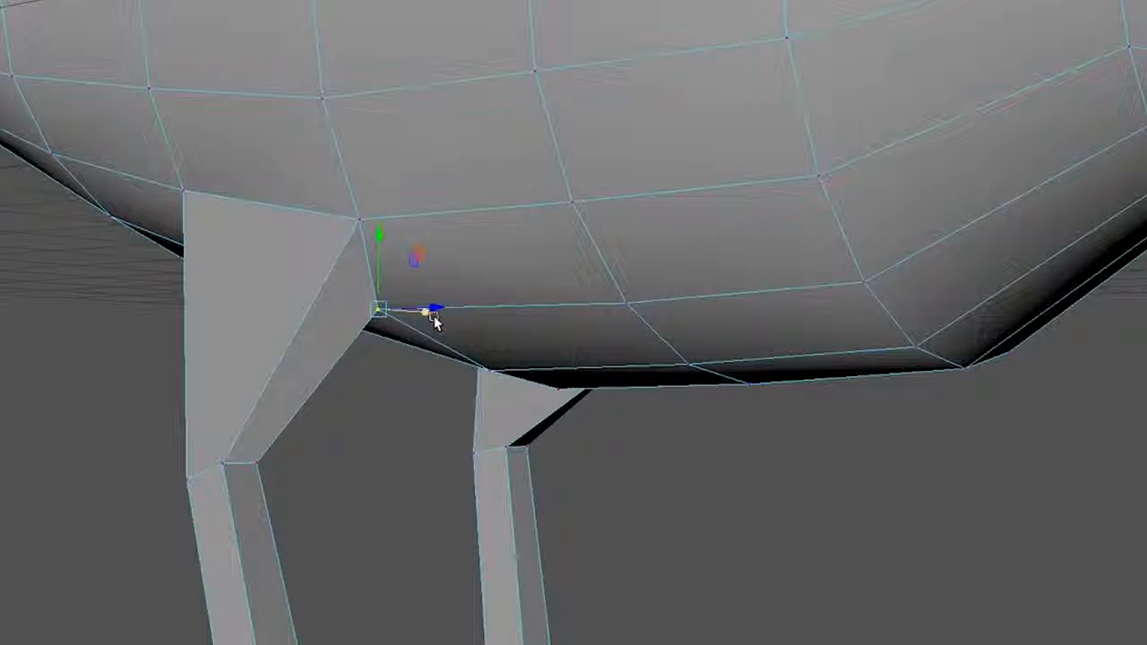
key(ctrl+z)
alt+drag(320, 302, 516, 303)
click(727, 235)
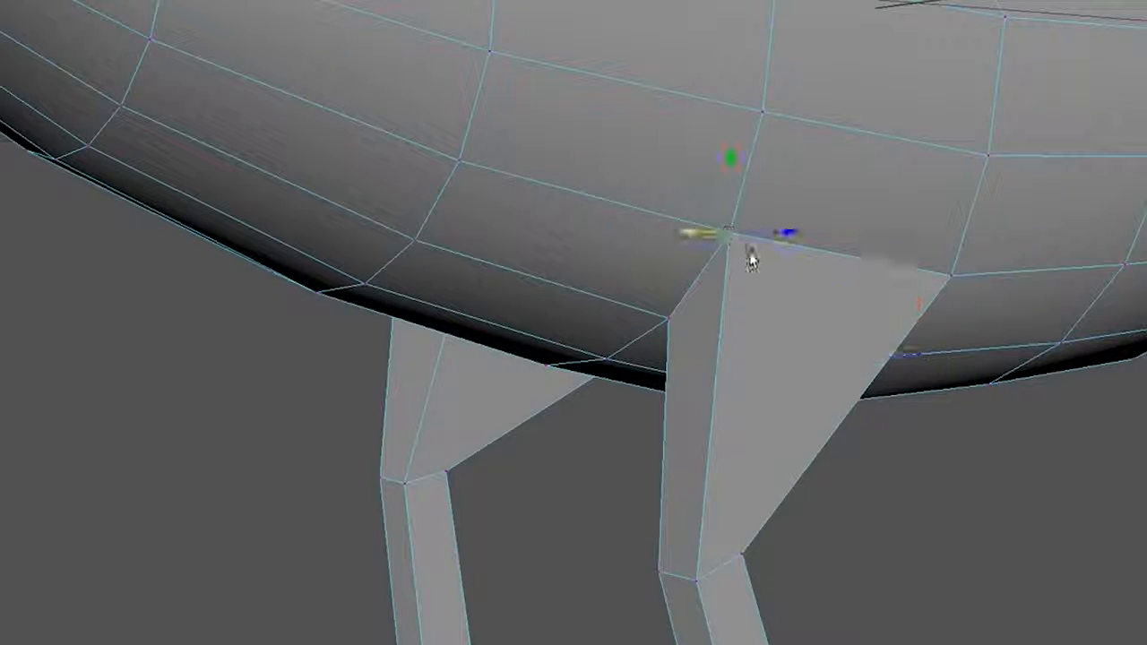
mouse_move(786, 236)
mouse_down()
mouse_move(842, 231)
mouse_move(802, 230)
mouse_up()
key(ctrl+z)
click(668, 318)
mouse_move(732, 315)
mouse_down()
mouse_move(638, 317)
mouse_move(728, 322)
mouse_up()
key(ctrl+z)
- Merge the two outer top vertices of the other leg with the adjacent body vertices
alt+drag(950, 625, 628, 504)
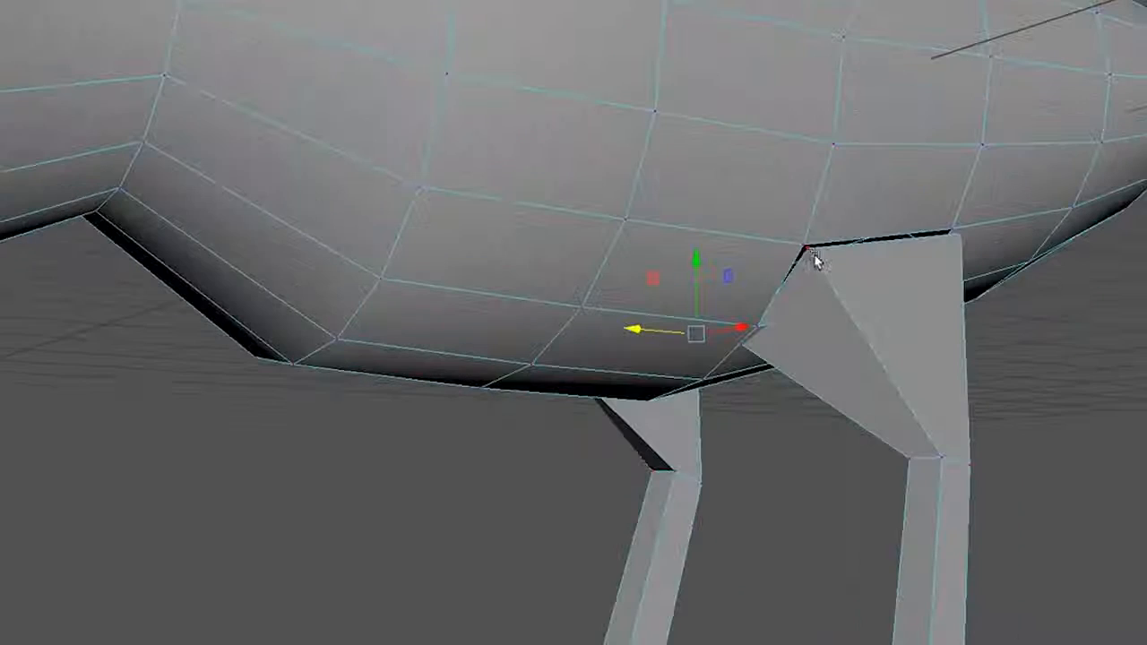
scroll(802, 323, up, 4)
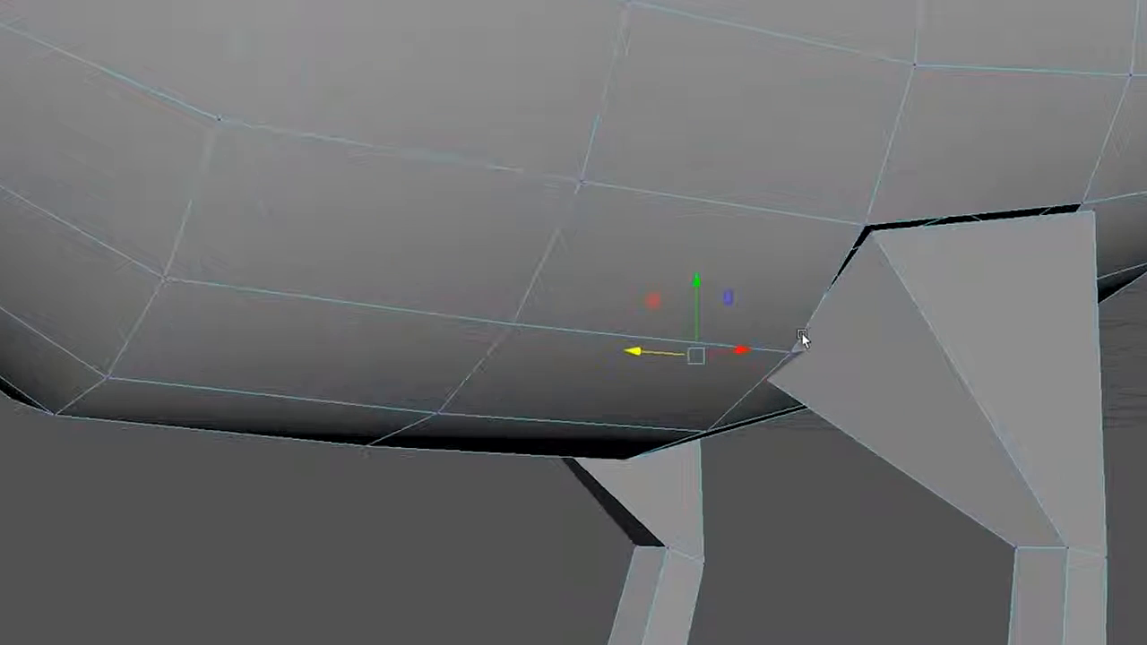
click(873, 238)
click(871, 268)
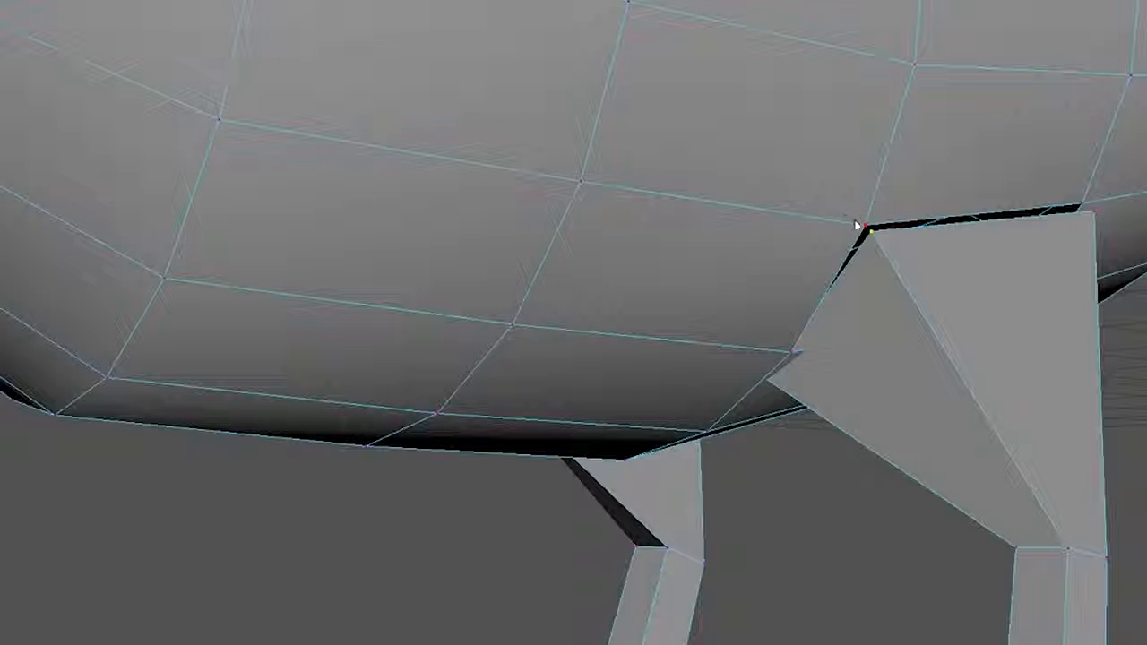
click(867, 230)
click(1083, 208)
scroll(1086, 300, down, 5)
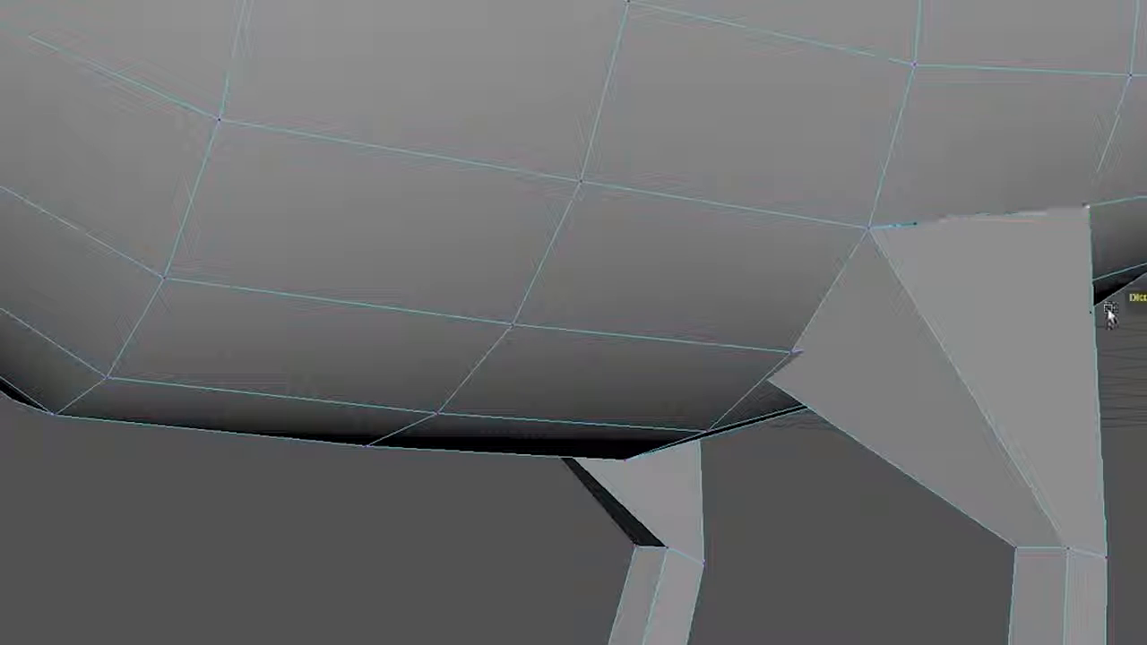
- Move the leg's inner rear top vertex across and up to the nearest body vertex and merge the two
alt+drag(978, 476, 1084, 429)
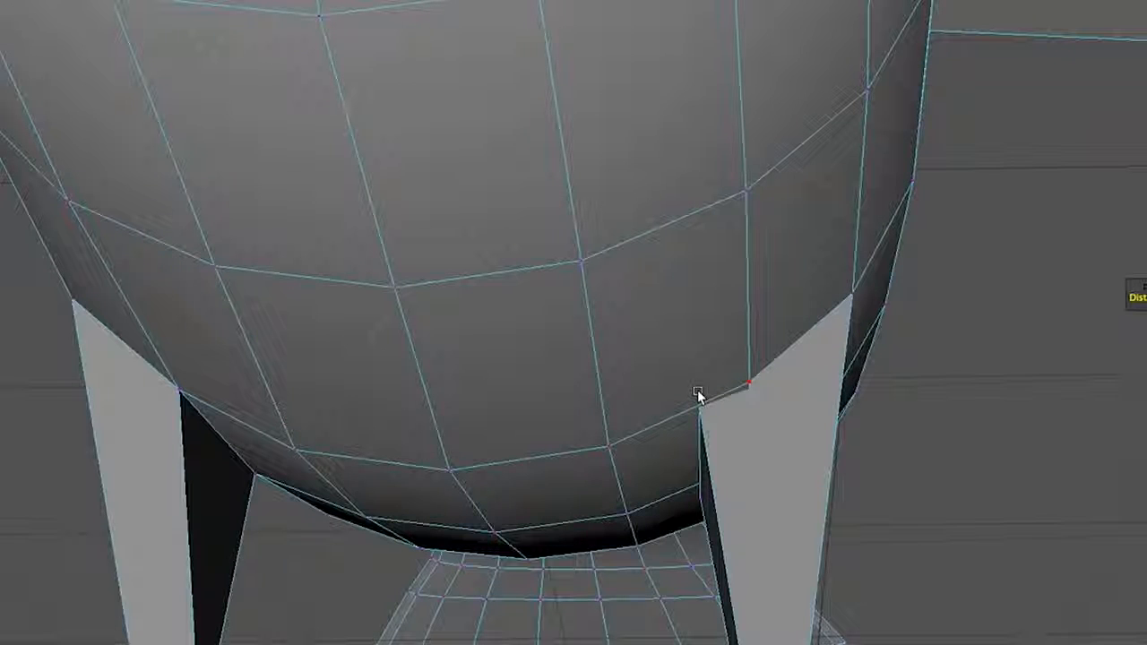
key(4)
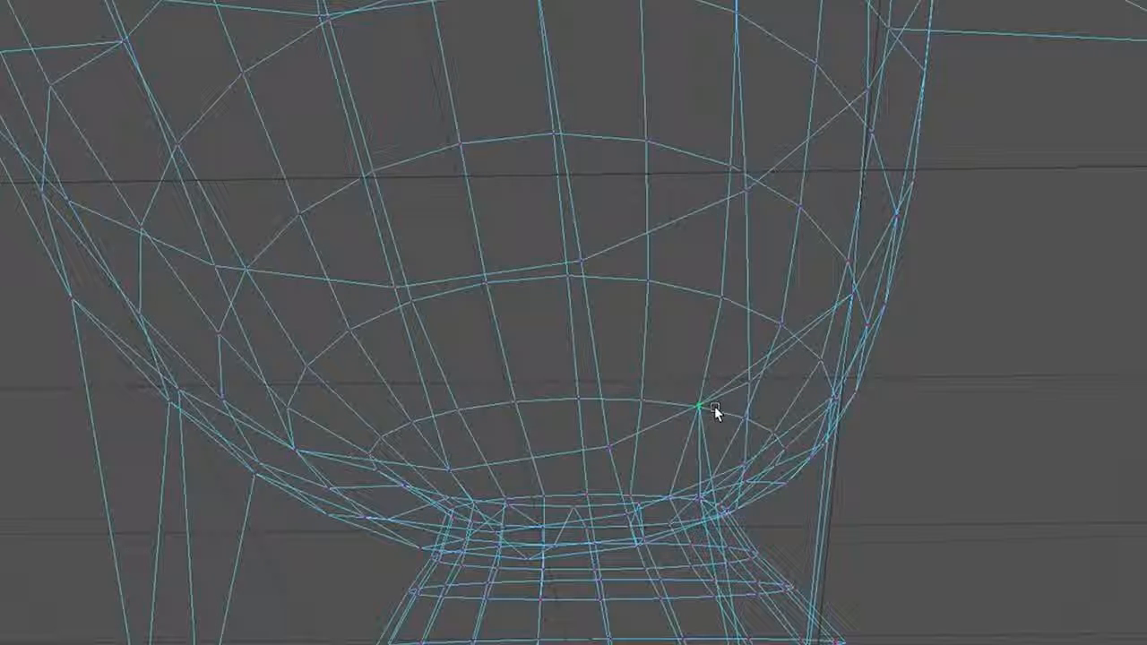
alt+drag(703, 435, 690, 454)
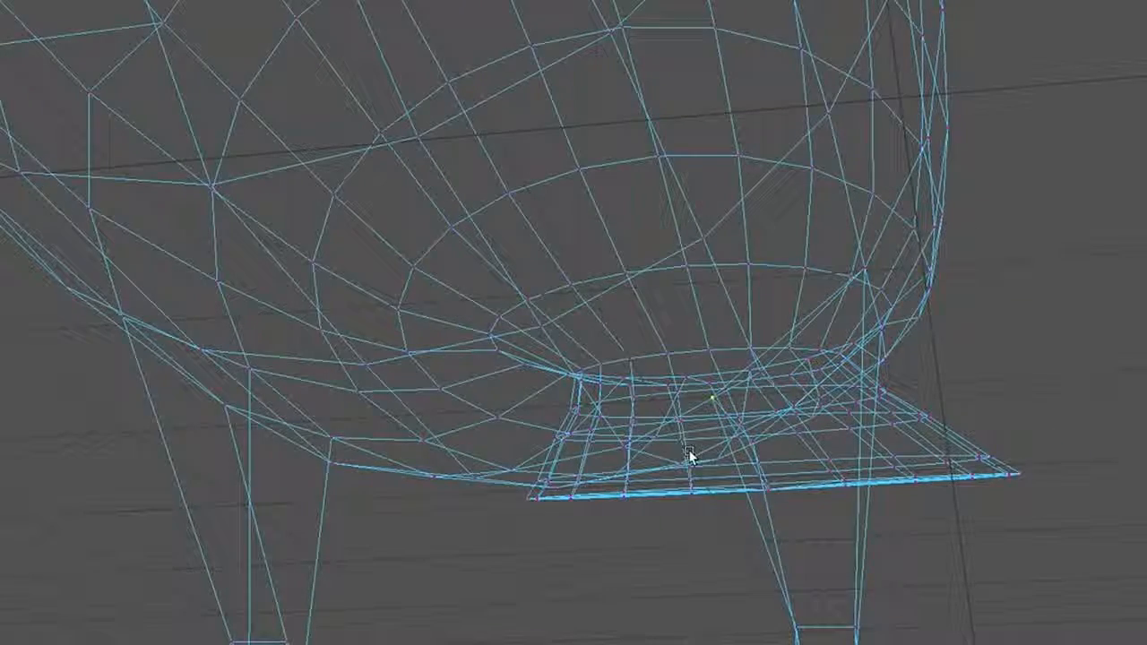
key(w)
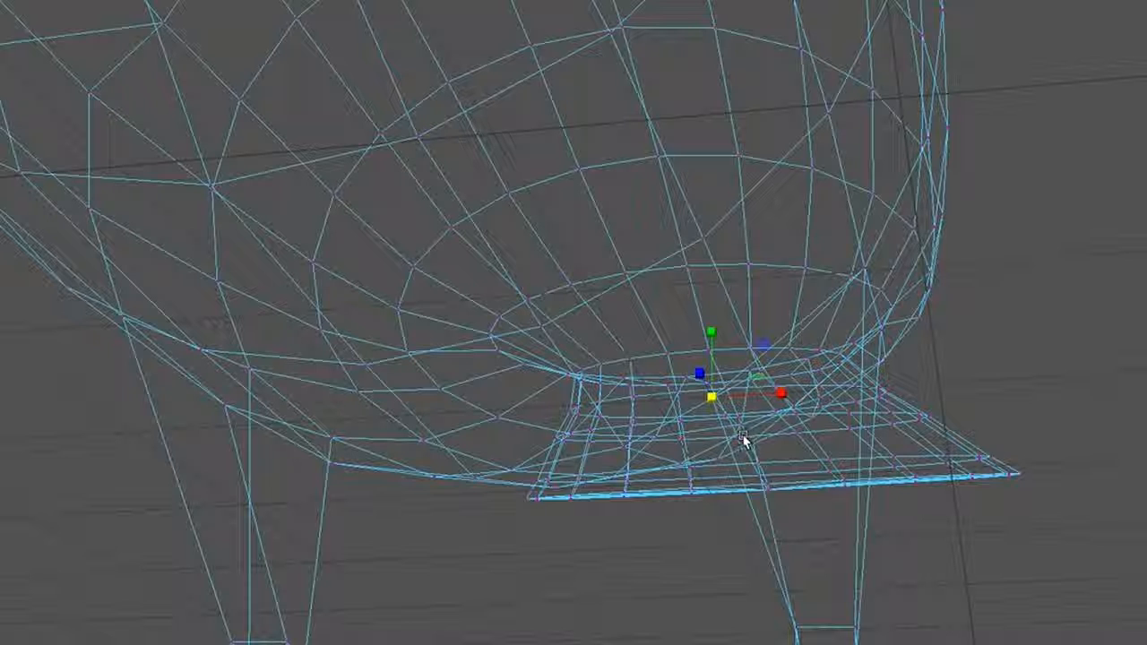
key(5)
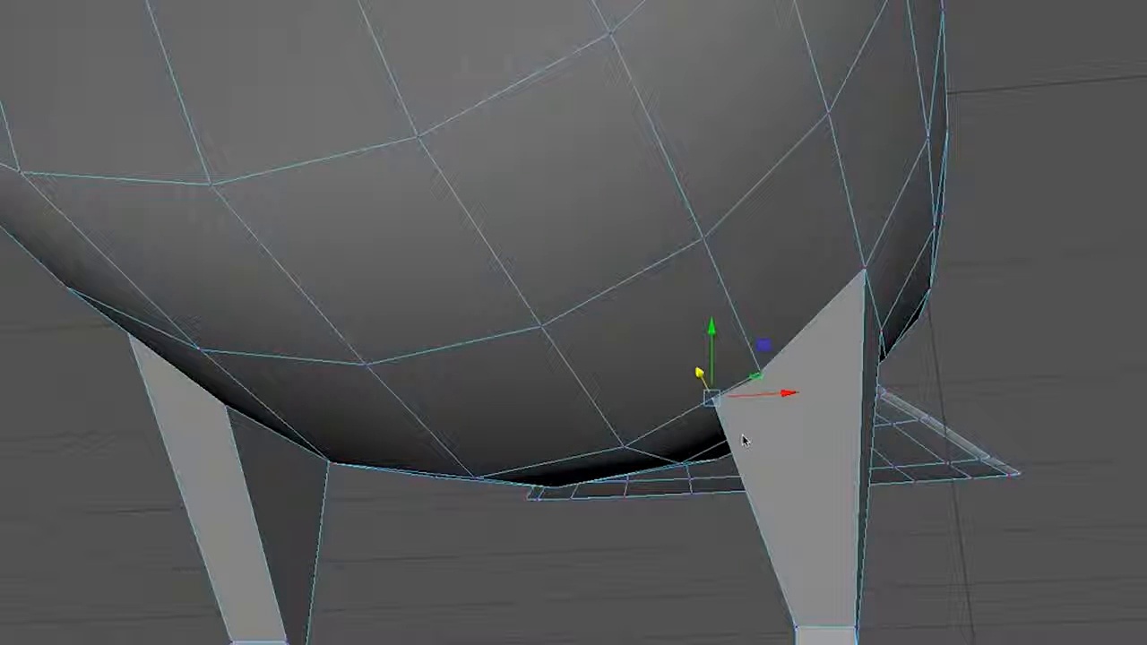
drag(795, 397, 848, 387)
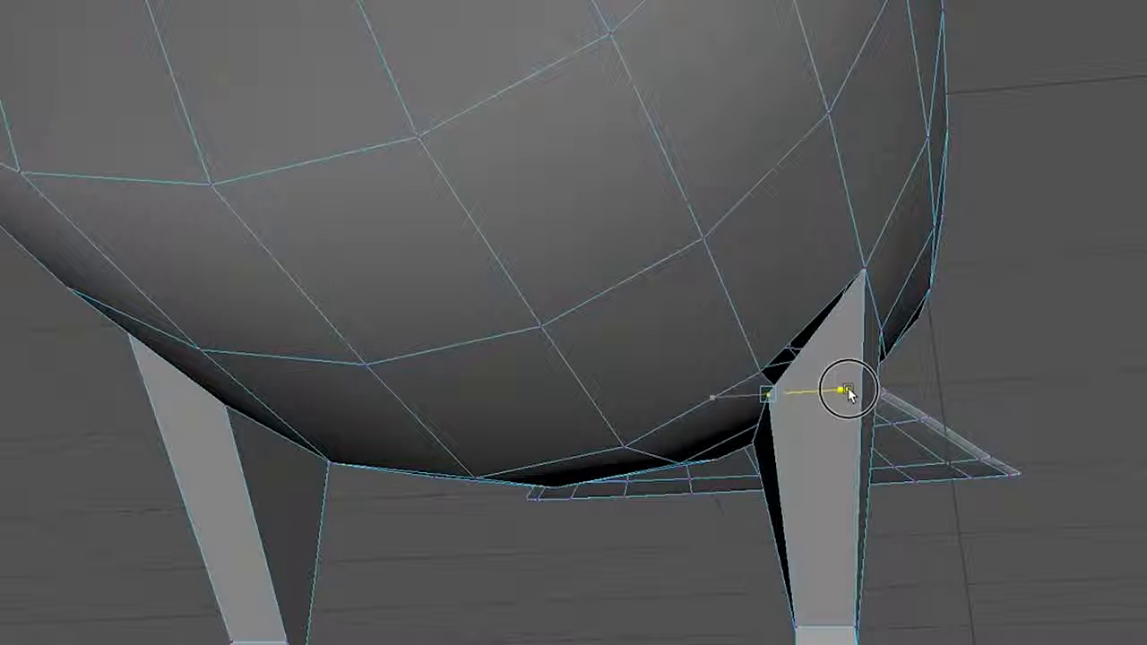
drag(769, 352, 768, 324)
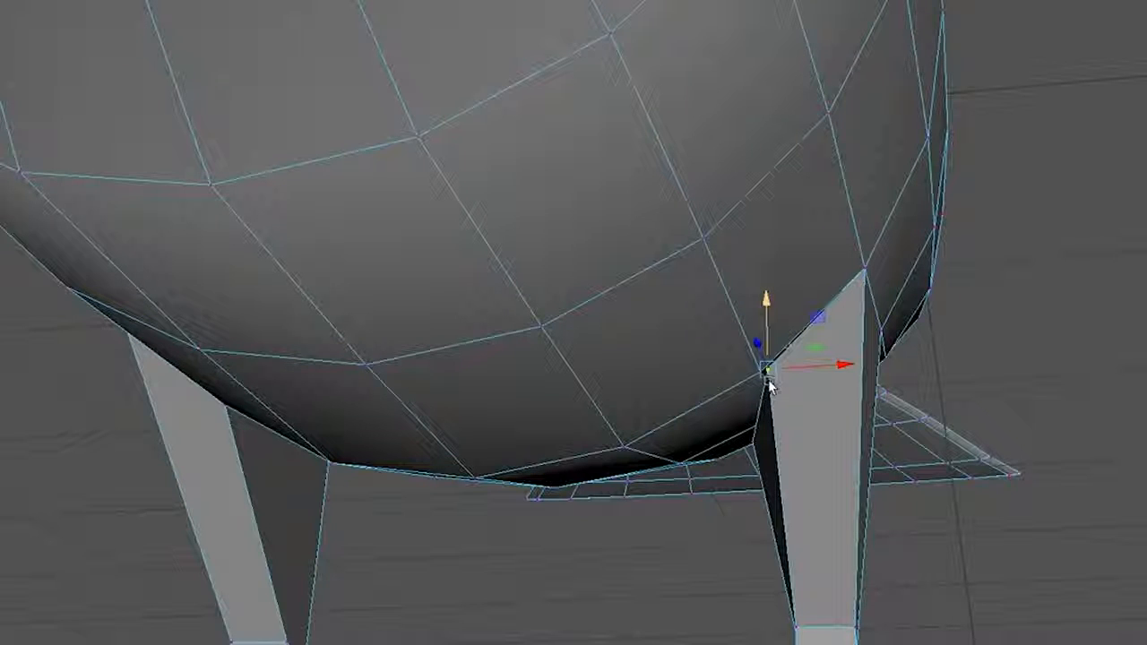
key(q)
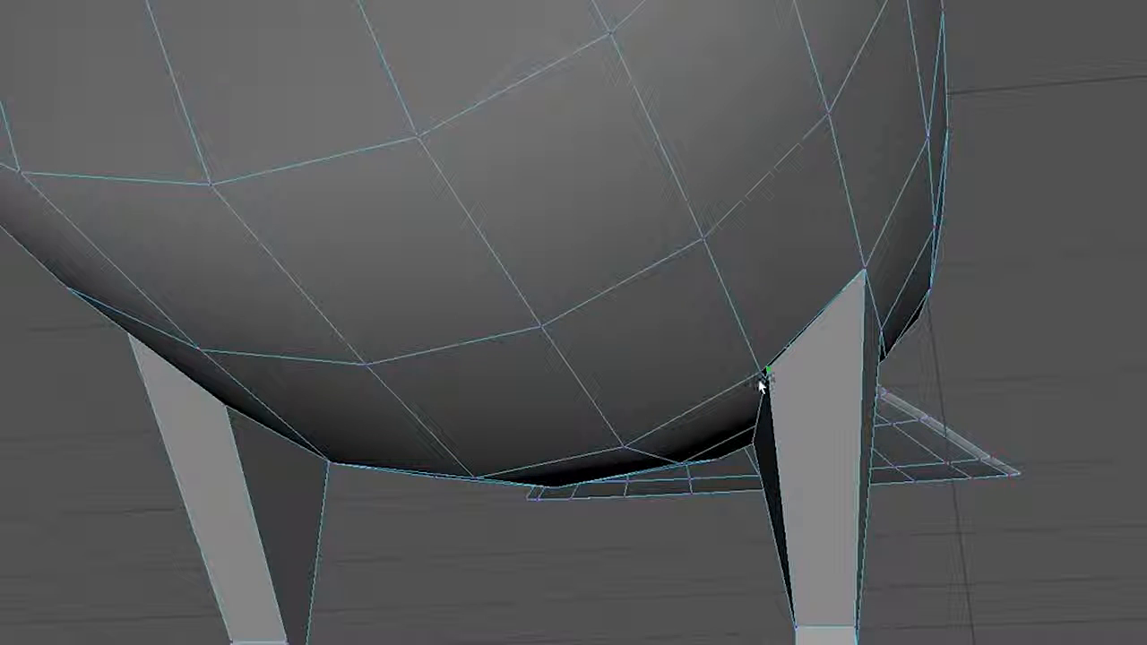
shift+click(760, 371)
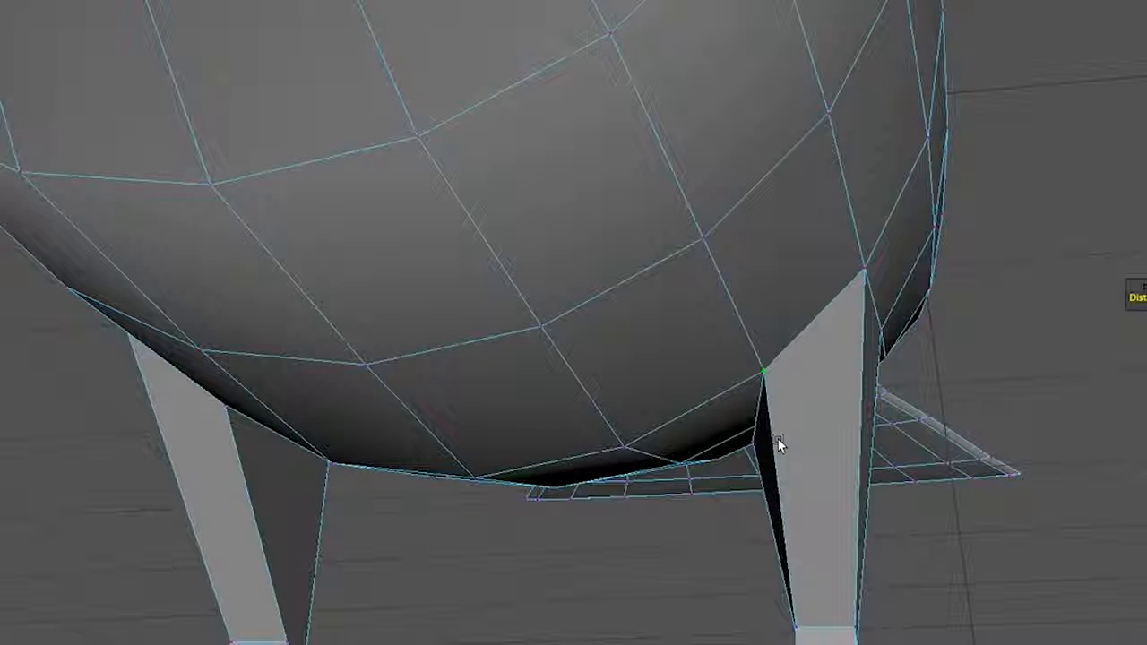
- Move the remaining unattached vertex at the leg's top onto the neighbouring body vertex and merge them
alt+drag(797, 456, 995, 384)
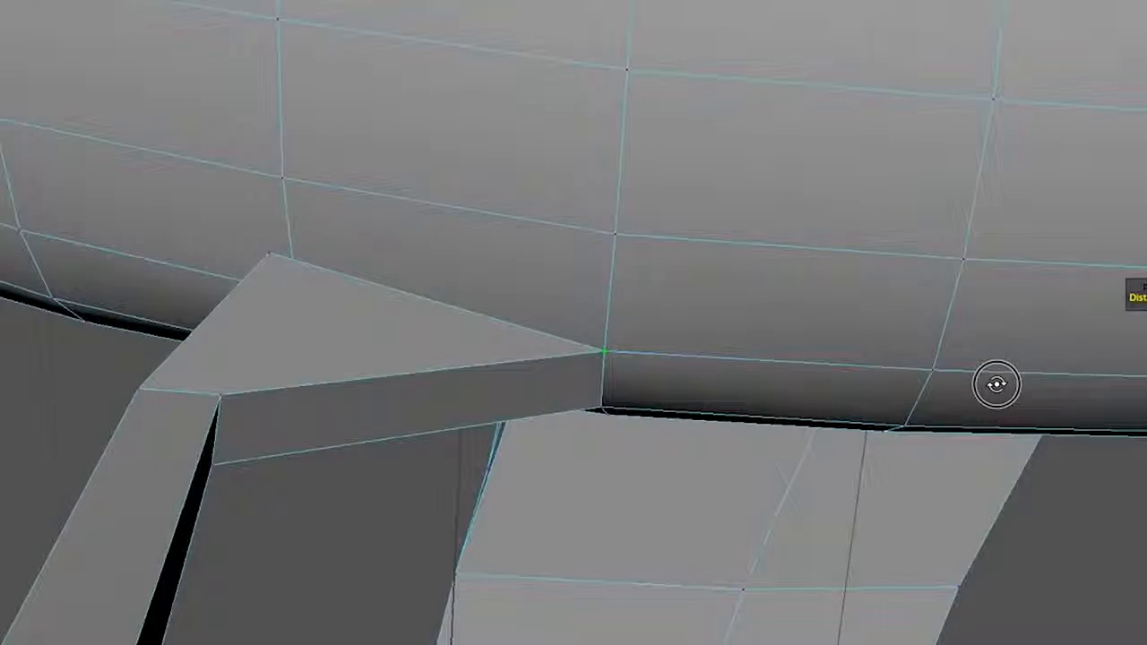
click(273, 257)
key(w)
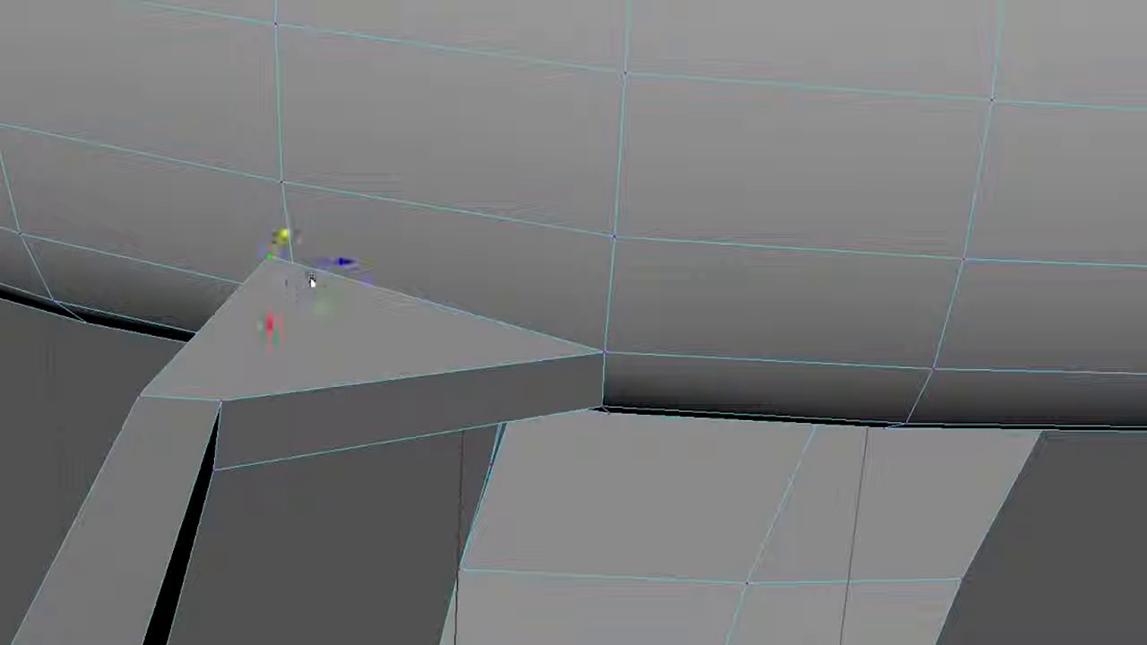
drag(338, 261, 393, 300)
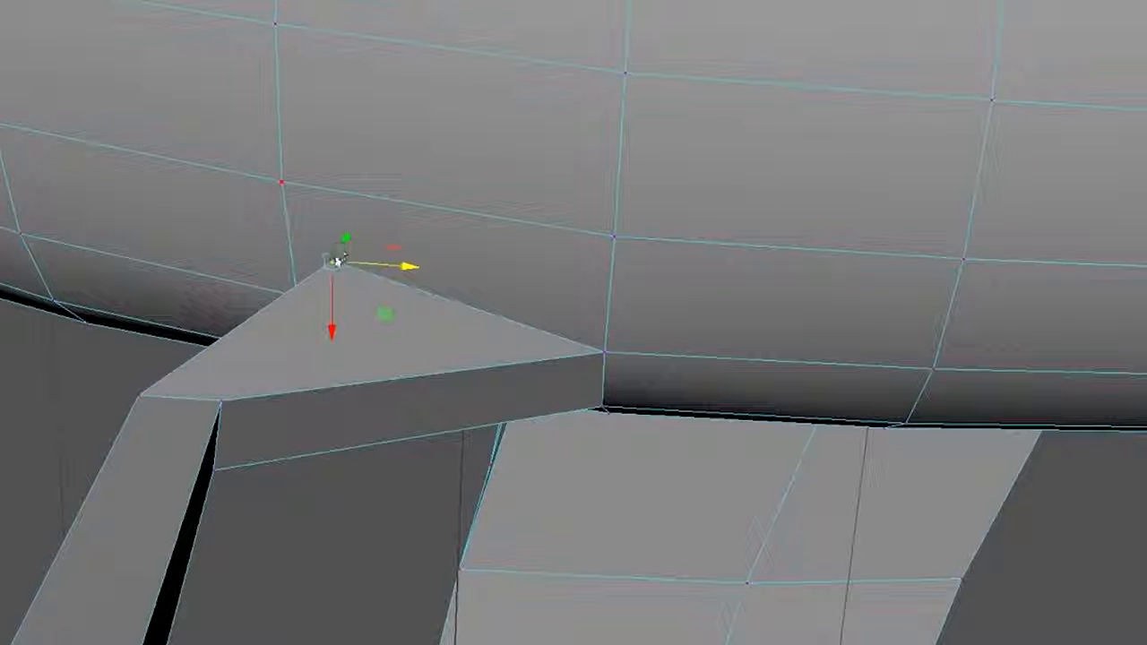
drag(325, 334, 330, 366)
drag(407, 312, 373, 312)
drag(299, 374, 302, 376)
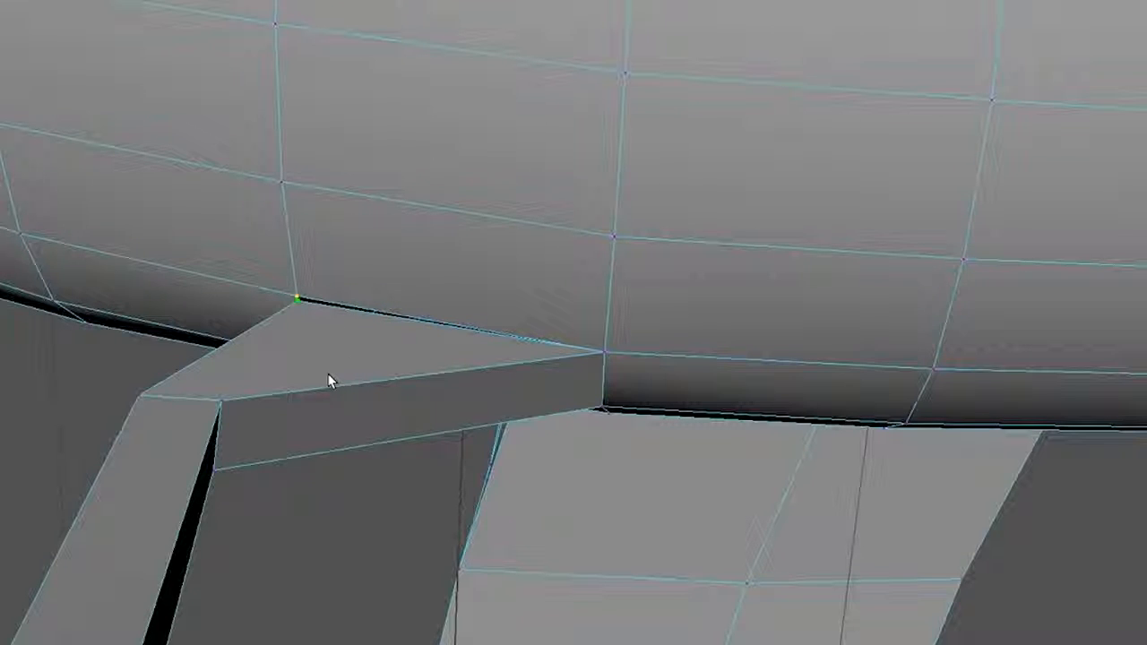
key(g)
- Turn on the smooth mesh preview and examine the leg joints on the whole bird
alt+drag(353, 394, 75, 474)
scroll(625, 381, down, 5)
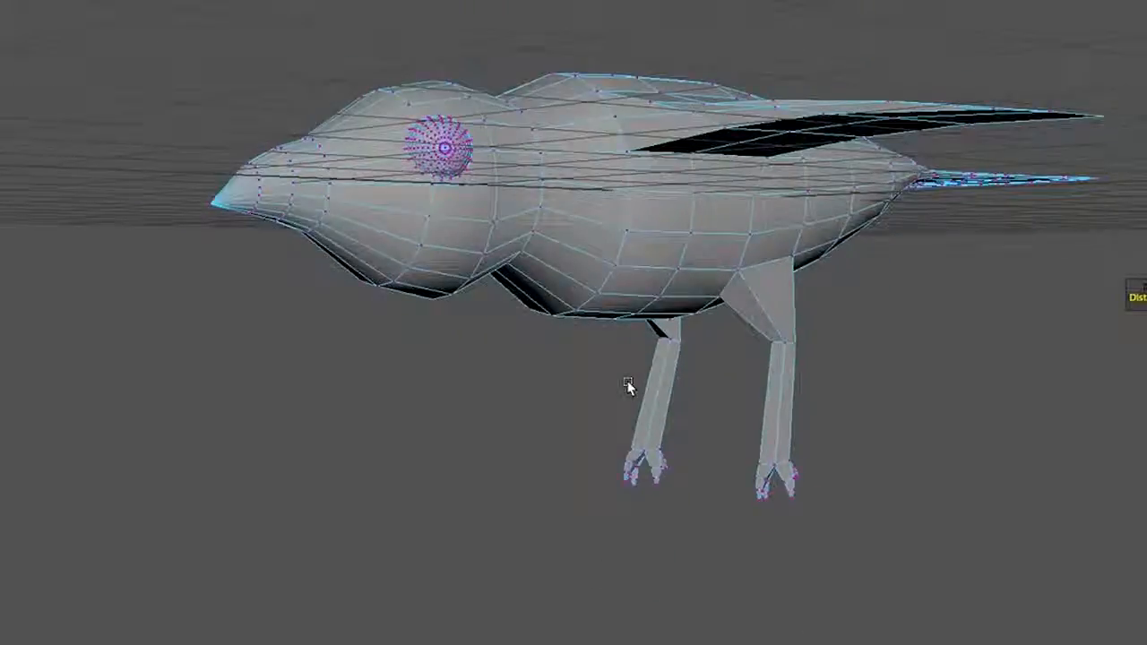
scroll(628, 386, up, 5)
scroll(623, 384, down, 5)
alt+drag(914, 418, 684, 394)
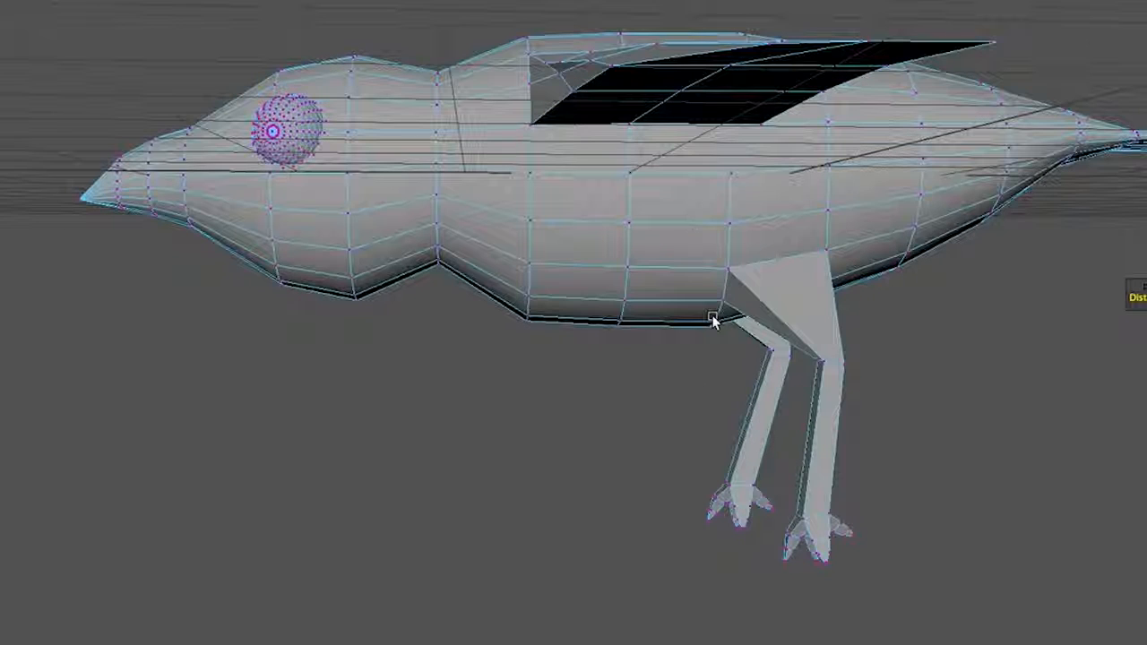
key(3)
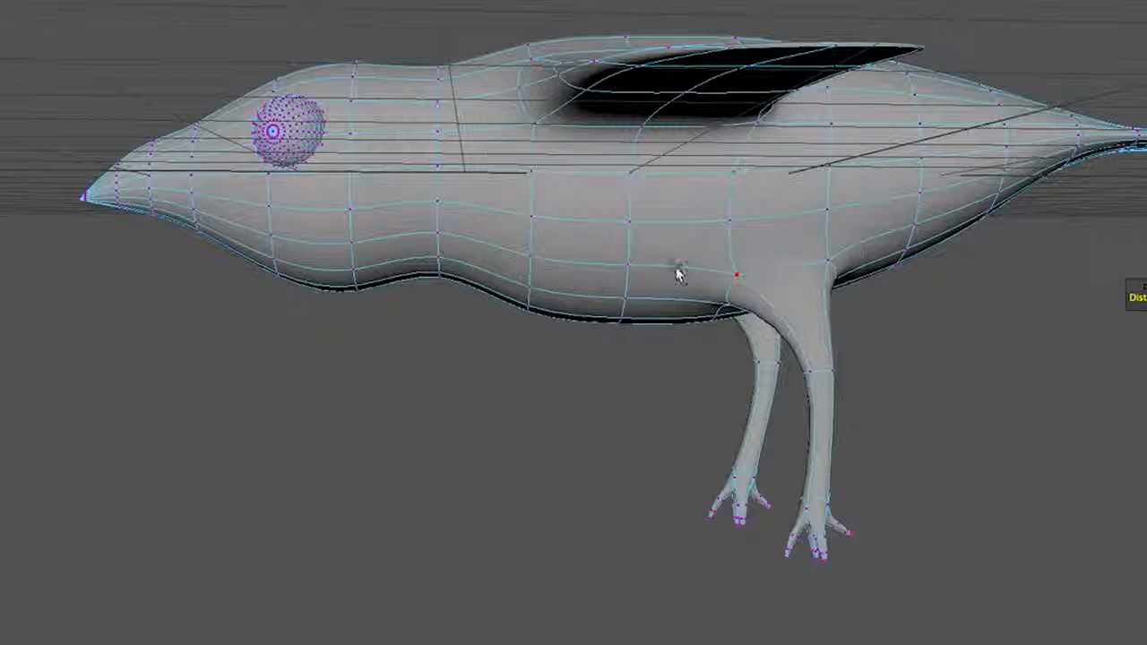
alt+drag(650, 421, 716, 419)
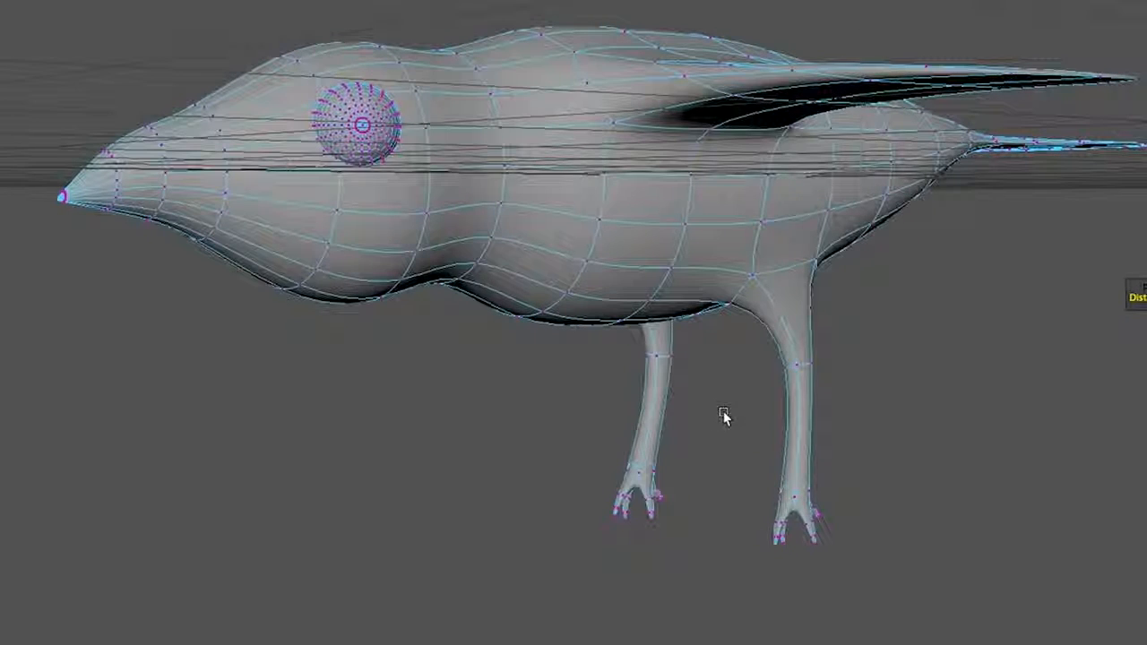
scroll(706, 324, down, 3)
- Return to object mode and raise the whole bird to a Translate Y of about 0.46 so its feet stand on the grid
right_drag(706, 267, 773, 239)
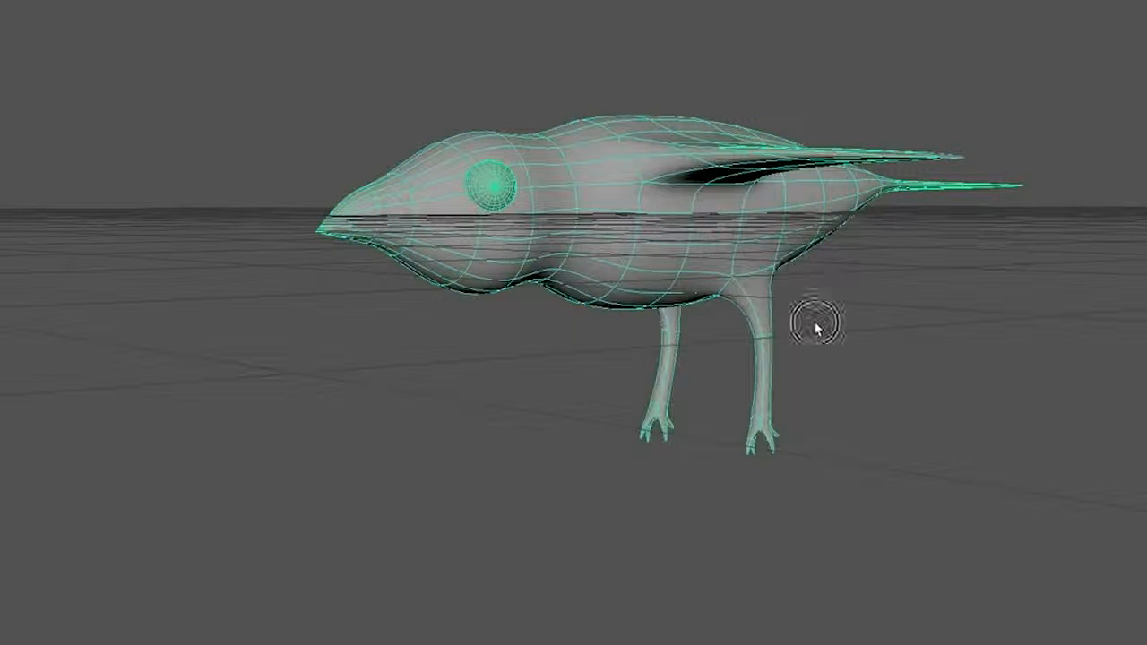
click(393, 422)
click(629, 205)
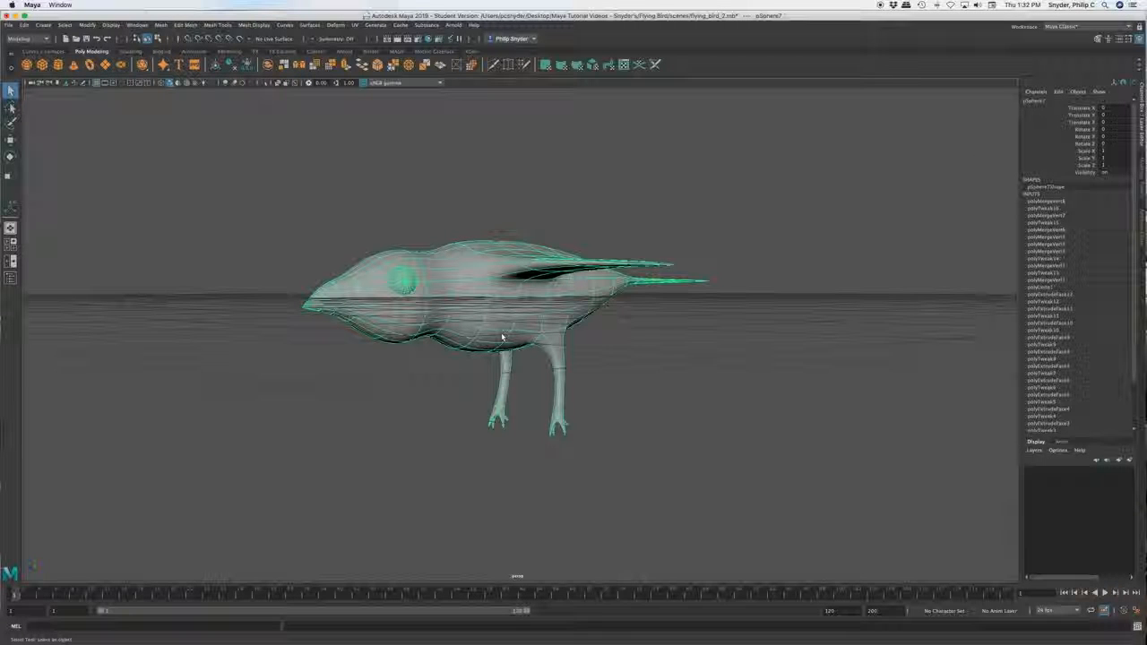
key(w)
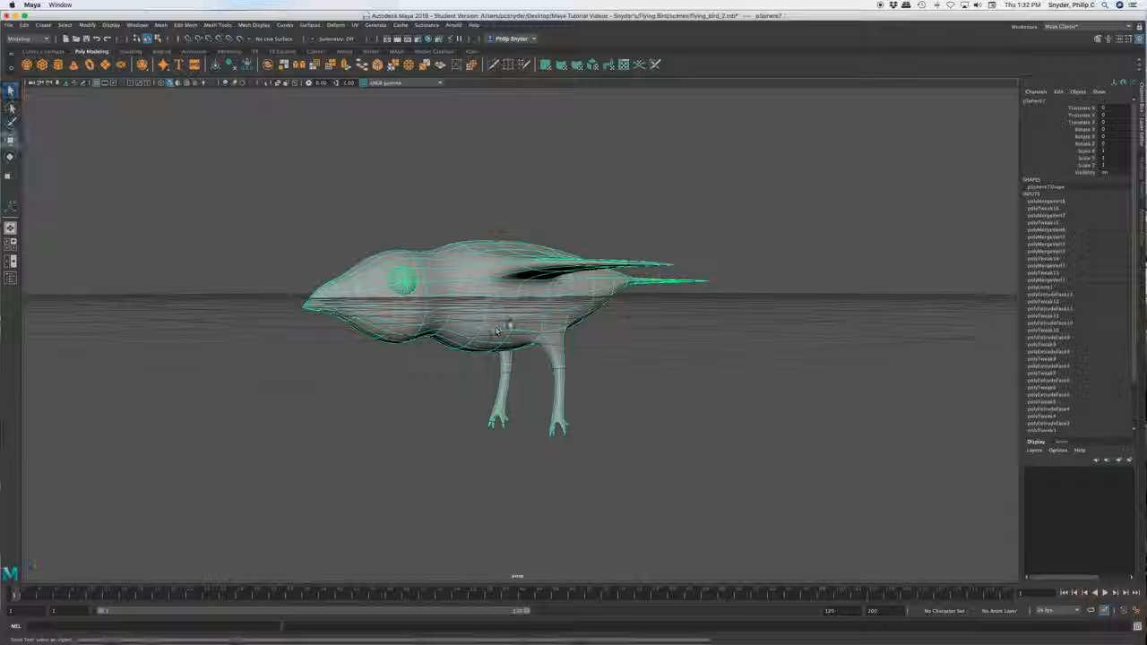
drag(517, 303, 548, 163)
alt+drag(549, 564, 522, 566)
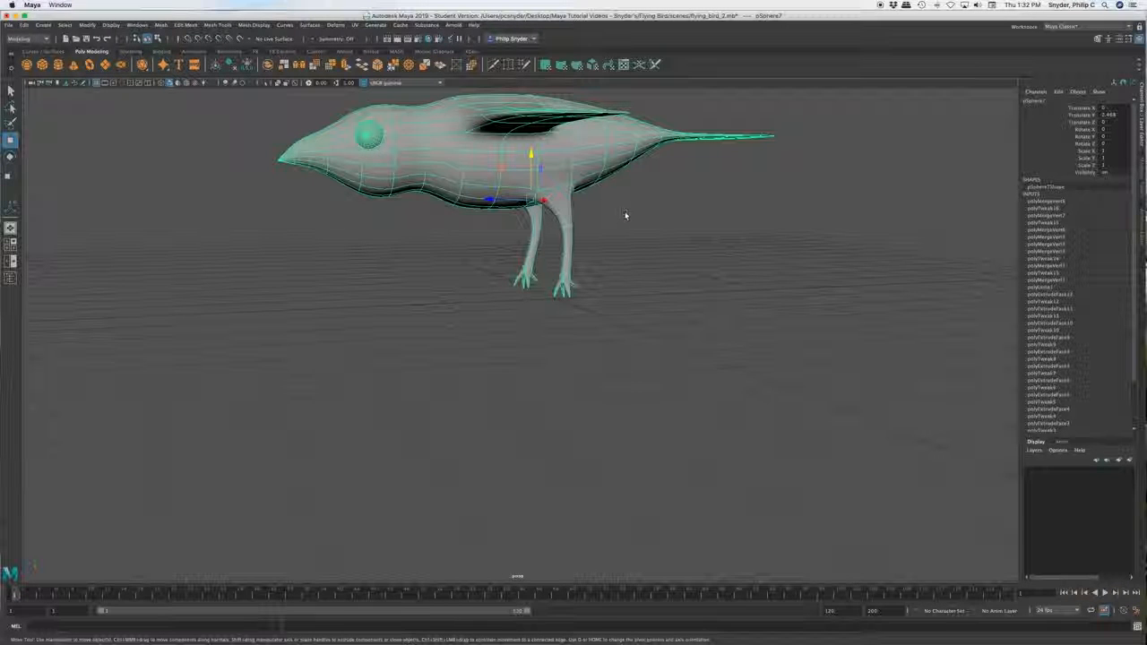
alt+drag(566, 211, 539, 159)
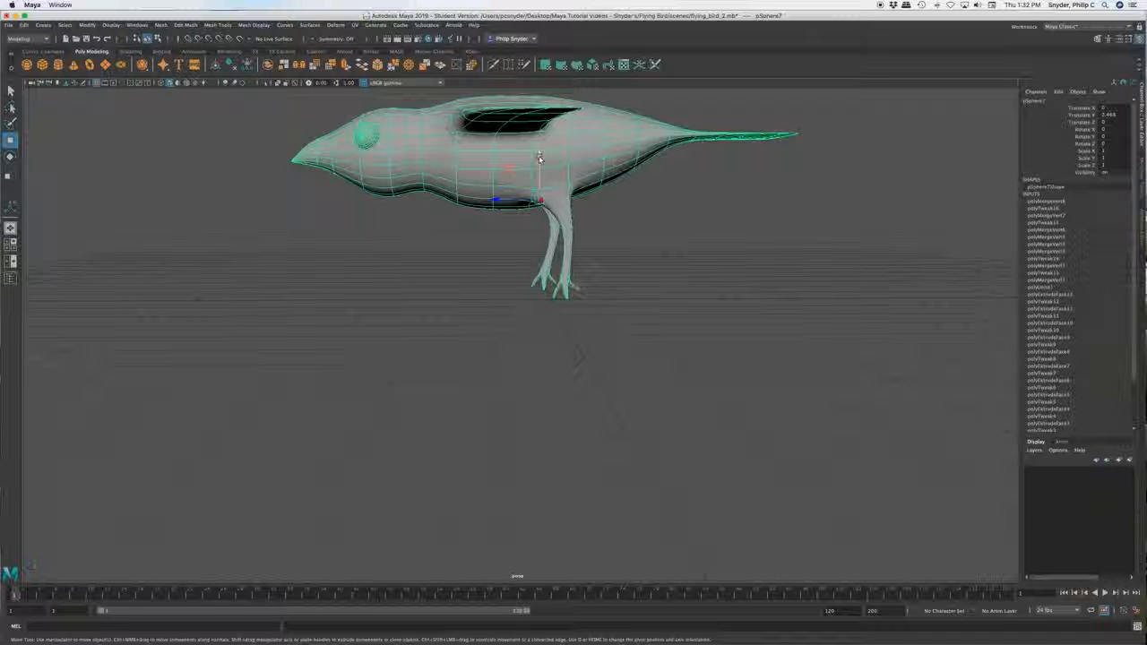
mouse_move(540, 157)
alt+mouse_down()
mouse_move(543, 138)
mouse_move(473, 274)
mouse_move(464, 256)
mouse_move(392, 248)
mouse_move(422, 235)
mouse_move(410, 211)
mouse_move(452, 208)
mouse_move(451, 337)
alt+mouse_up()
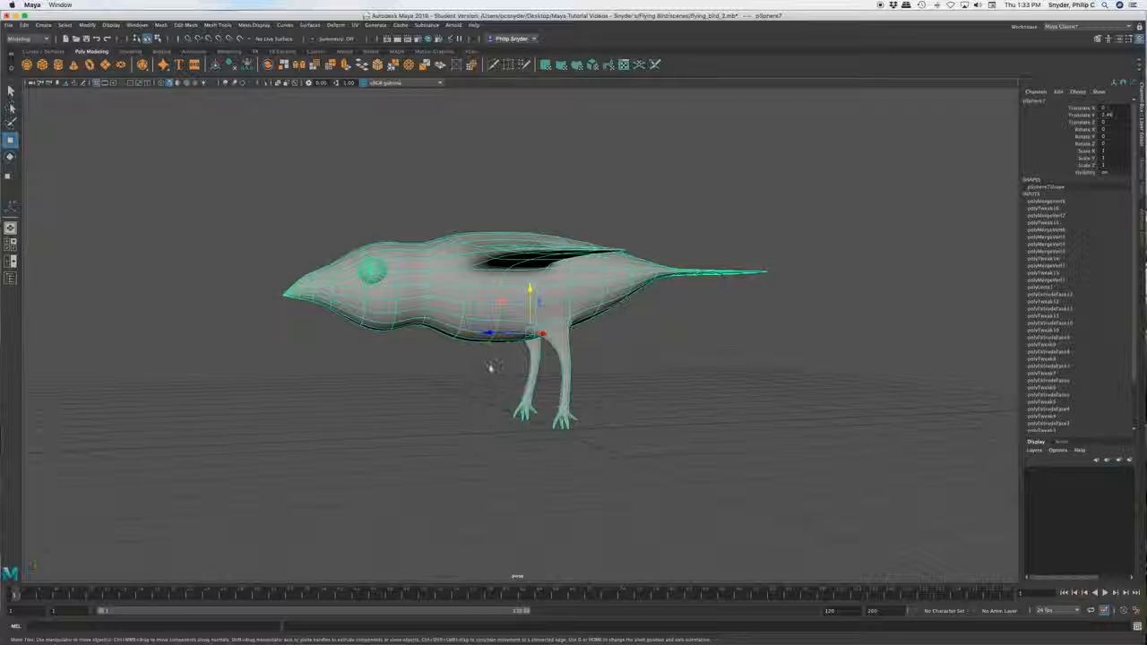
key(3)
key(1)
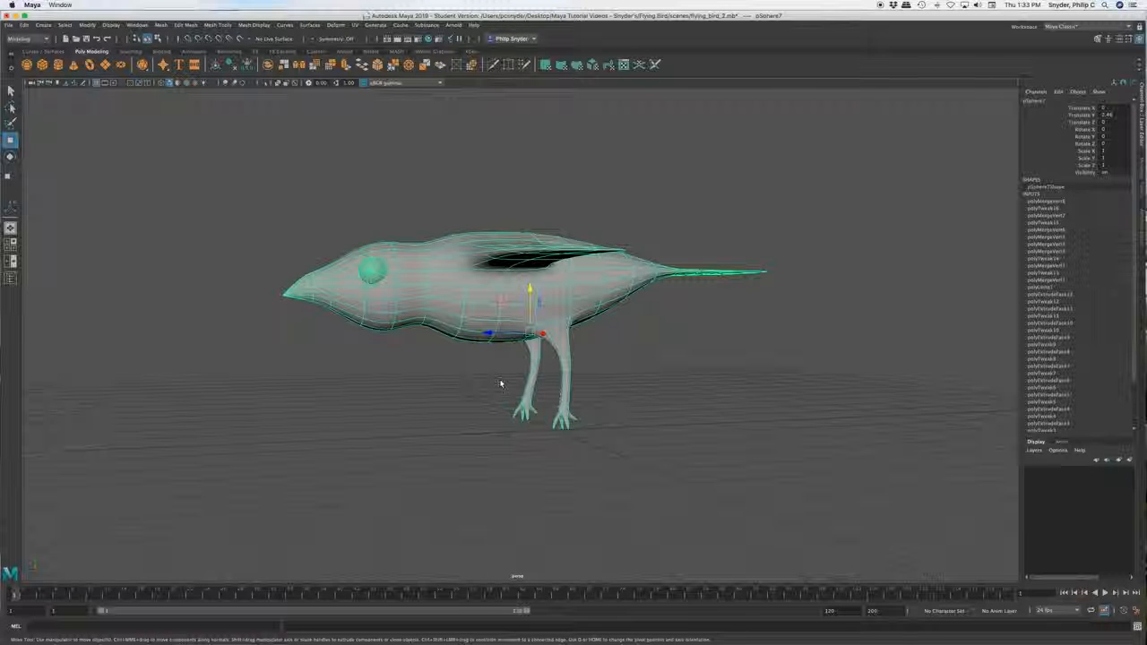
- Turn off the smooth preview, select all vertices of the bird's left foot, and scale them vertically to lengthen the toes
alt+drag(502, 383, 527, 358)
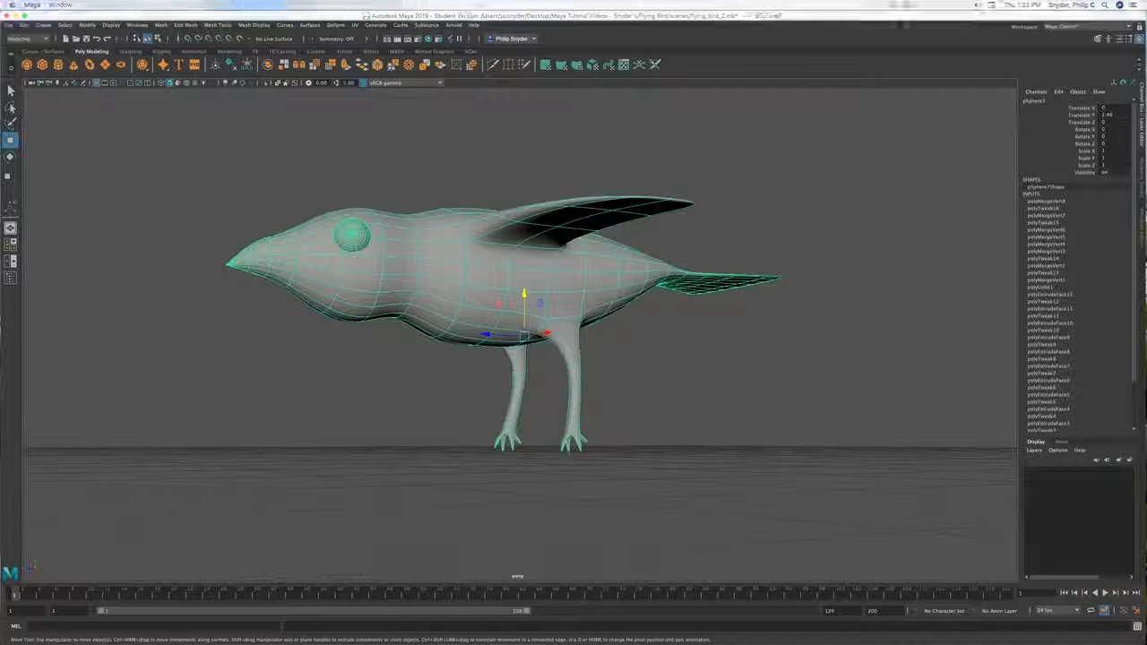
click(512, 464)
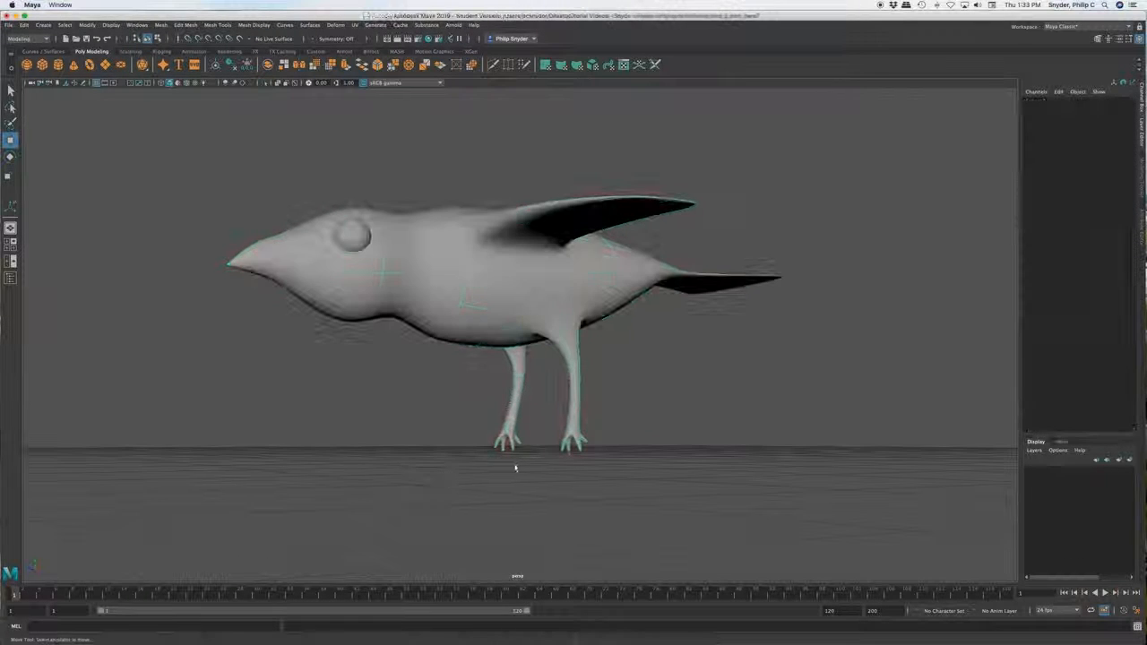
click(507, 434)
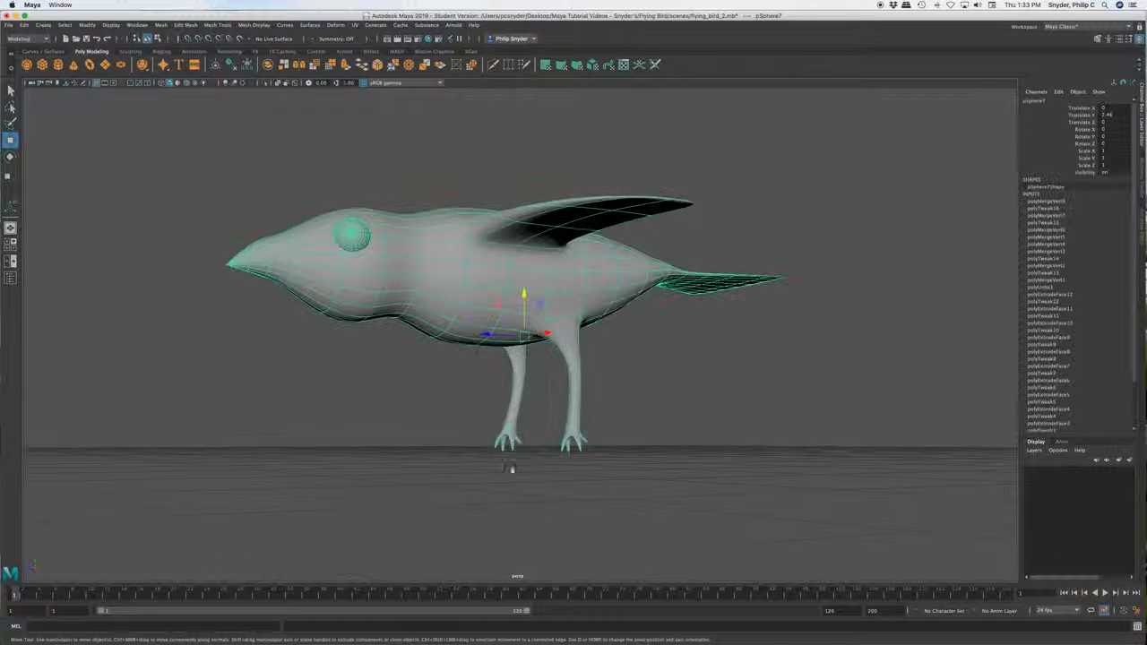
alt+drag(524, 465, 590, 473)
scroll(431, 487, up, 5)
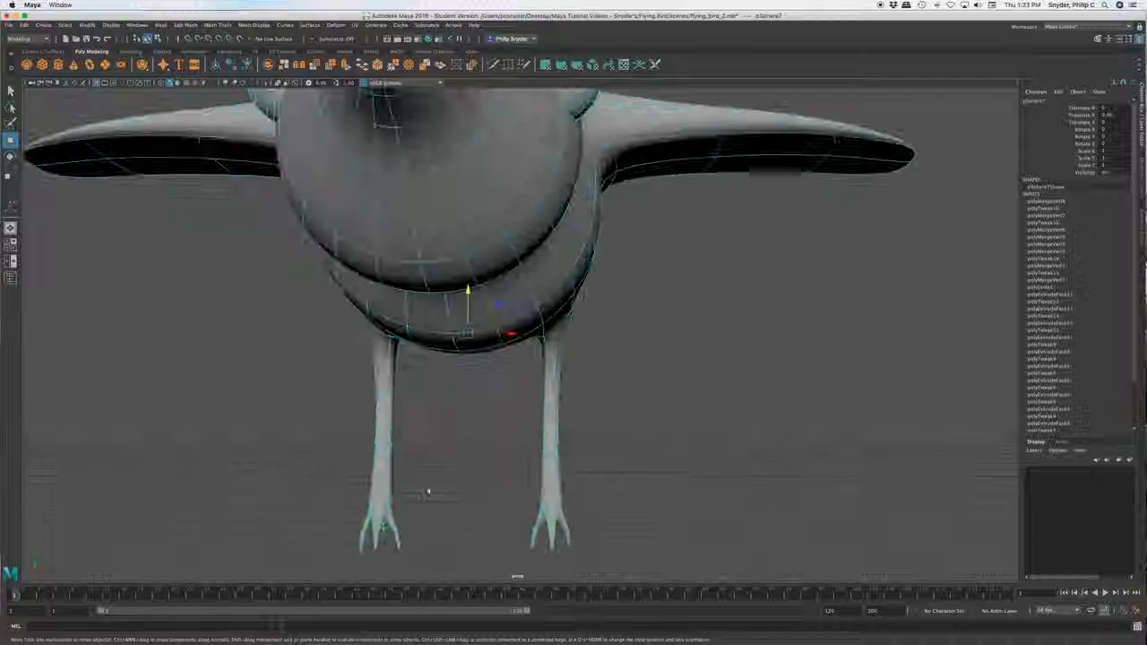
alt+drag(457, 473, 479, 284)
alt+drag(476, 381, 375, 391)
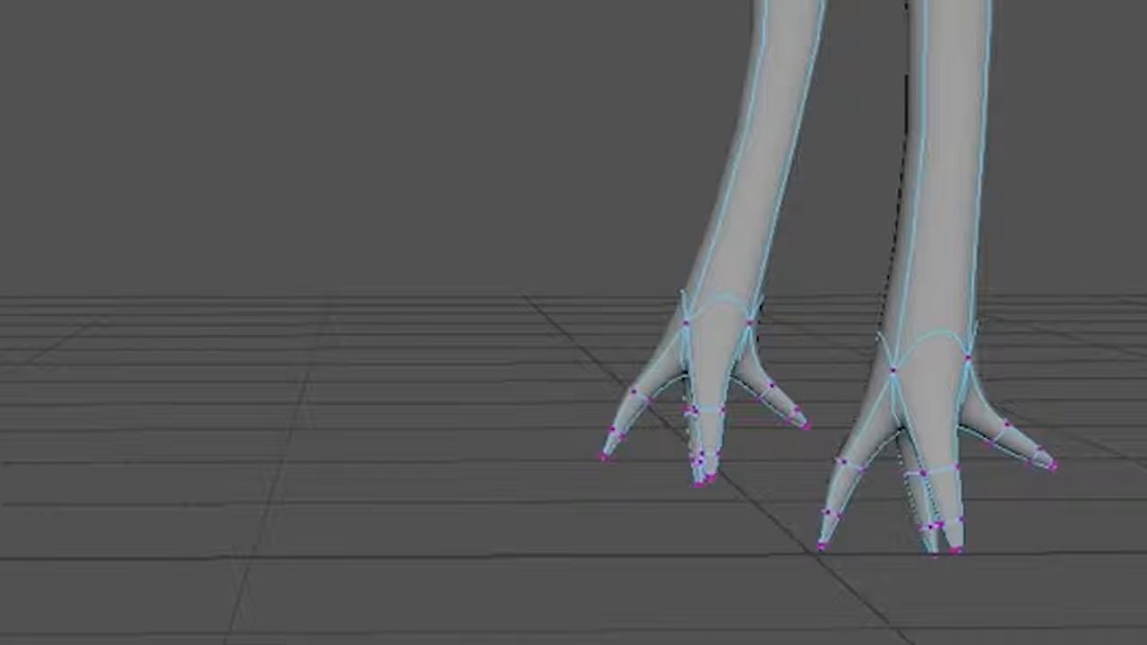
key(1)
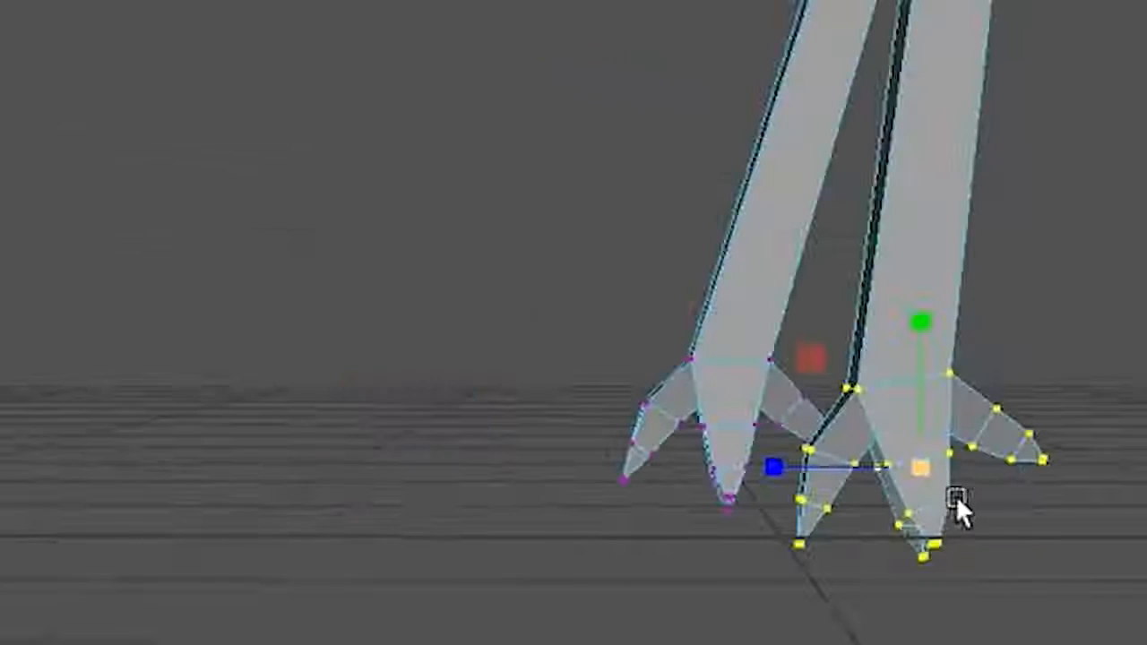
drag(923, 315, 921, 222)
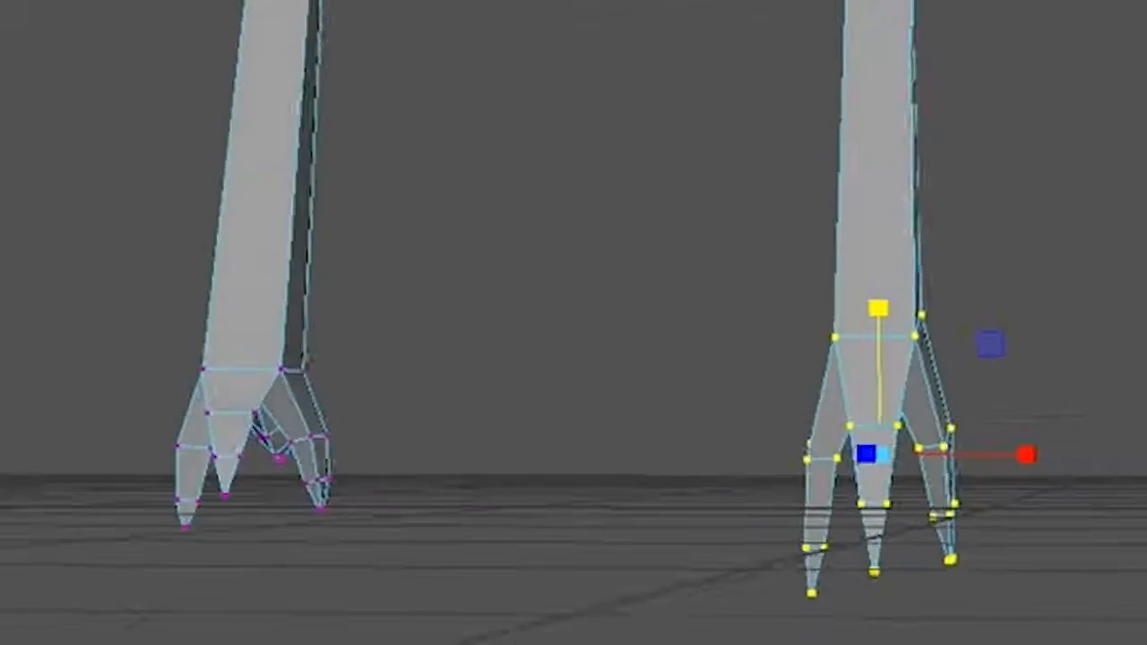
- Select toe-tip vertices on the left foot and adjust them so the toes end at a similar height
alt+drag(574, 322, 385, 339)
alt+drag(852, 495, 860, 625)
click(975, 509)
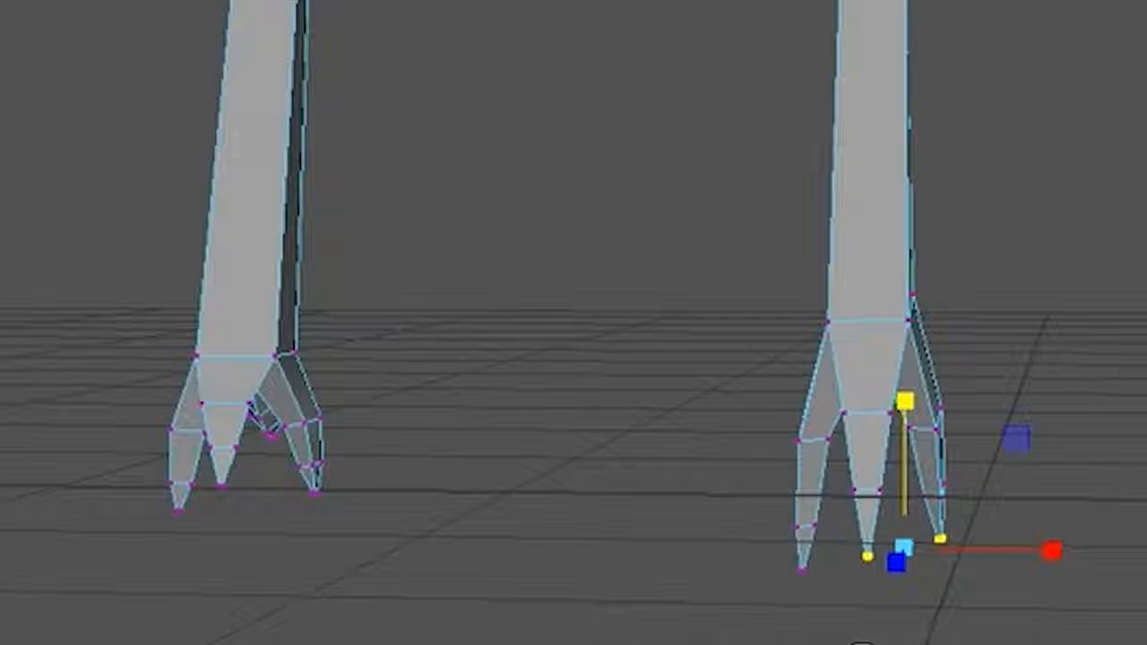
drag(907, 399, 685, 416)
drag(1008, 432, 961, 519)
drag(963, 476, 1001, 524)
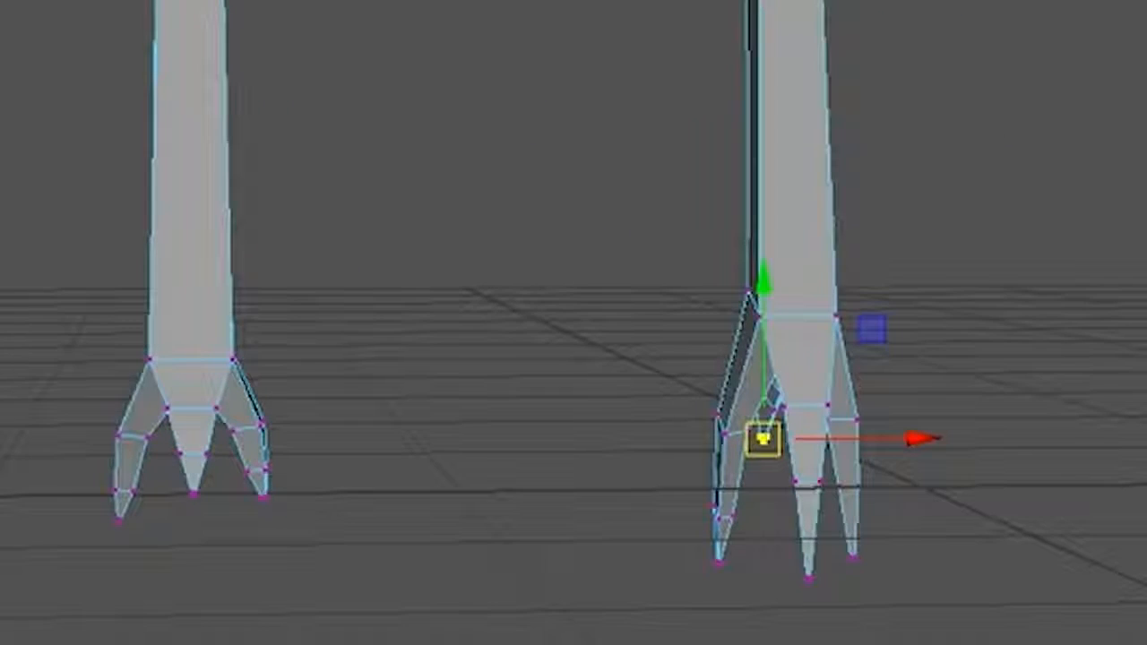
- Select all vertices of the bird's right foot and scale them vertically to match the left foot's length
drag(32, 274, 415, 619)
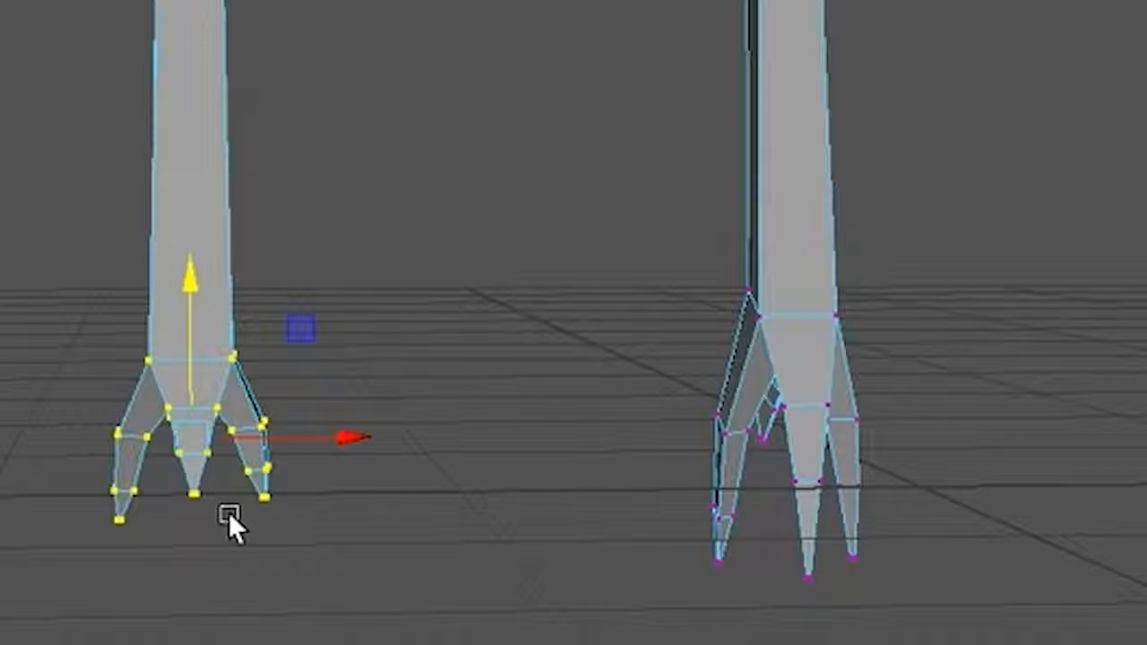
key(r)
drag(189, 291, 212, 208)
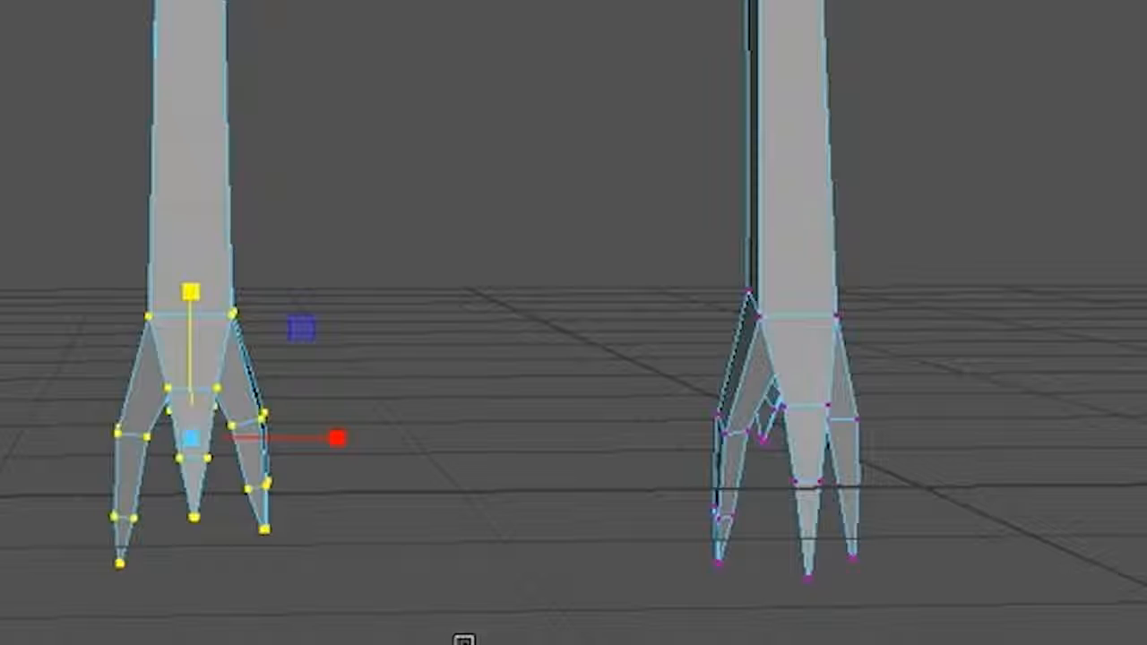
- Lower the tip vertices of the right foot's inner and middle toes to the level of its outer toe
mouse_move(269, 233)
alt+mouse_down()
mouse_move(144, 269)
mouse_move(125, 260)
mouse_move(260, 198)
mouse_move(255, 219)
alt+mouse_up()
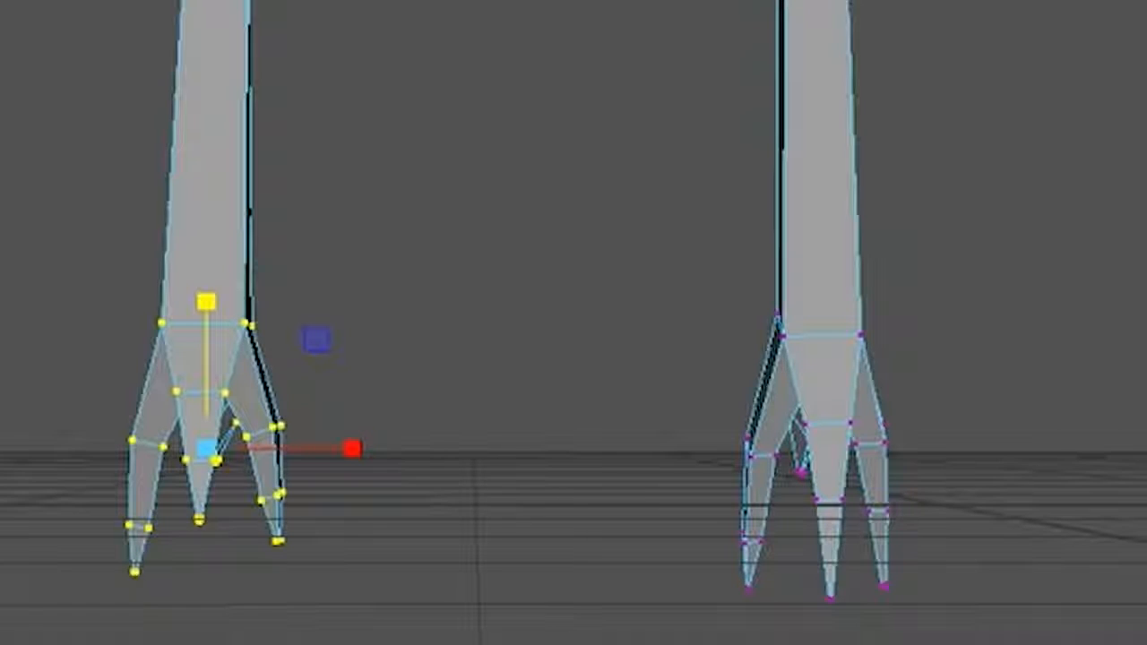
alt+drag(315, 554, 314, 368)
key(w)
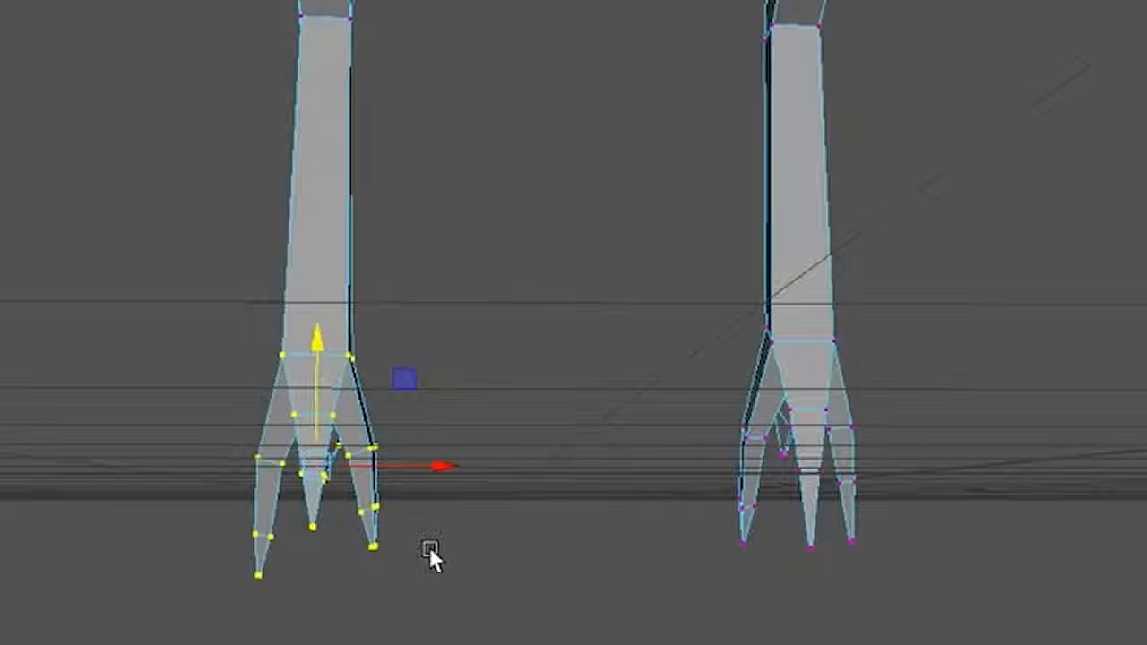
click(428, 545)
drag(287, 519, 428, 584)
drag(344, 408, 353, 448)
click(329, 615)
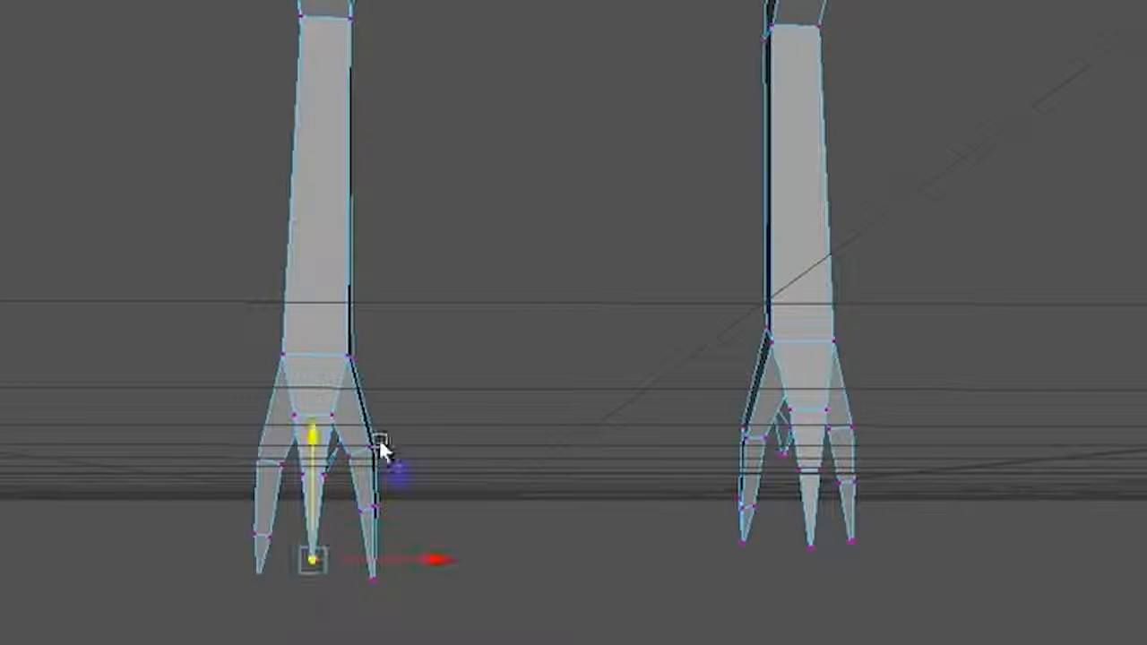
drag(306, 427, 311, 457)
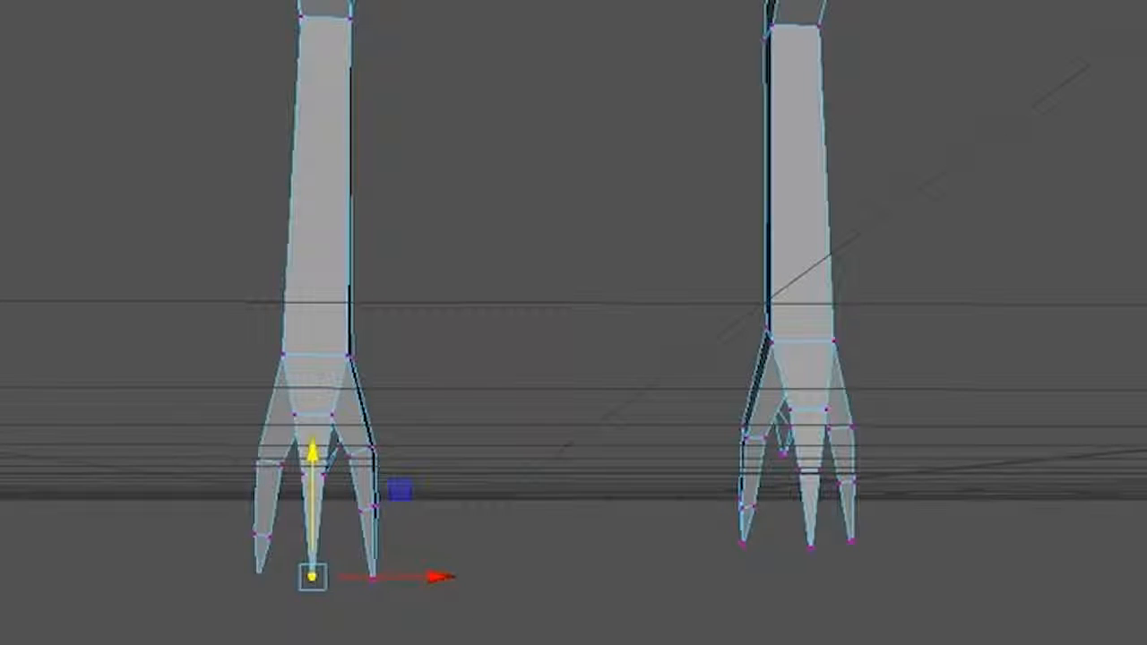
- Select the left foot's vertices and move them forward in the side view toward the other foot
alt+drag(798, 644, 915, 404)
alt+right_drag(914, 403, 844, 101)
alt+drag(844, 100, 890, 135)
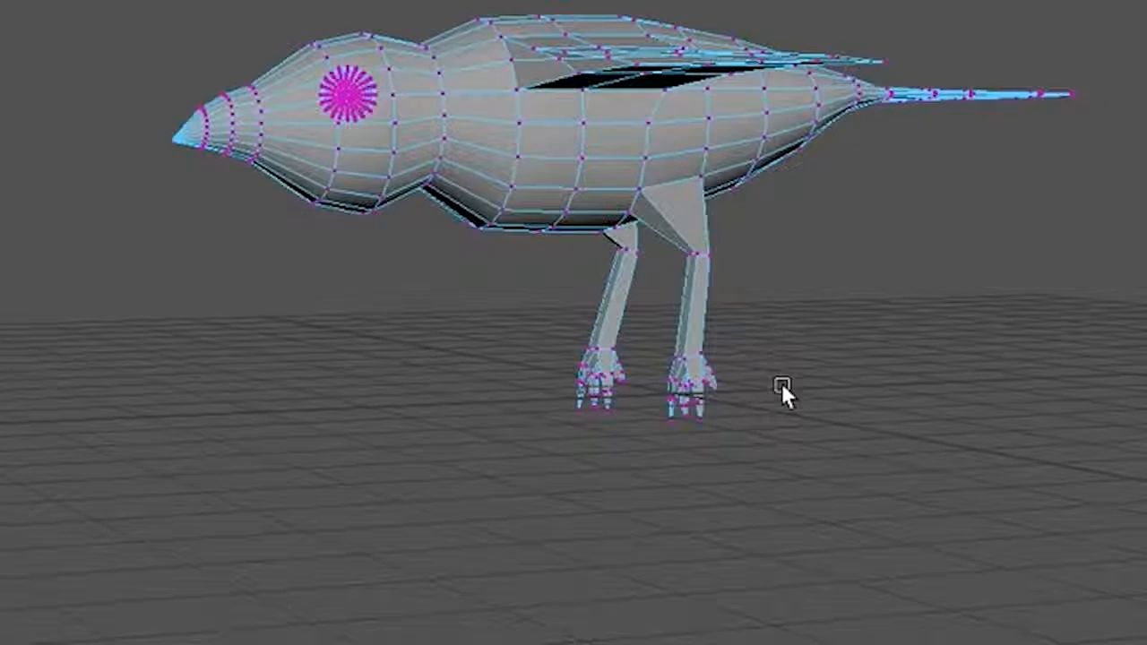
drag(780, 328, 654, 451)
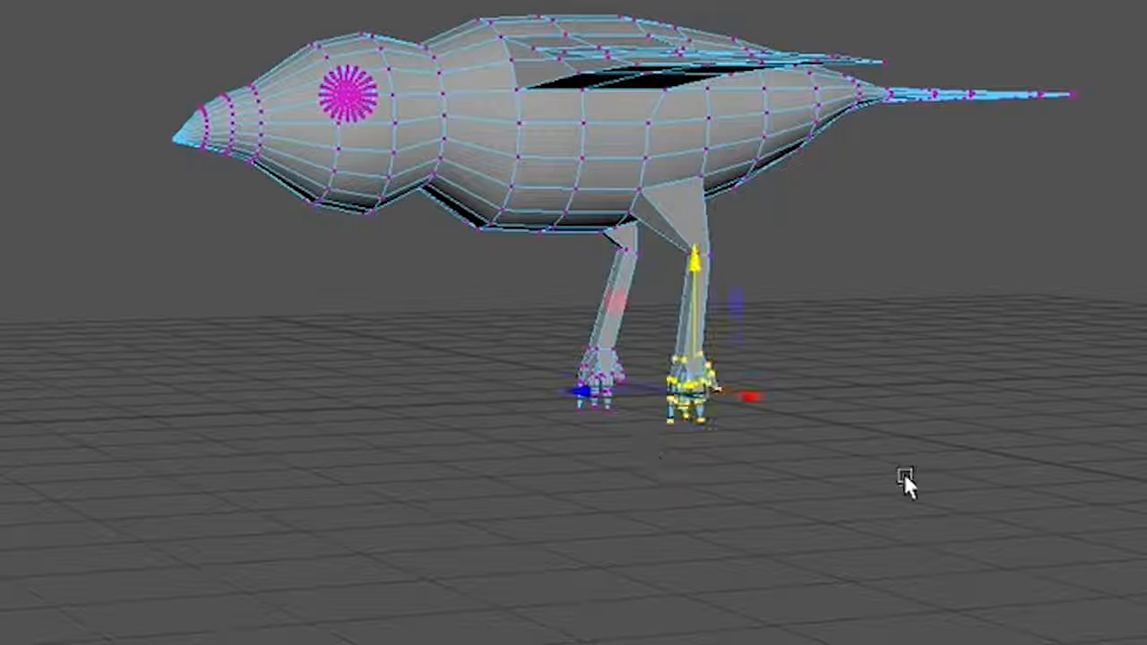
key(space)
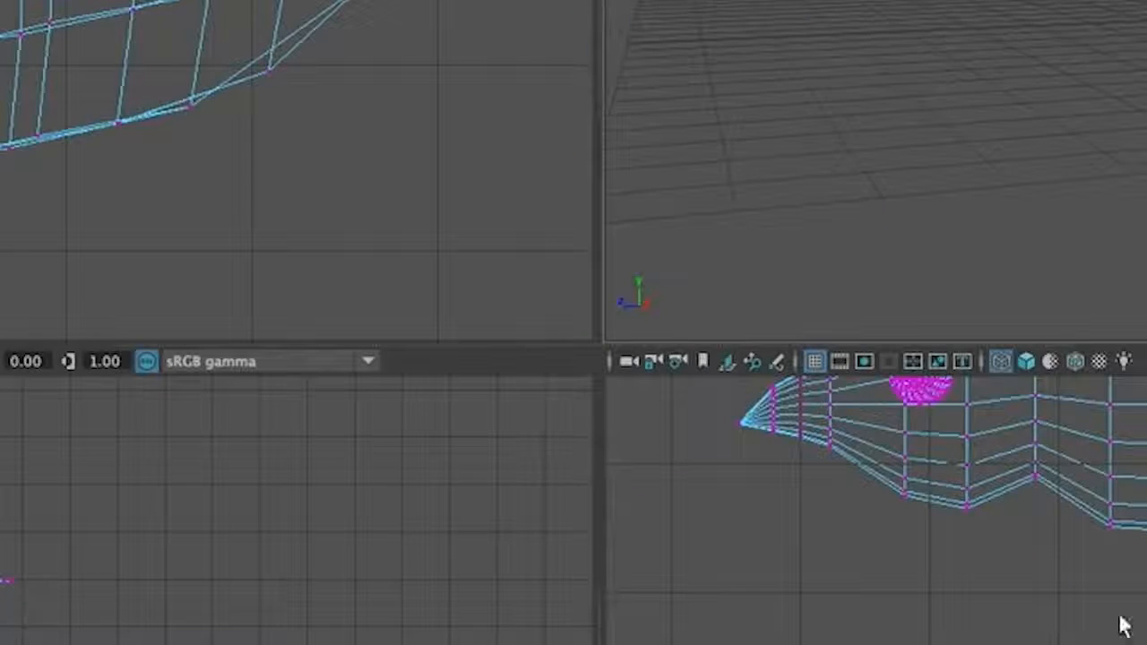
key(space)
drag(545, 348, 497, 335)
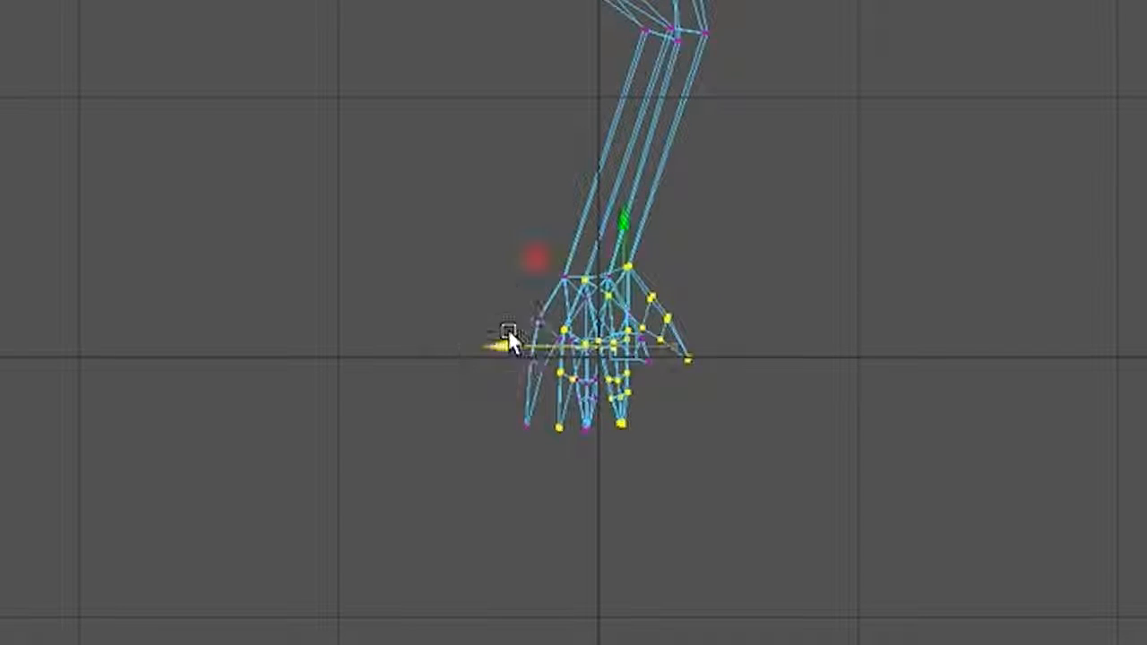
scroll(653, 386, up, 3)
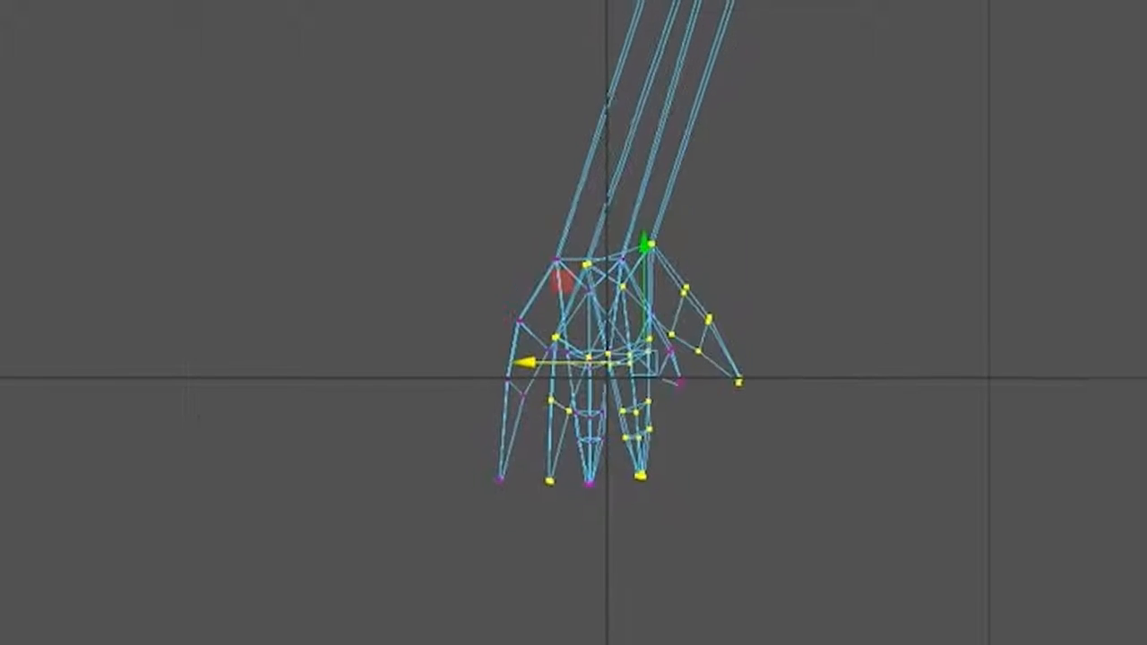
- Add the left leg's knee vertices to the selection, shift knee and foot forward toward the other leg, and deselect in the perspective view
drag(706, 165, 785, 188)
shift+drag(790, 193, 795, 187)
drag(625, 383, 592, 377)
key(space)
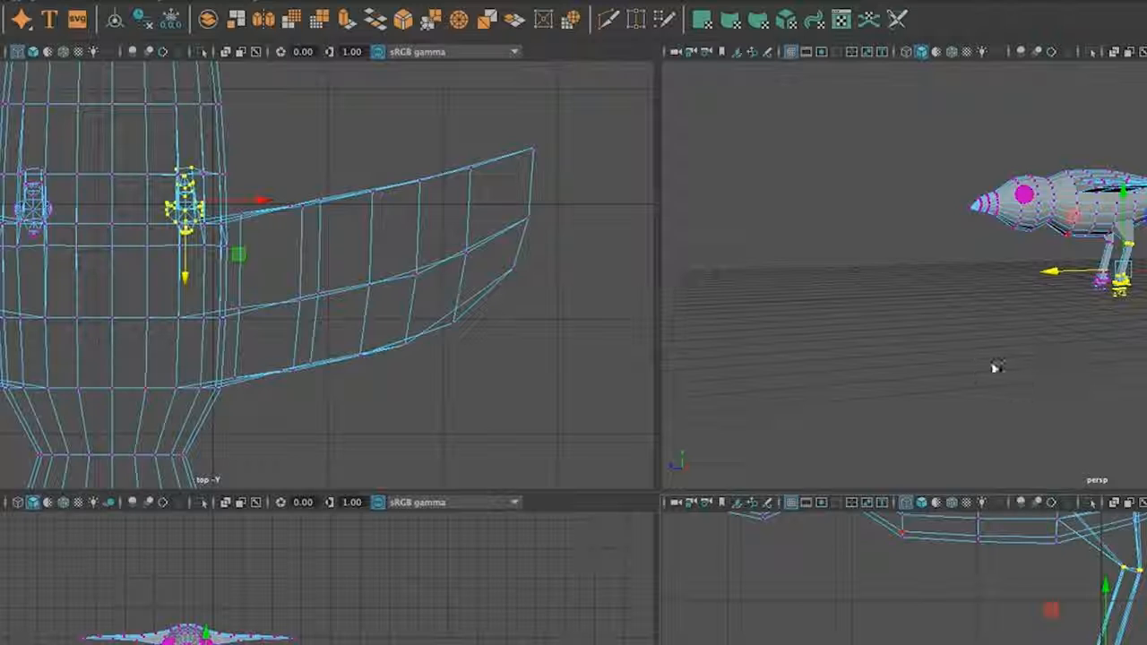
key(space)
click(953, 429)
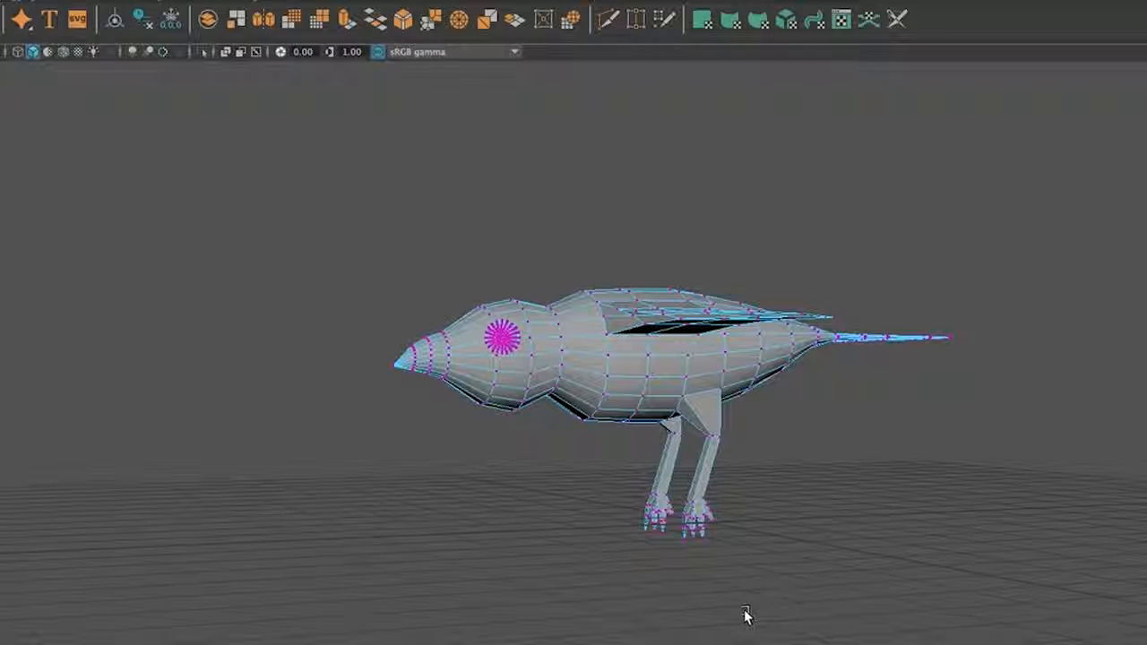
- Show the whole bird in the top view, return it to object mode, and deselect it
key(space)
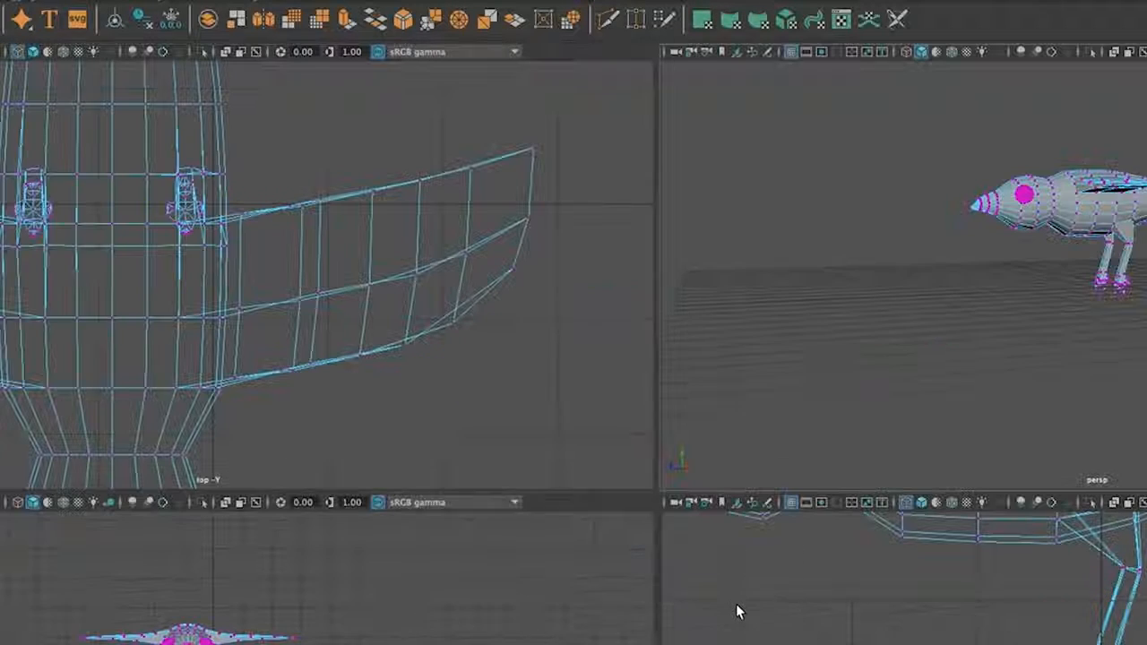
key(space)
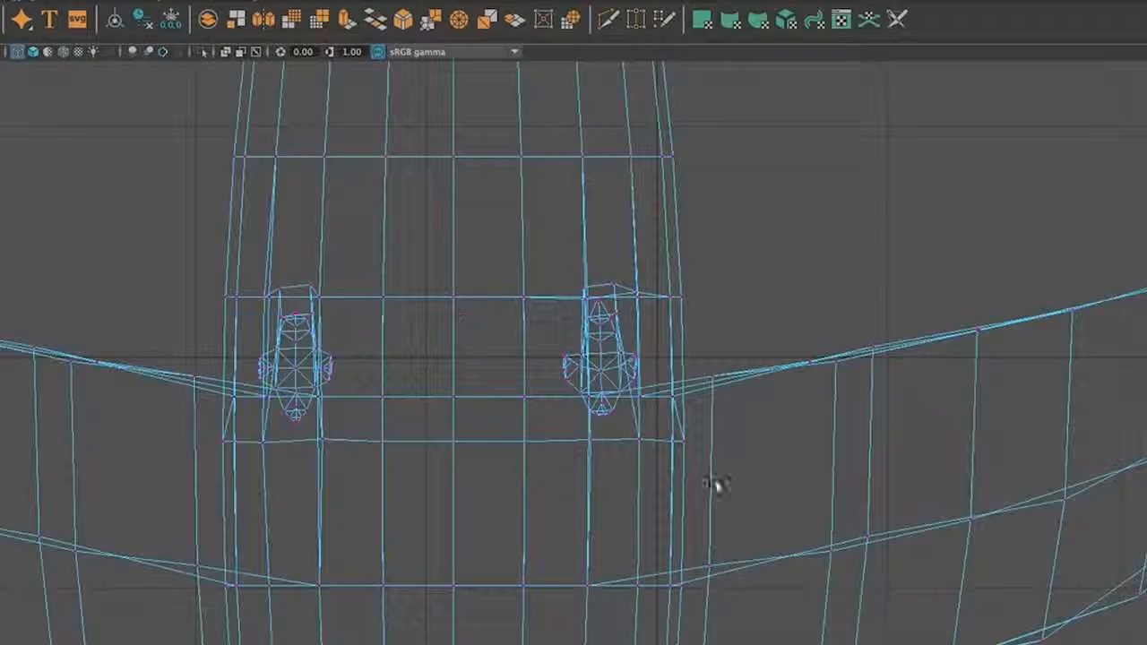
scroll(695, 466, down, 4)
scroll(696, 466, up, 3)
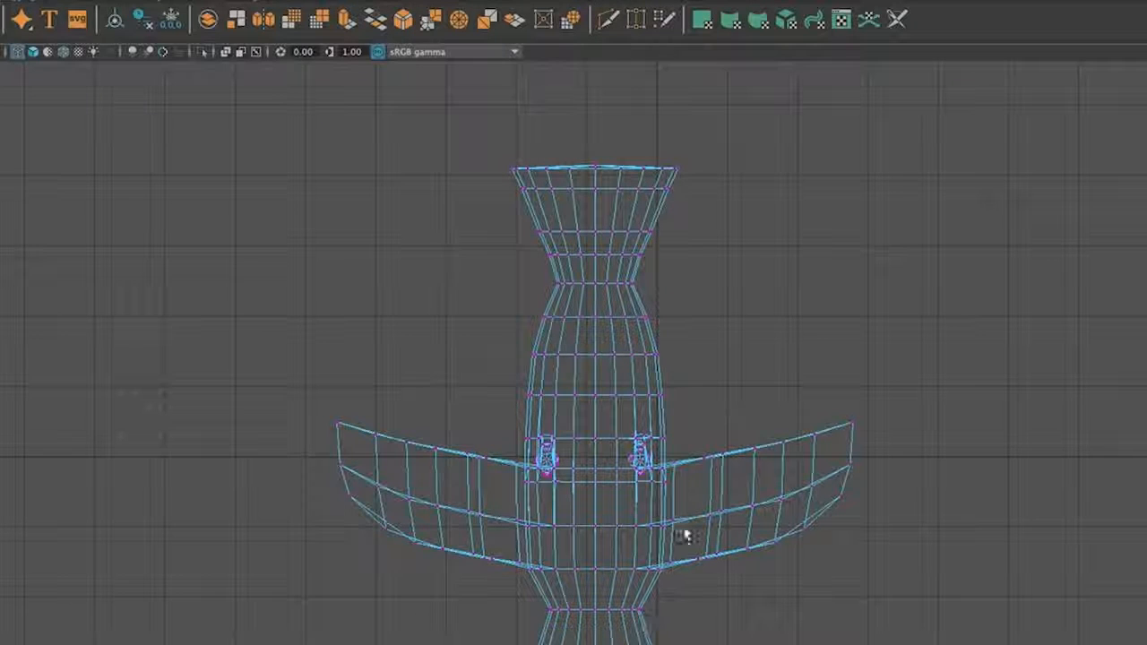
click(588, 529)
right_drag(589, 528, 678, 509)
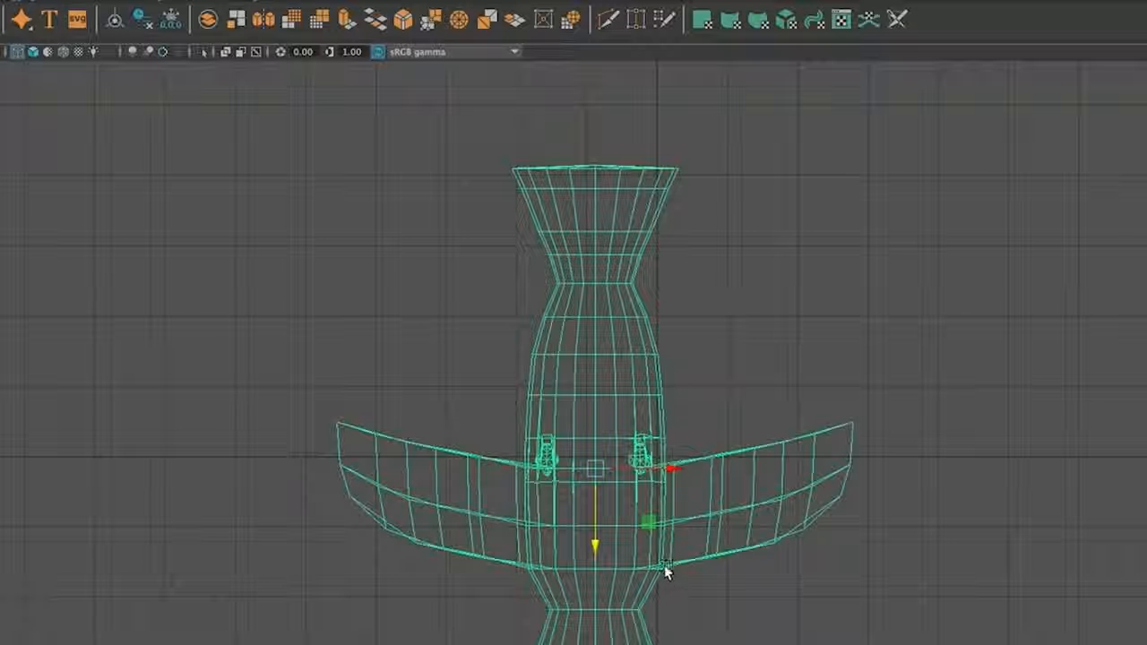
click(658, 587)
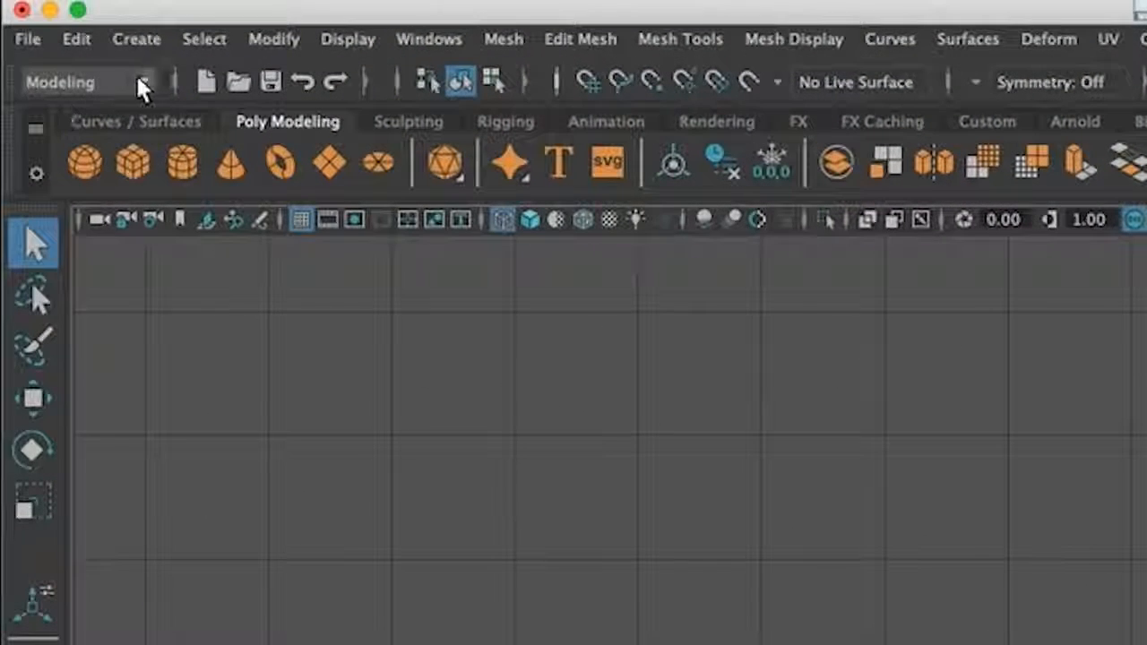
- Switch to the Rigging menu set and use Create Joints to place a joint on the body's centreline between the legs
click(143, 83)
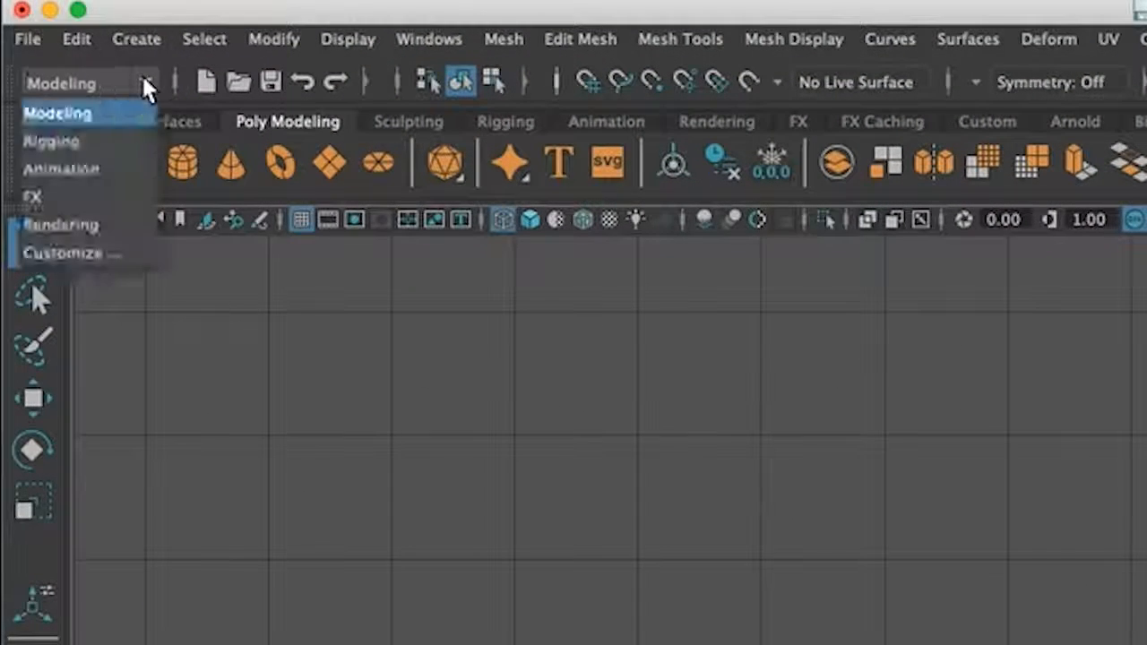
click(134, 144)
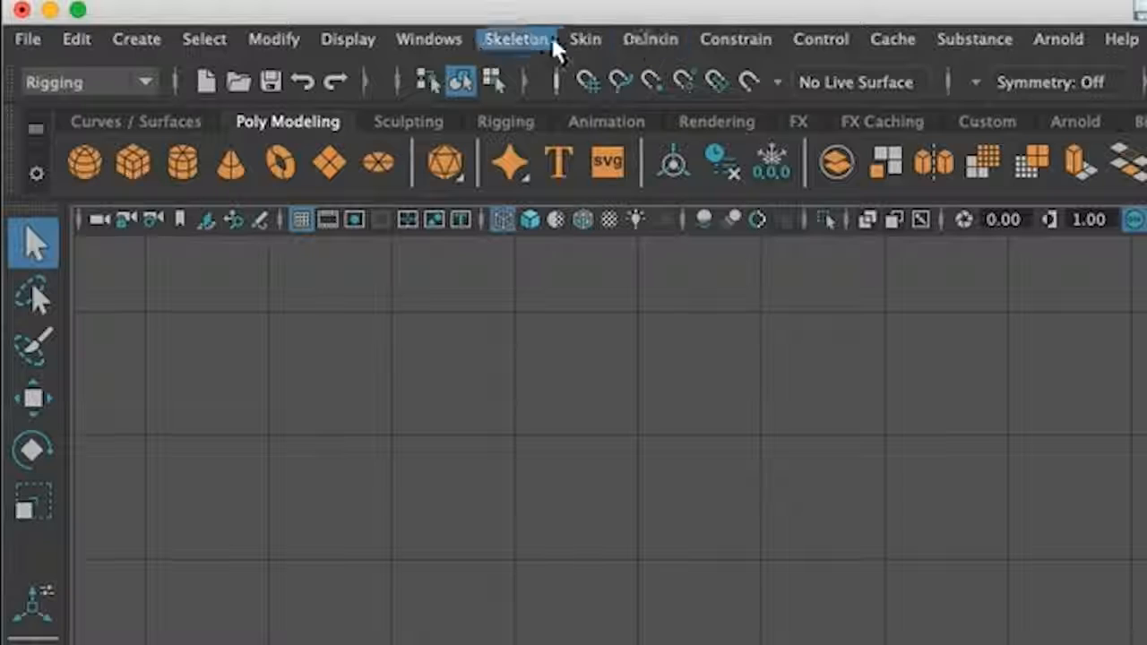
click(528, 47)
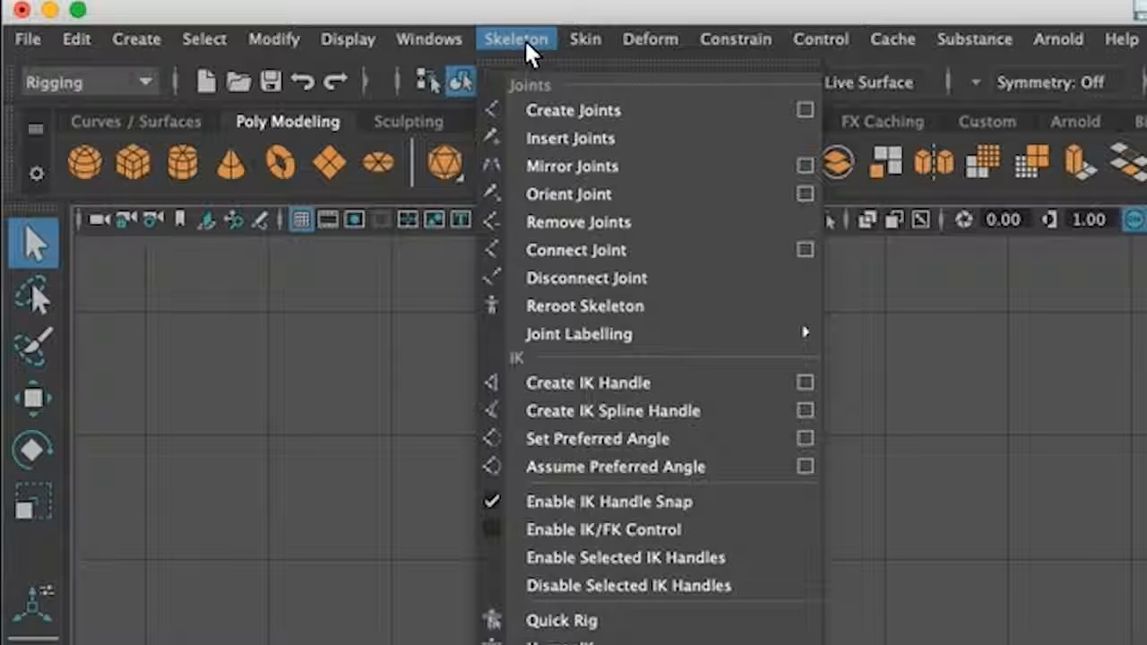
click(581, 119)
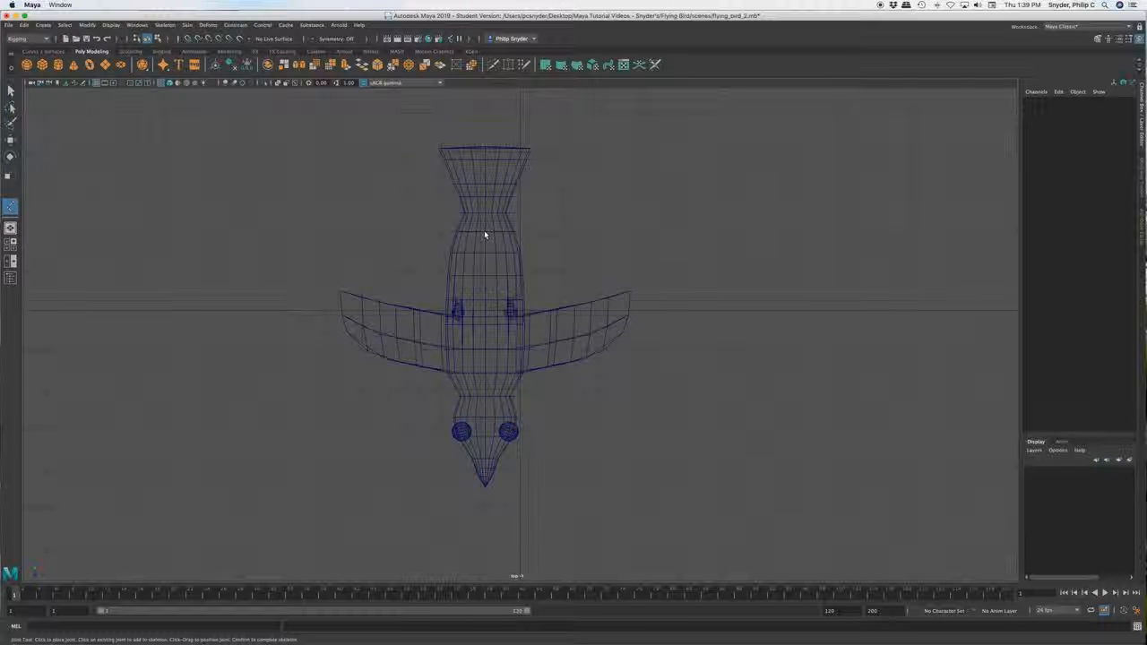
click(485, 310)
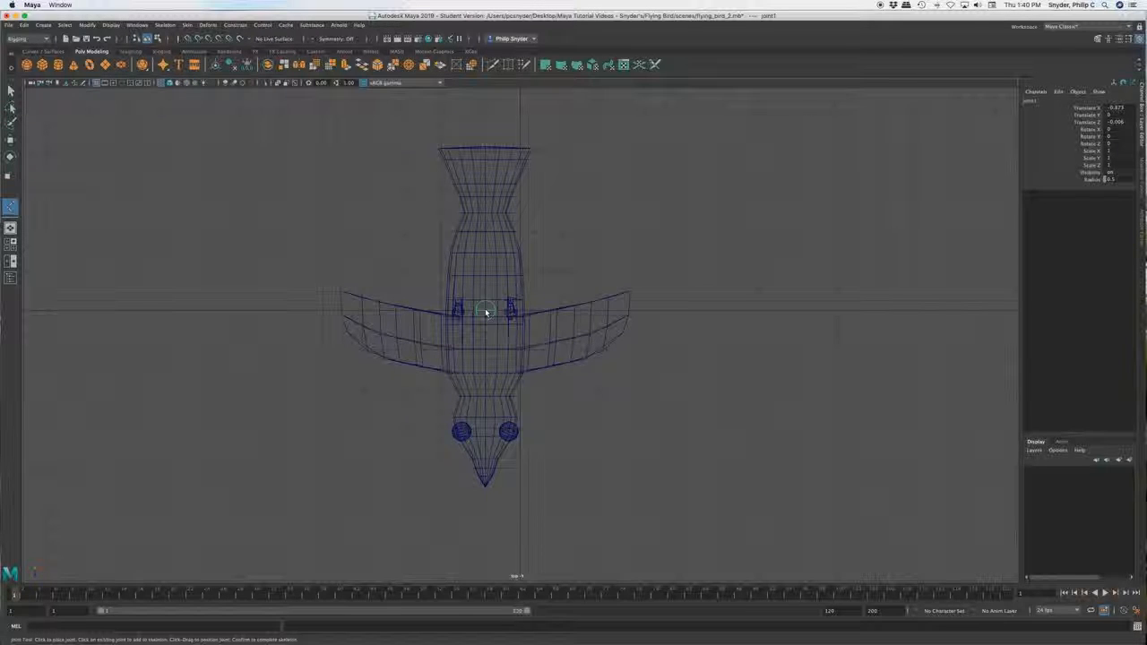
- Move the root joint straight up from the ground into the bird's body in the side view, to about 2.71 in Y
key(space)
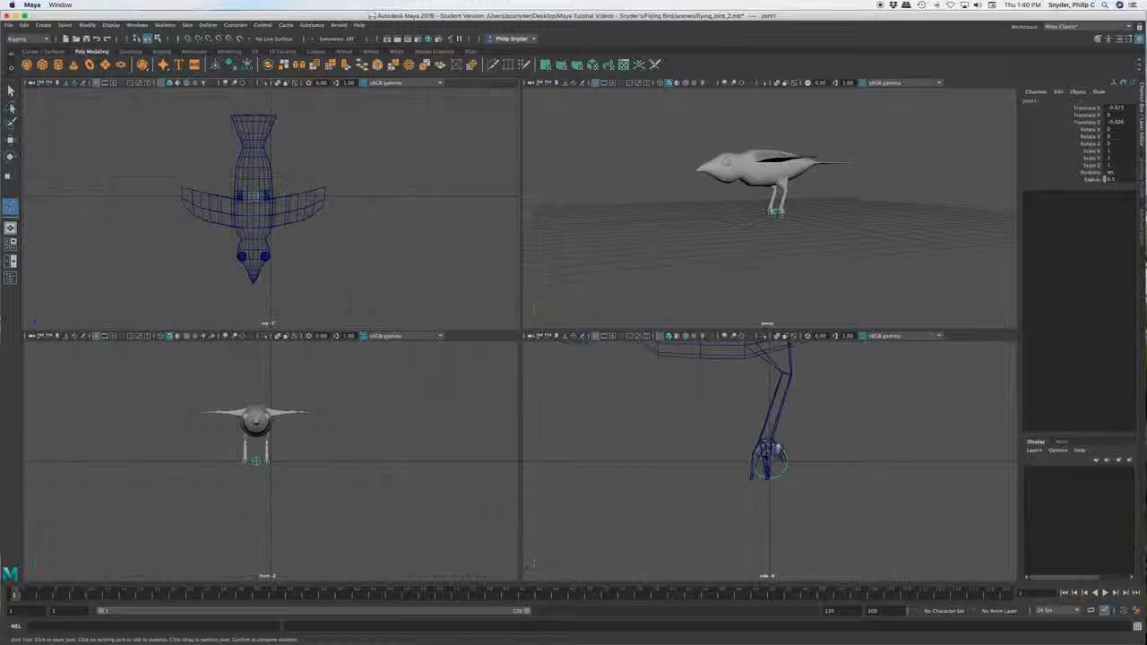
key(space)
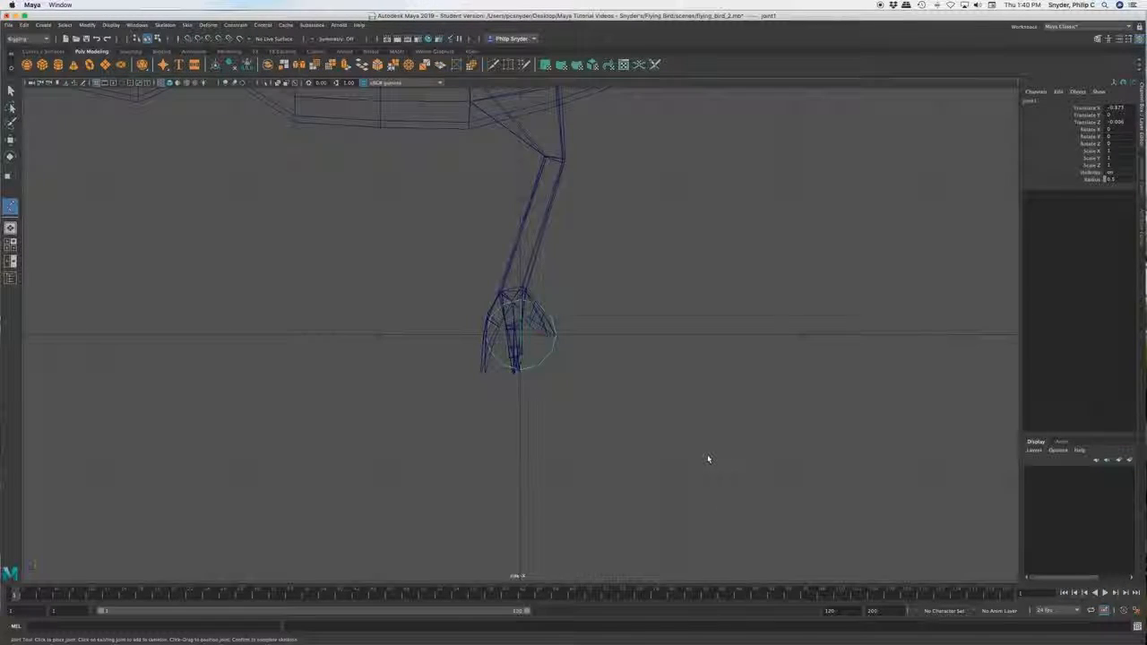
alt+right_drag(705, 437, 569, 375)
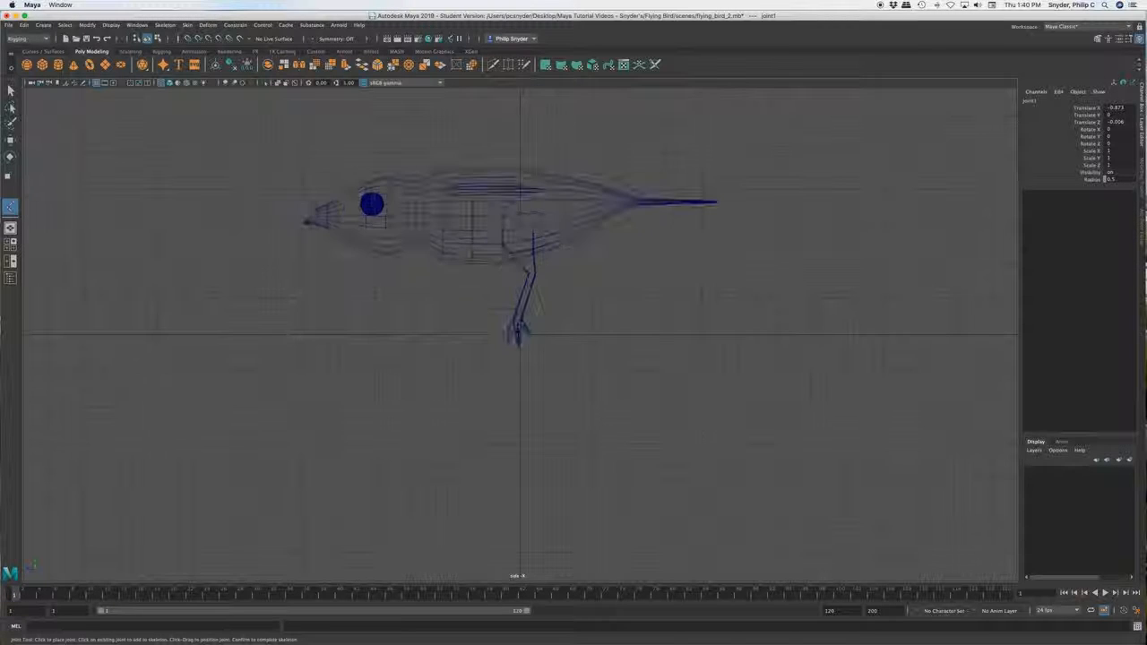
key(w)
drag(529, 318, 527, 188)
- Show the front view in wireframe and create hip, knee and ankle joints below the root joint for the right-hand leg
key(space)
key(space)
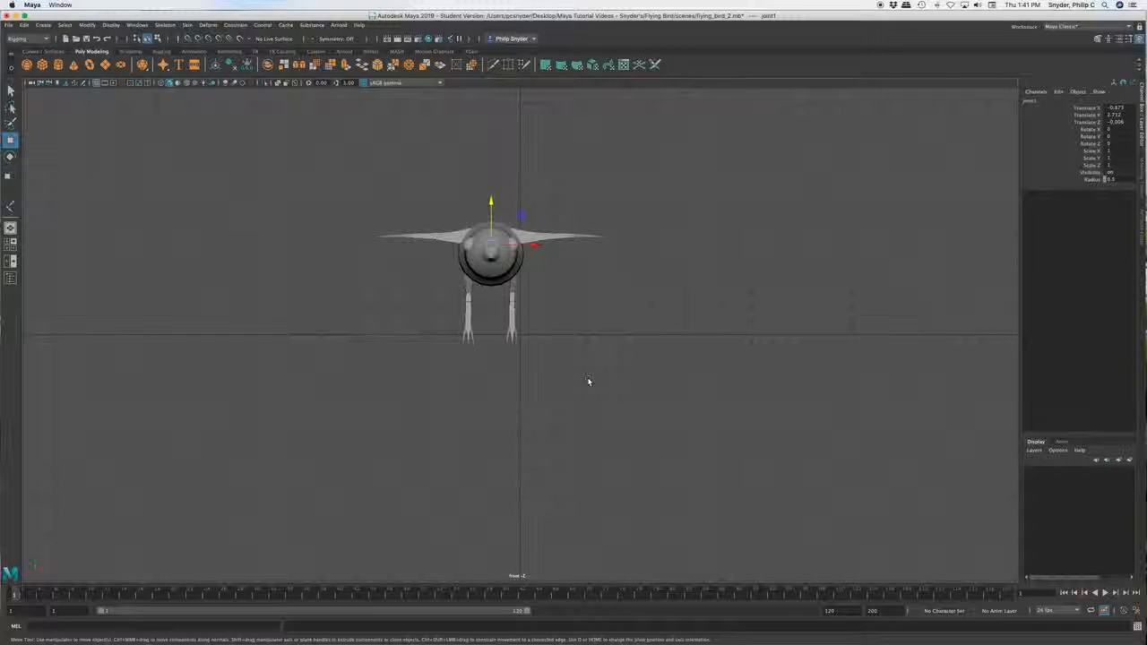
key(4)
scroll(568, 389, up, 5)
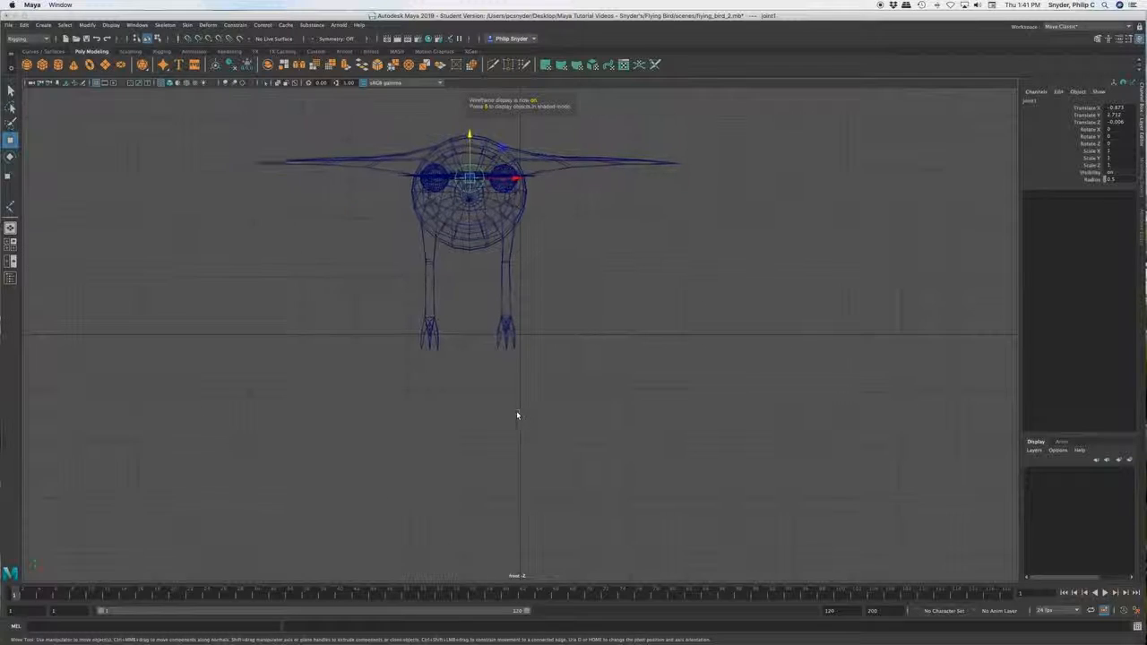
key(q)
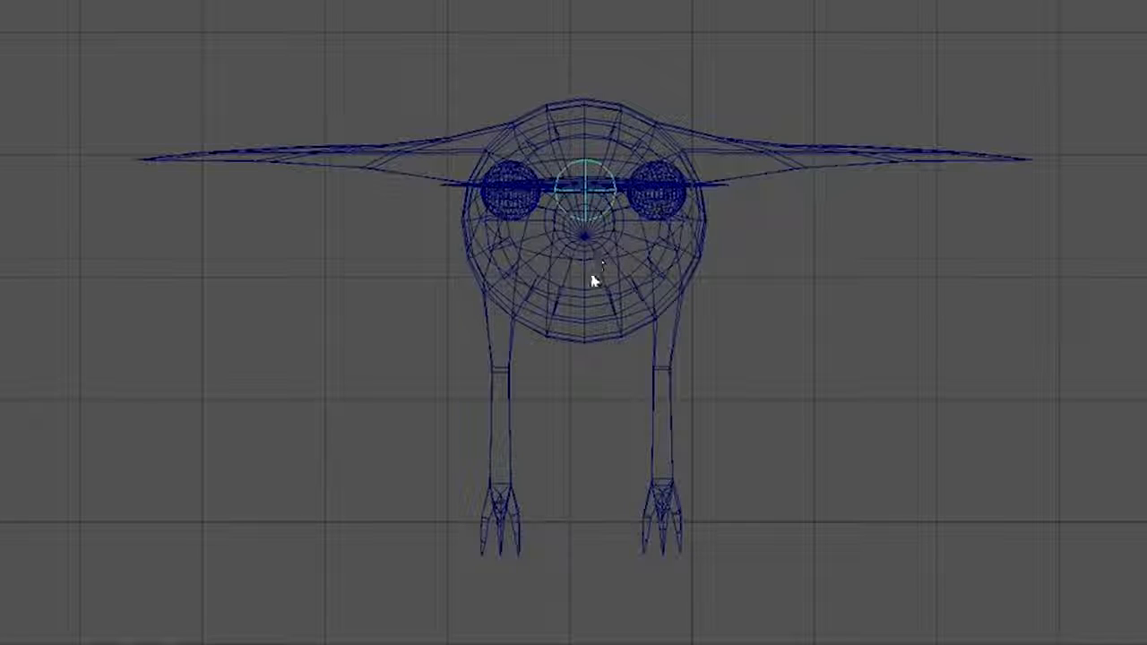
click(666, 305)
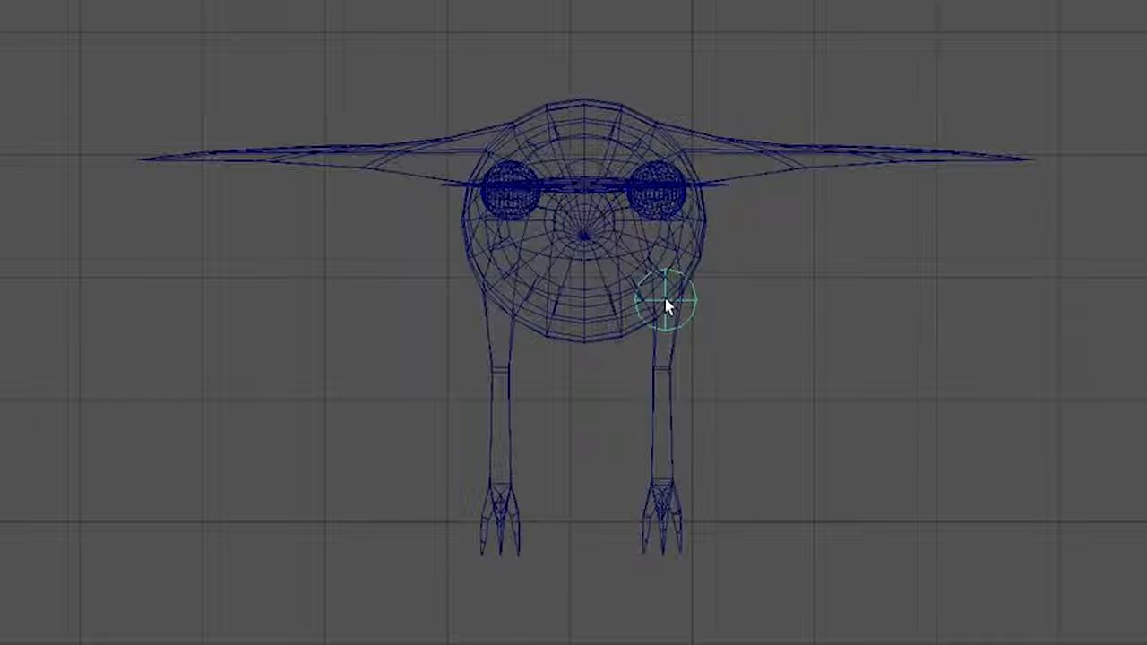
click(659, 370)
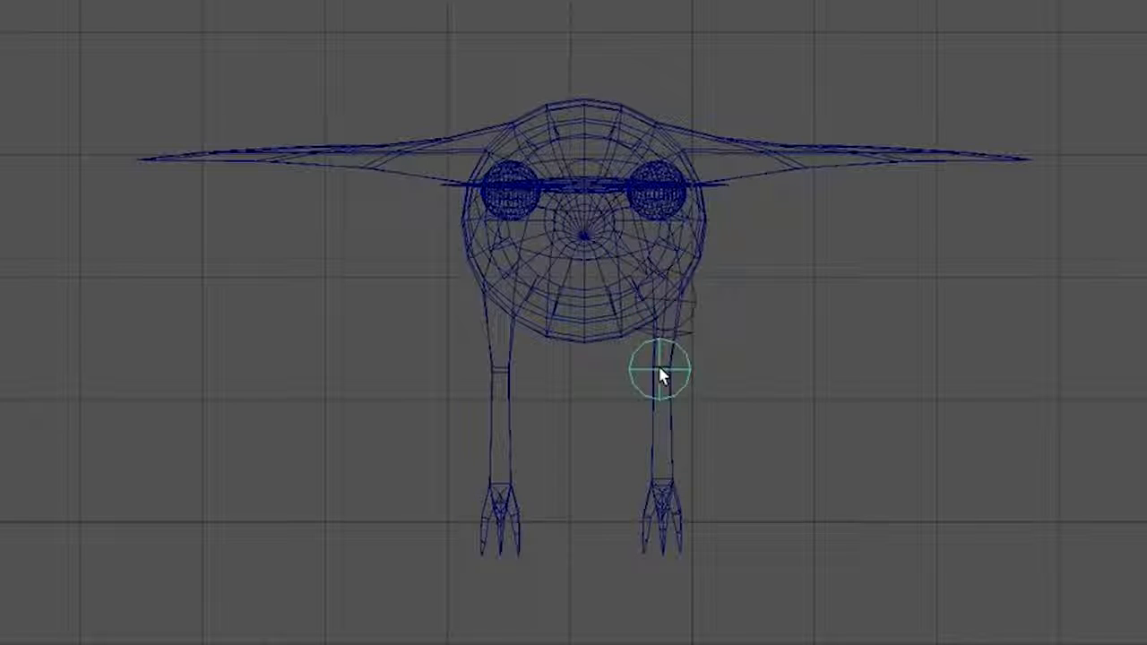
click(661, 491)
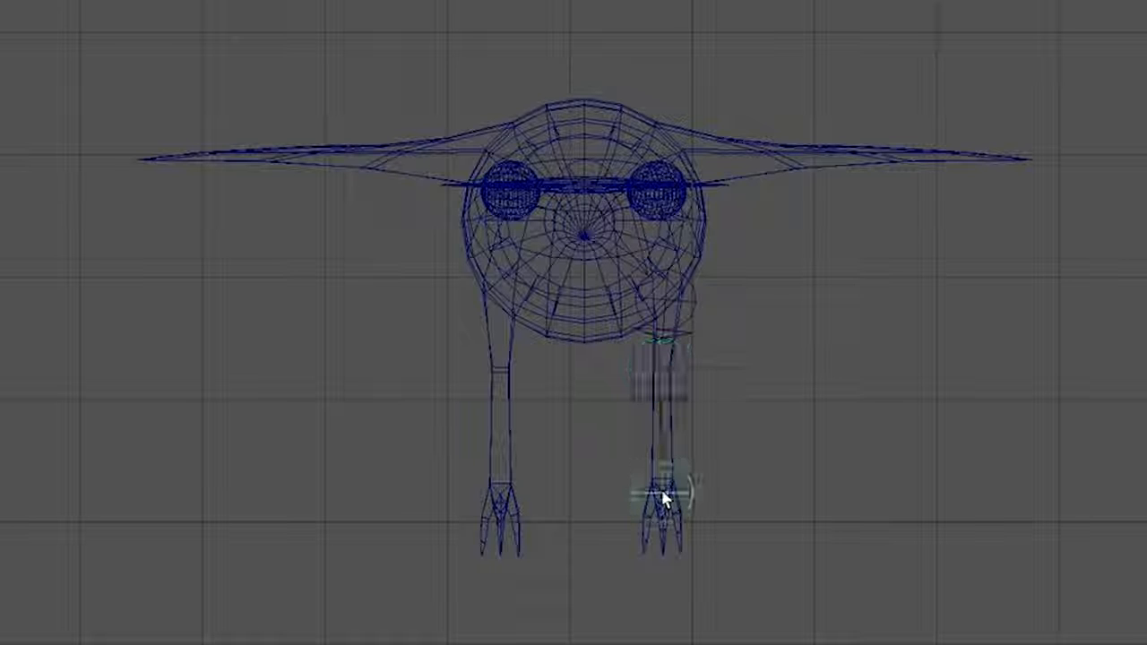
key(Return)
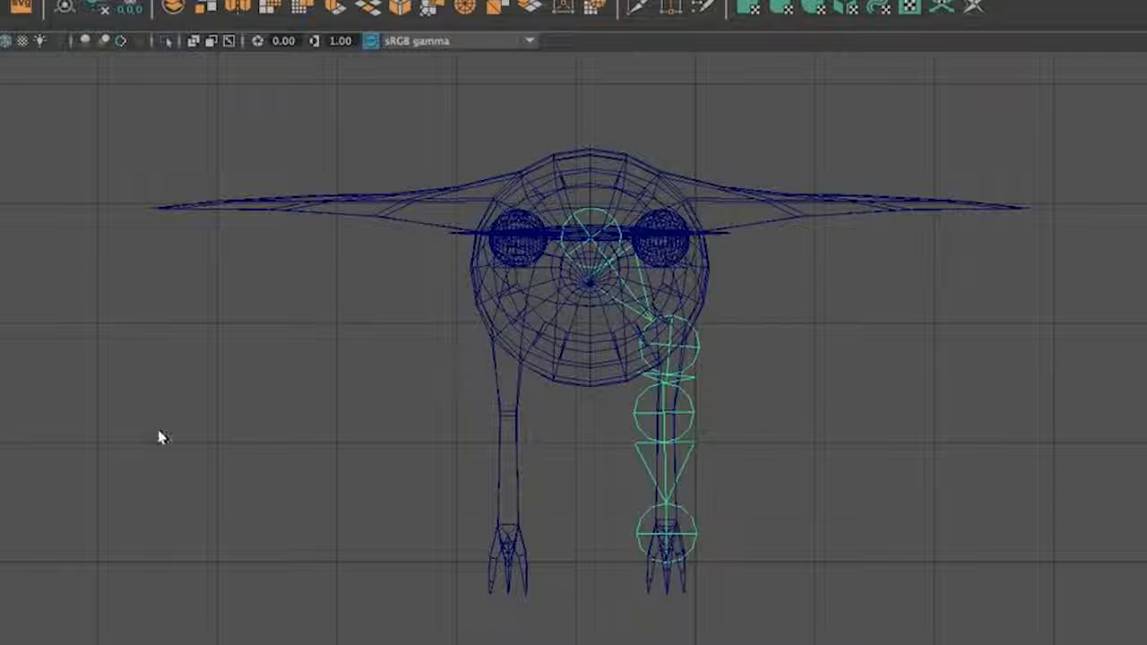
- Branch a second chain from the root joint, with hip, knee and ankle joints down the left-hand leg in the front view
click(162, 333)
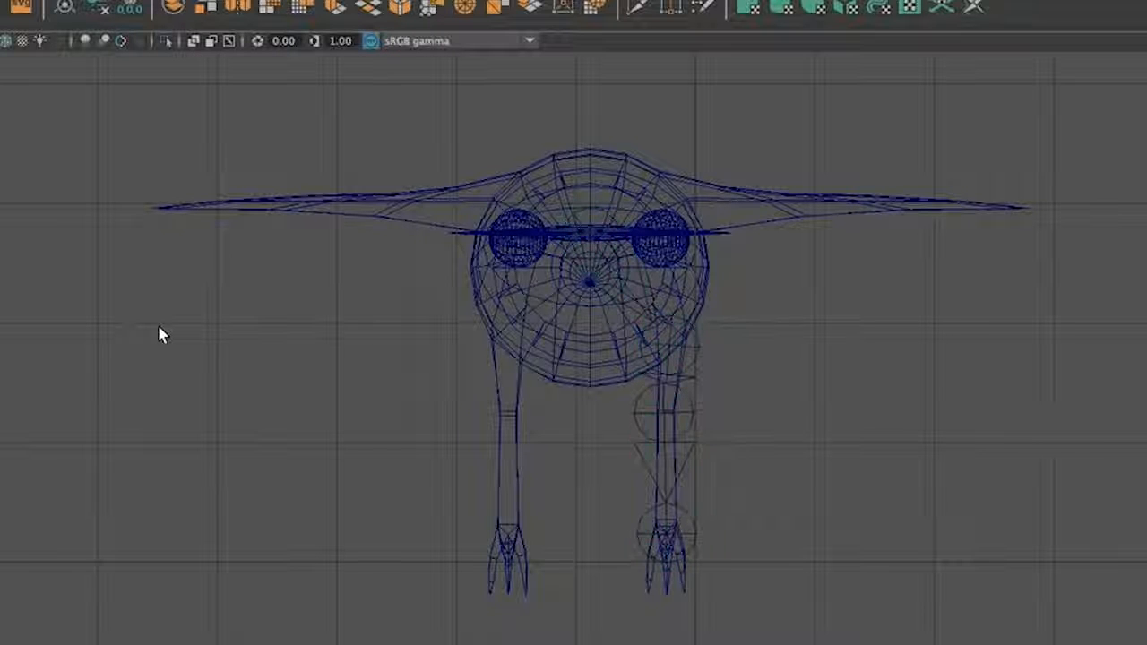
click(587, 231)
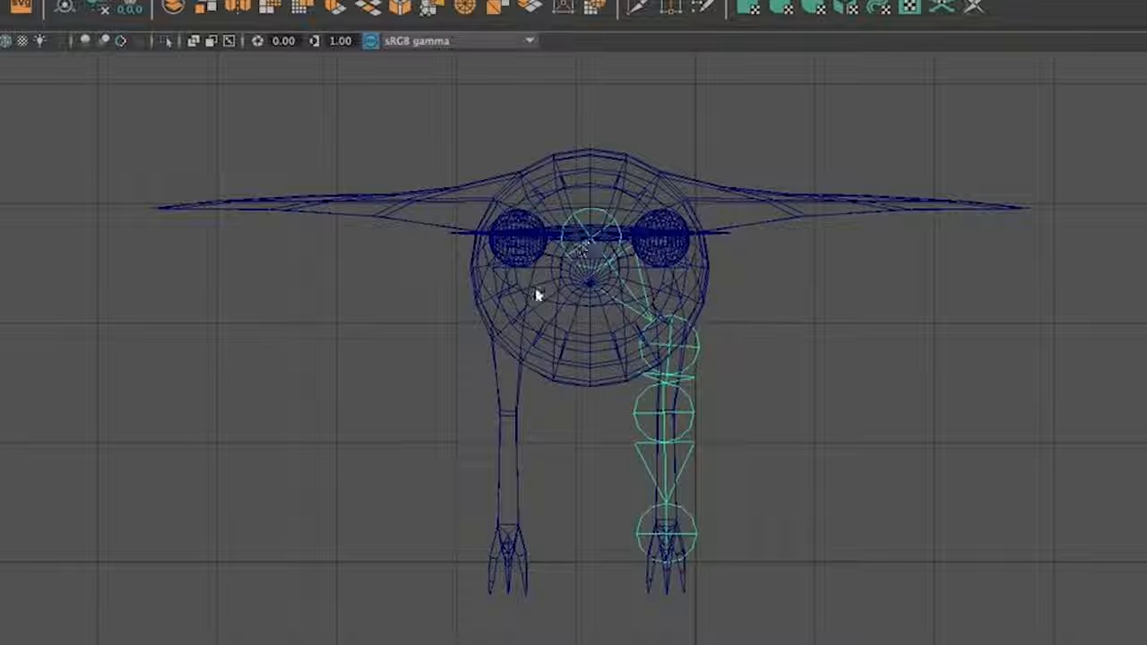
click(511, 342)
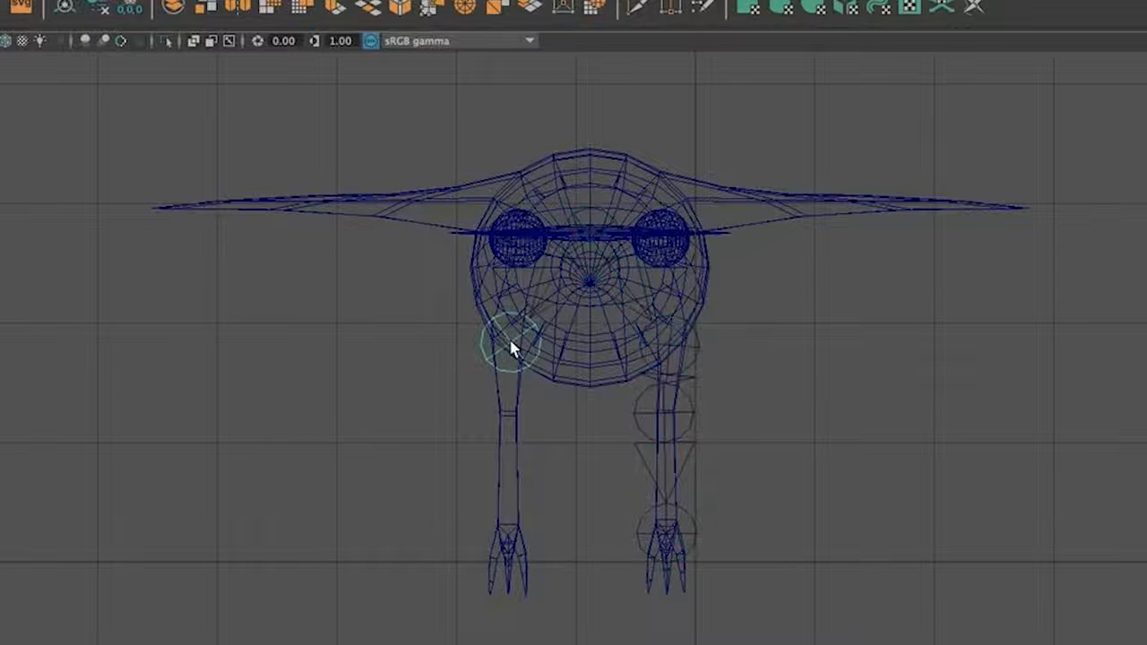
click(507, 414)
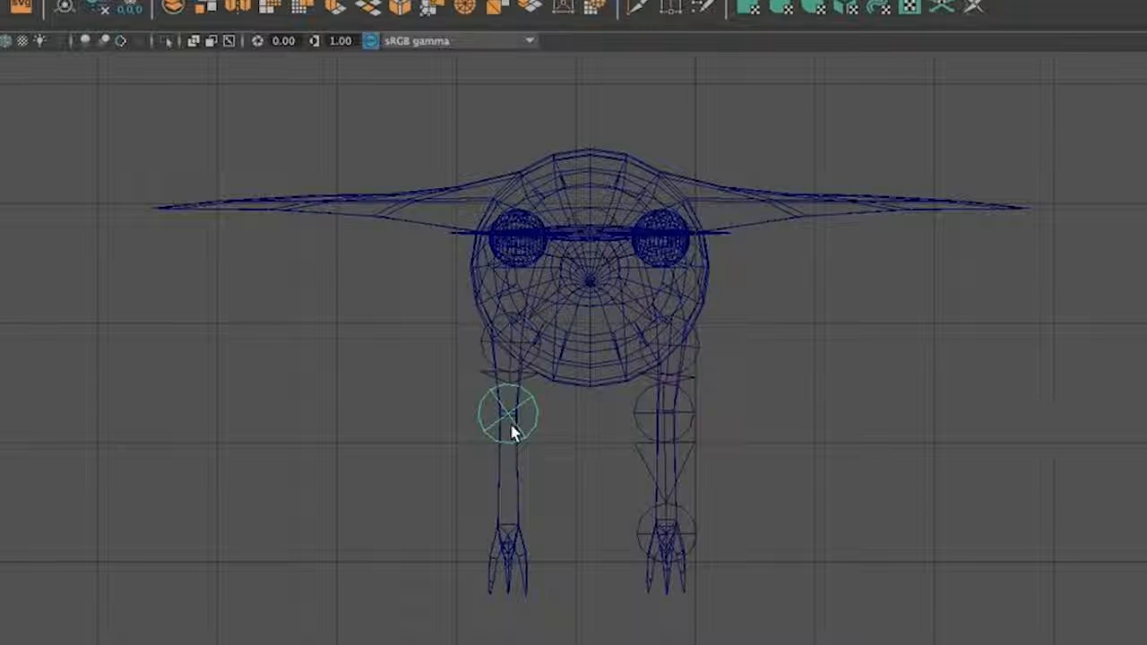
click(510, 540)
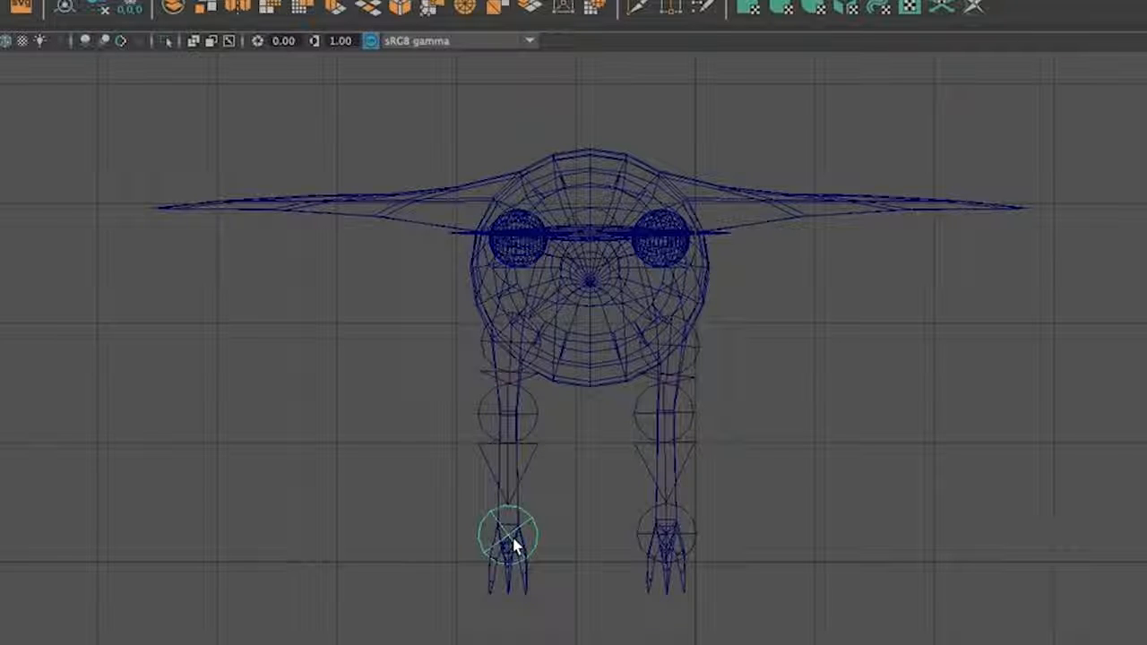
key(Return)
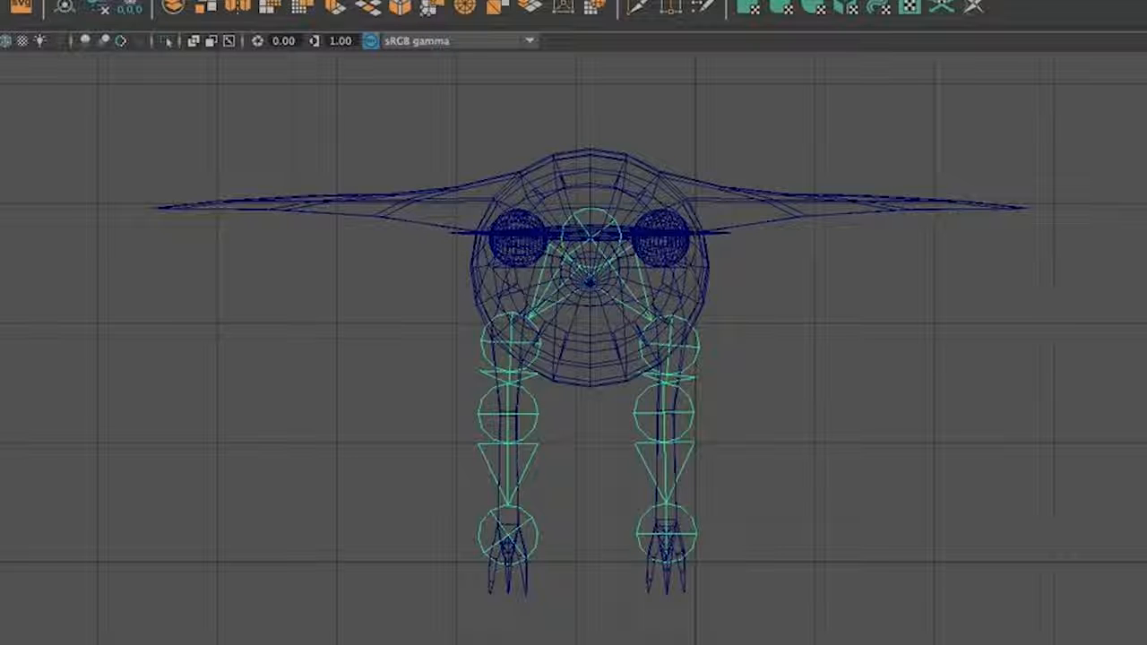
- In the top view, extend the root joint to a chest joint, a shoulder joint and a wingtip joint for the right-hand wing
key(space)
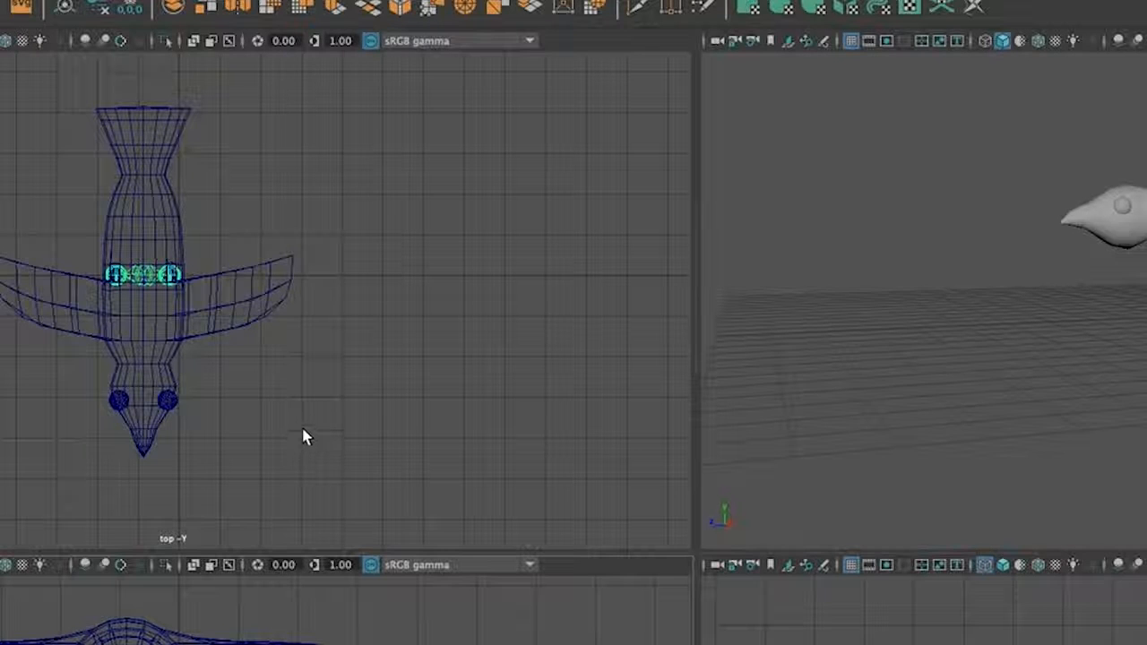
key(space)
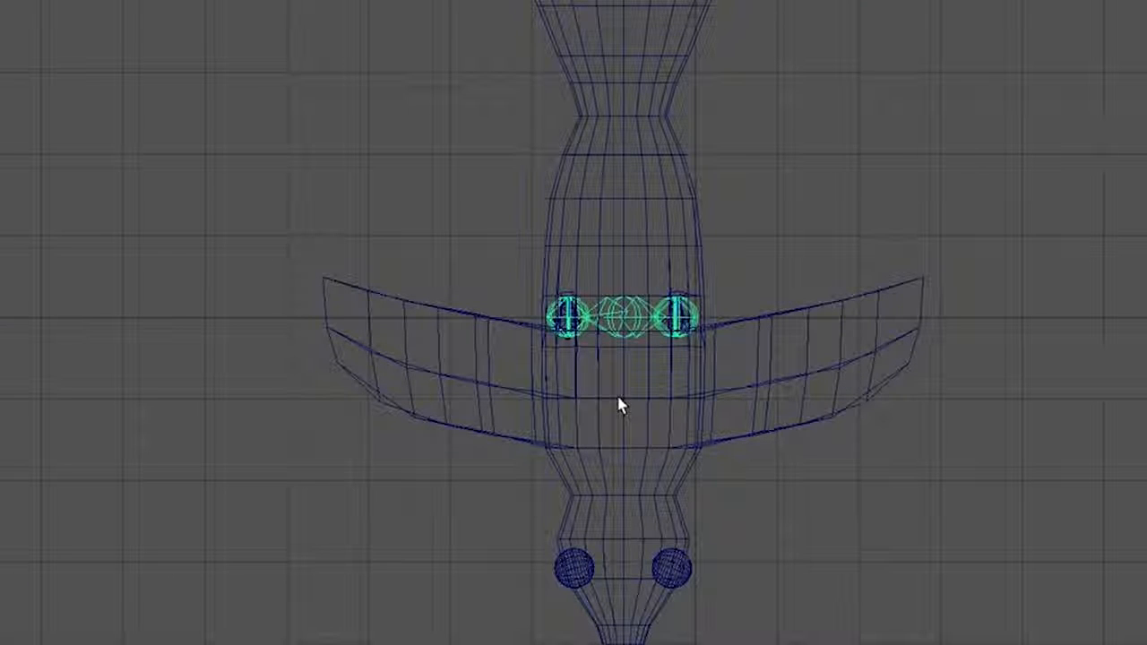
click(567, 404)
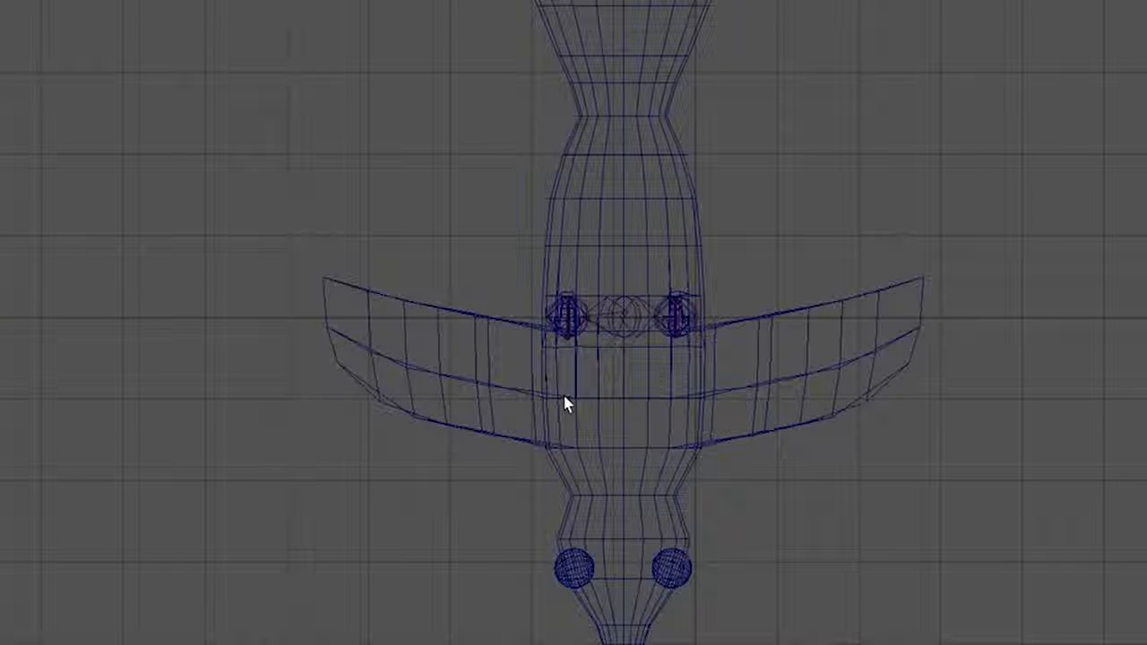
click(625, 322)
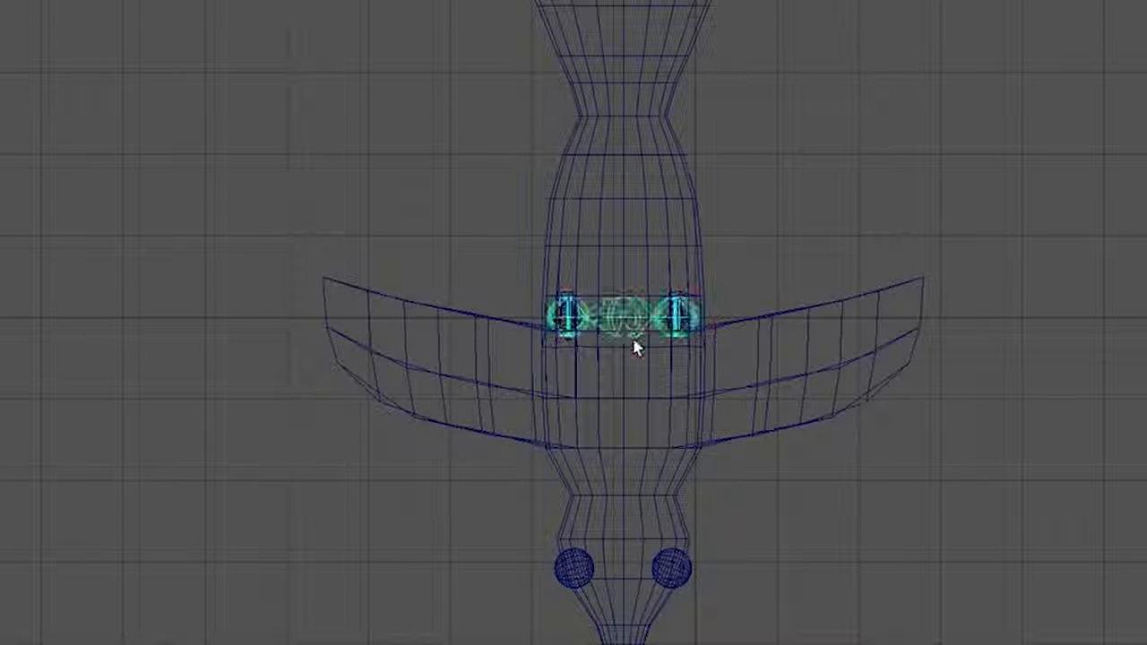
click(625, 398)
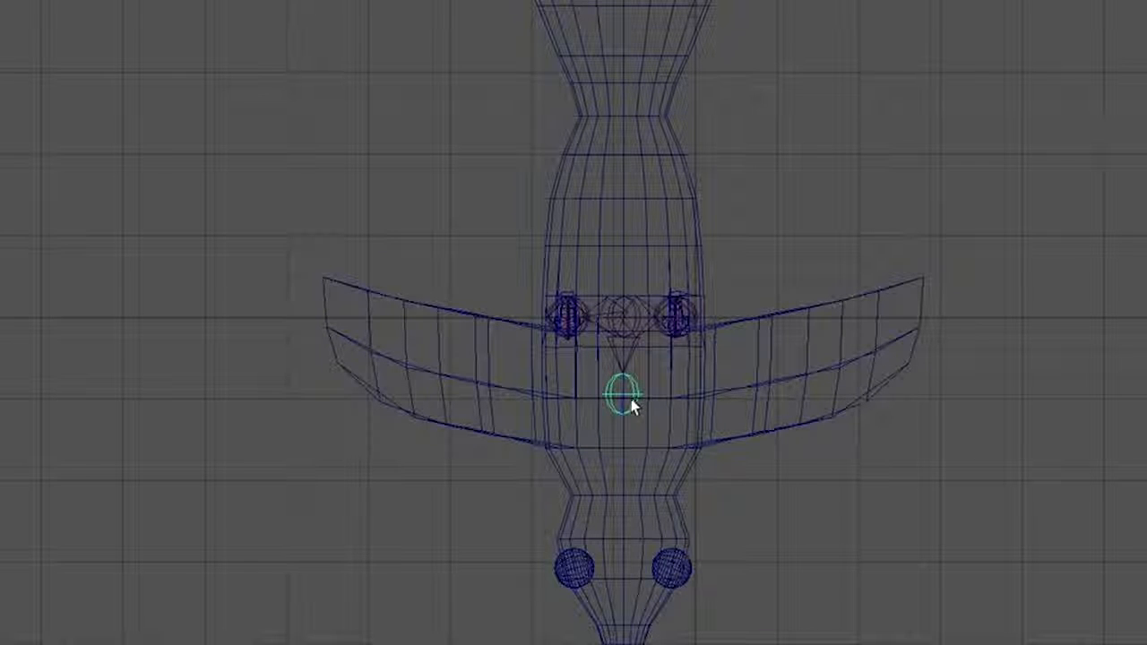
click(677, 397)
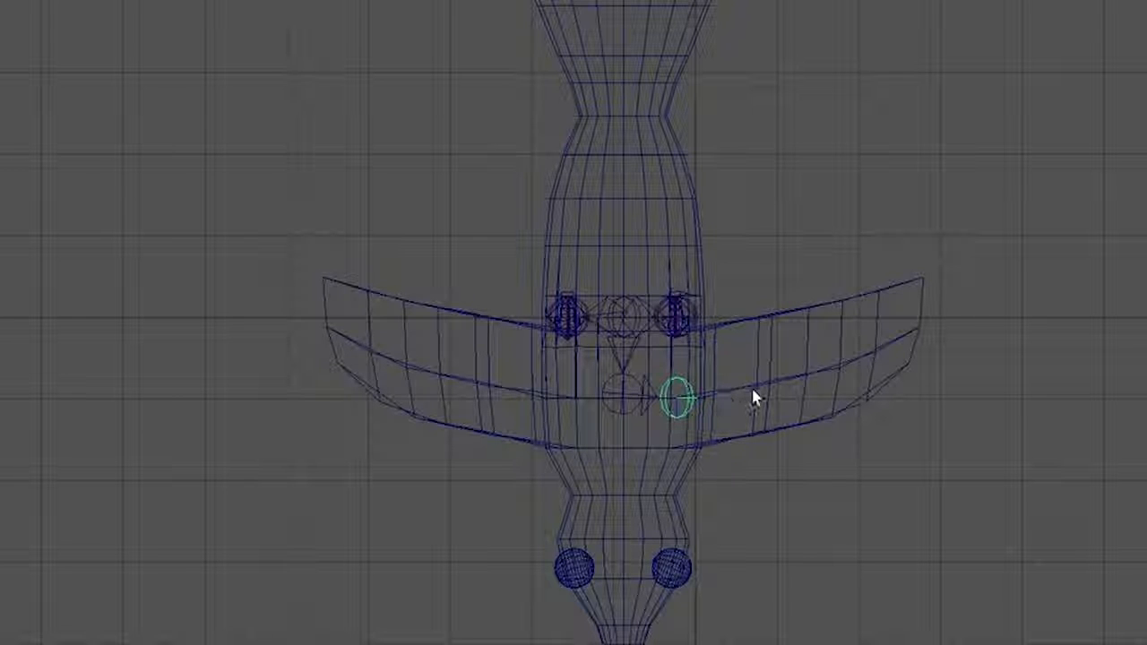
click(922, 293)
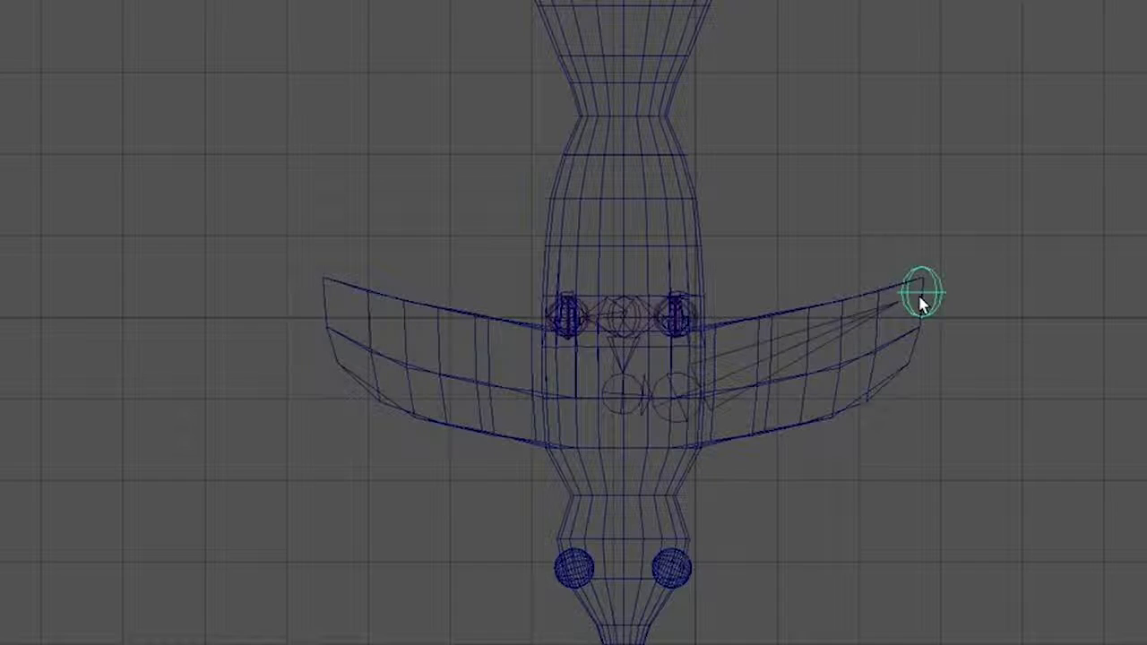
key(Return)
- Branch from the chest joint to a shoulder joint and a wingtip joint in the left-hand wing in the top view
click(57, 389)
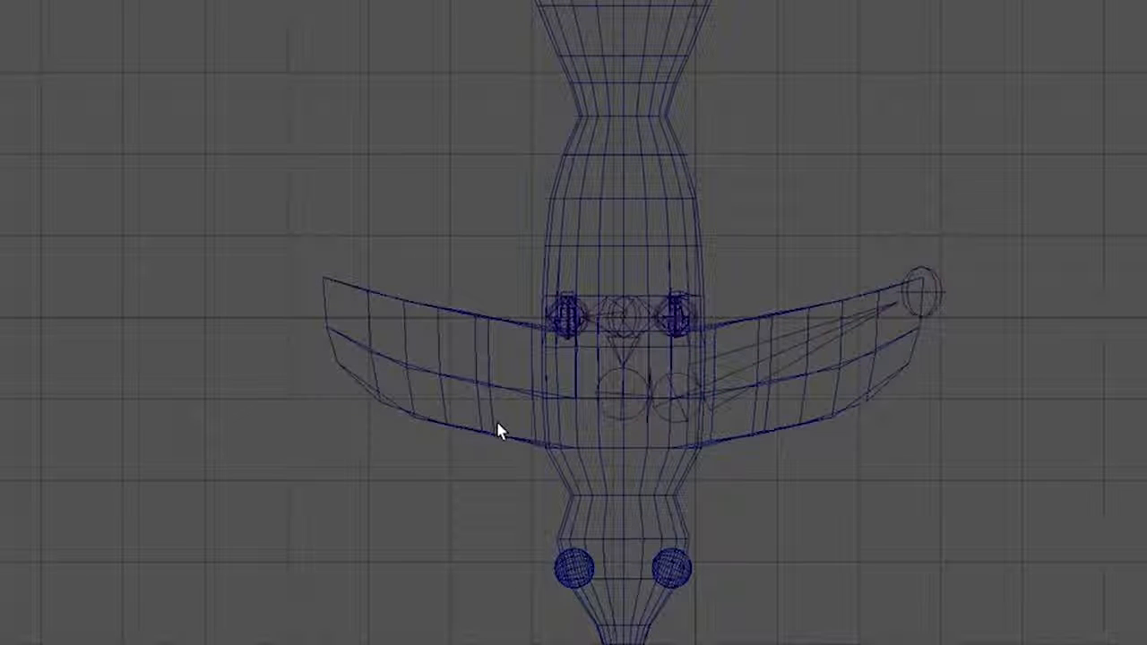
click(625, 404)
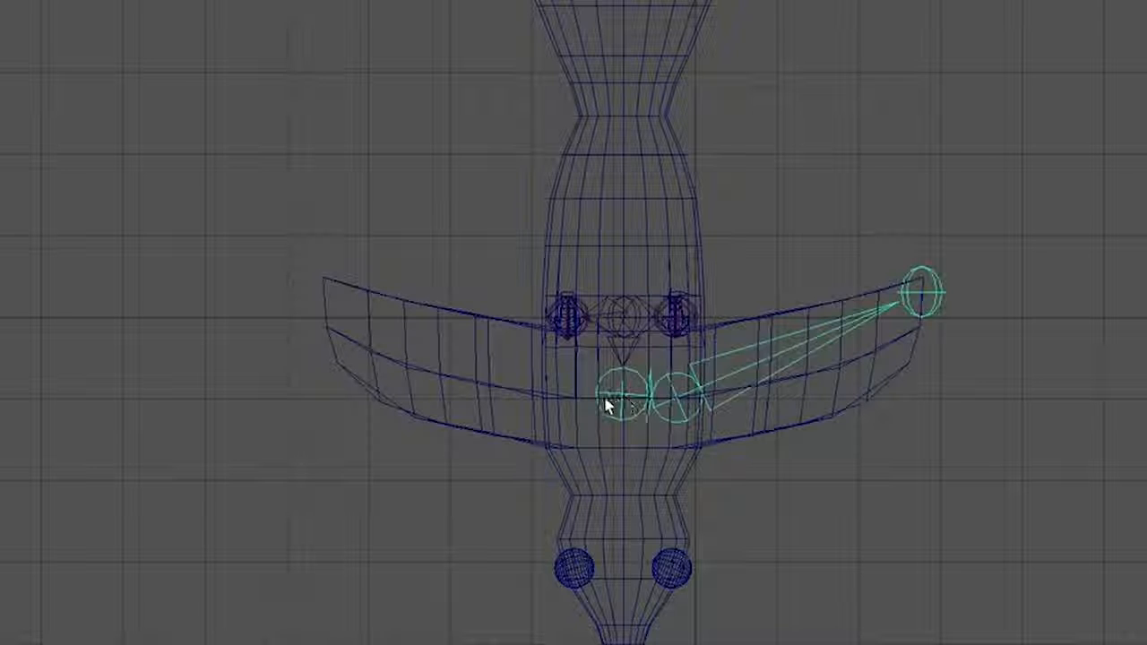
click(553, 401)
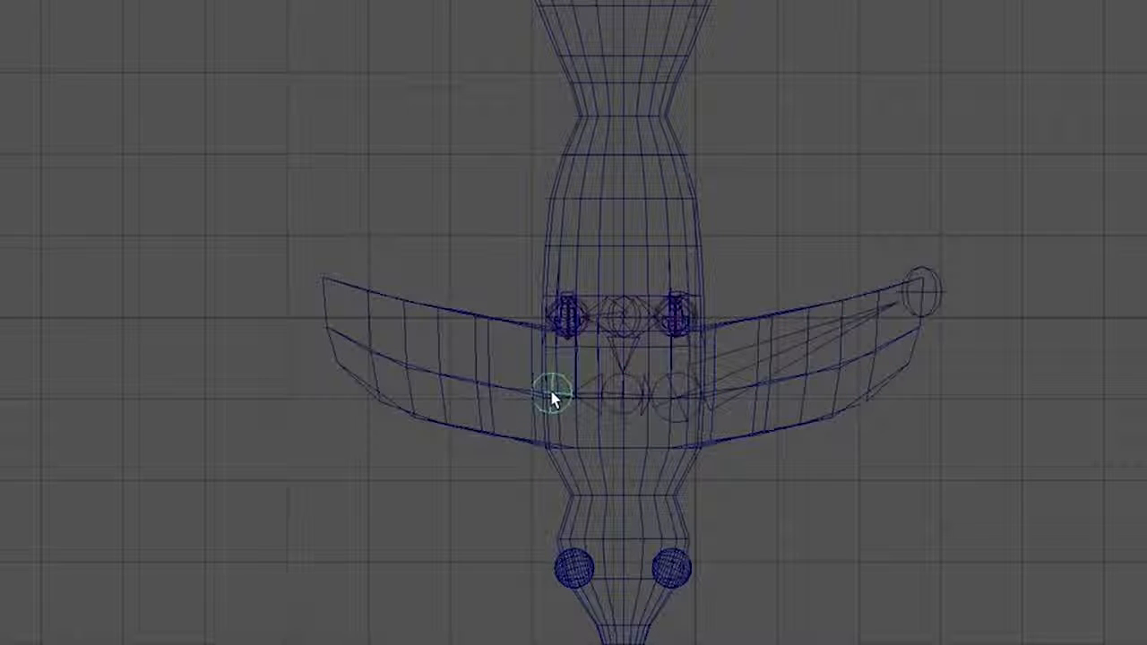
middle_click(330, 299)
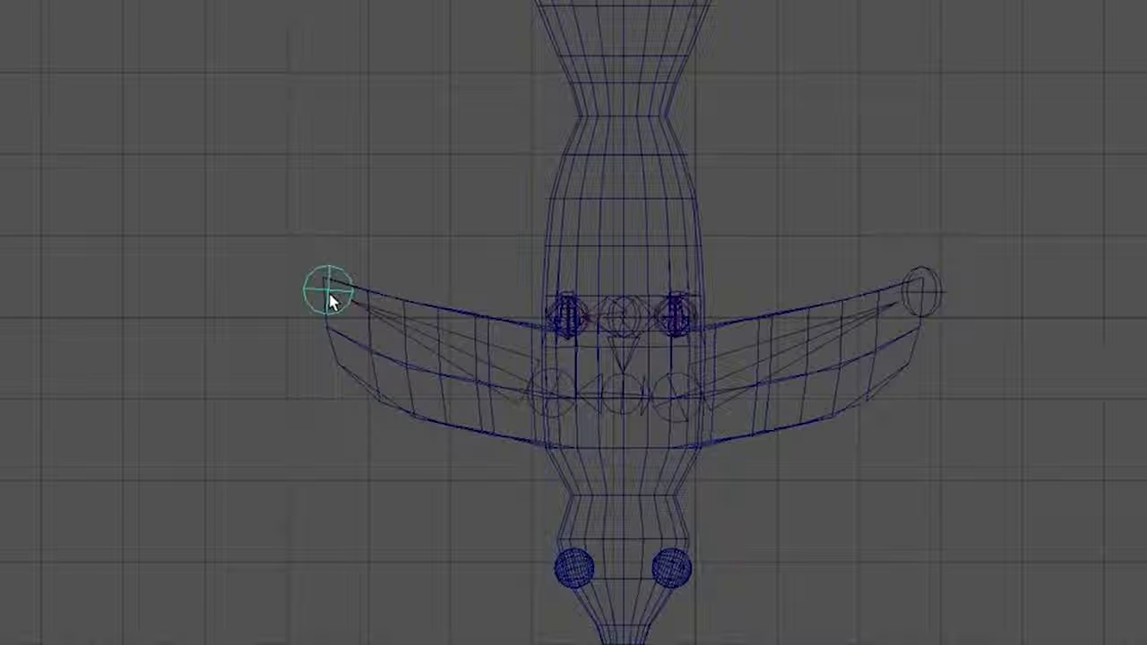
key(Return)
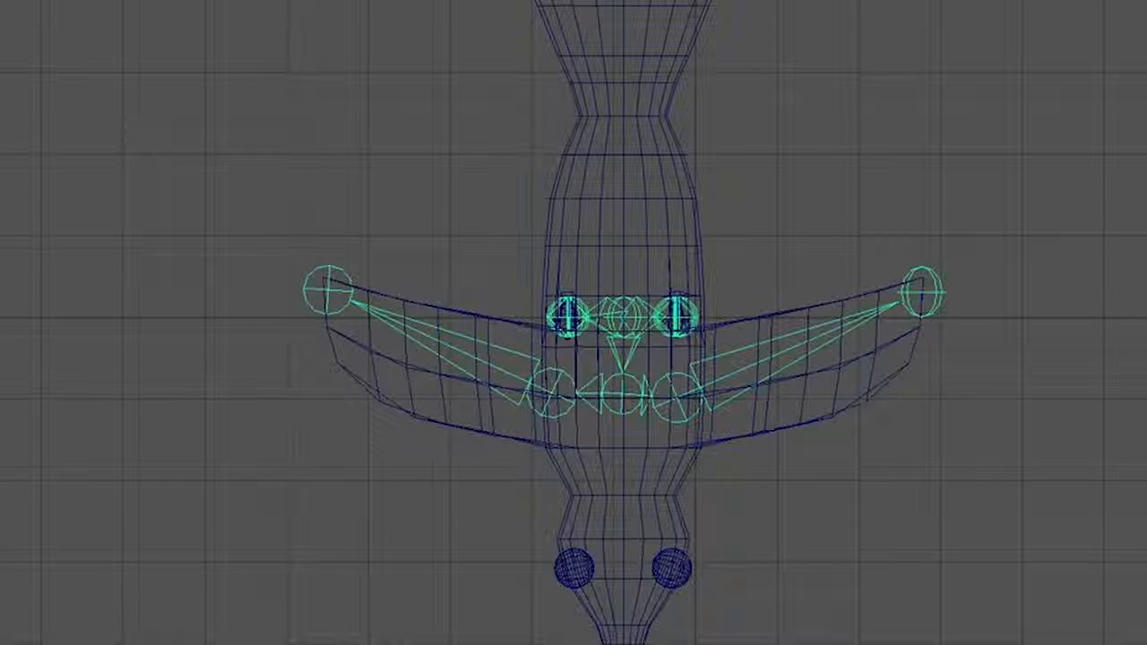
- Select the skeleton from its root joint and examine the joint placement around the bird in perspective wireframe
click(721, 617)
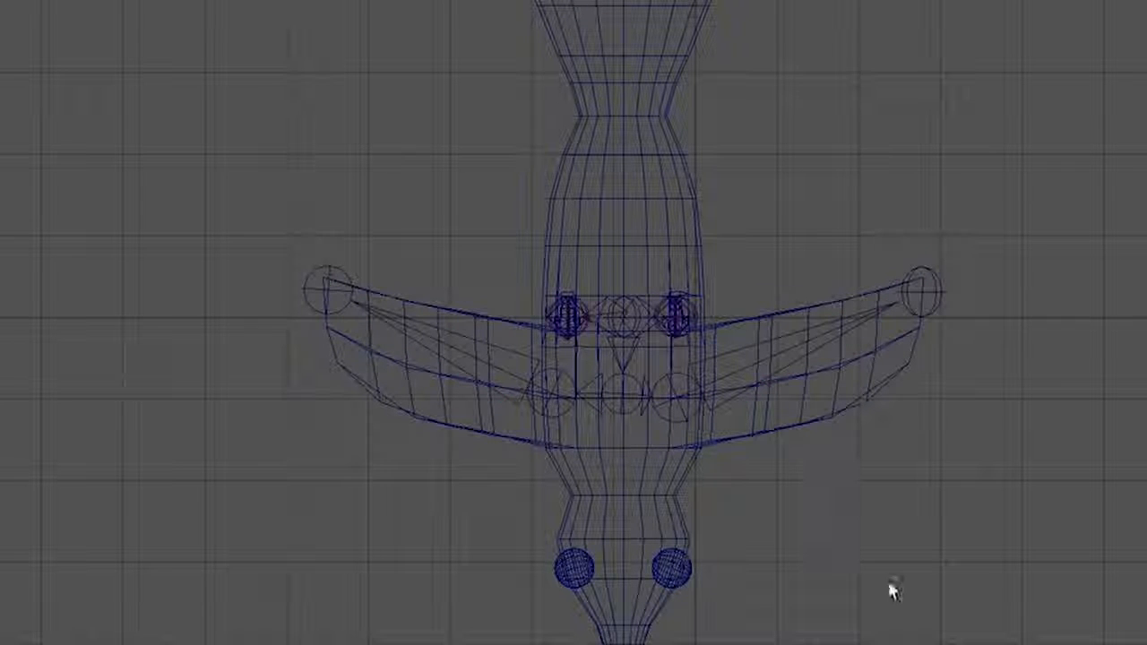
click(626, 326)
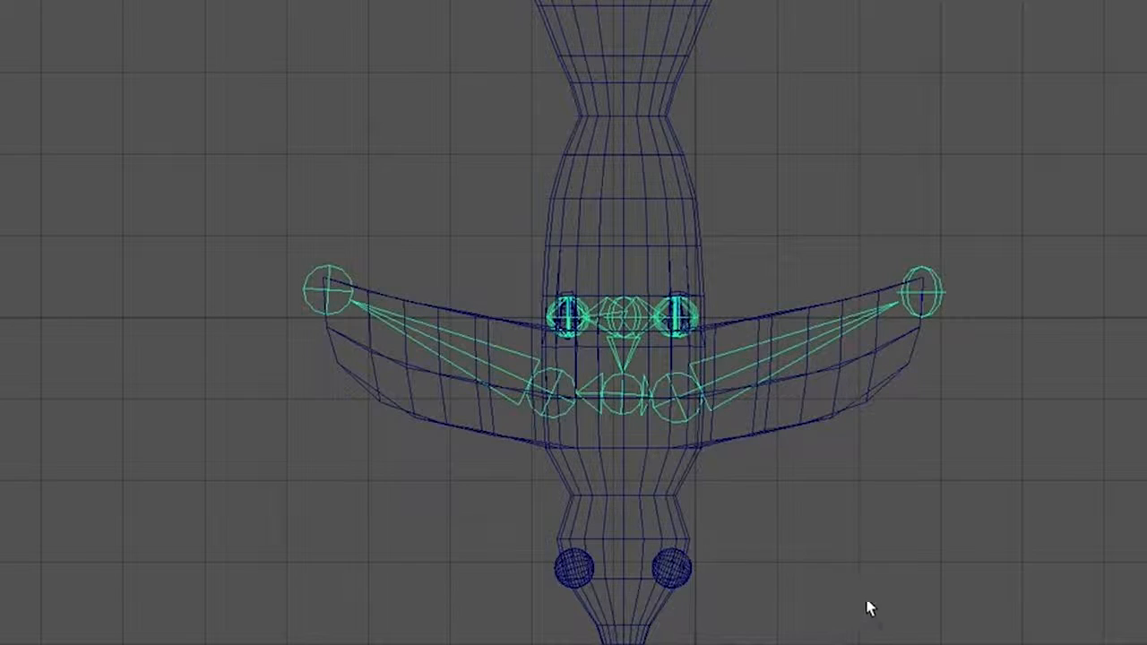
key(space)
key(space)
mouse_move(691, 535)
alt+mouse_down()
mouse_move(848, 487)
mouse_move(735, 496)
mouse_move(551, 564)
mouse_move(722, 517)
alt+mouse_up()
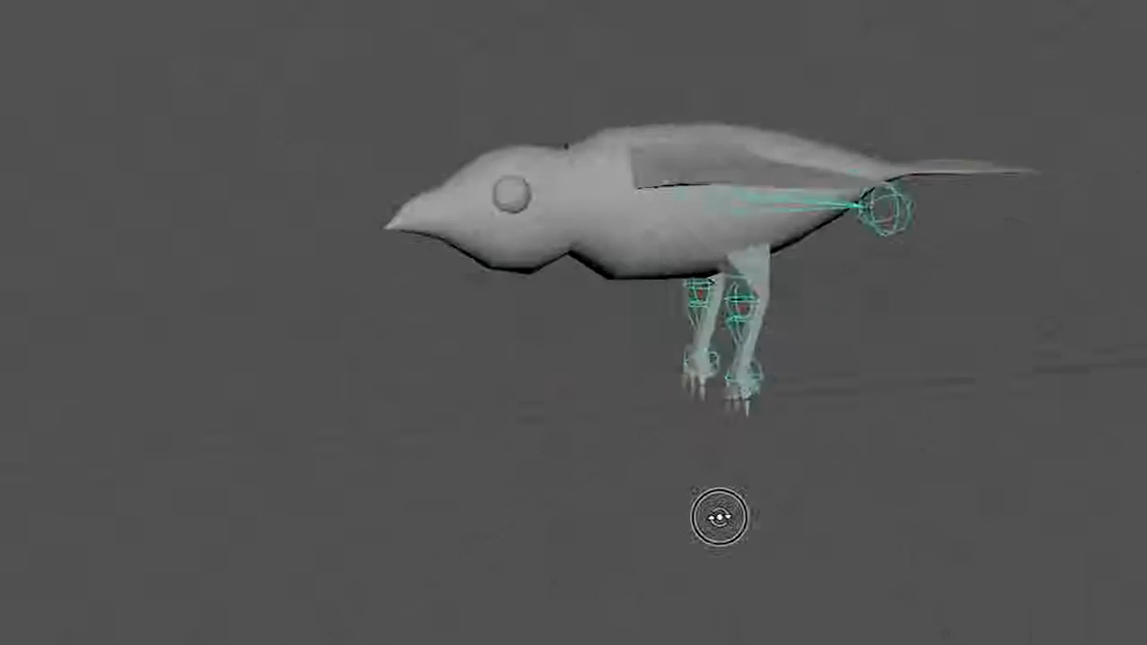
key(4)
alt+drag(838, 516, 714, 546)
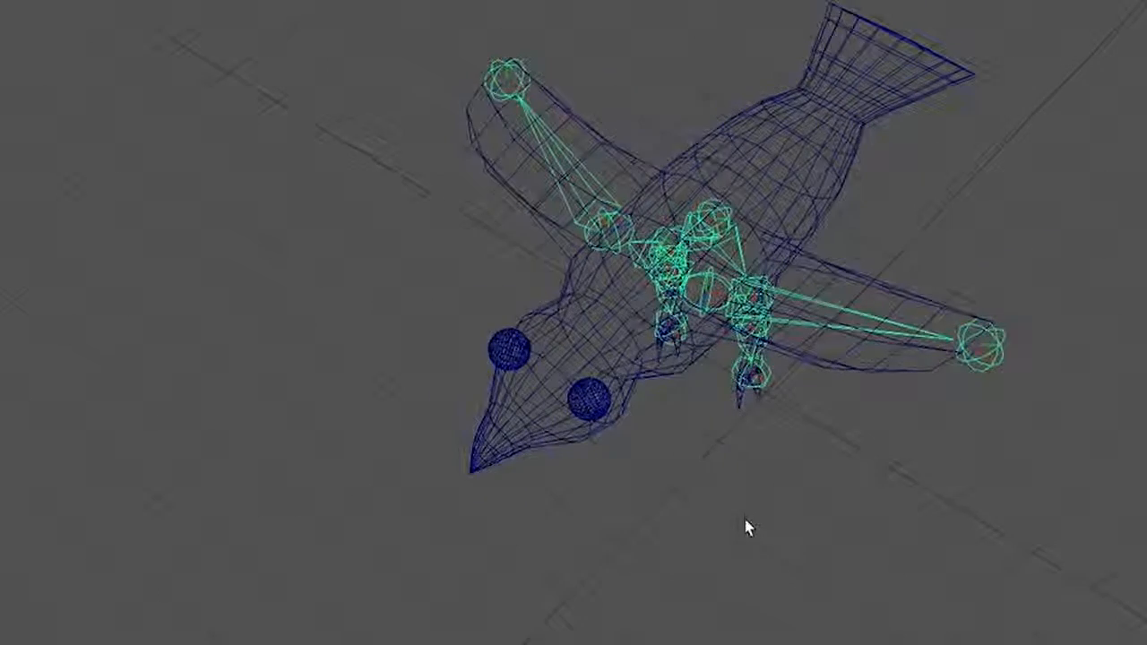
- Return to the top view of the bird and deselect the skeleton
key(space)
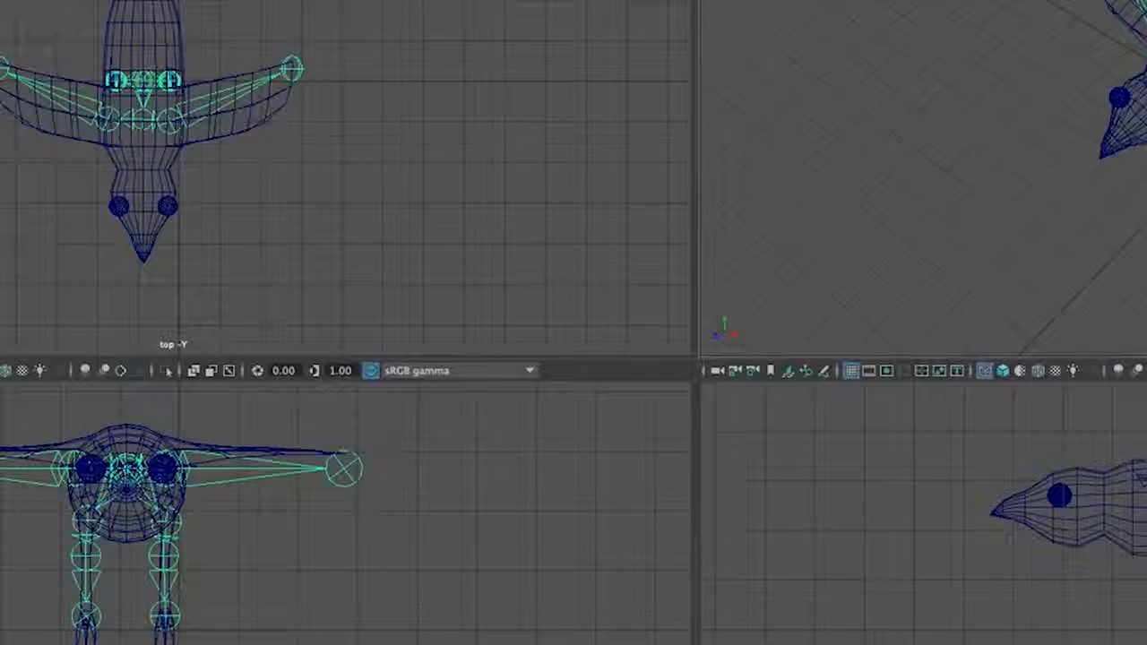
key(space)
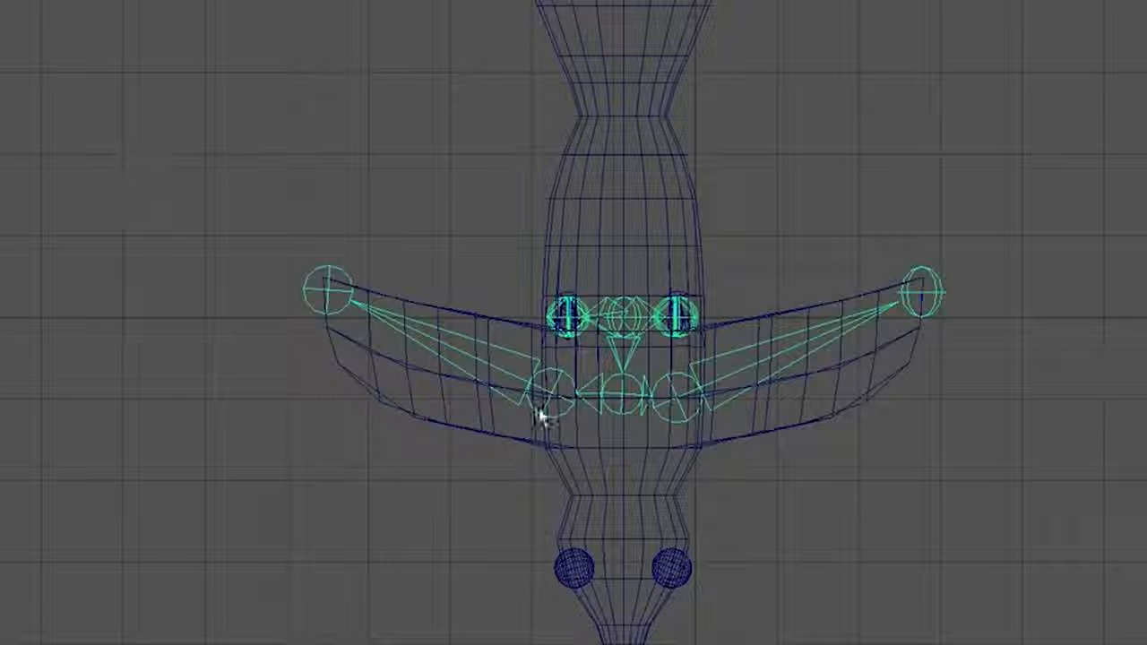
click(366, 259)
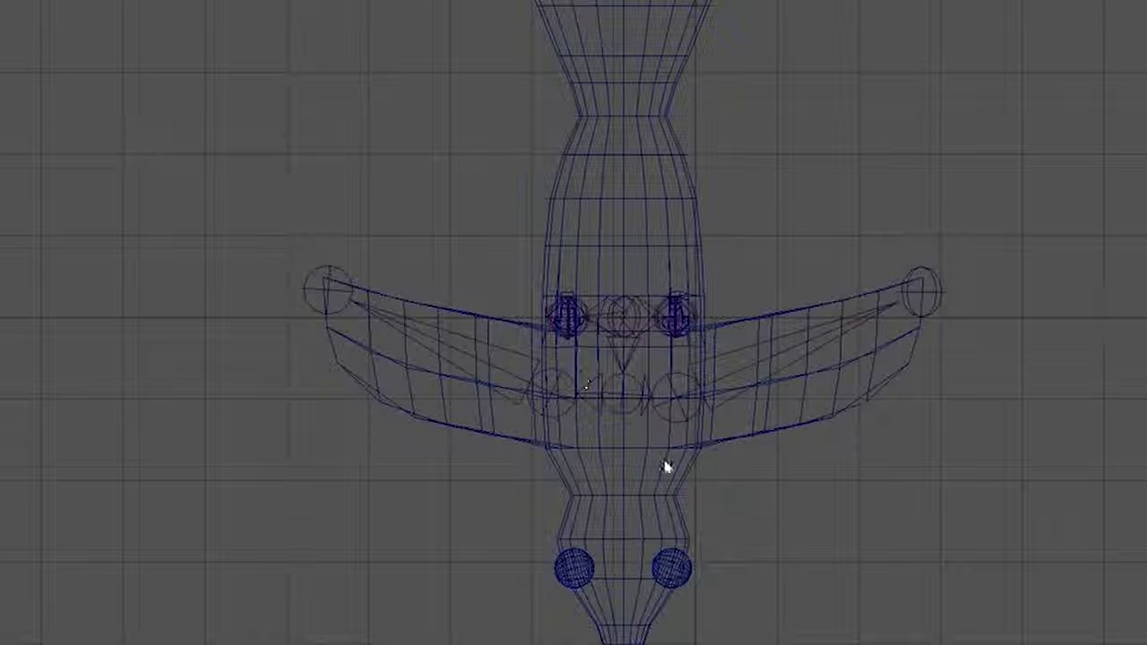
- Extend the skeleton from the chest joint to a neck joint and a beak-tip joint in the top view
click(623, 392)
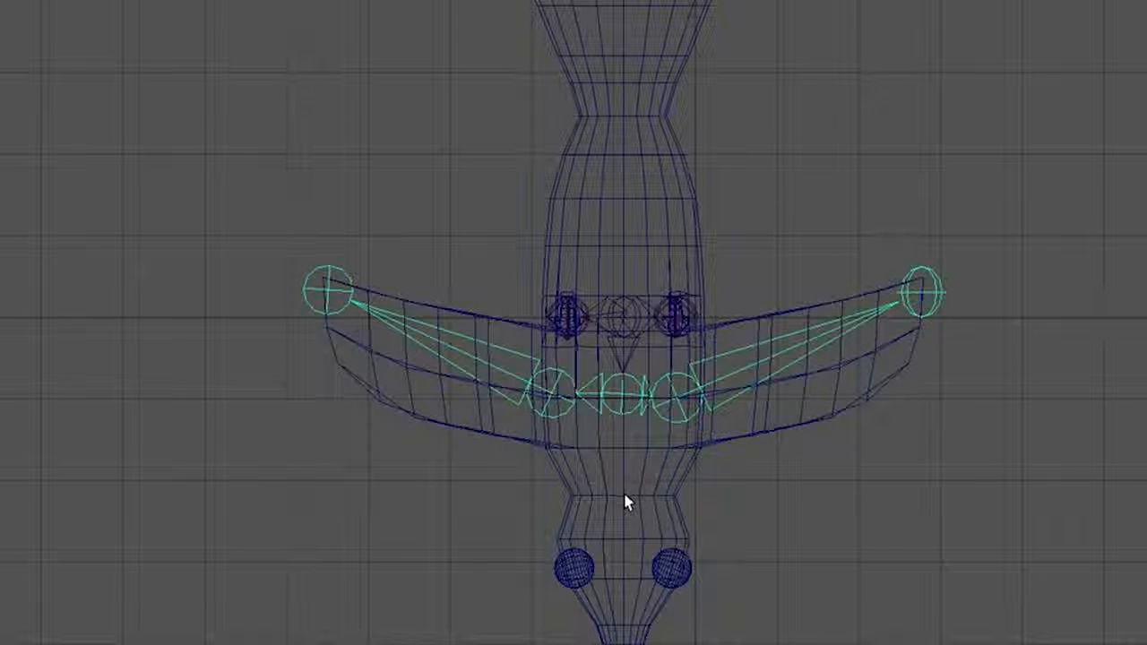
alt+middle_drag(618, 493, 621, 424)
click(623, 426)
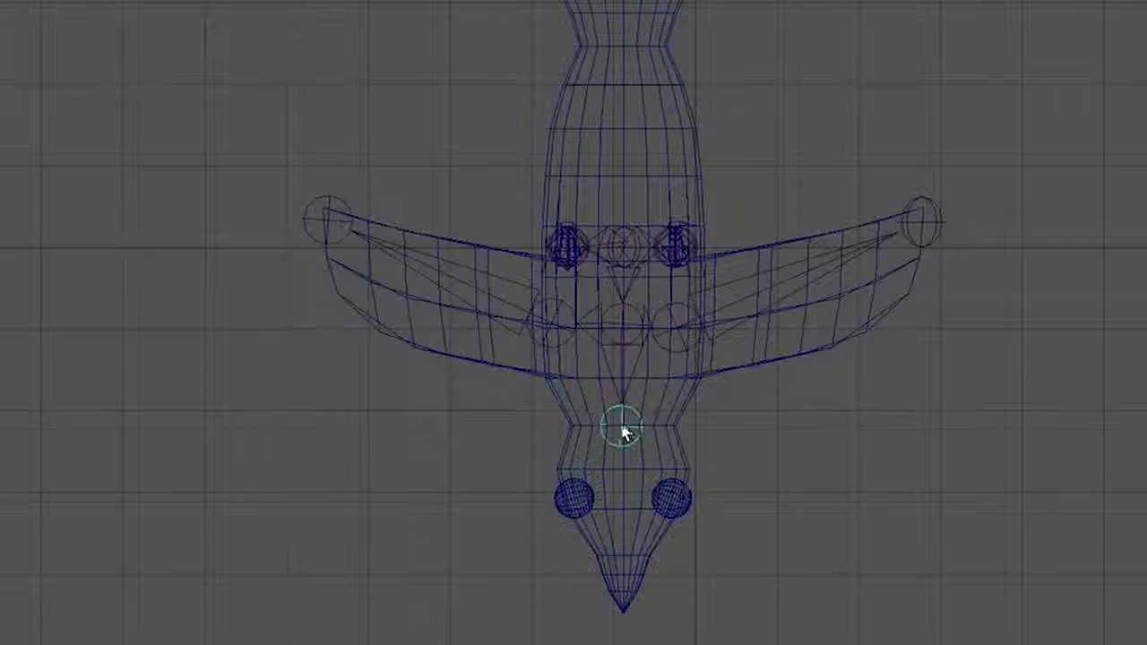
click(623, 609)
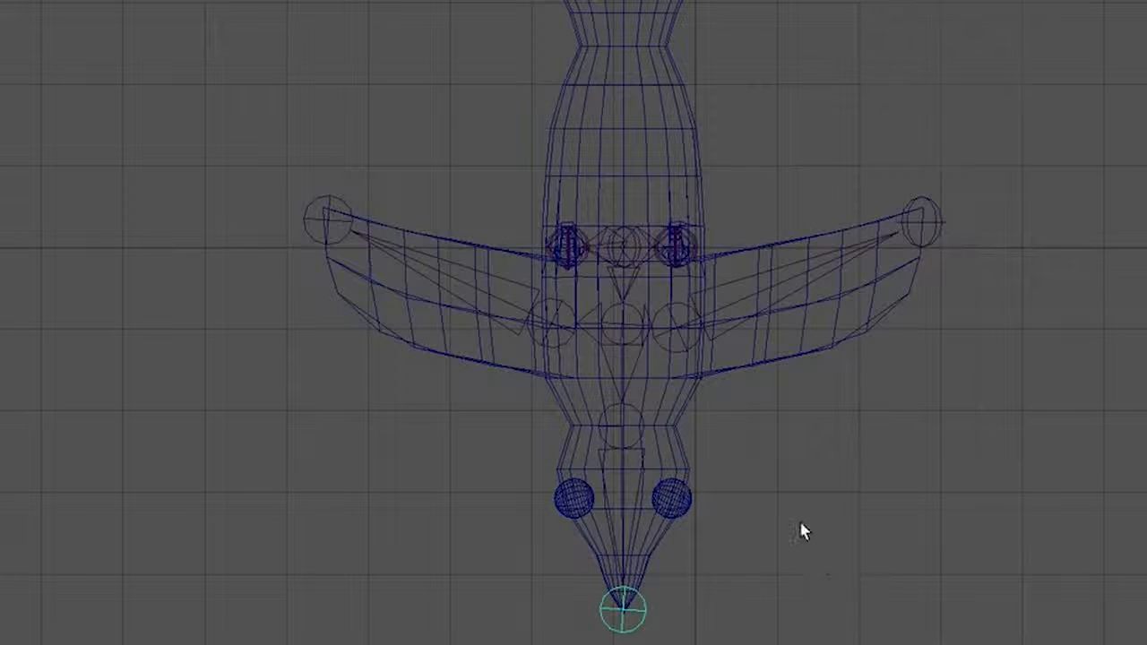
key(space)
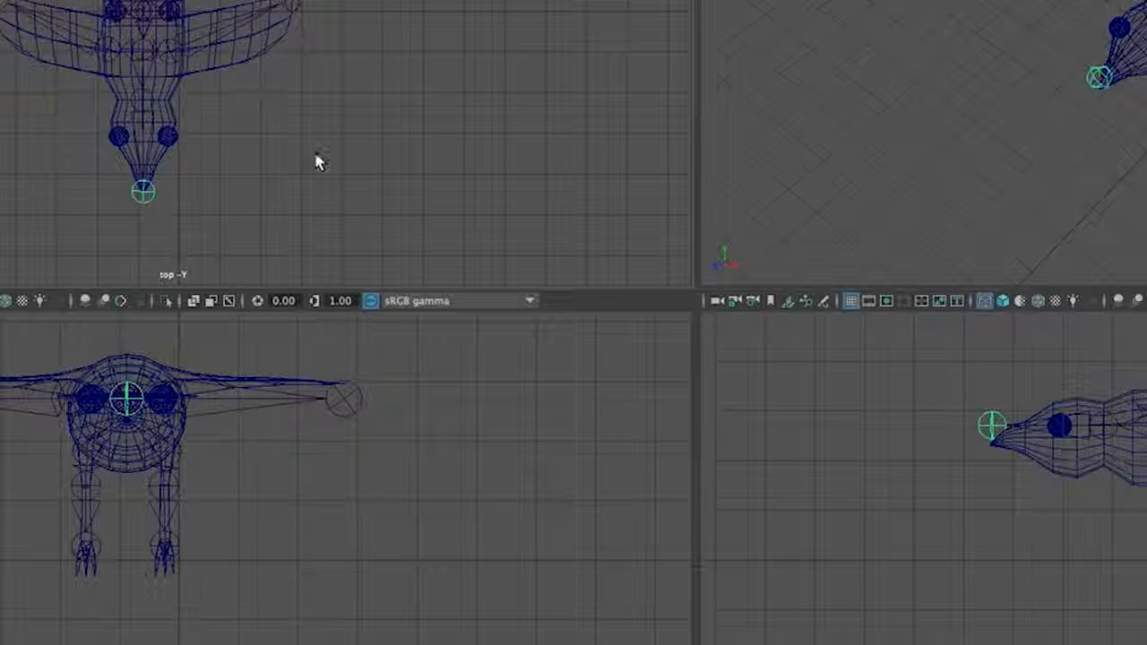
key(space)
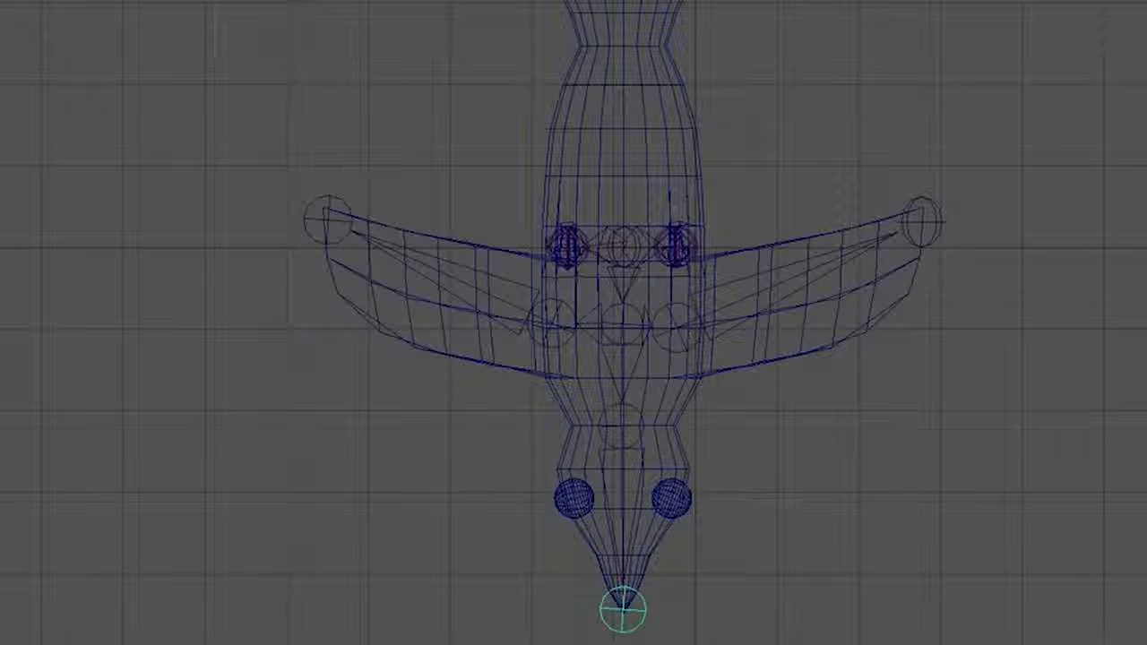
click(830, 364)
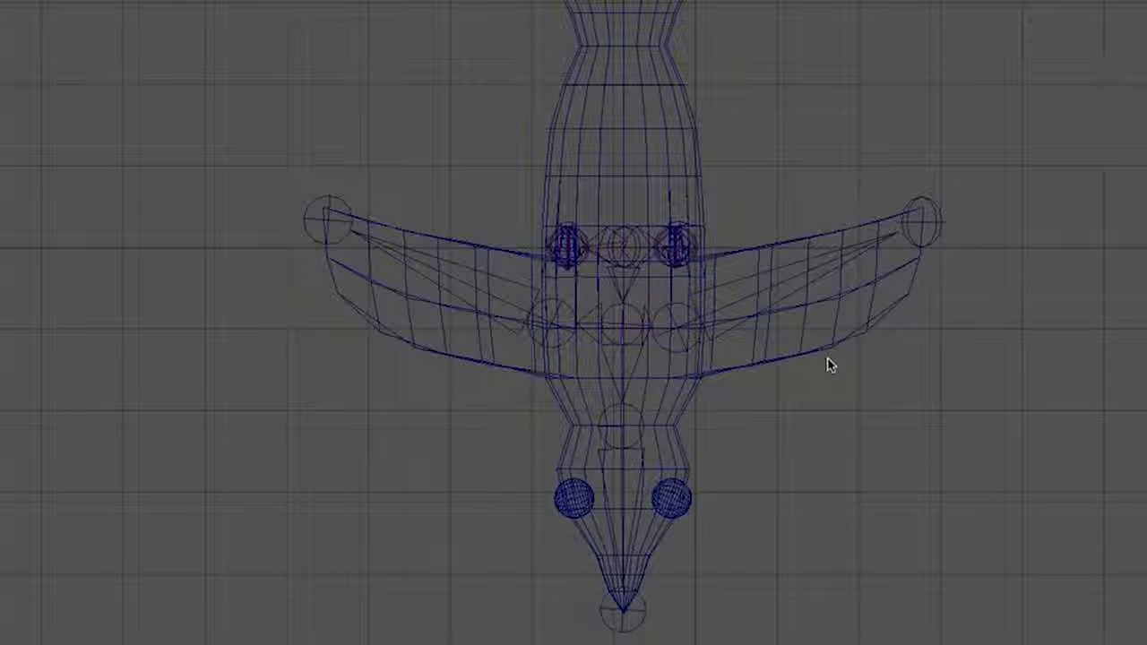
- Branch from the root joint to a joint at the narrow base of the tail and another at the tail's end
click(625, 247)
alt+middle_drag(635, 221, 632, 293)
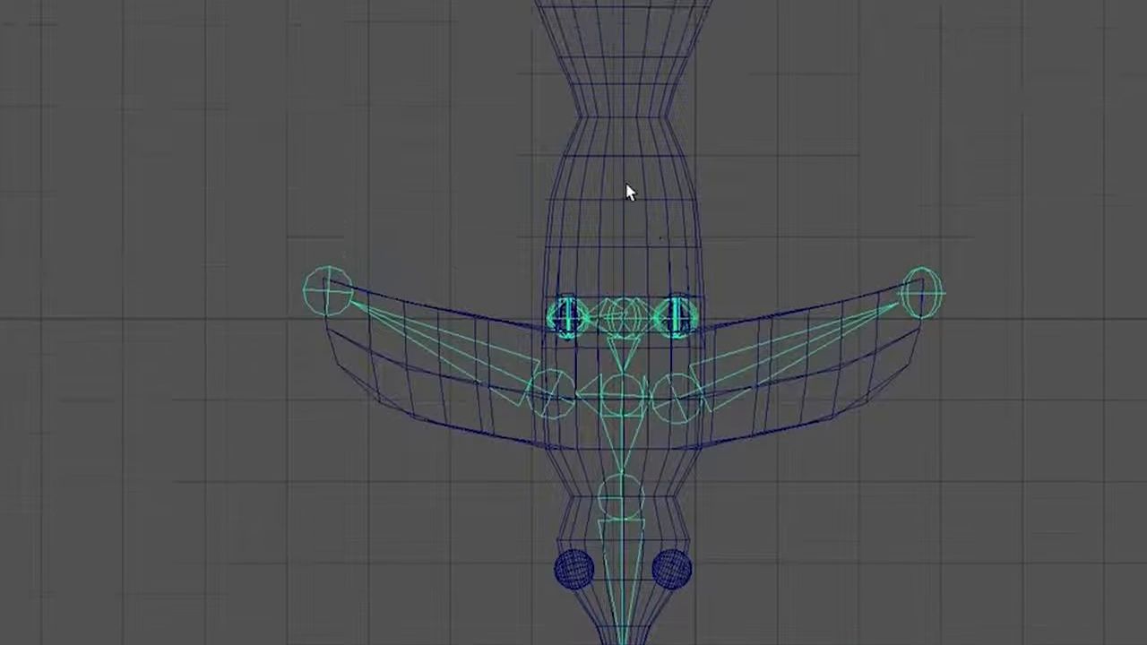
alt+middle_drag(626, 114, 626, 177)
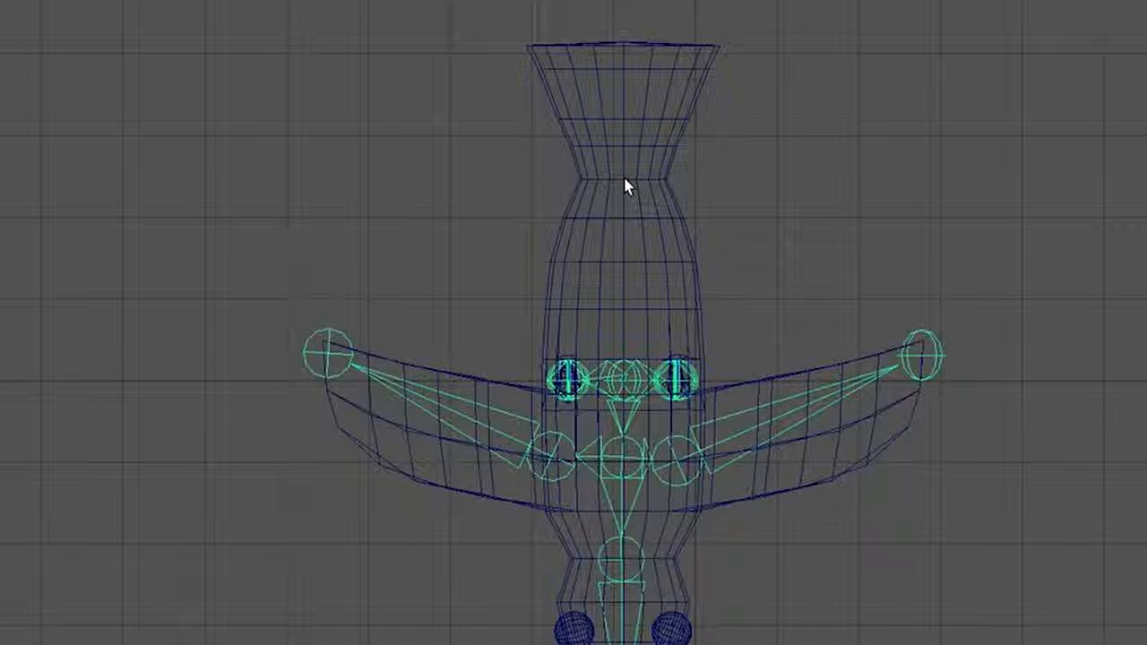
click(626, 182)
click(623, 43)
key(Return)
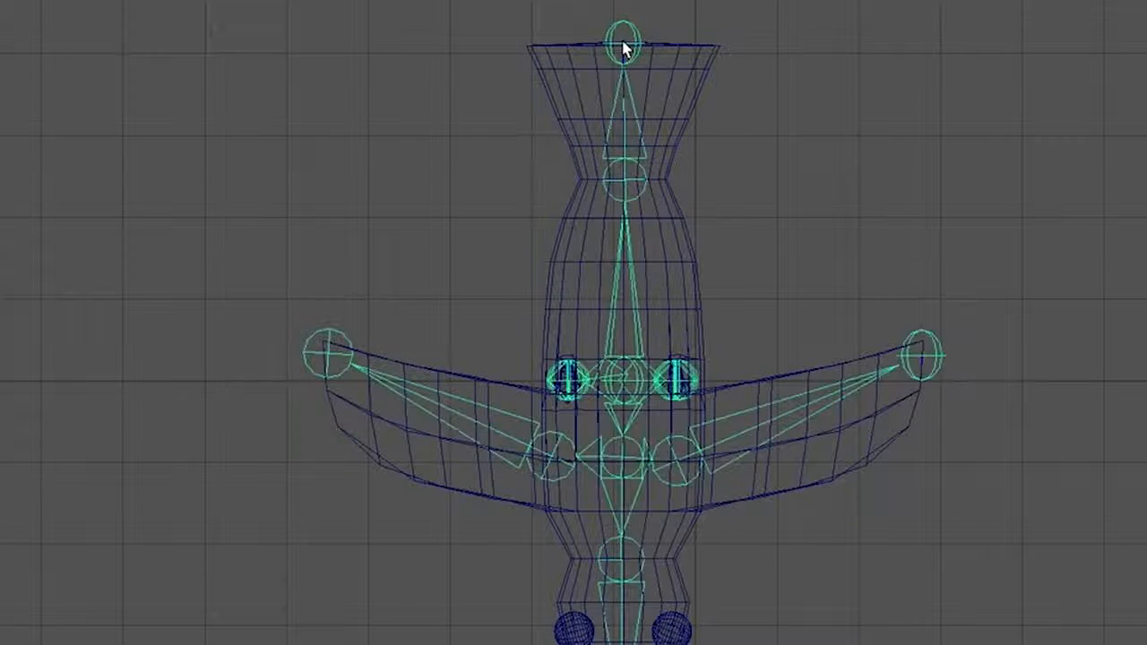
- Select one leg's knee joint and move it backward along Z into the knee of the shaded leg mesh
key(space)
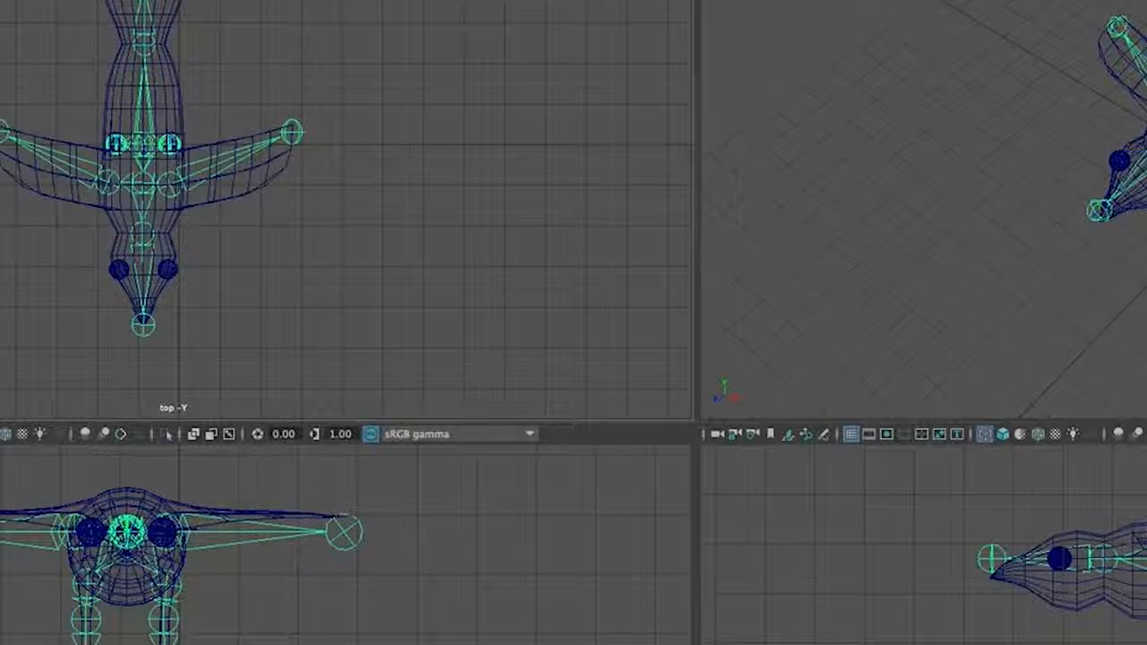
key(space)
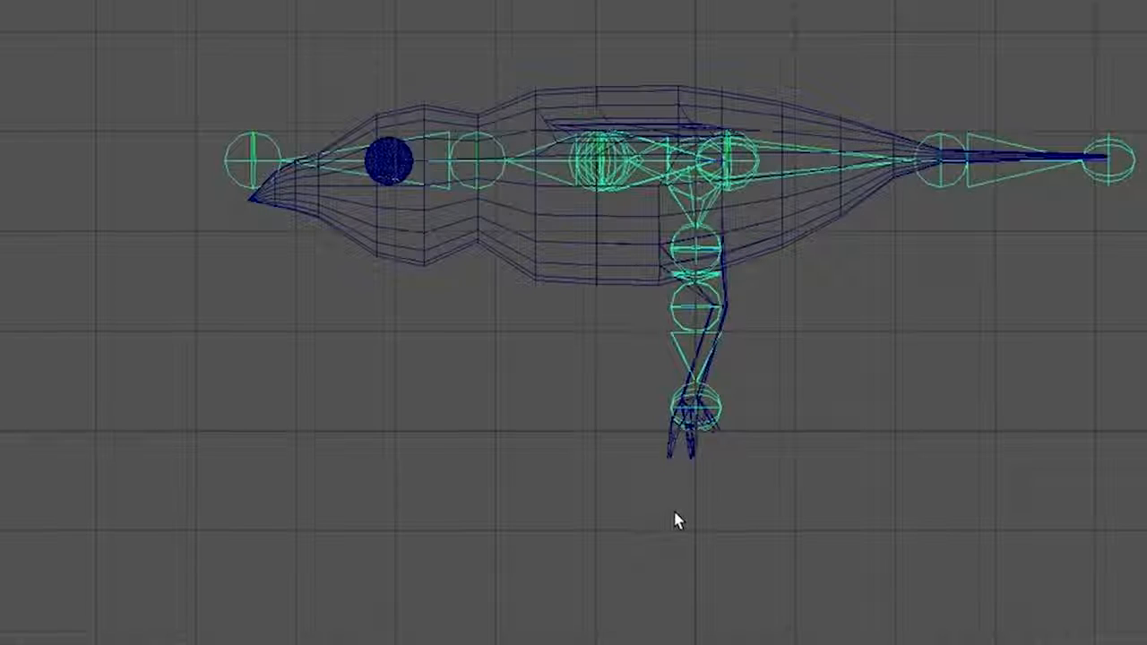
click(696, 334)
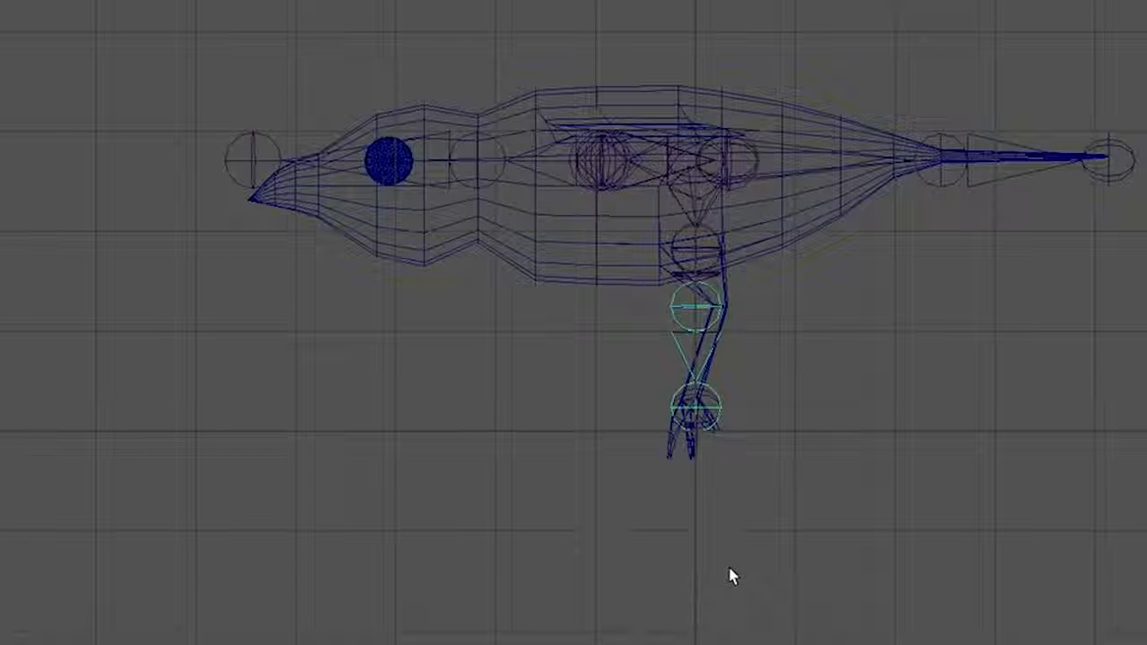
alt+drag(730, 576, 758, 548)
scroll(758, 548, up, 5)
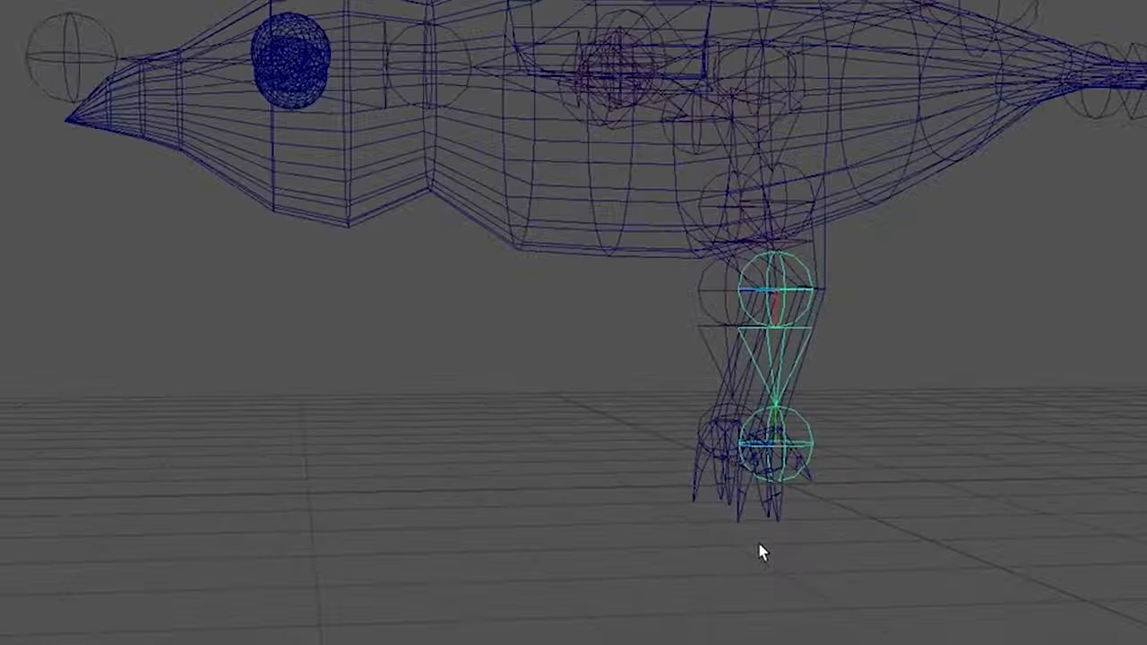
key(5)
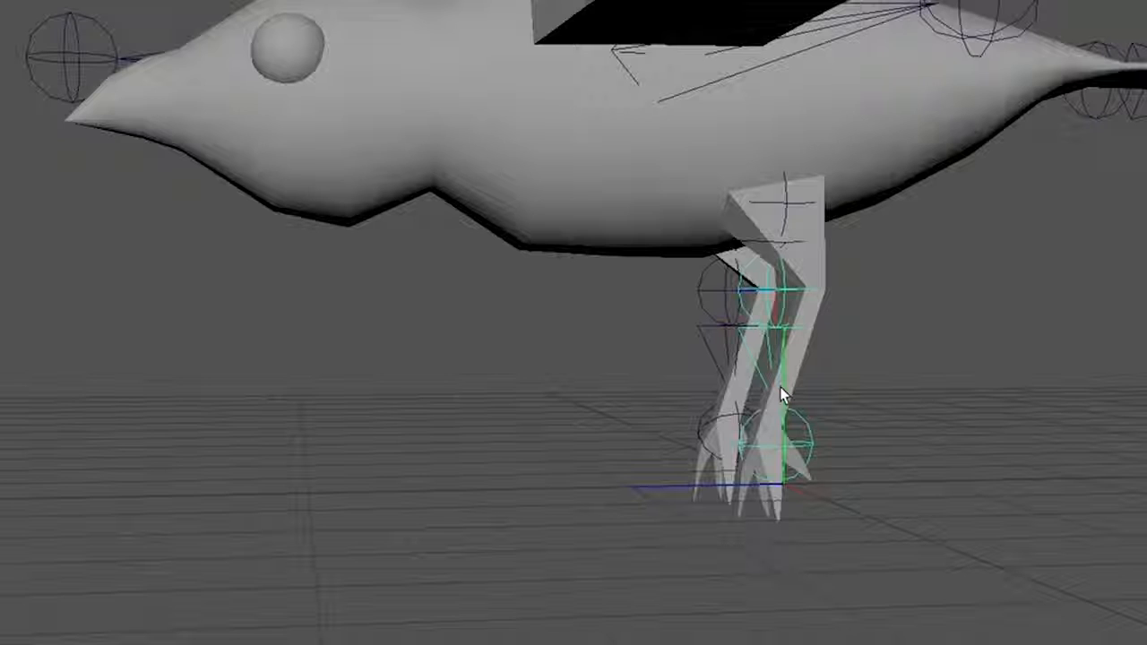
key(w)
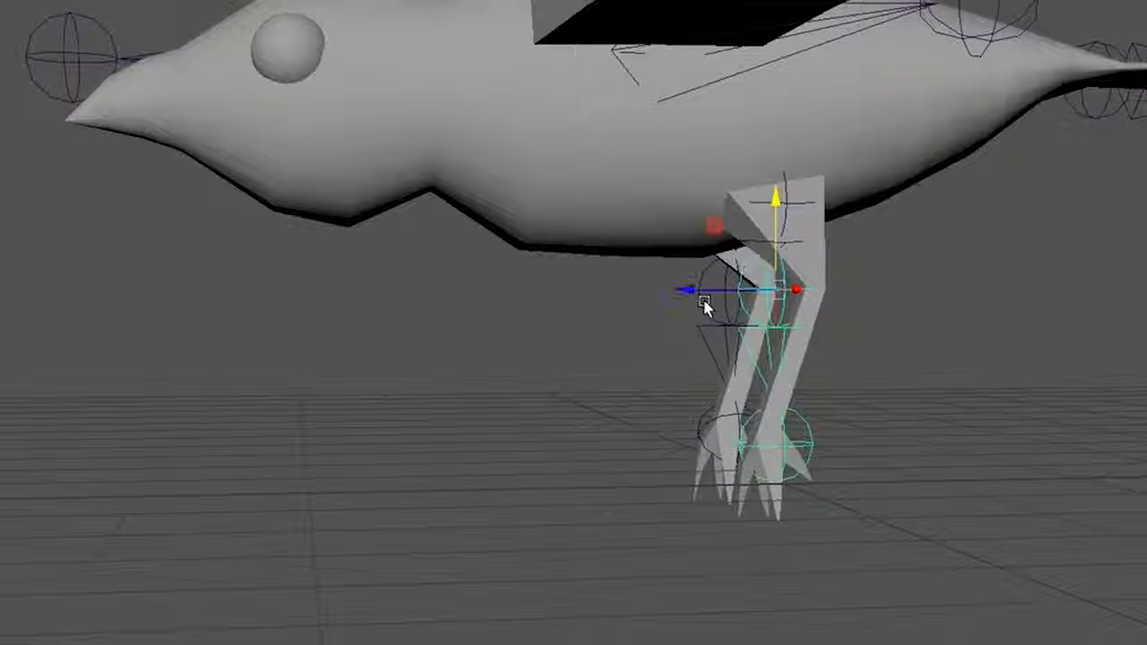
drag(688, 291, 723, 289)
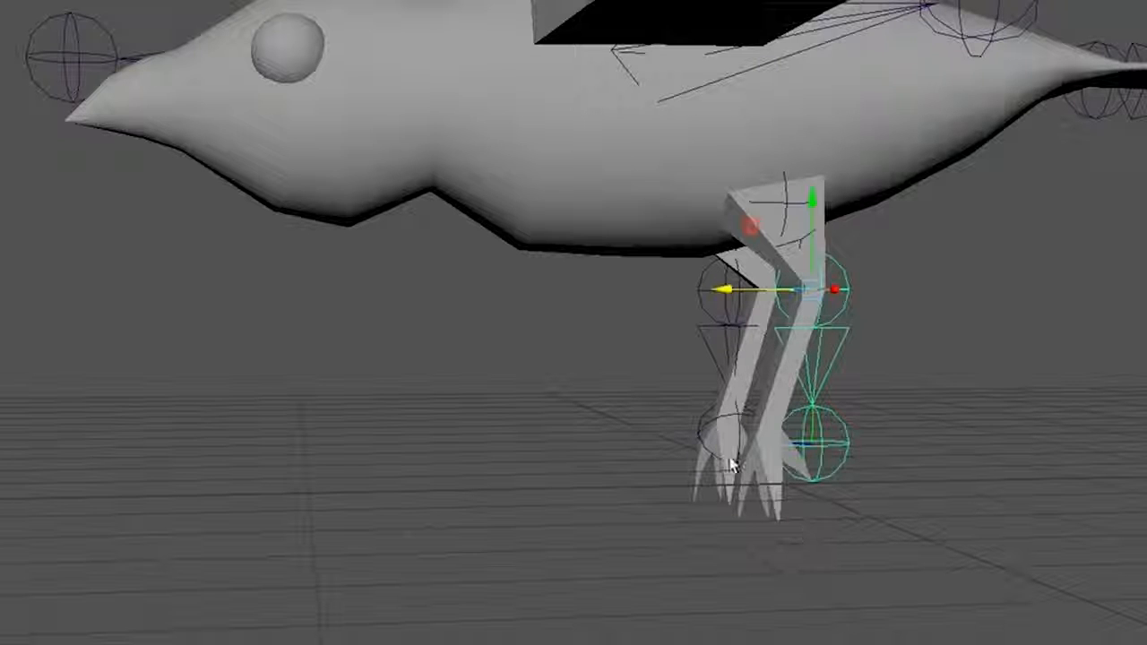
- Select the foot joint below the adjusted knee and move it forward along Z into the foot mesh
key(Down)
key(Up)
key(Up)
key(Up)
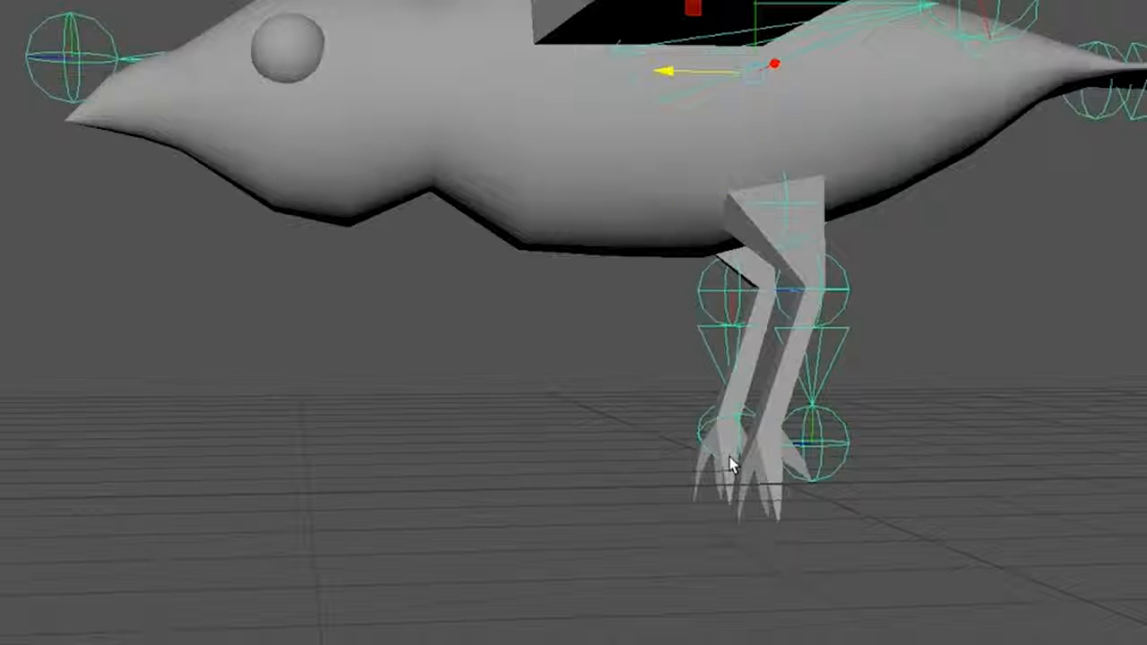
key(Down)
key(Down)
key(Down)
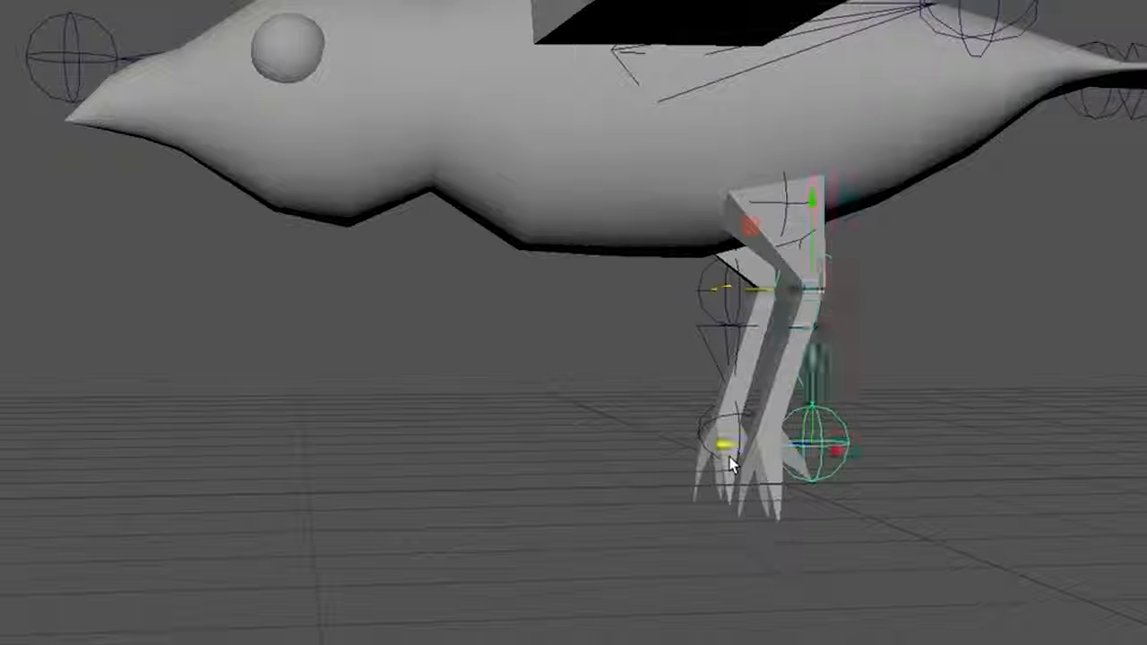
drag(731, 448, 674, 446)
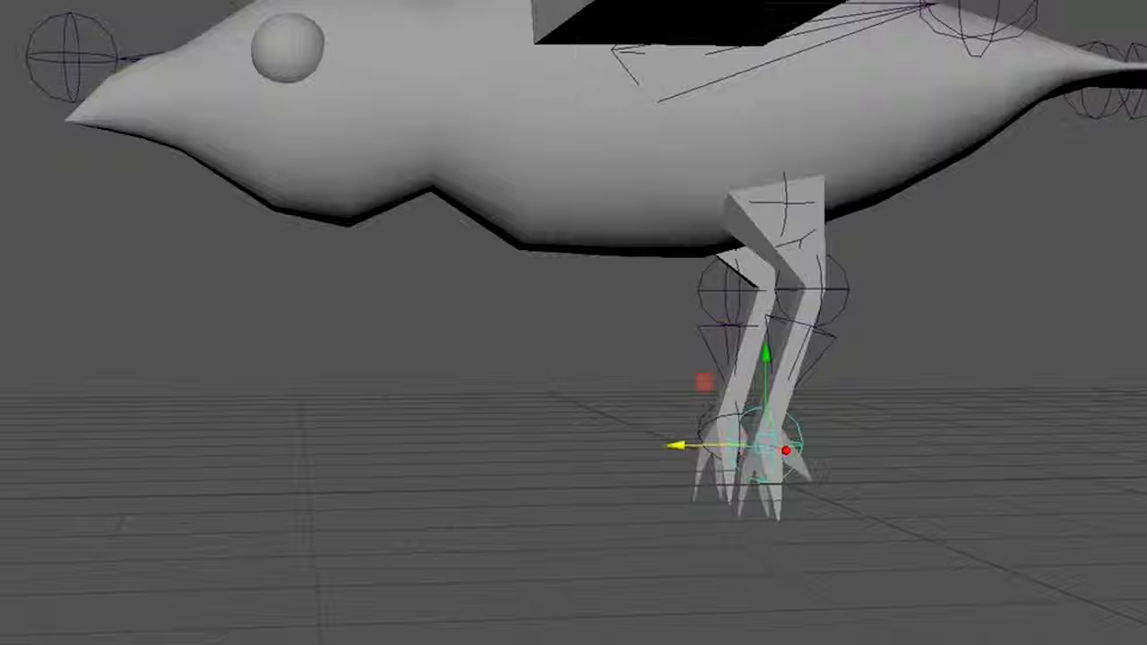
- Move the opposite leg's knee joint backward into its knee and align the foot joint below it with the foot
alt+drag(744, 633, 1093, 641)
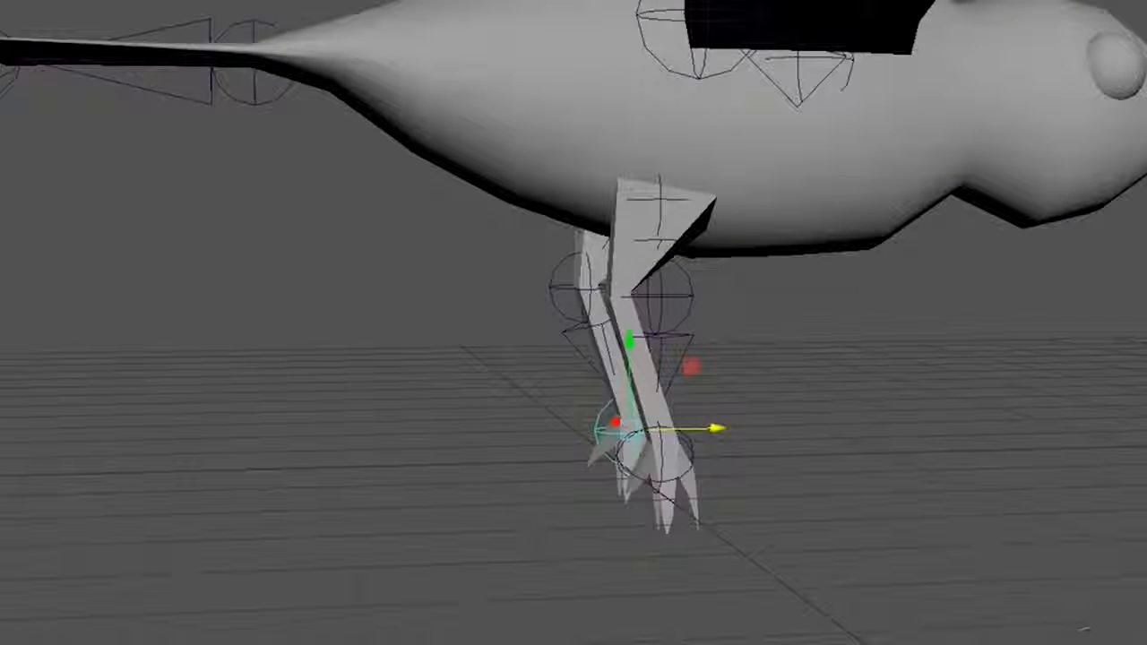
click(692, 287)
drag(733, 300, 709, 305)
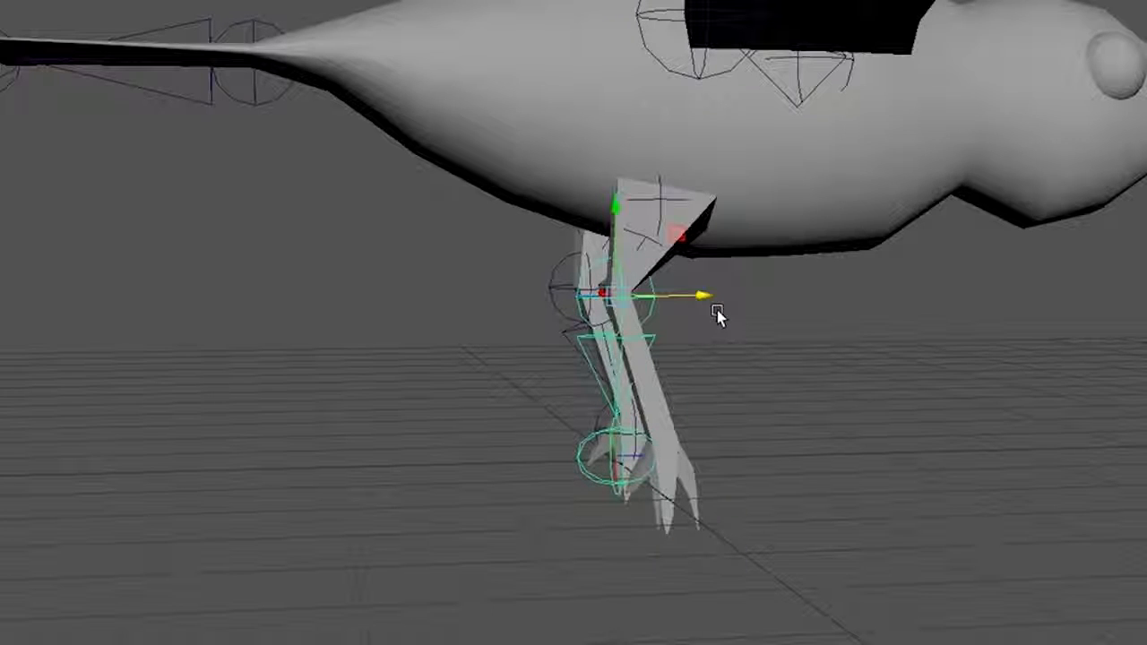
key(Down)
drag(708, 458, 968, 443)
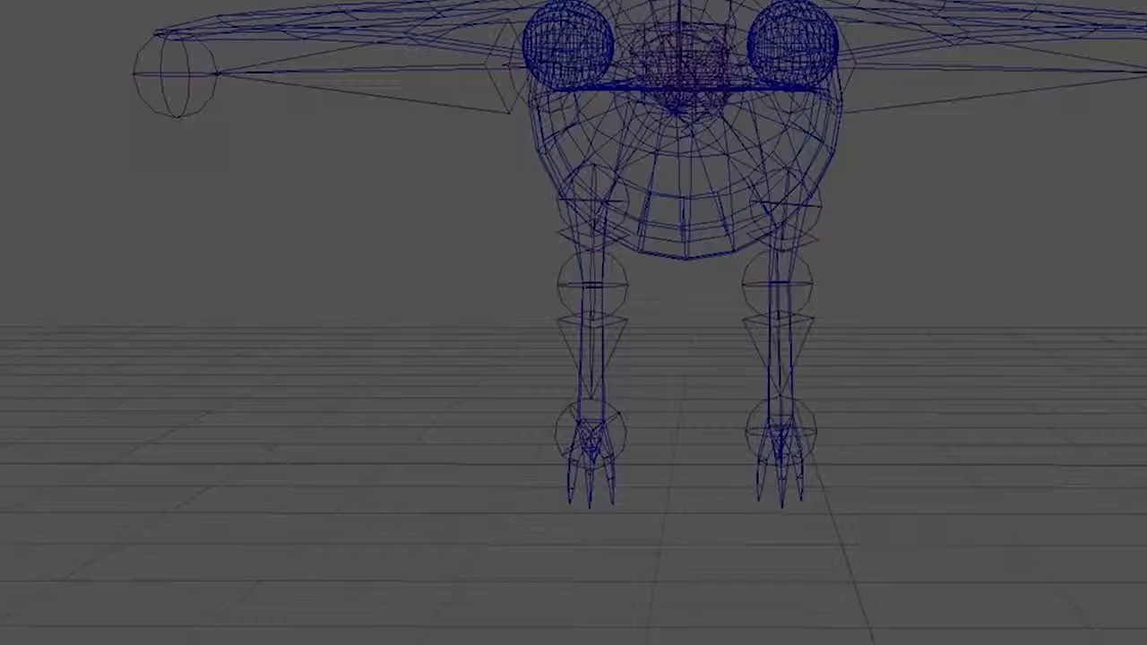
- Select both shoulder joints and raise them together toward the tops of the wing bases
alt+drag(986, 332, 1146, 394)
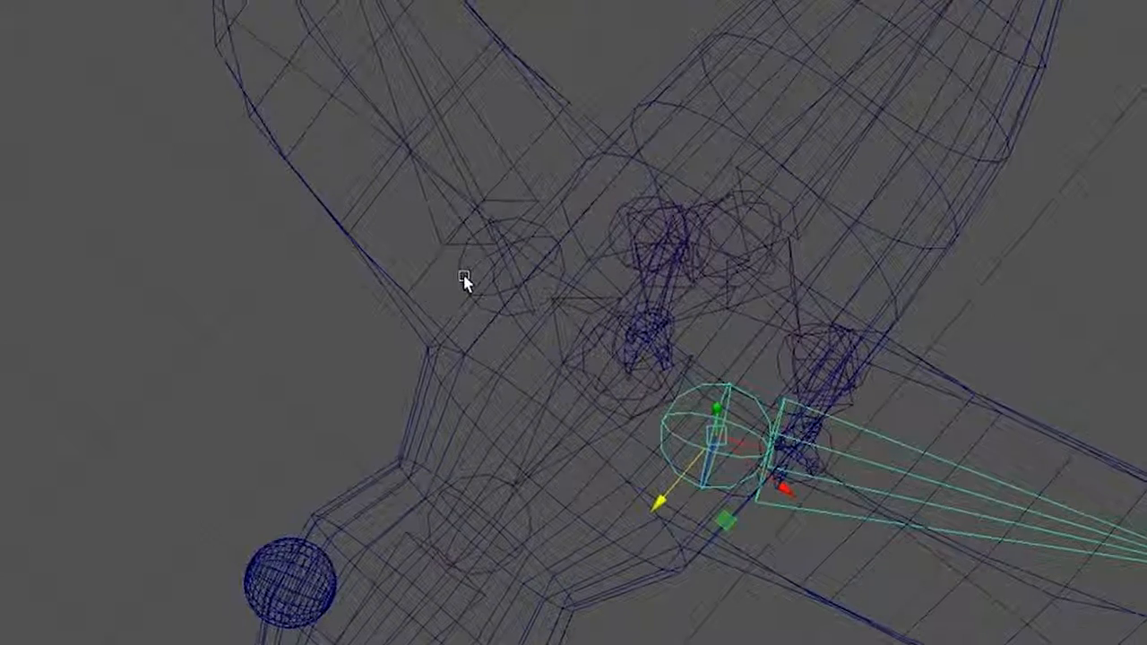
shift+click(465, 277)
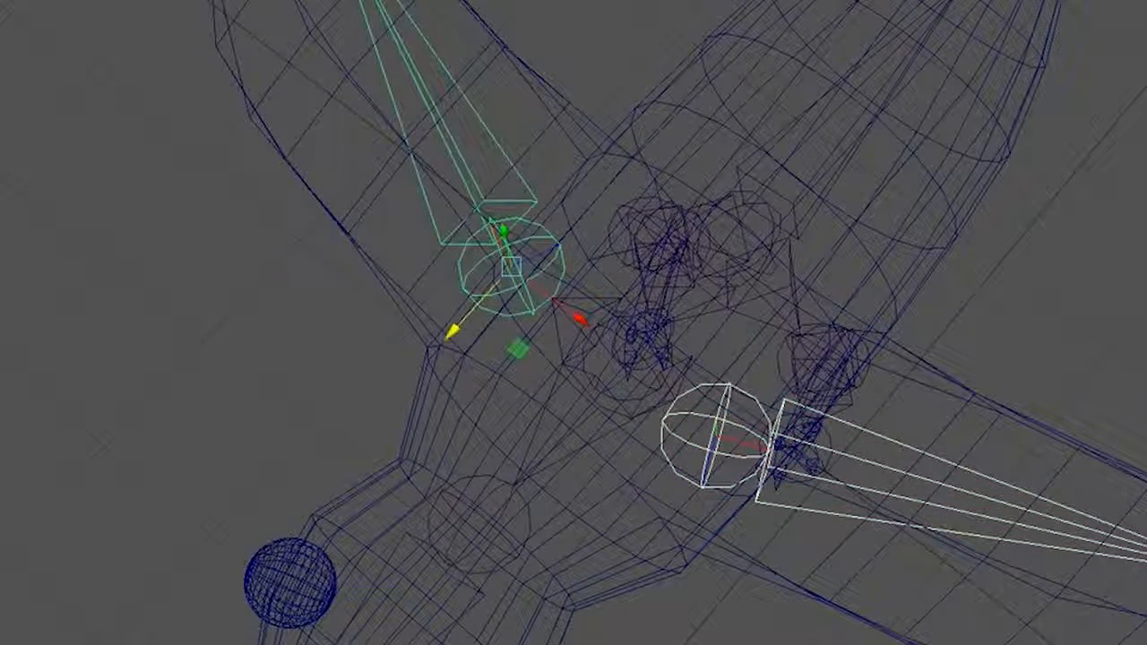
alt+drag(843, 644, 946, 614)
alt+middle_drag(947, 614, 919, 642)
key(5)
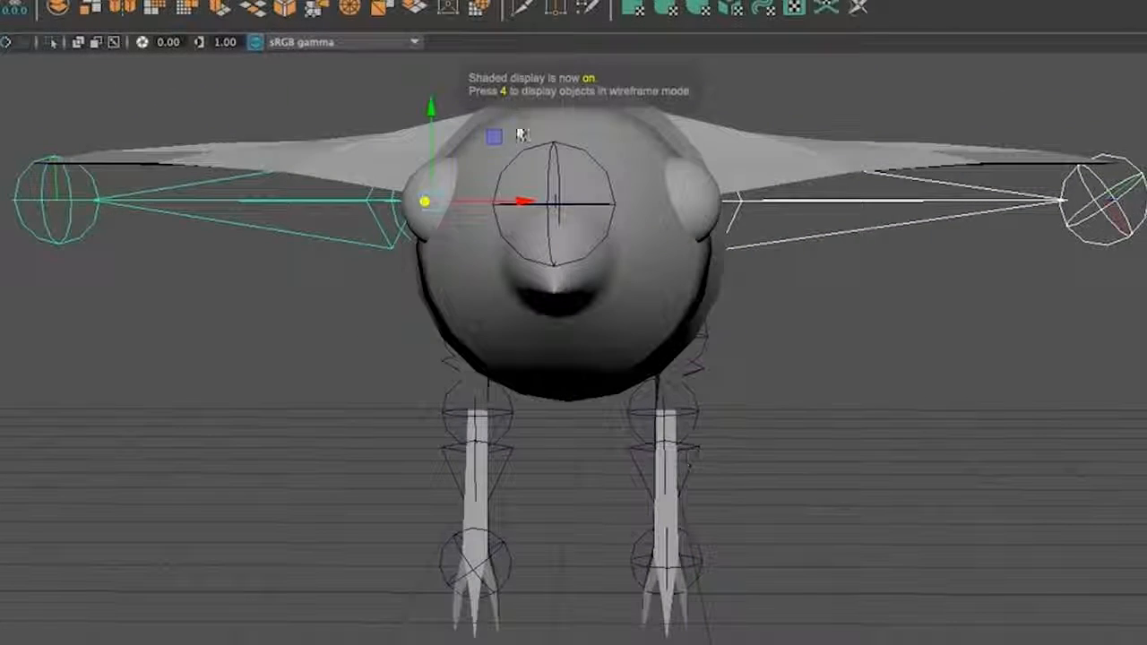
alt+middle_drag(740, 379, 744, 549)
drag(436, 269, 442, 224)
- Select both wingtip joints and lower them slightly to line up with the ends of the wing mesh
click(320, 295)
click(78, 279)
click(61, 260)
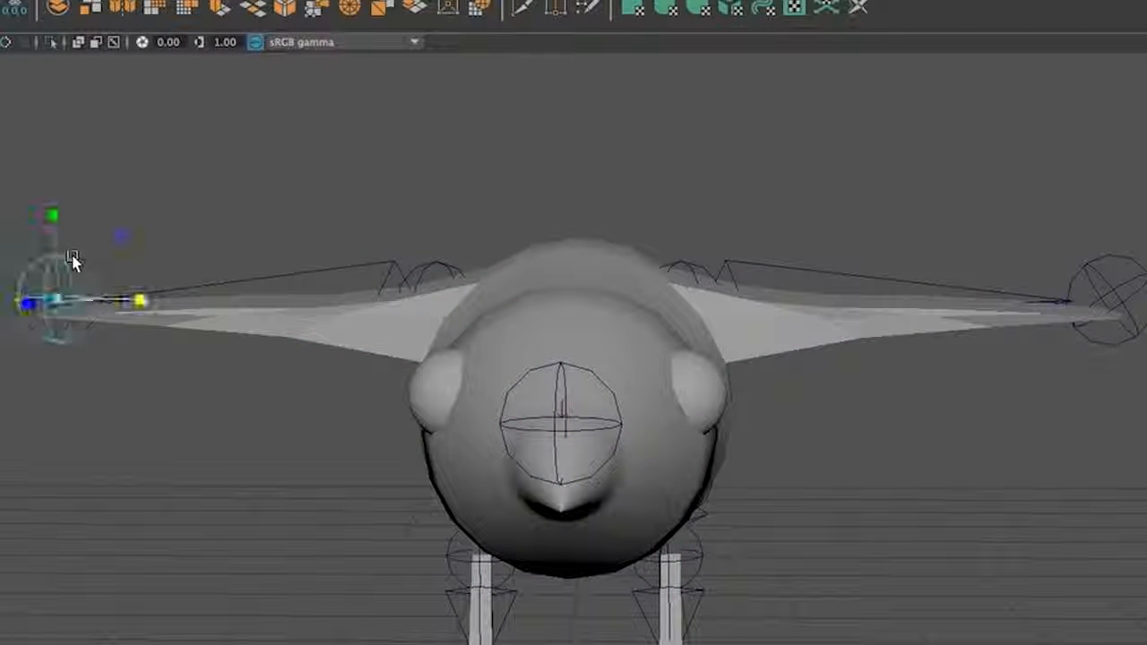
key(w)
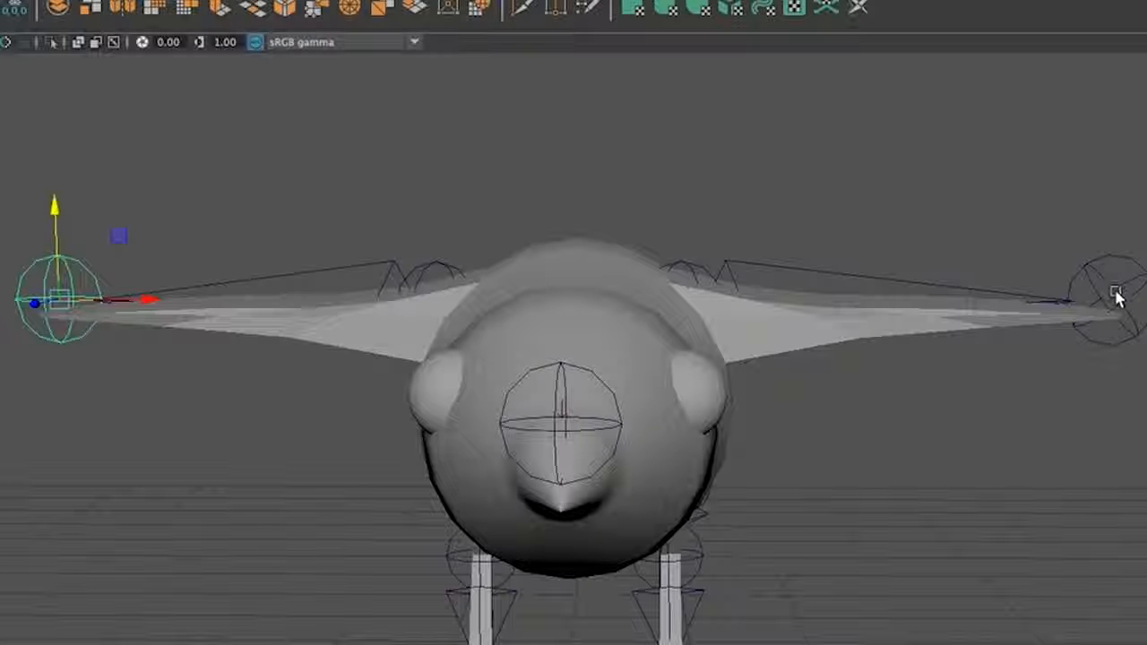
click(1116, 297)
drag(1116, 200, 1116, 224)
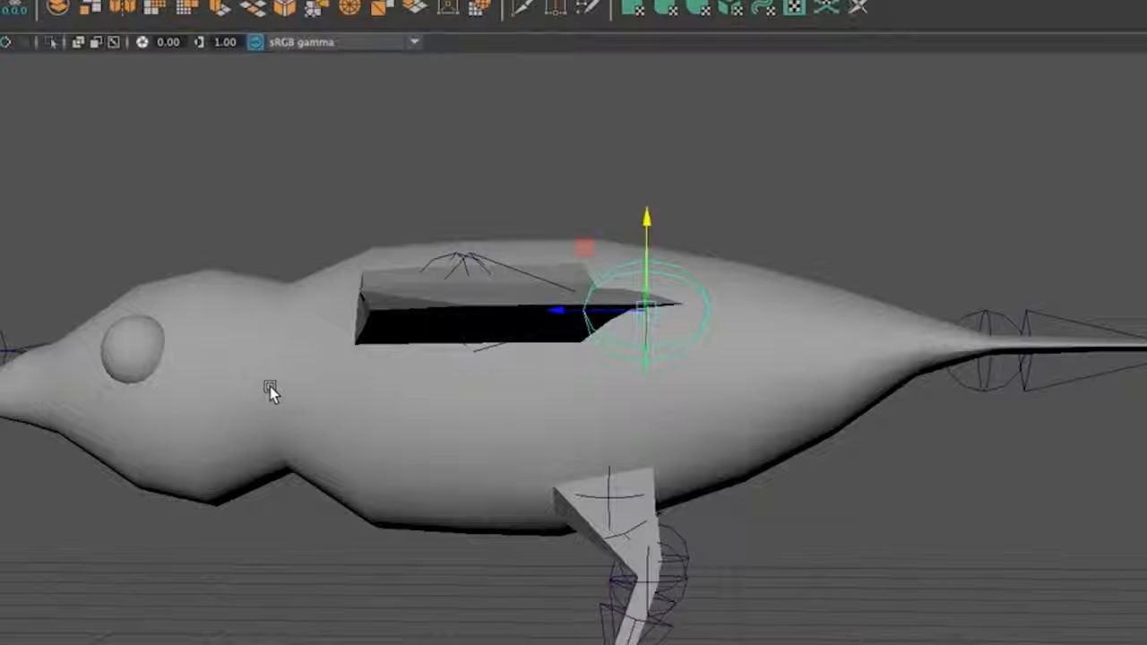
- Select the beak joint at the end of the neck chain and lower it to the tip of the beak
key(4)
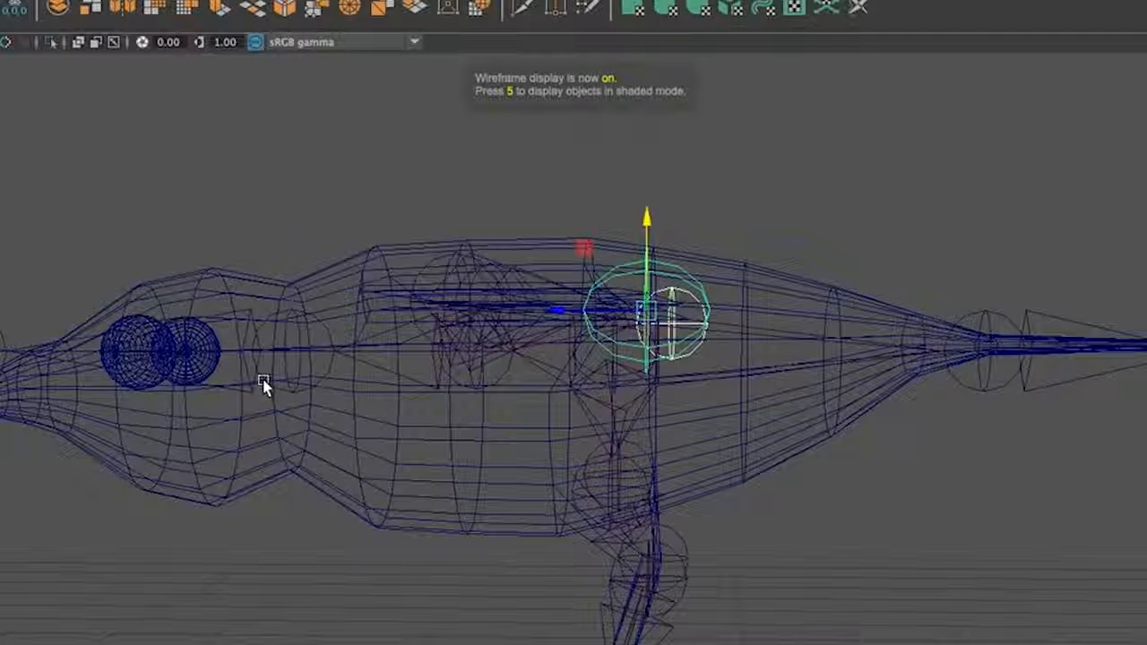
click(302, 353)
key(Down)
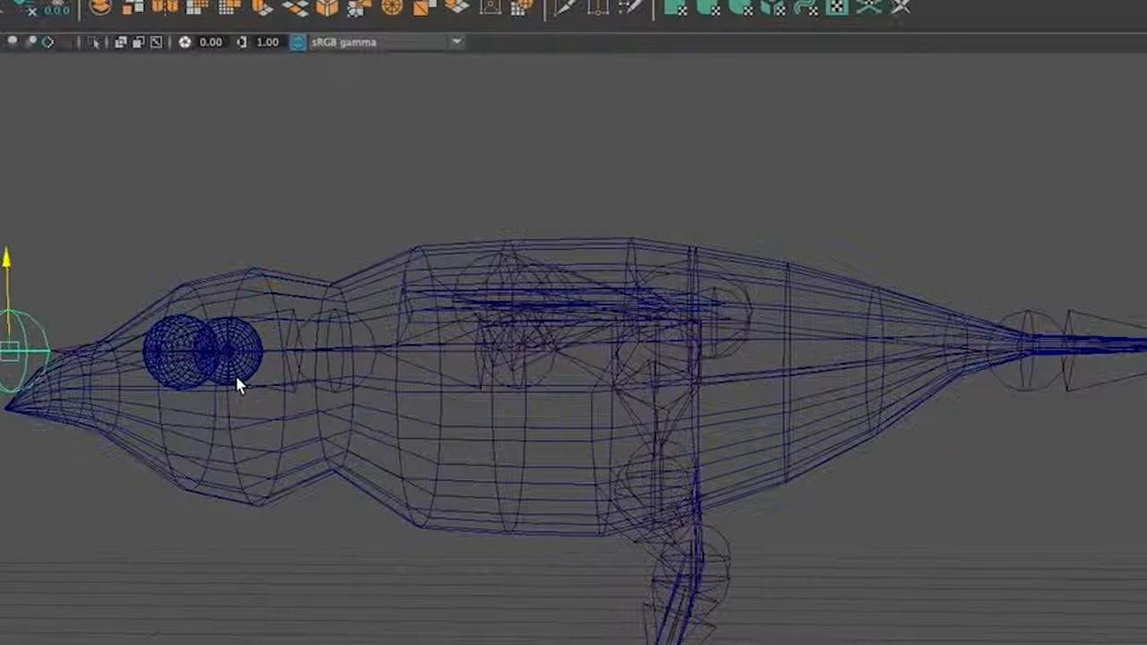
drag(9, 262, 11, 283)
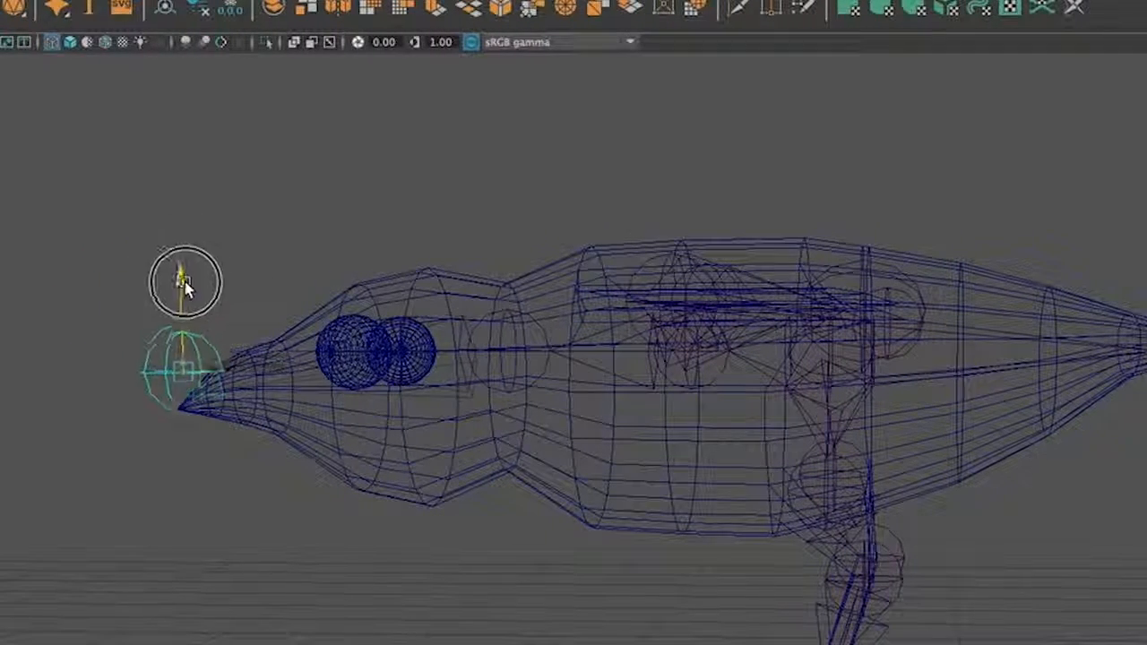
drag(185, 283, 192, 315)
alt+drag(408, 644, 403, 610)
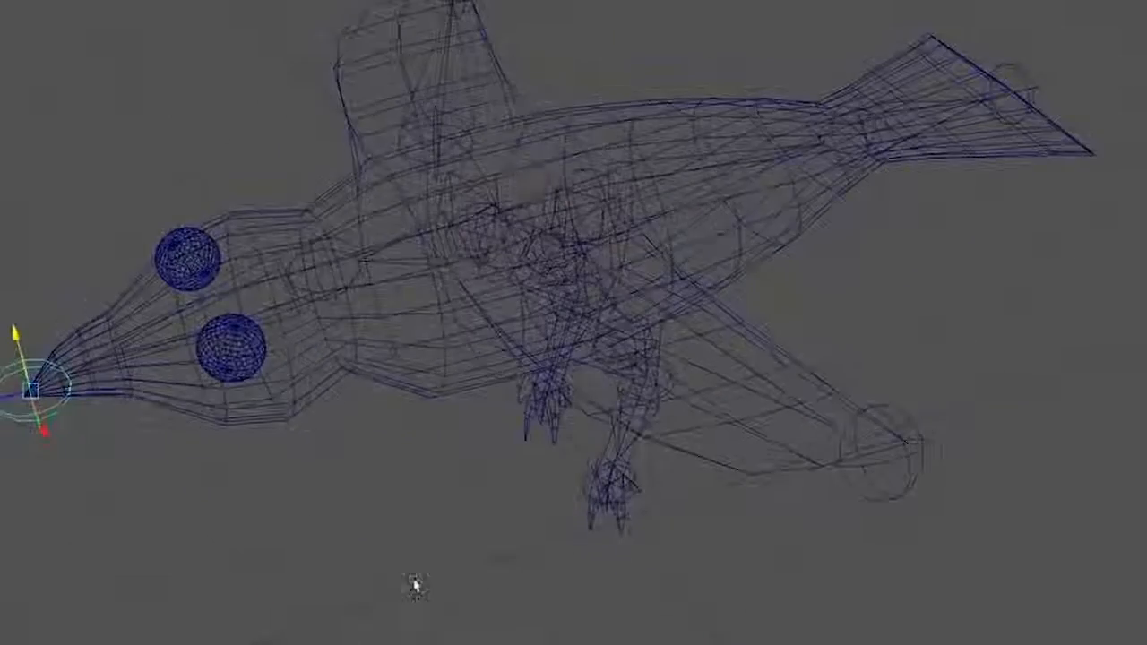
- Set the kinematic display preferences to joint size 0.66 and IK/FK joint size 0.43, and save them
click(482, 237)
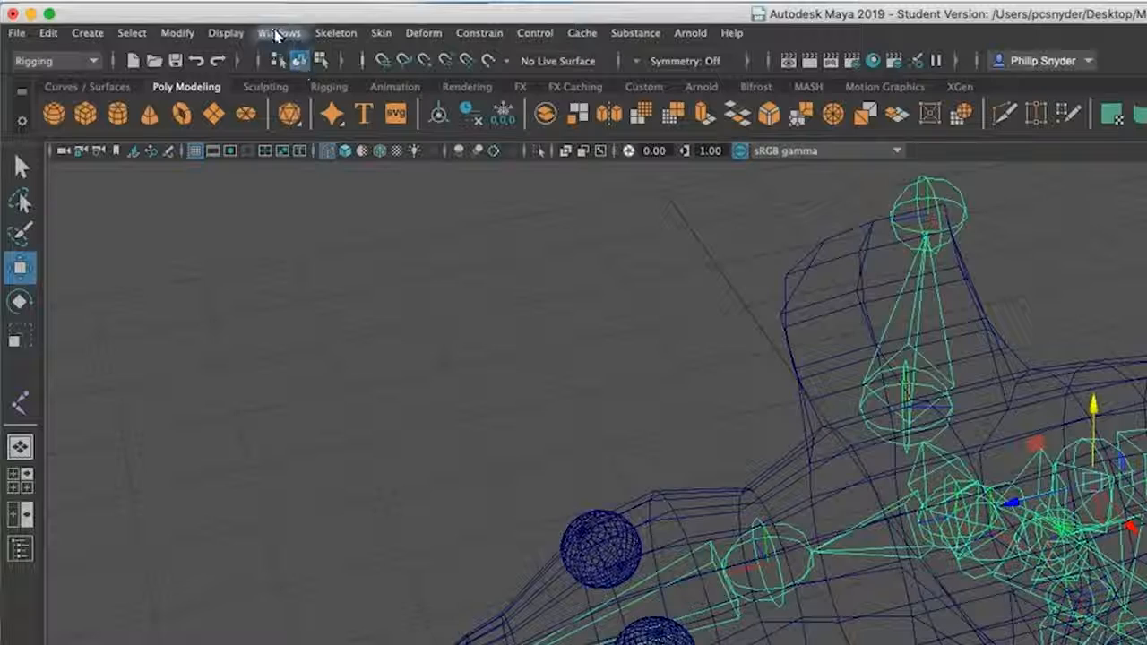
click(278, 34)
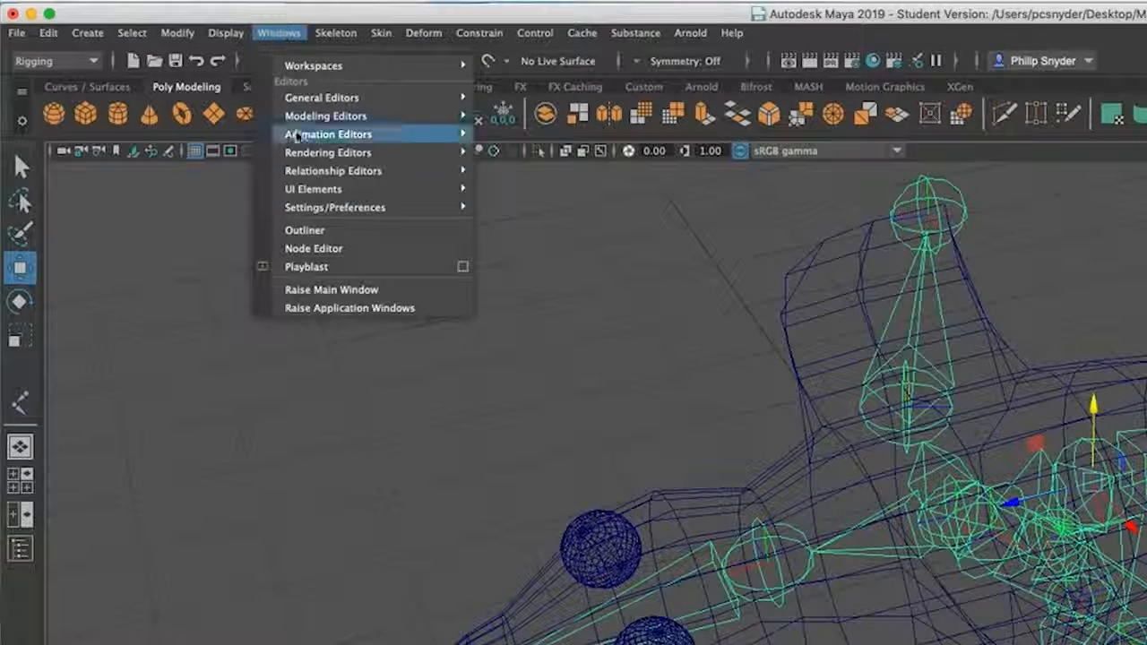
mouse_move(359, 208)
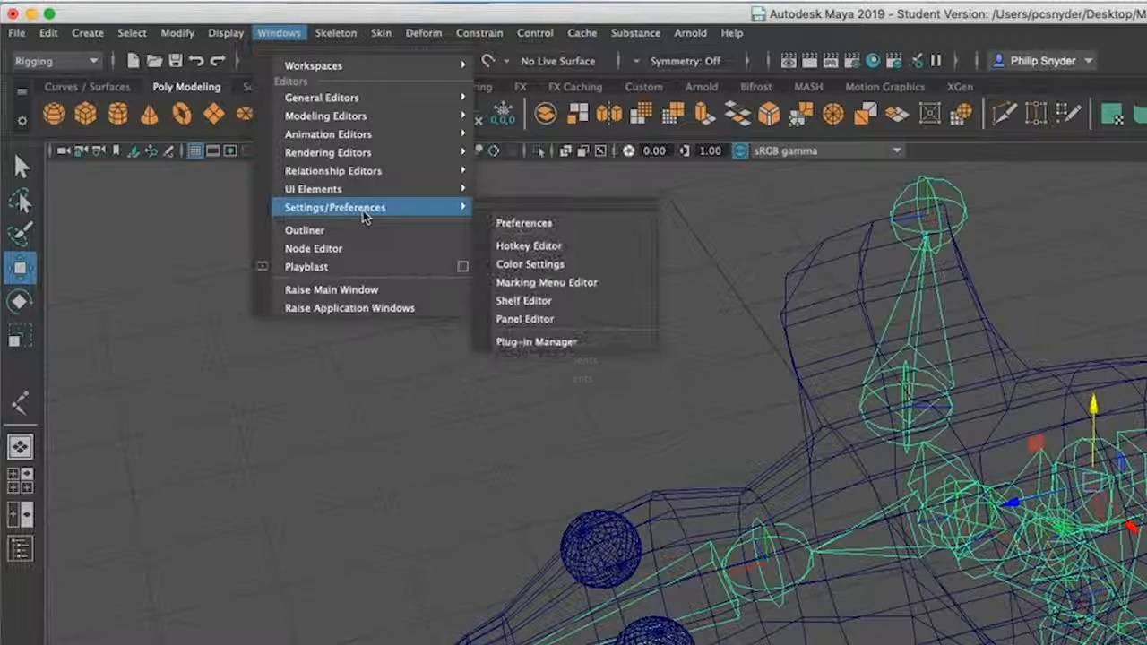
click(528, 223)
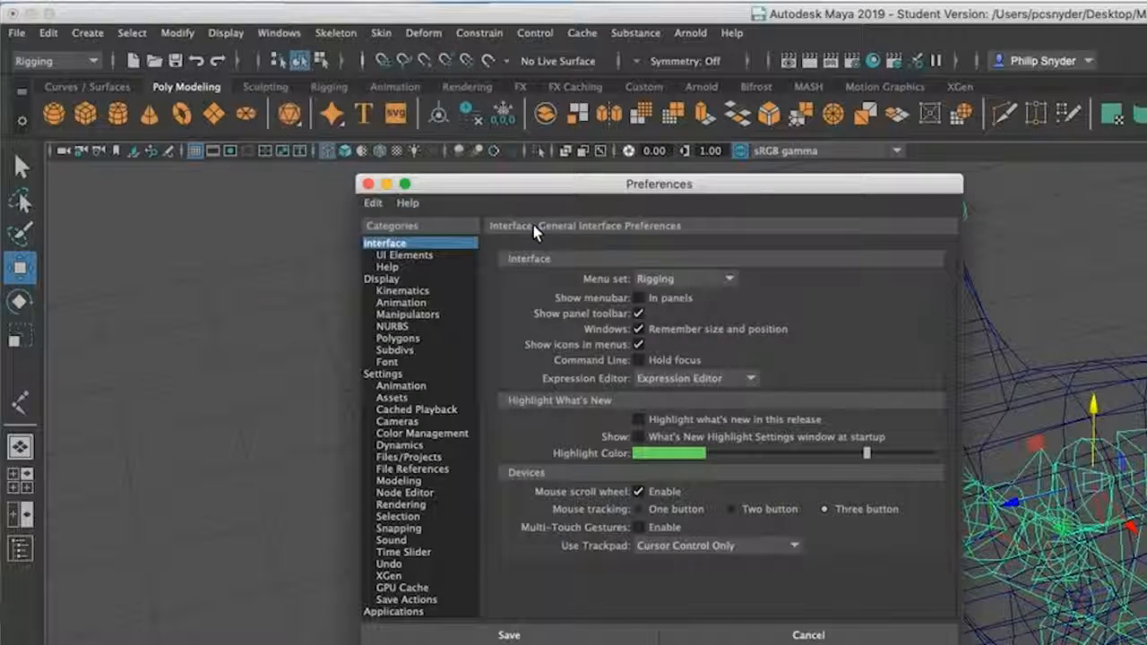
click(405, 291)
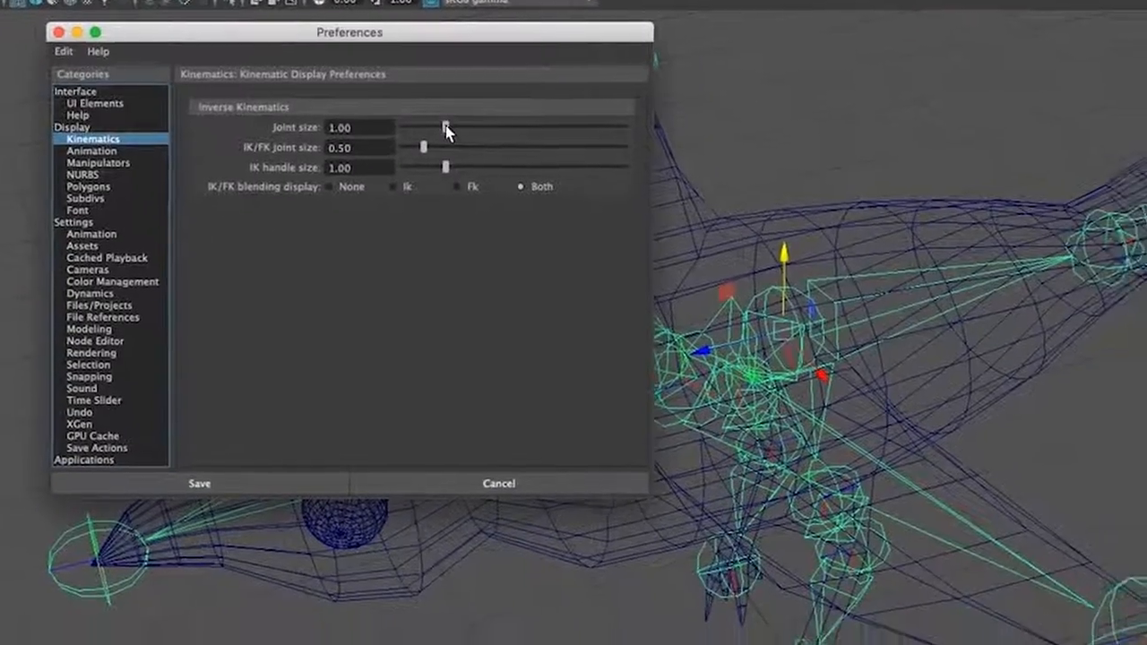
drag(514, 161, 483, 161)
drag(401, 125, 390, 126)
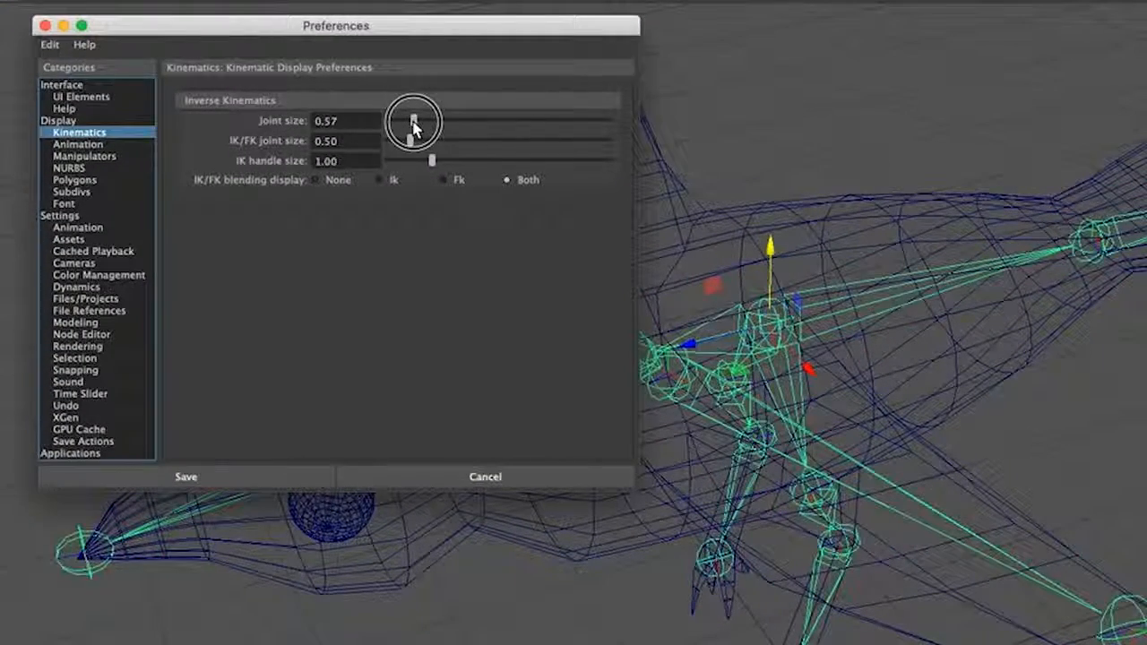
drag(410, 141, 407, 141)
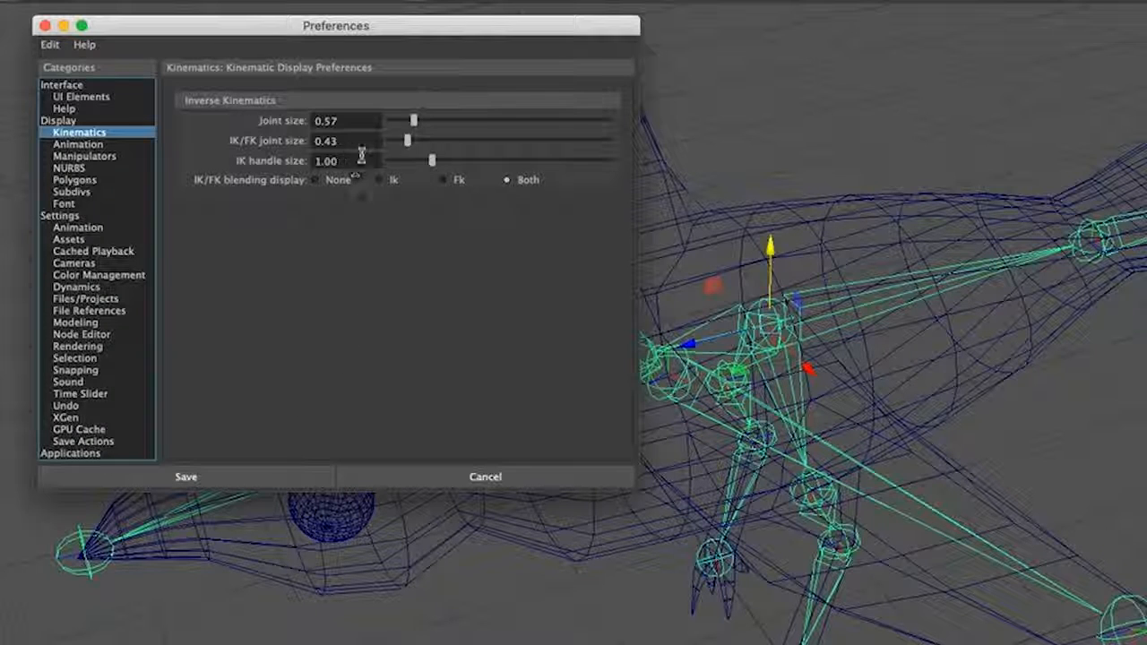
drag(414, 120, 418, 120)
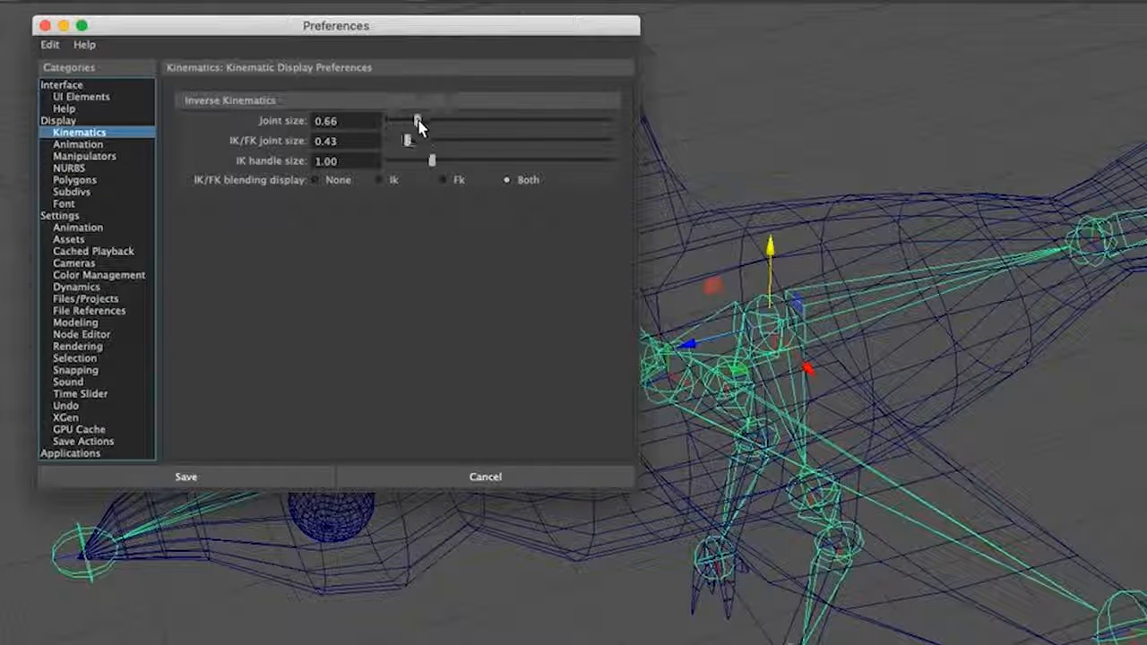
click(262, 484)
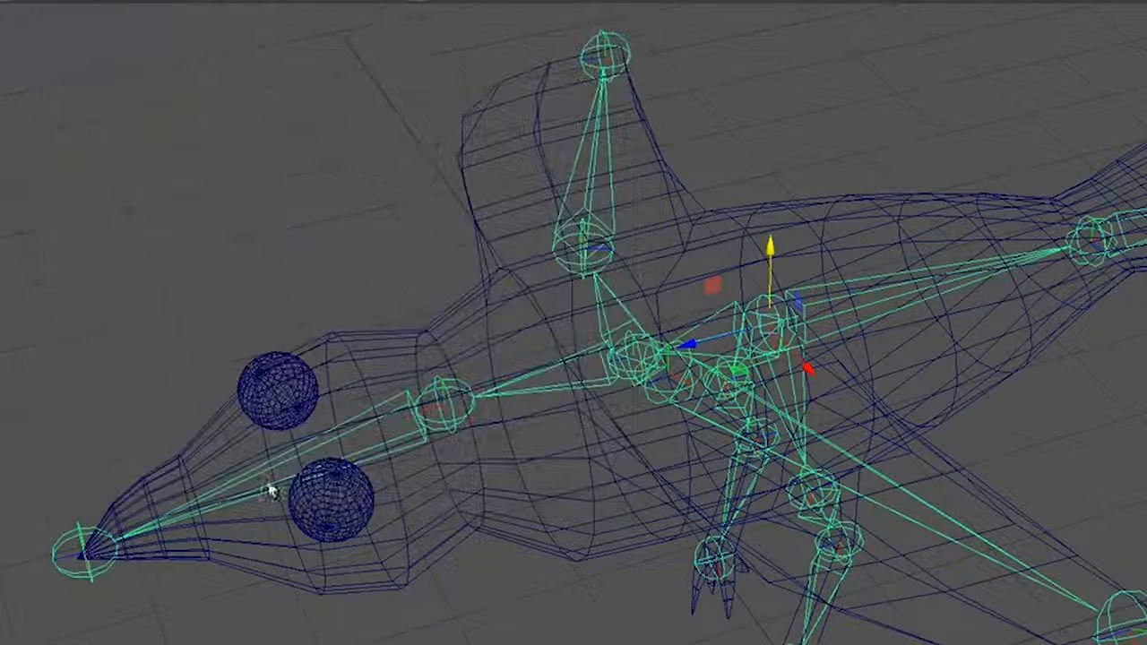
click(581, 636)
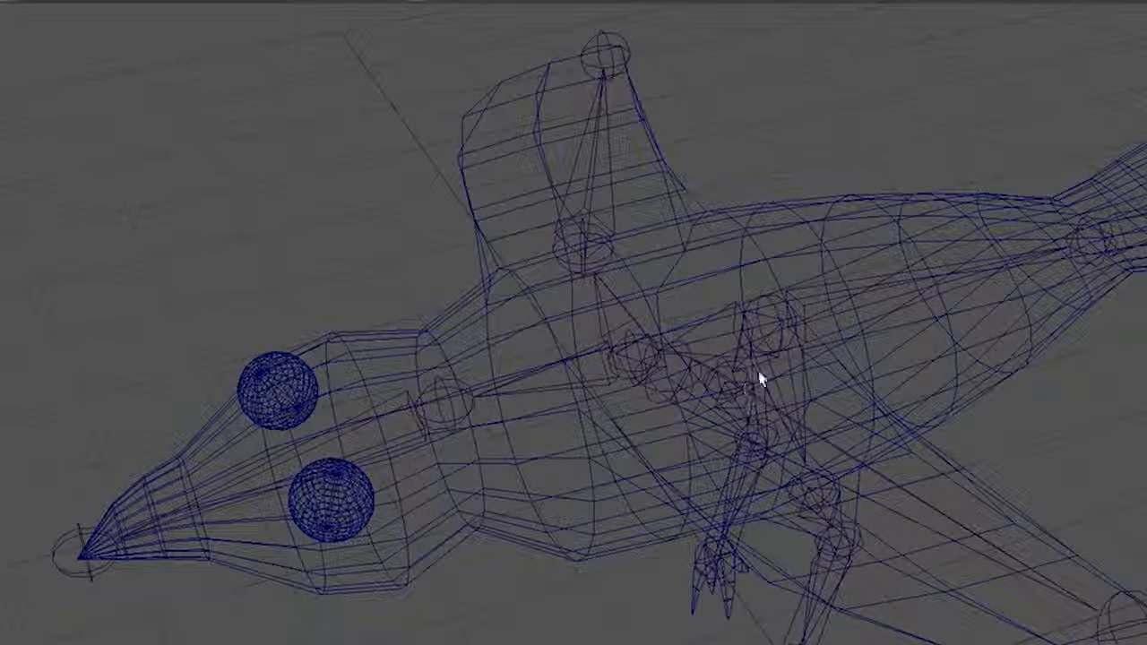
click(625, 356)
click(766, 318)
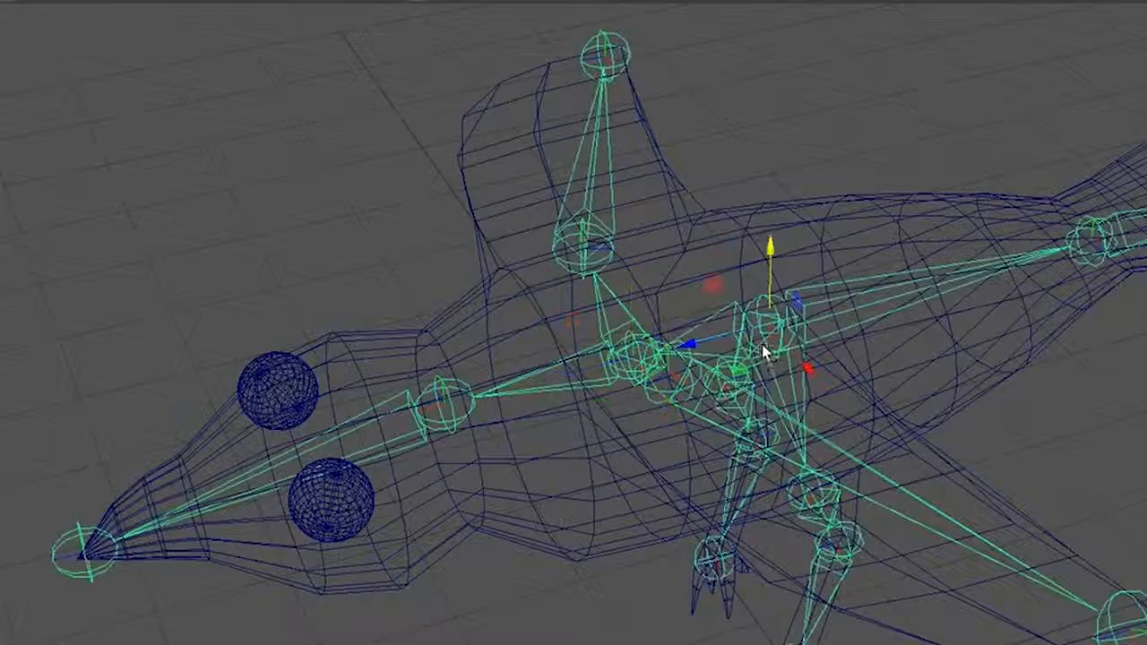
alt+drag(717, 359, 641, 313)
alt+drag(767, 323, 773, 325)
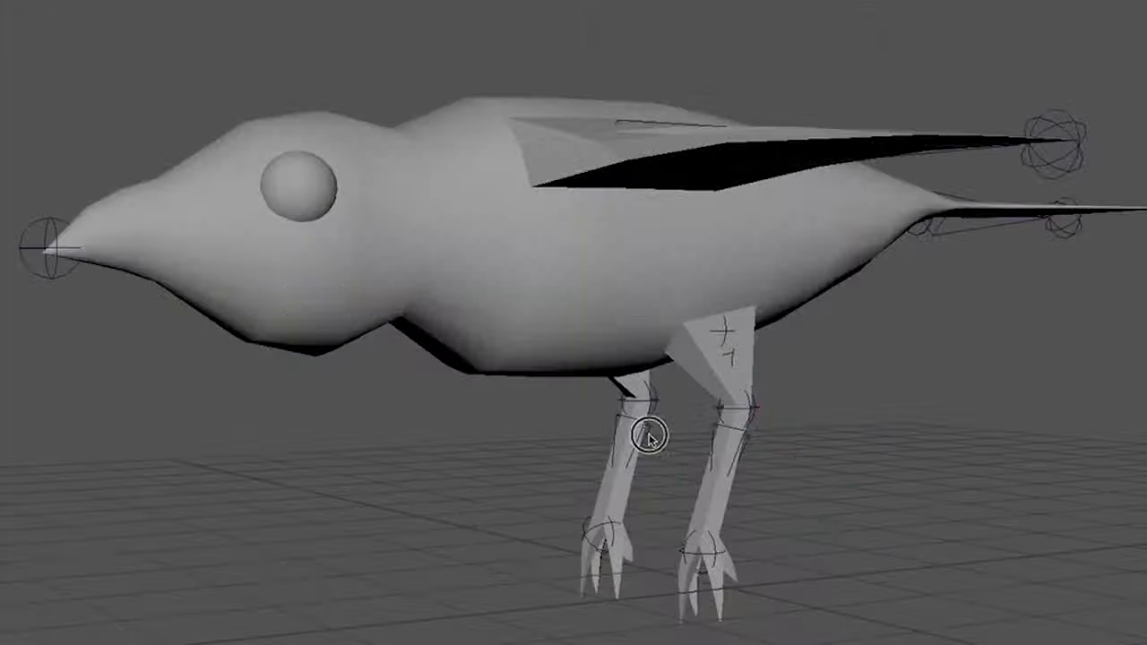
- Select the bird mesh in shaded display and turn on its smooth mesh preview
mouse_move(645, 435)
alt+mouse_down()
mouse_move(676, 463)
mouse_move(676, 434)
mouse_move(589, 436)
mouse_move(666, 461)
mouse_move(659, 448)
alt+mouse_up()
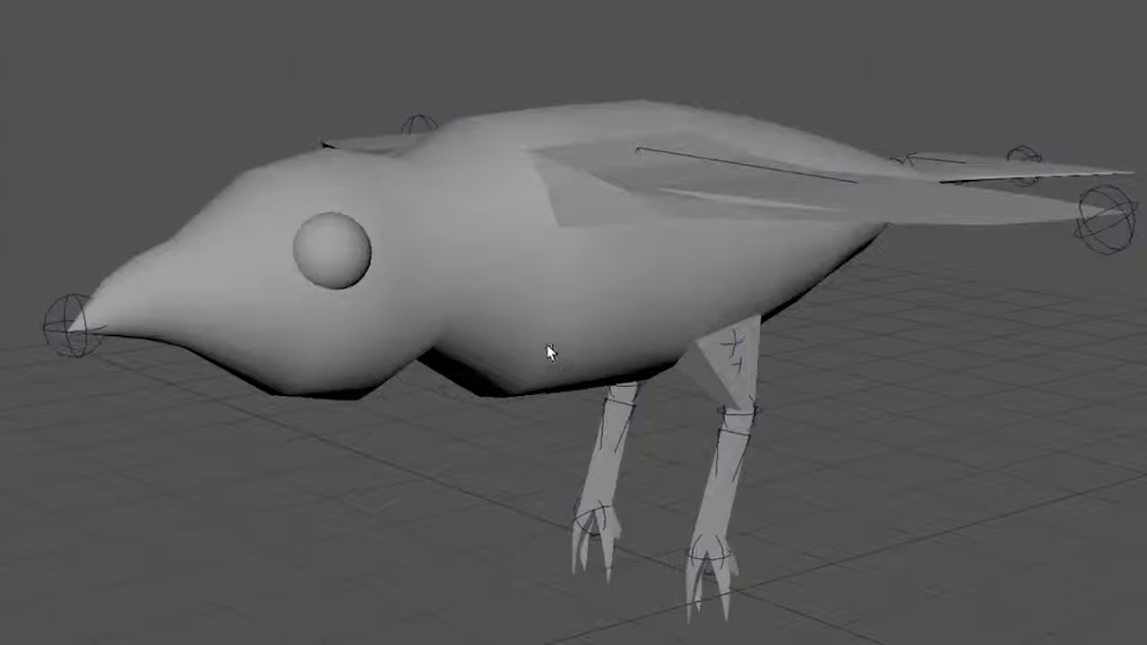
click(549, 352)
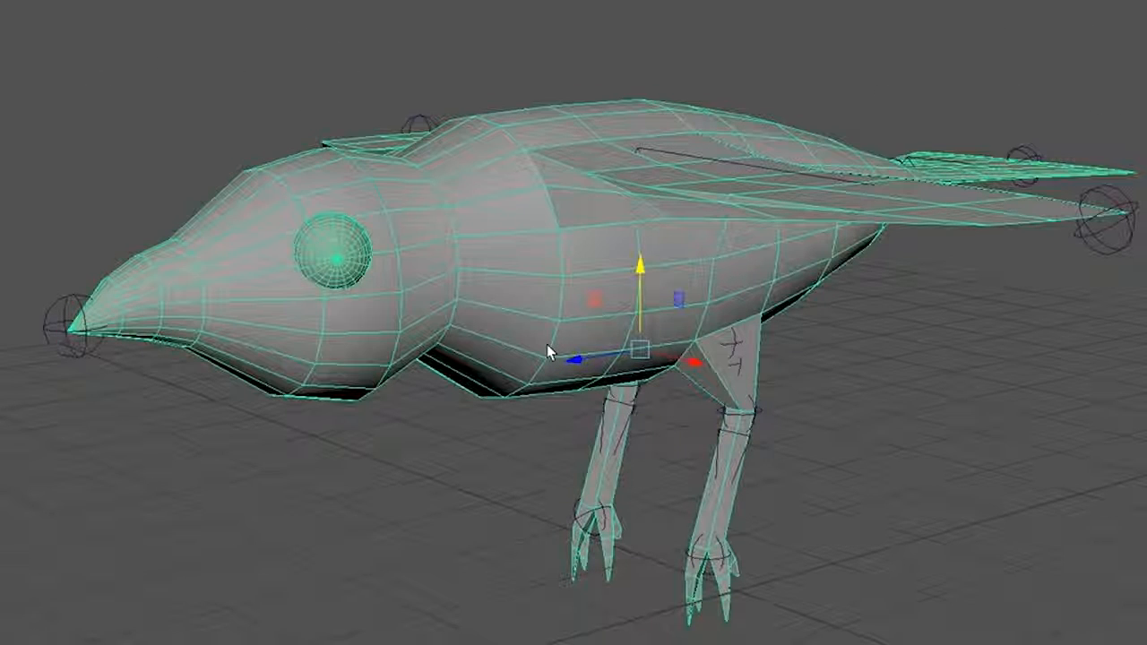
key(3)
click(768, 482)
click(639, 509)
mouse_move(639, 509)
alt+mouse_down()
mouse_move(679, 486)
mouse_move(827, 510)
mouse_move(909, 474)
mouse_move(643, 485)
mouse_move(538, 528)
mouse_move(666, 510)
mouse_move(630, 508)
alt+mouse_up()
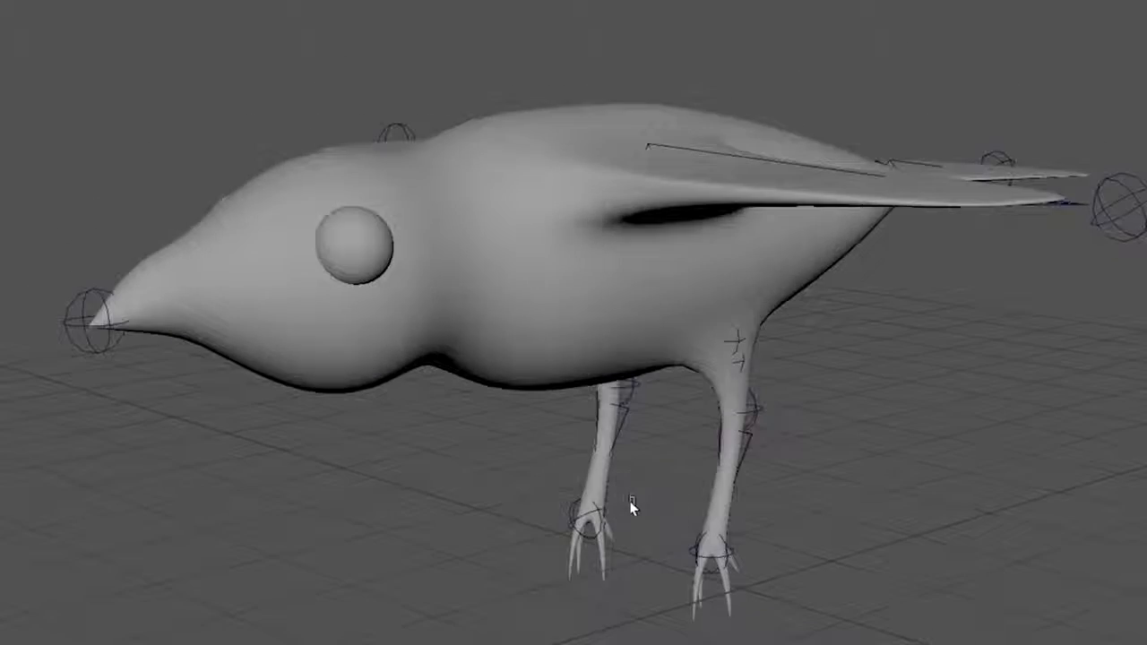
scroll(641, 502, down, 2)
scroll(641, 497, up, 4)
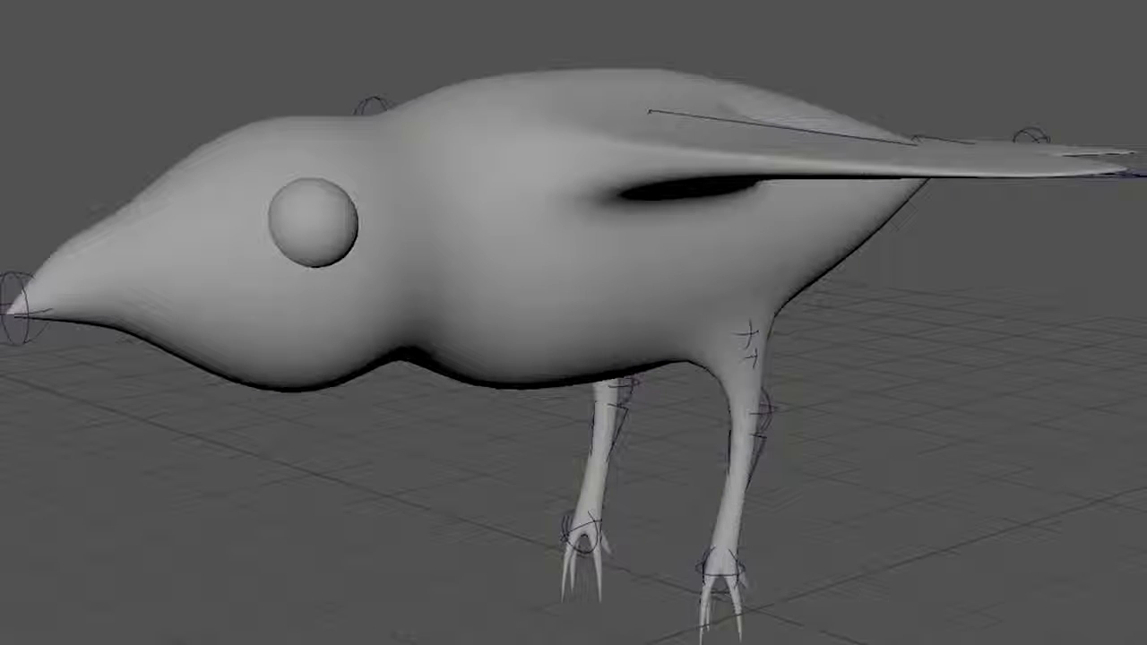
- In the top view, move both wingtip joints inward and forward so they sit at the ends of the smoothed wings
alt+drag(835, 556, 917, 629)
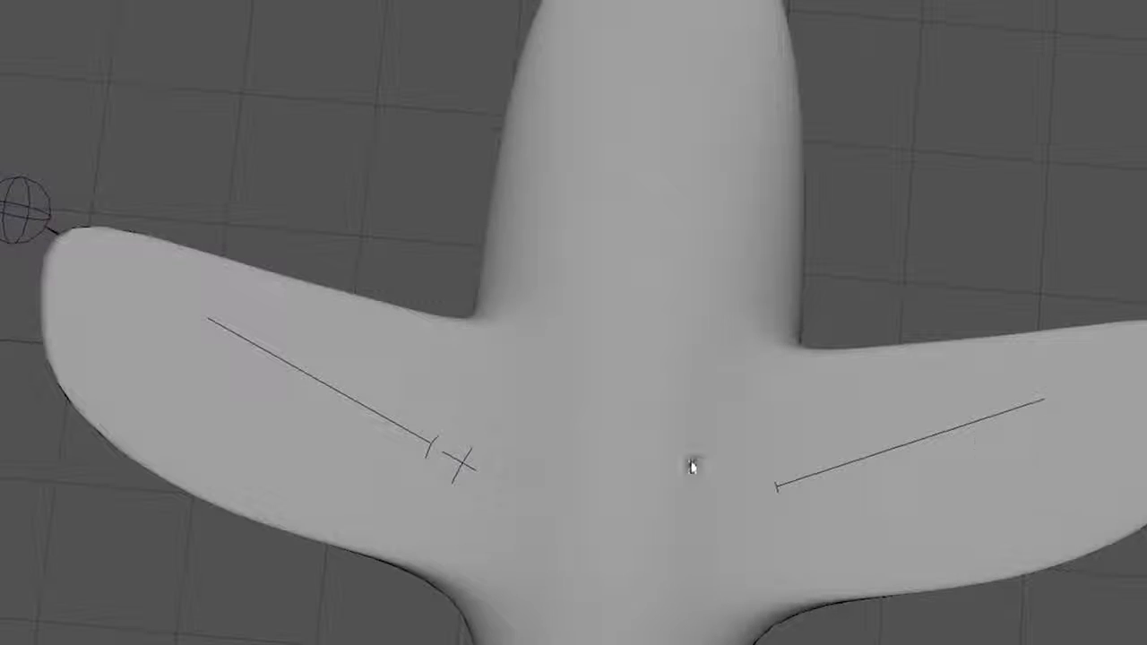
key(space)
key(space)
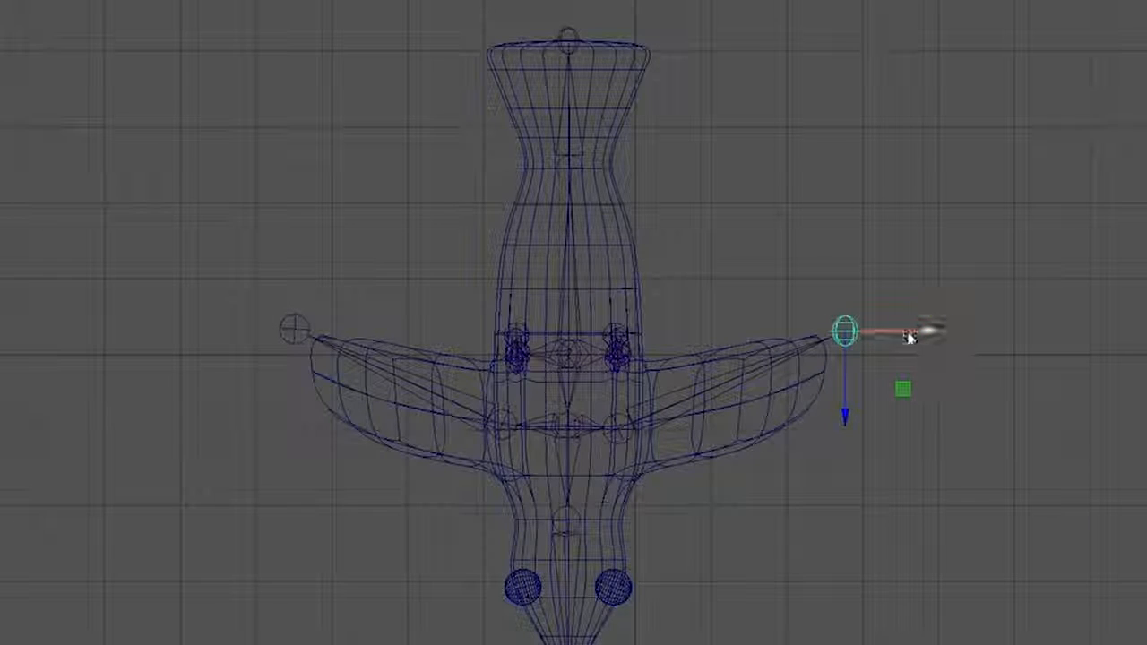
drag(927, 332, 908, 333)
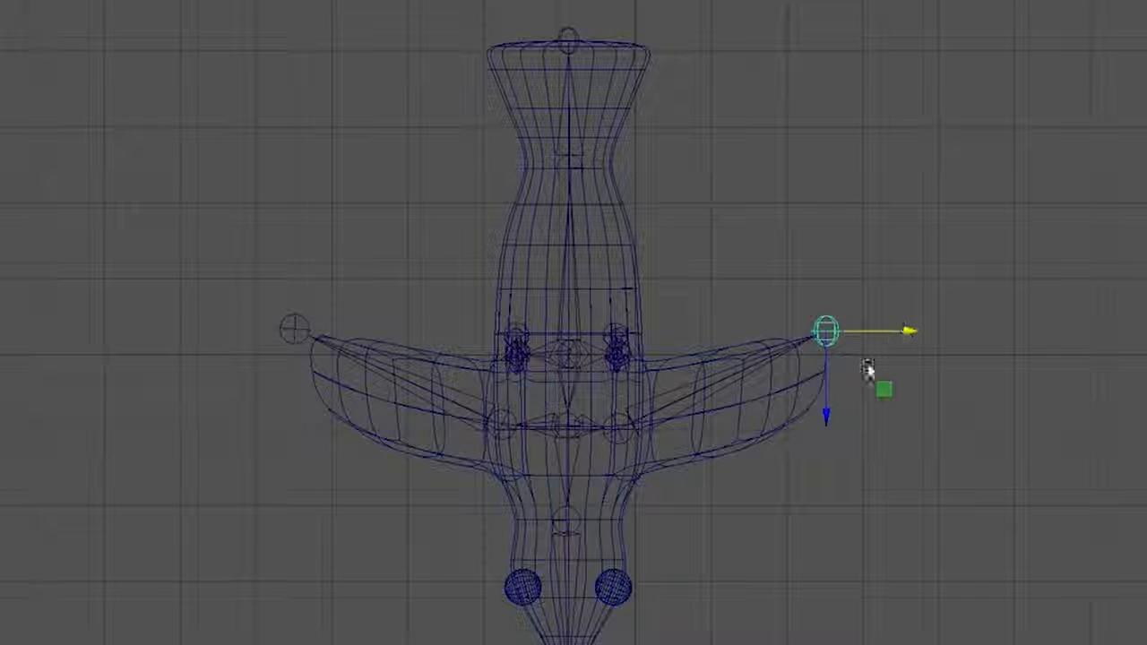
drag(824, 421, 836, 451)
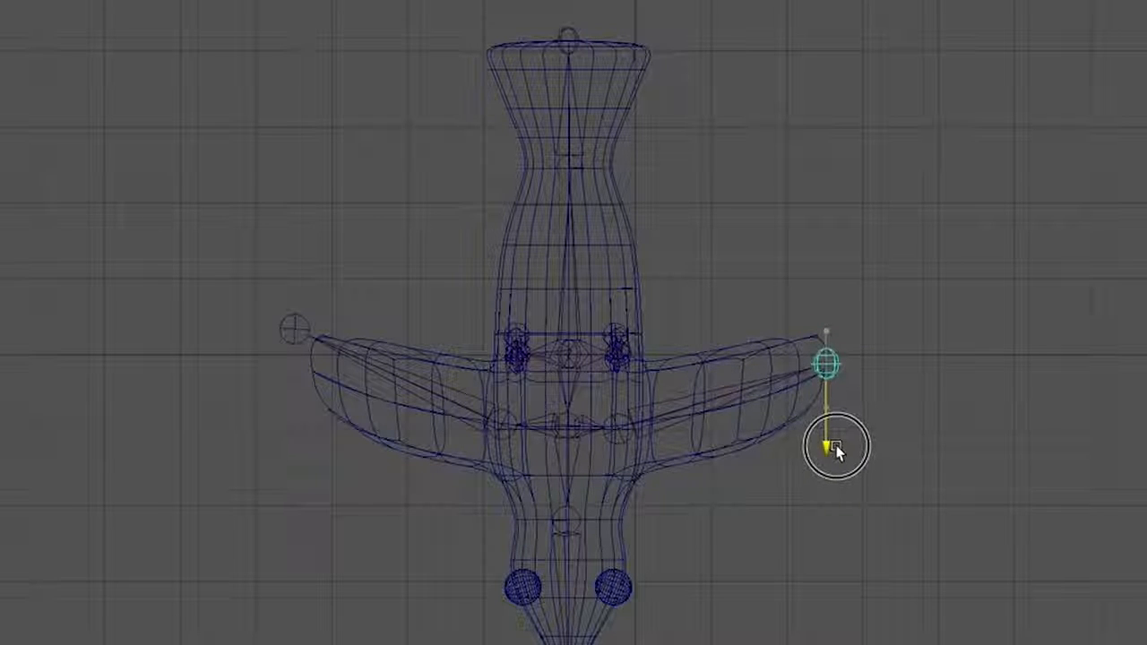
click(291, 330)
drag(294, 414, 300, 449)
drag(380, 366, 403, 375)
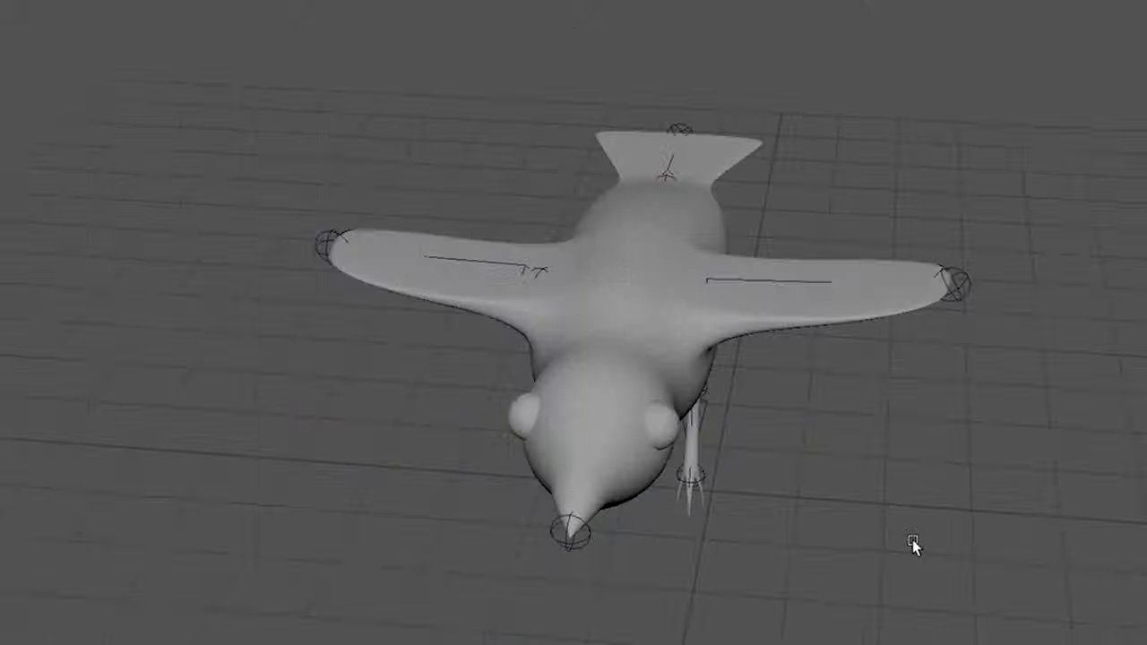
- Switch the viewport to wireframe display, open the Outliner, and clear the selection
mouse_move(927, 515)
alt+mouse_down()
mouse_move(845, 502)
mouse_move(821, 609)
mouse_move(660, 532)
mouse_move(712, 546)
mouse_move(868, 482)
mouse_move(719, 534)
alt+mouse_up()
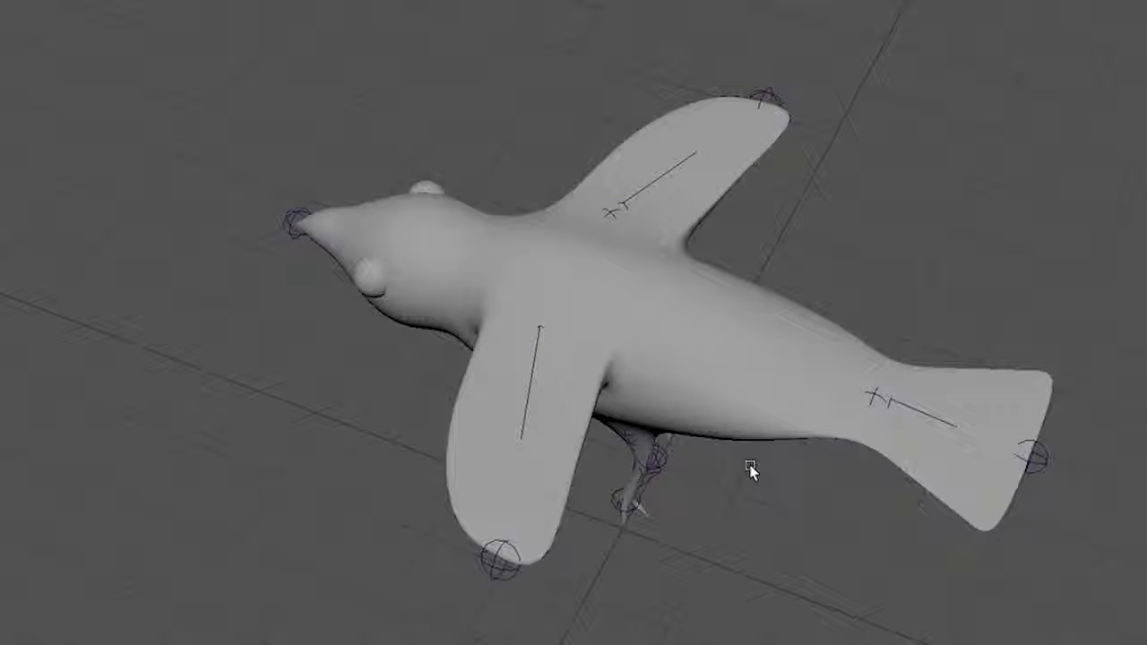
key(4)
mouse_move(751, 483)
alt+mouse_down()
mouse_move(750, 445)
mouse_move(594, 410)
mouse_move(647, 437)
mouse_move(687, 372)
mouse_move(668, 365)
alt+mouse_up()
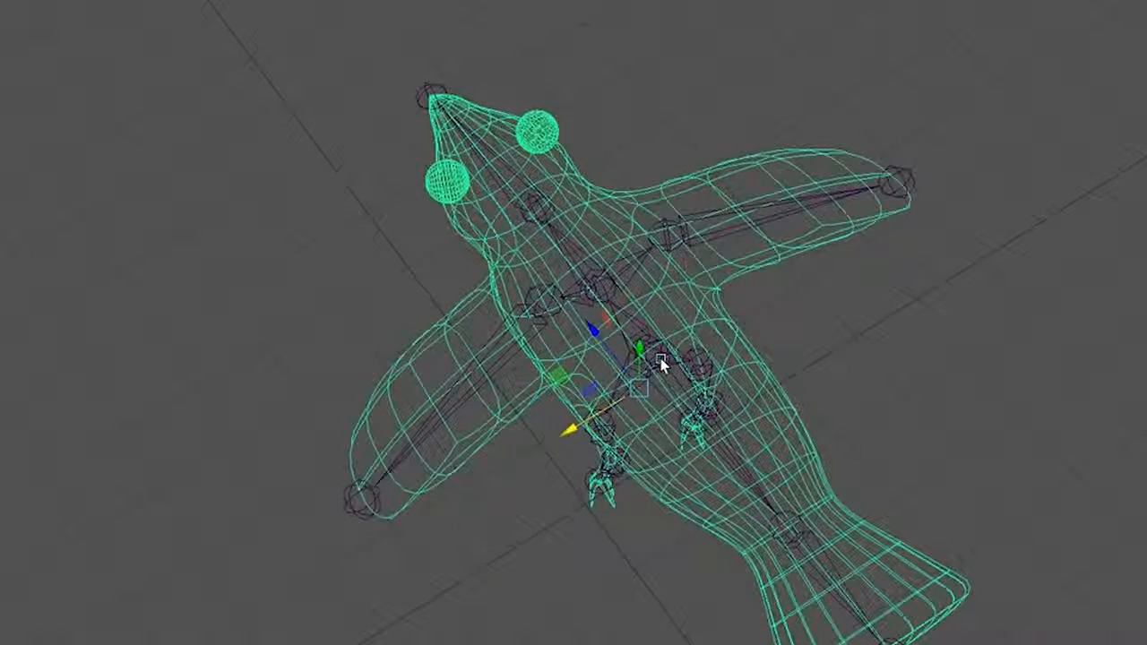
click(663, 364)
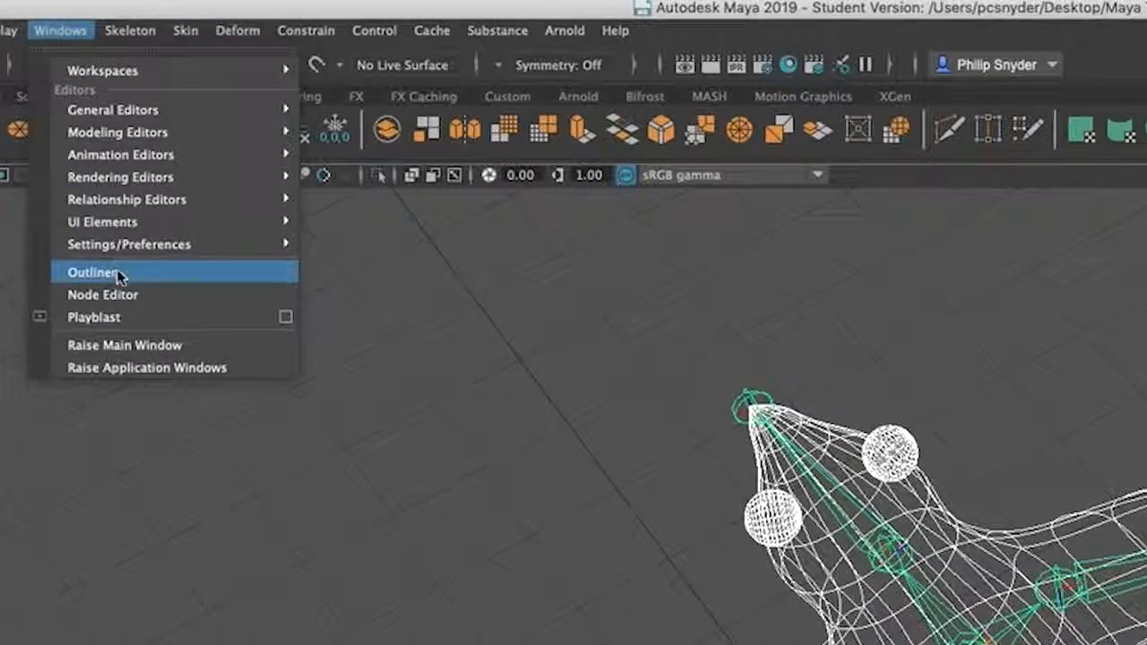
click(86, 225)
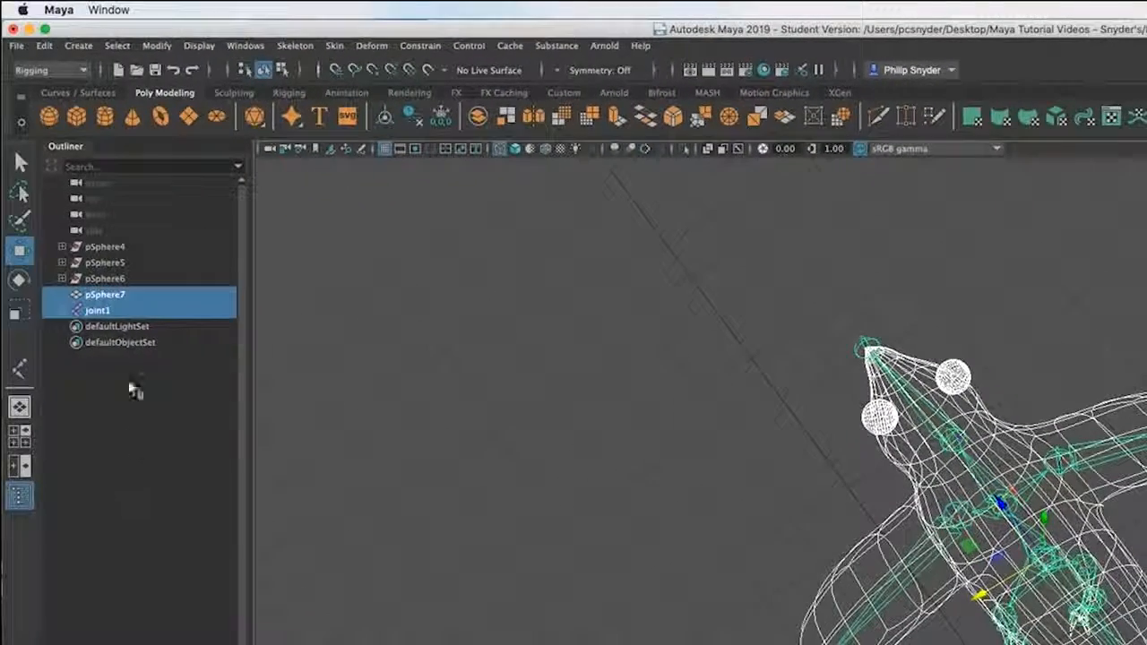
click(139, 394)
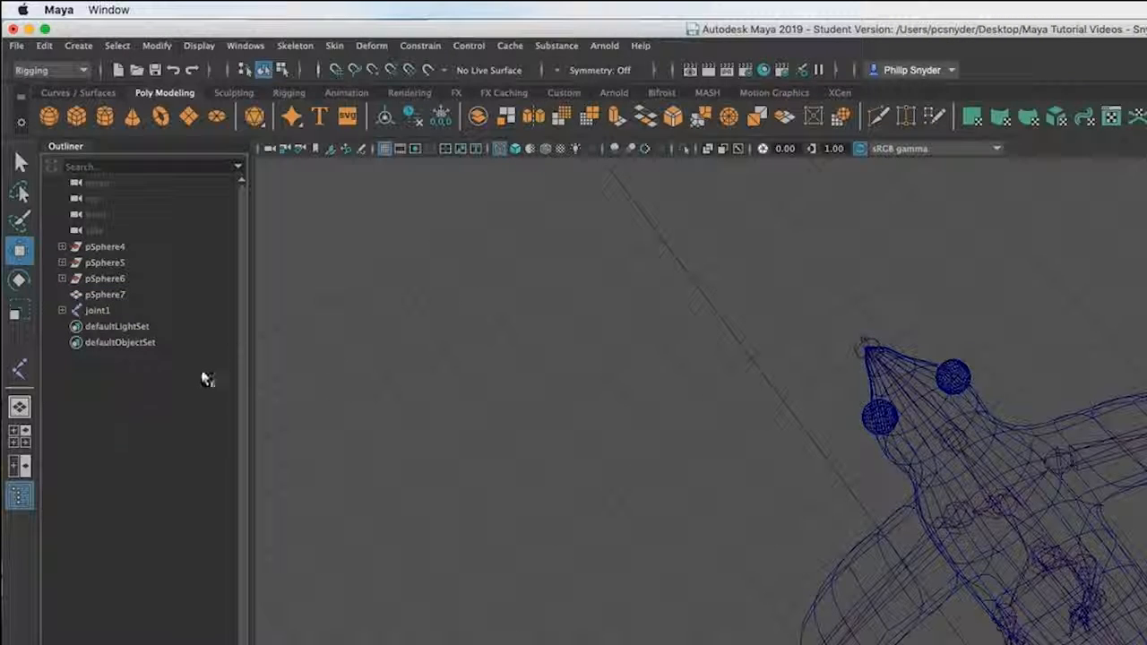
- Expand the whole joint hierarchy under joint1 in the Outliner, including the joint2, joint5, joint8 and joint15 branches
click(98, 311)
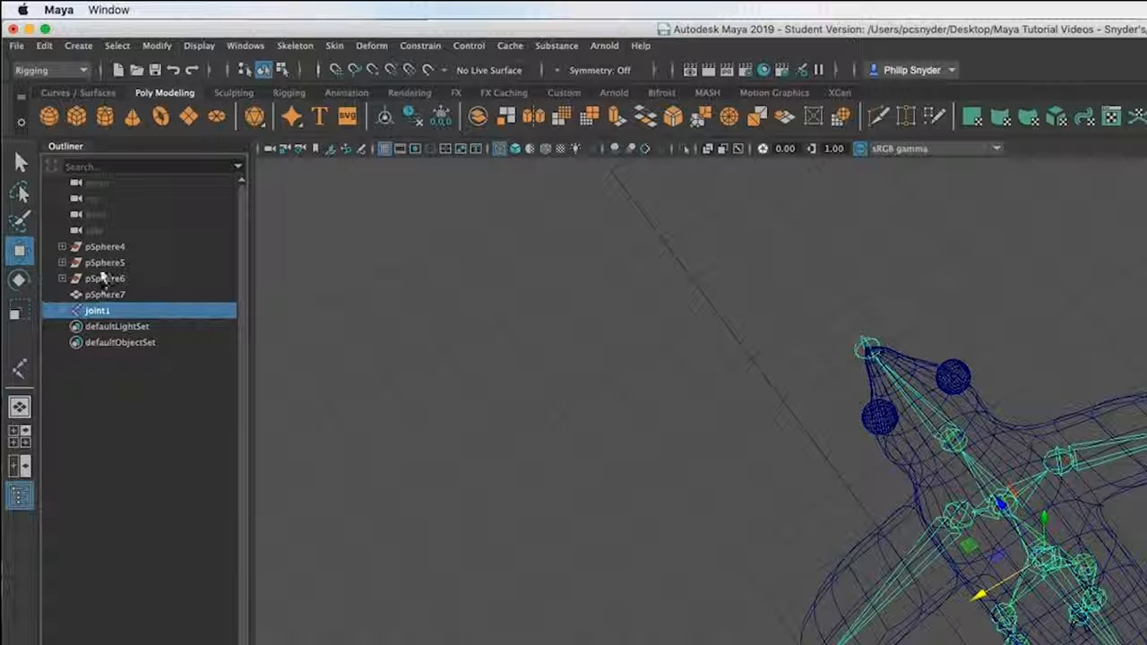
click(63, 311)
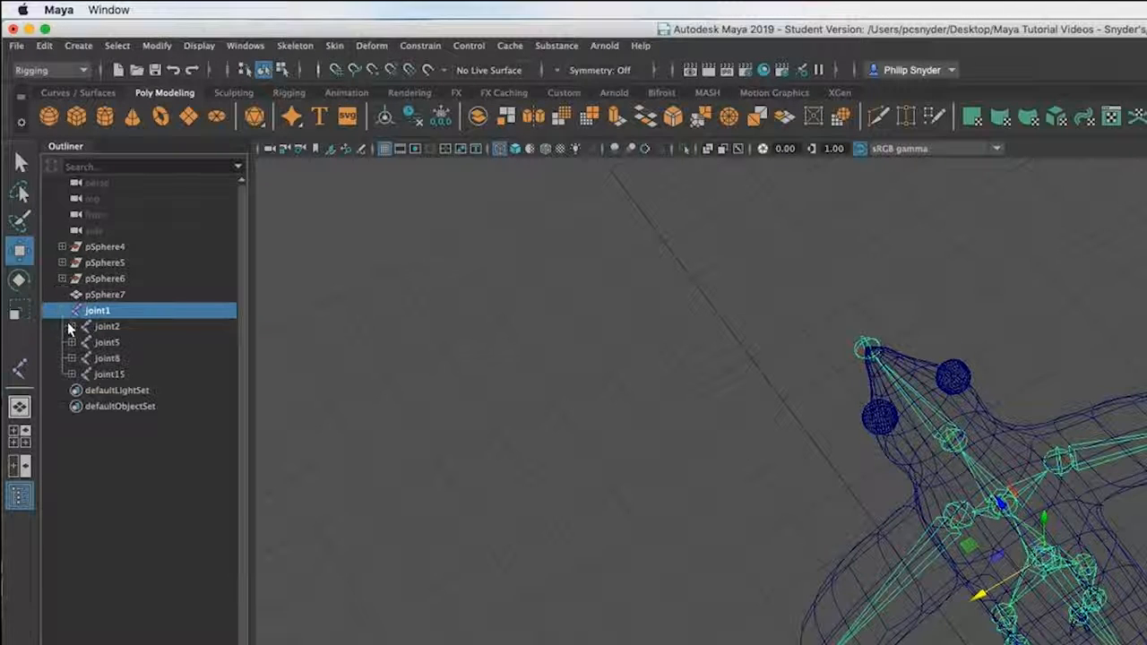
click(71, 328)
click(72, 329)
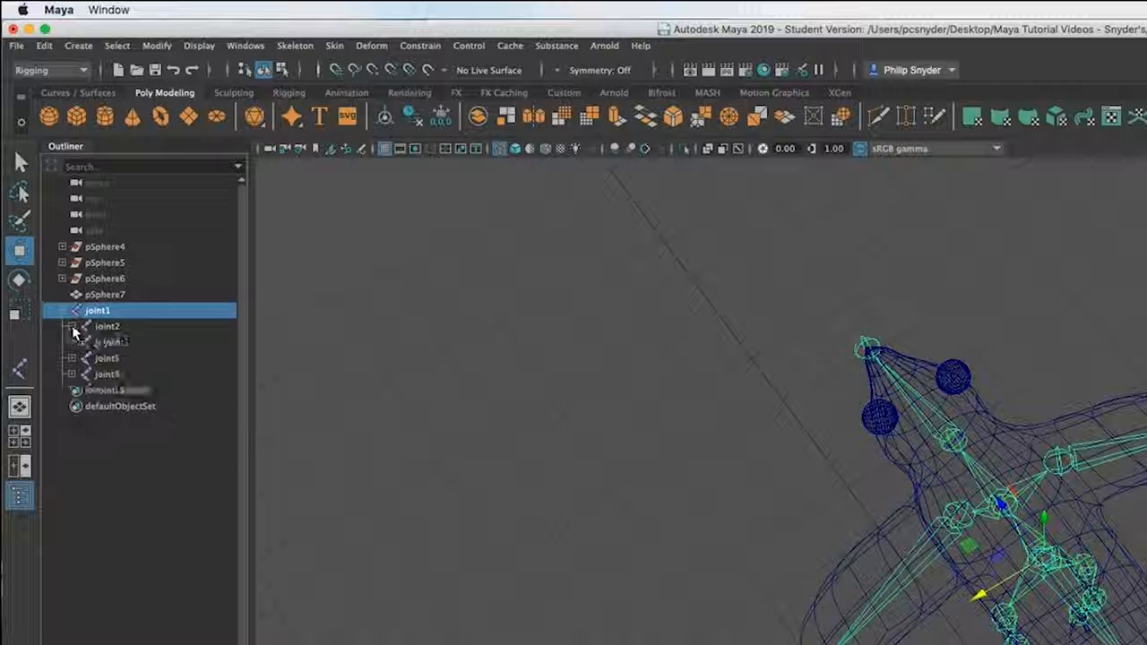
click(72, 327)
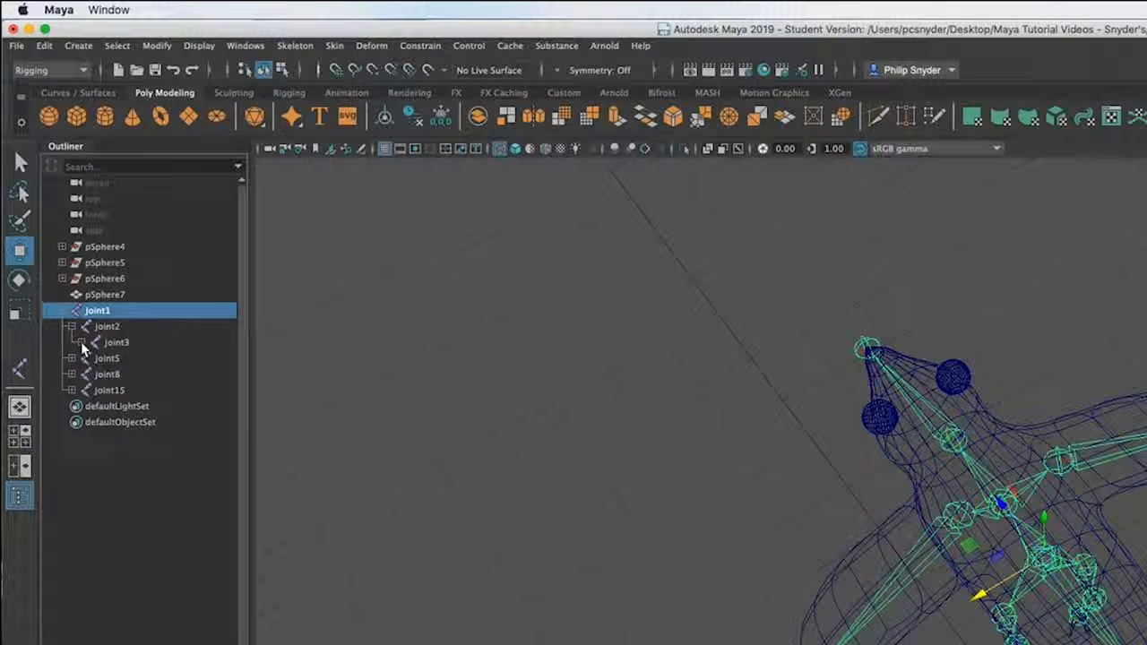
click(81, 343)
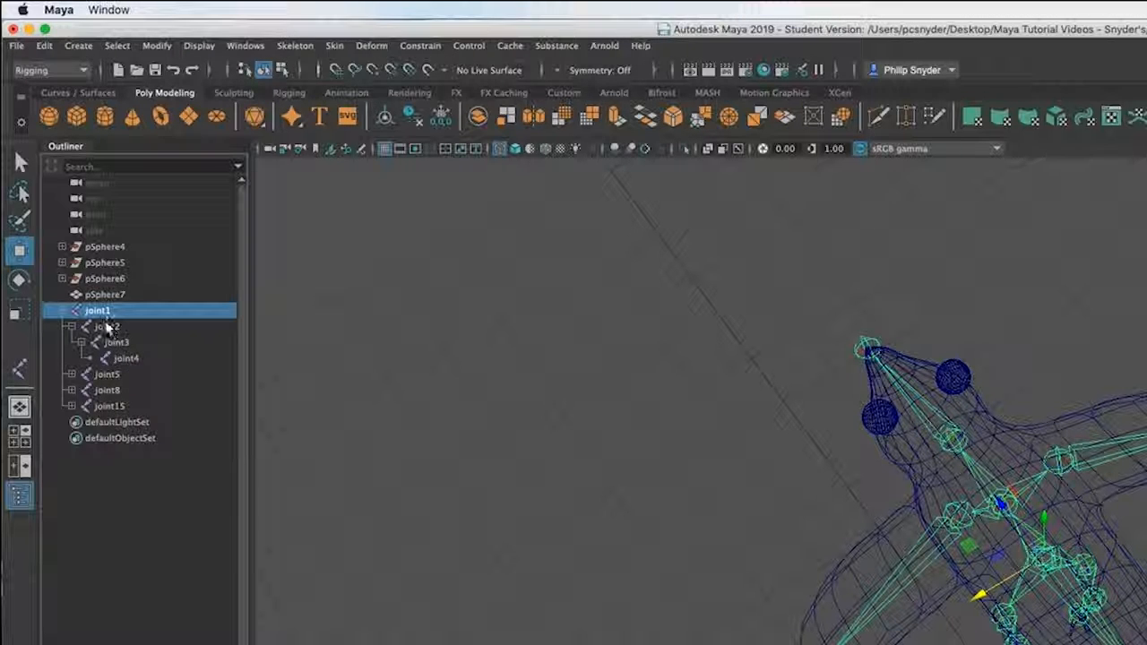
click(72, 374)
click(80, 391)
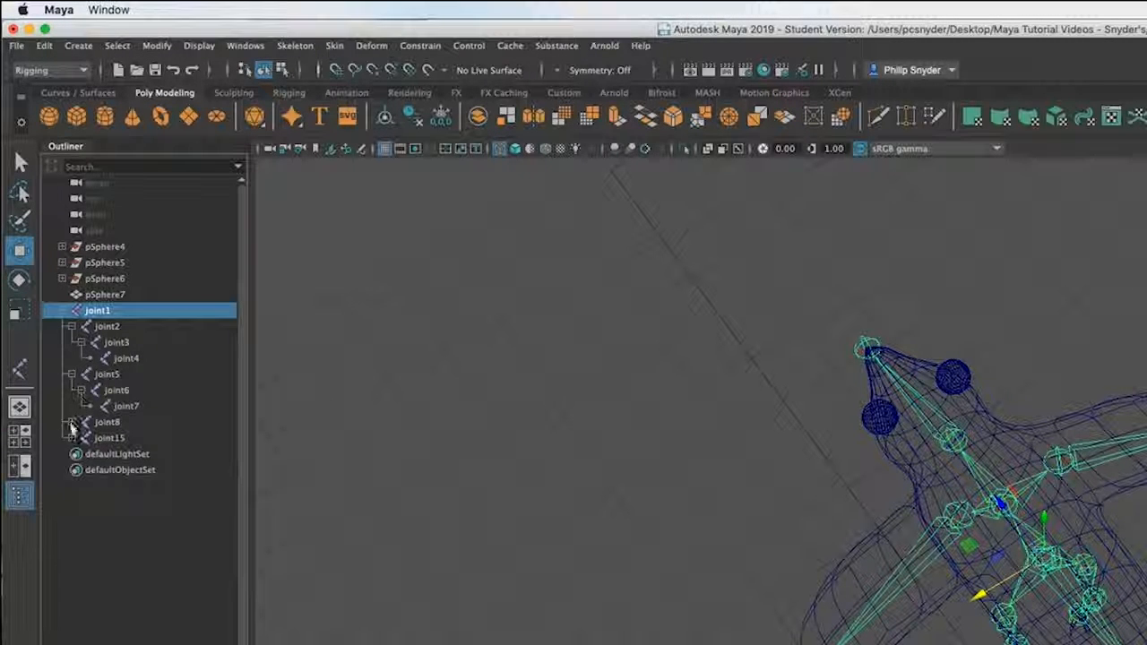
click(72, 423)
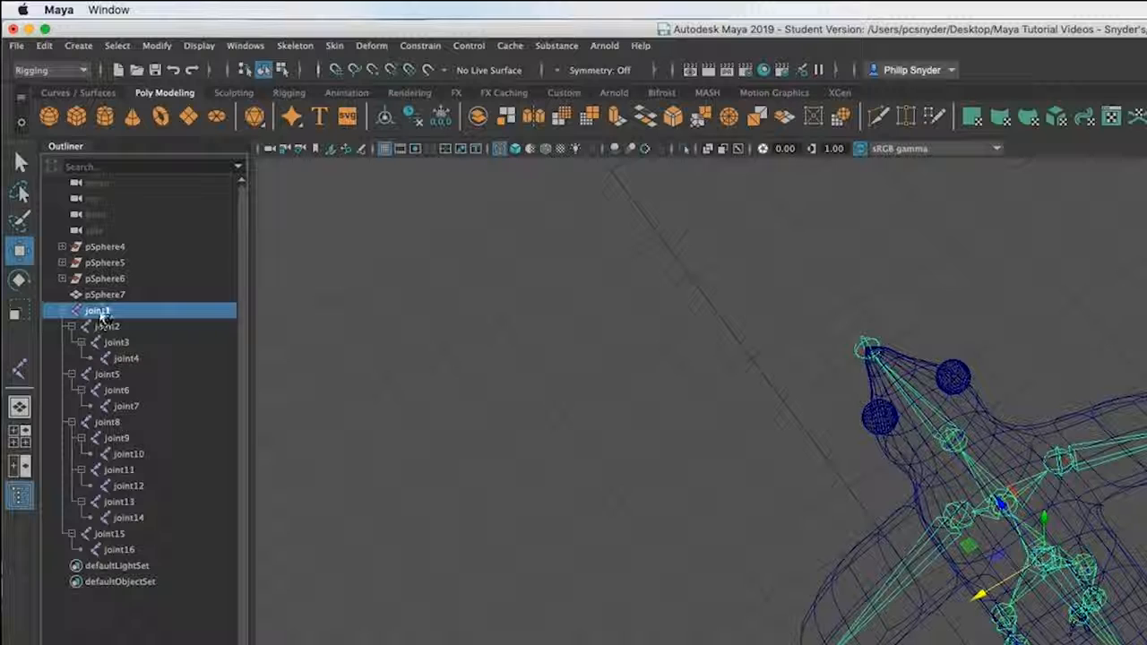
- Rename the root joint joint1 as base
double_click(100, 311)
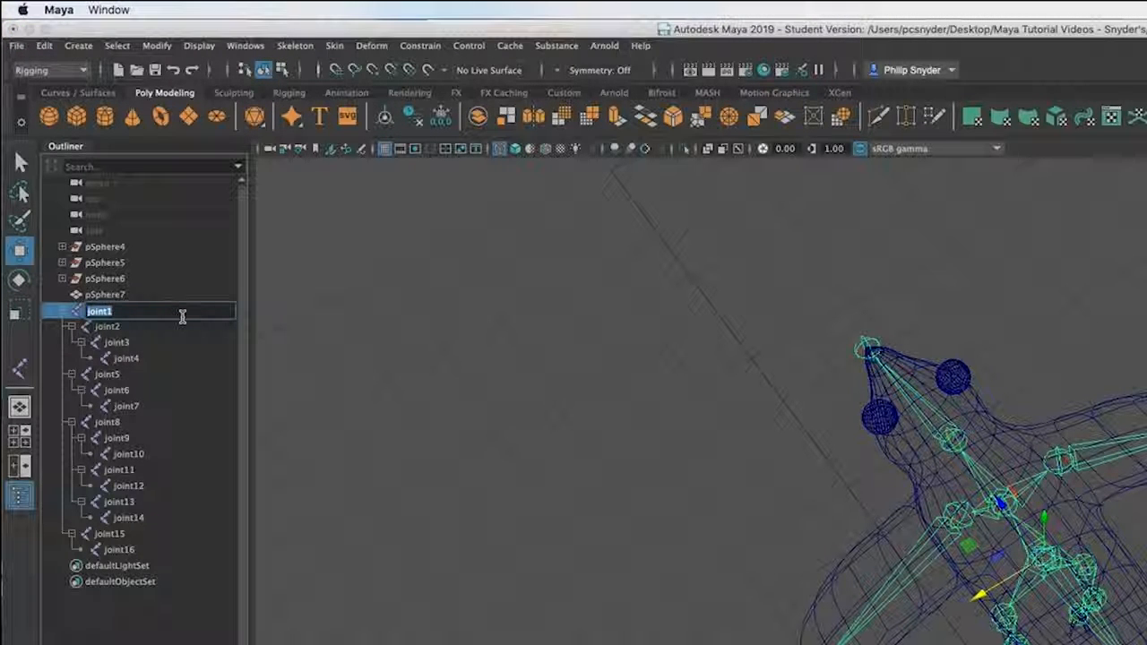
text(base)
key(Return)
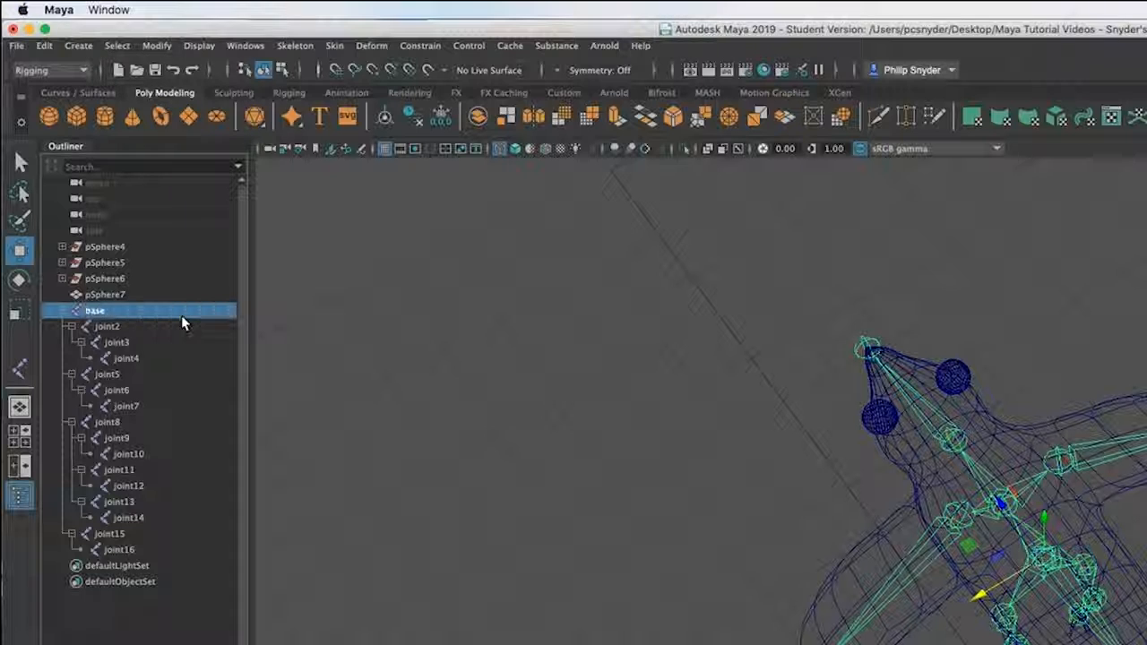
- Rename joint2, the first leg joint under base, as hip_l
click(105, 327)
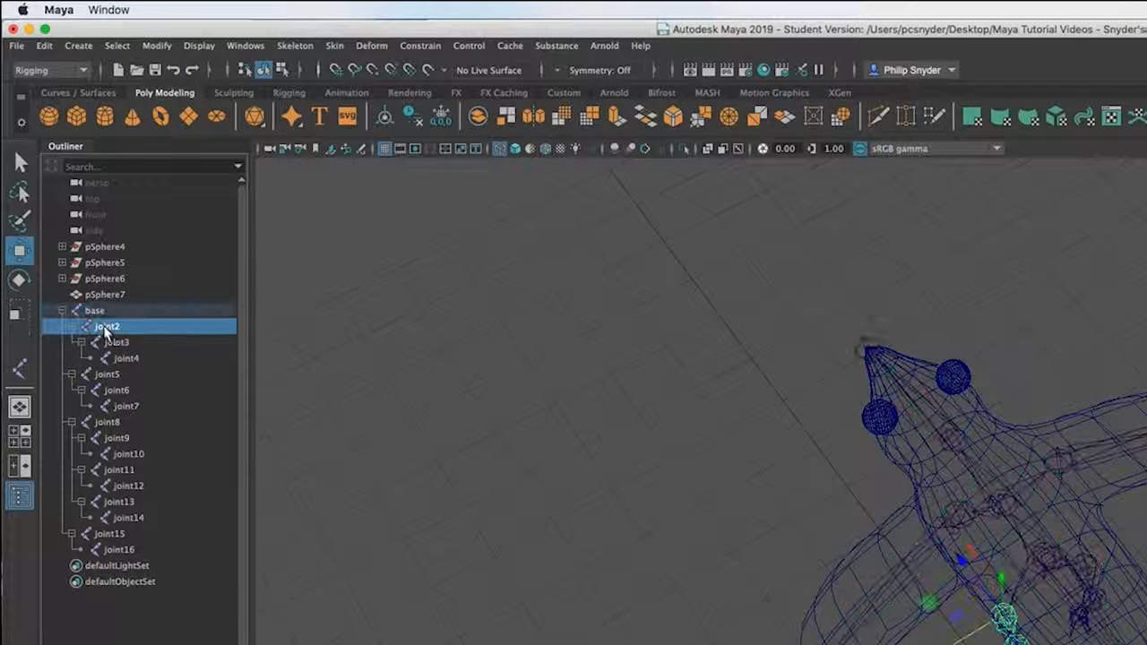
alt+drag(762, 430, 896, 313)
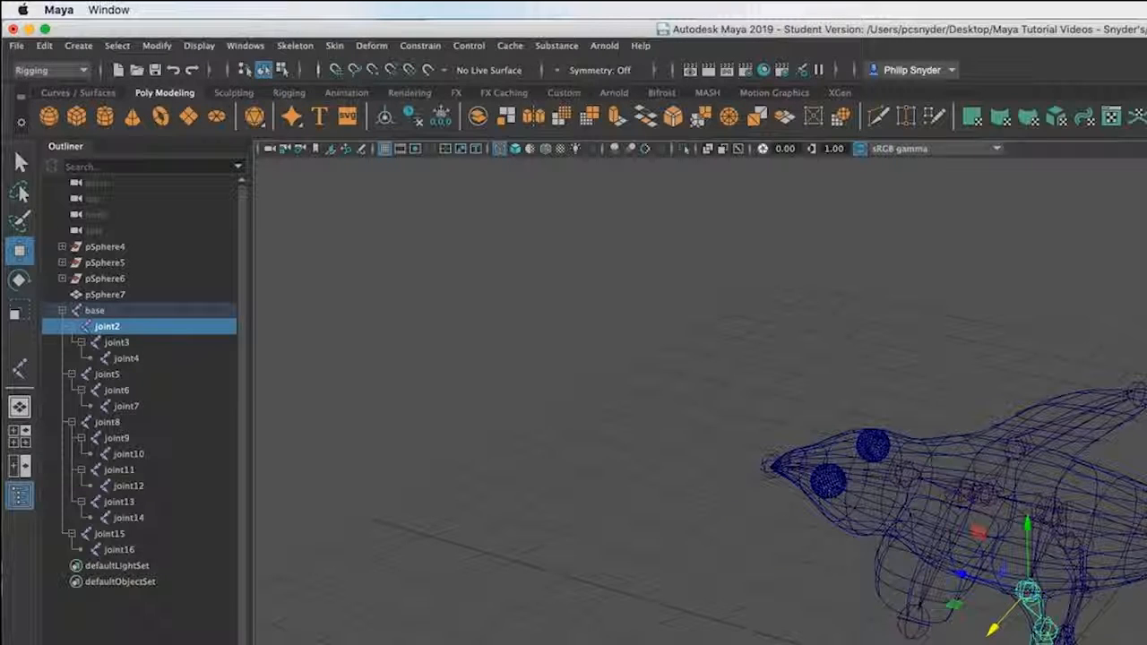
double_click(109, 328)
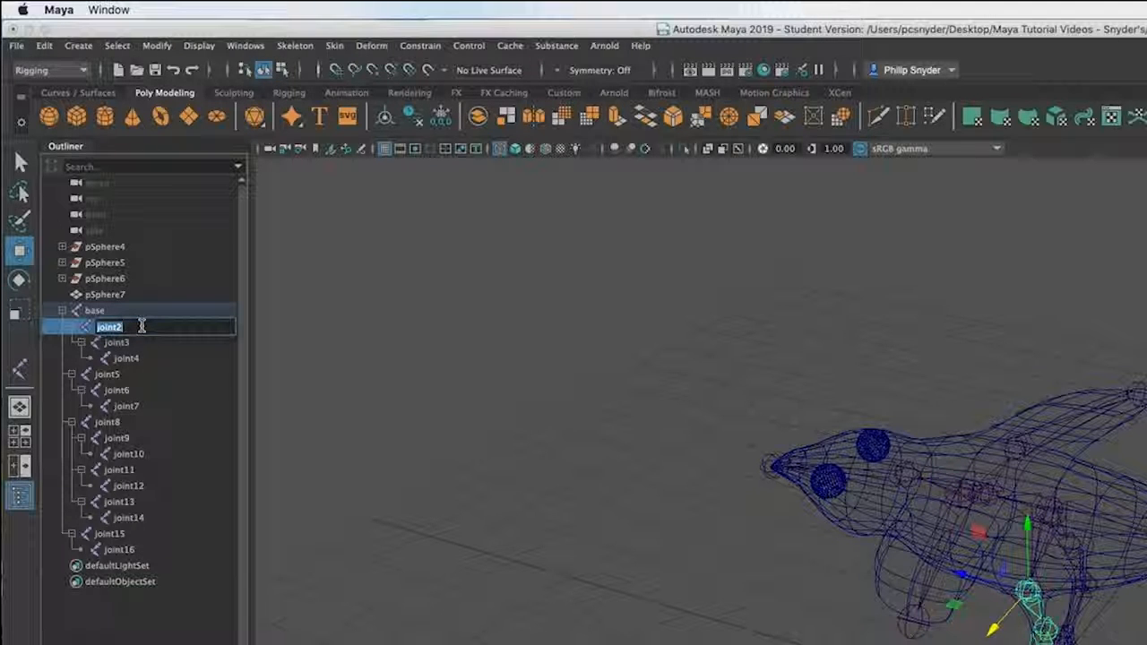
text(hip_)
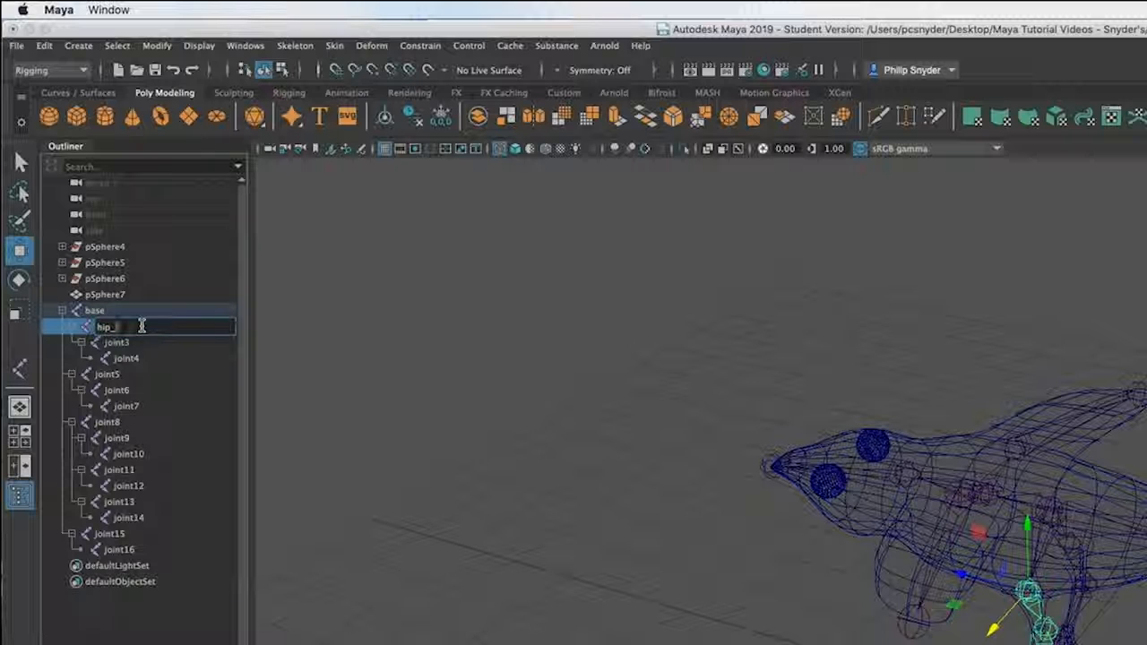
text(l)
key(Return)
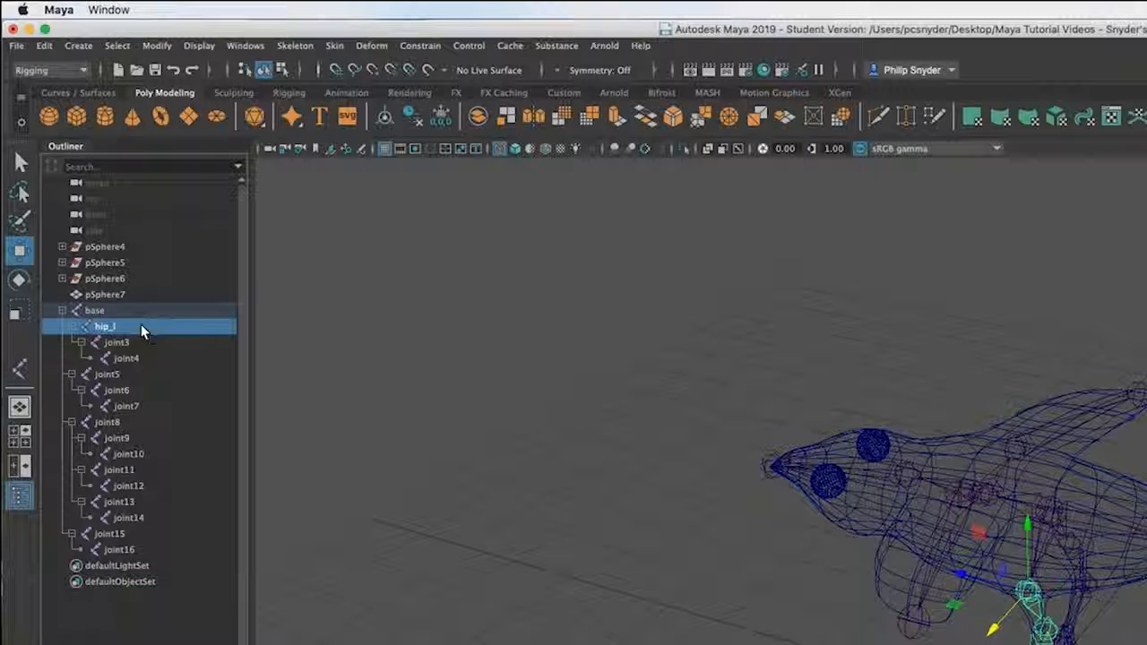
- Rename the two joints below hip_l, joint3 as knee_l and joint4 as ankle_l
click(113, 343)
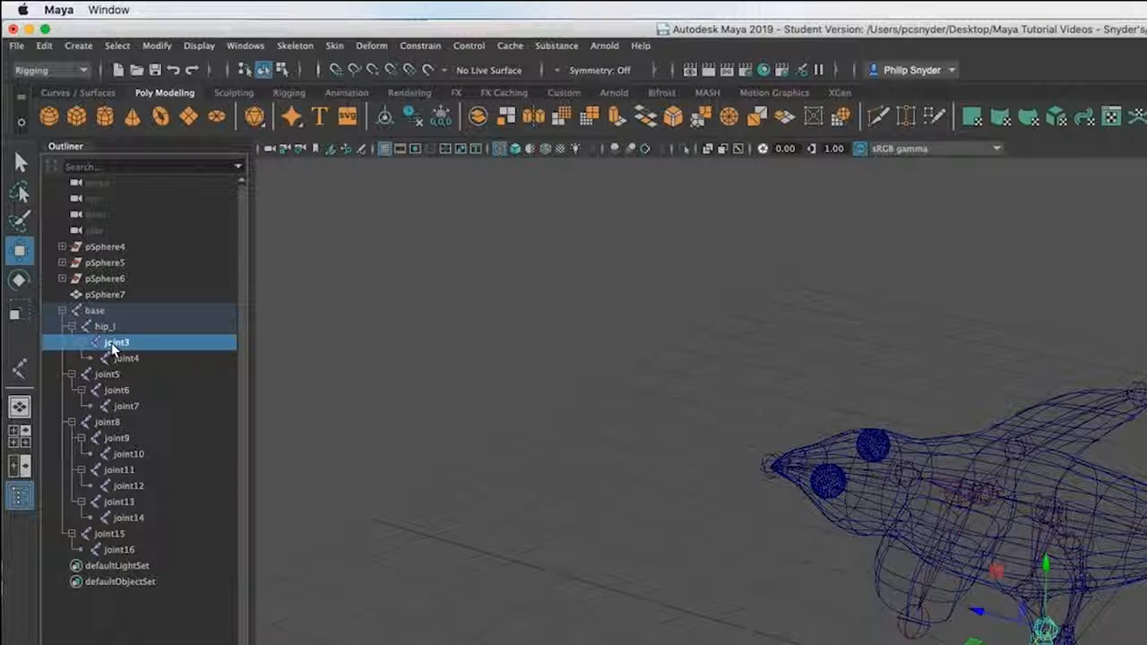
double_click(114, 344)
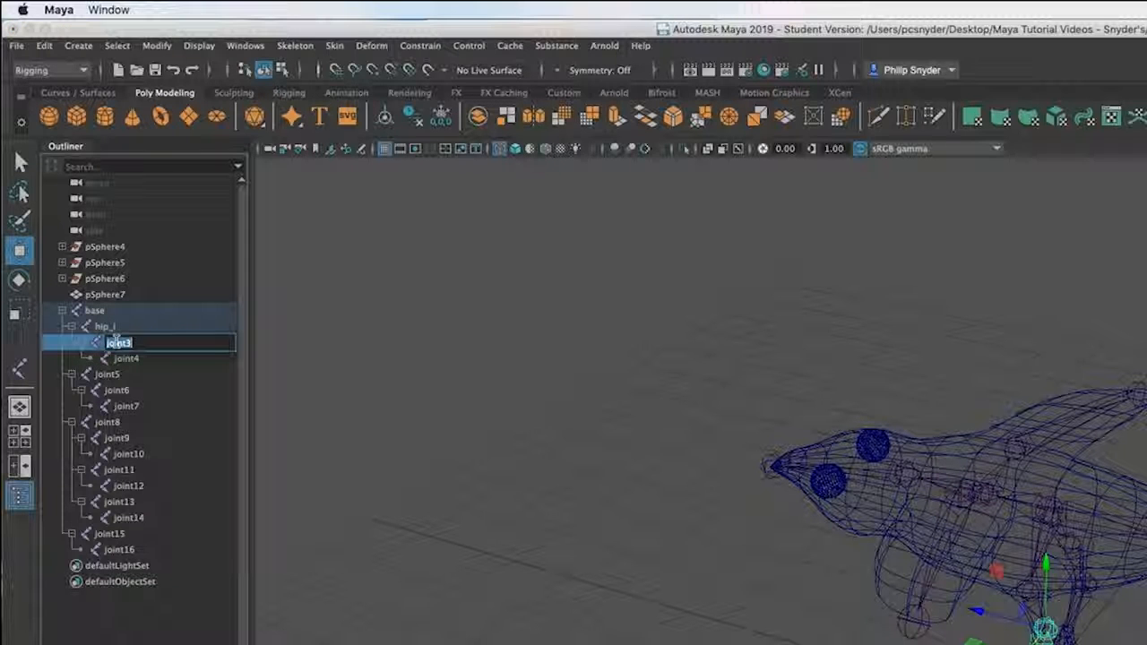
text(knee_l)
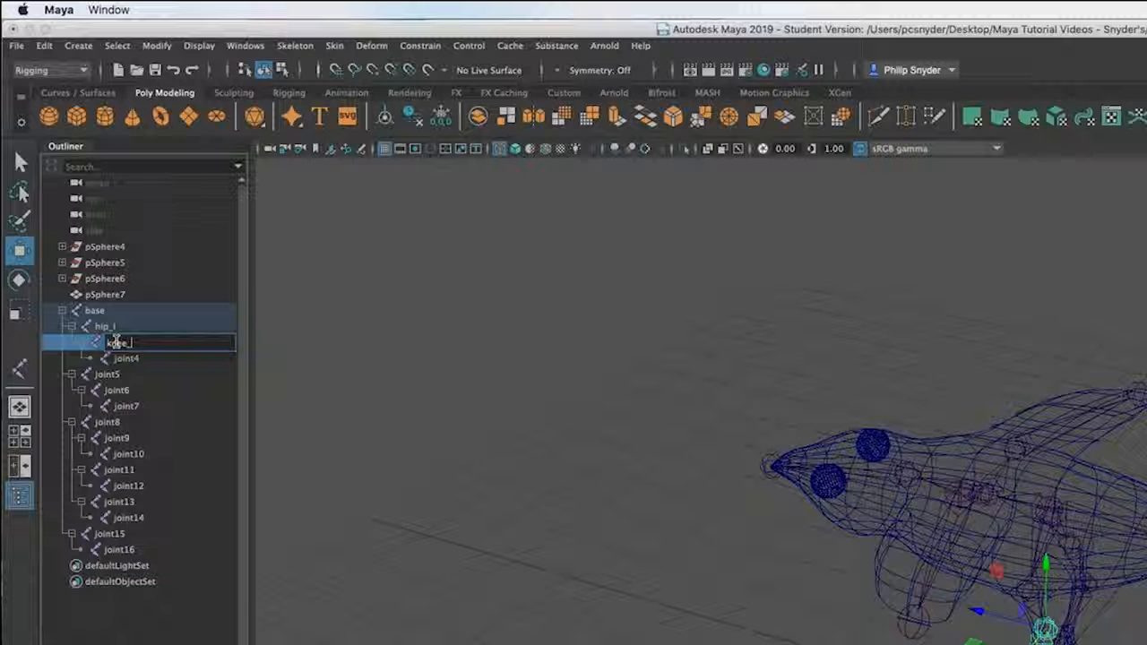
key(Return)
double_click(128, 359)
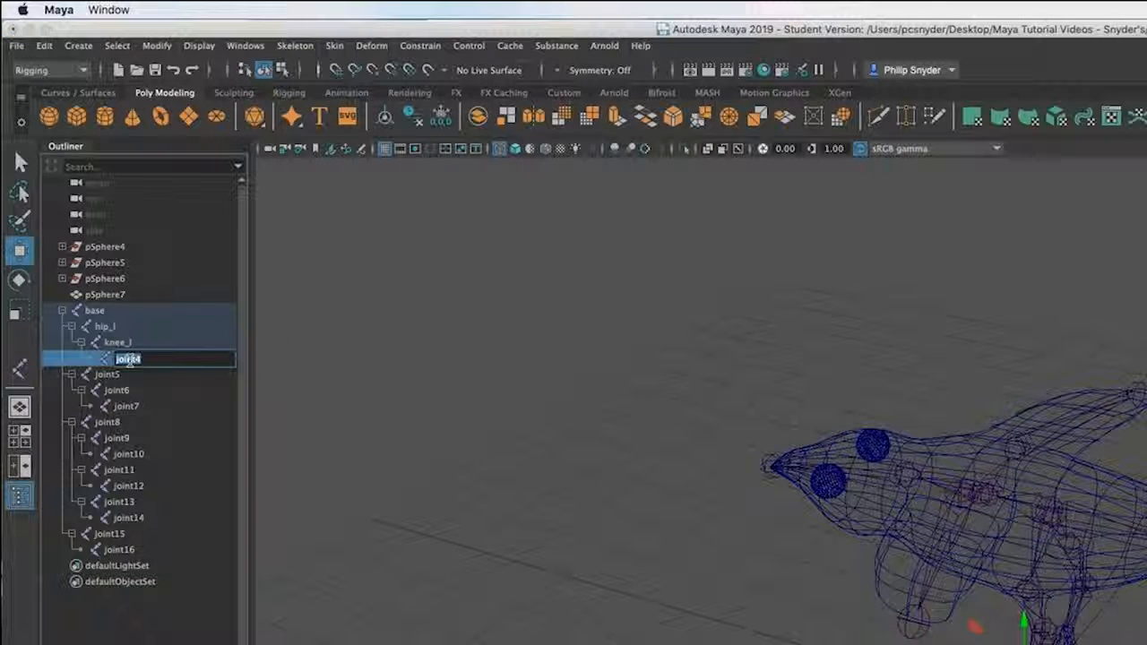
text(ankle)
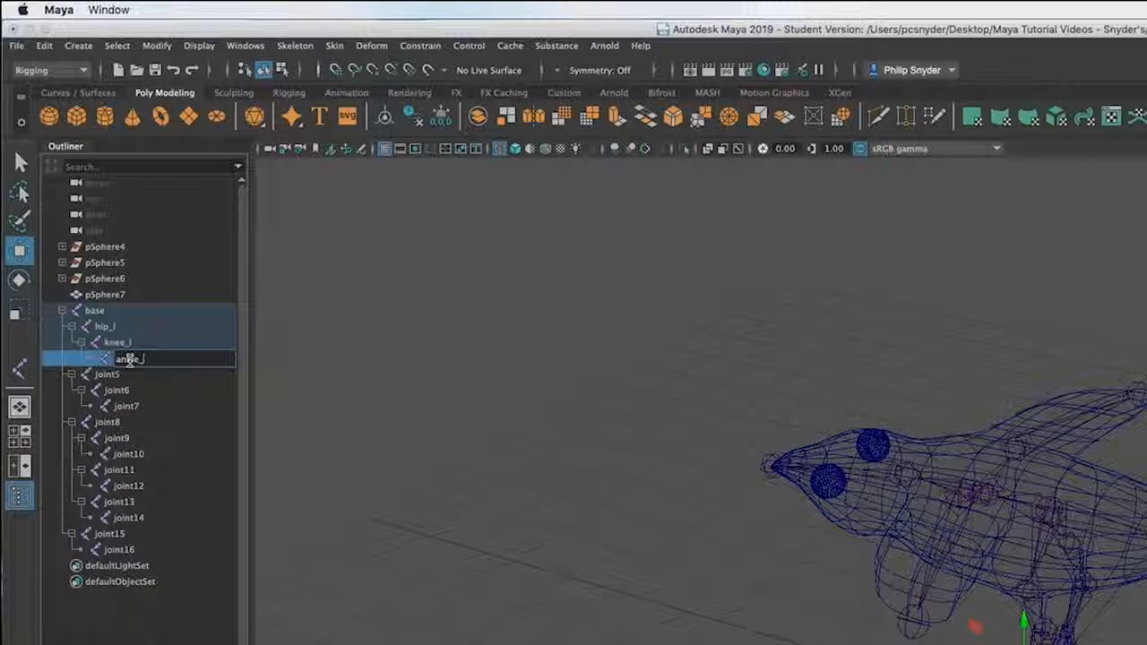
text(_l)
key(Return)
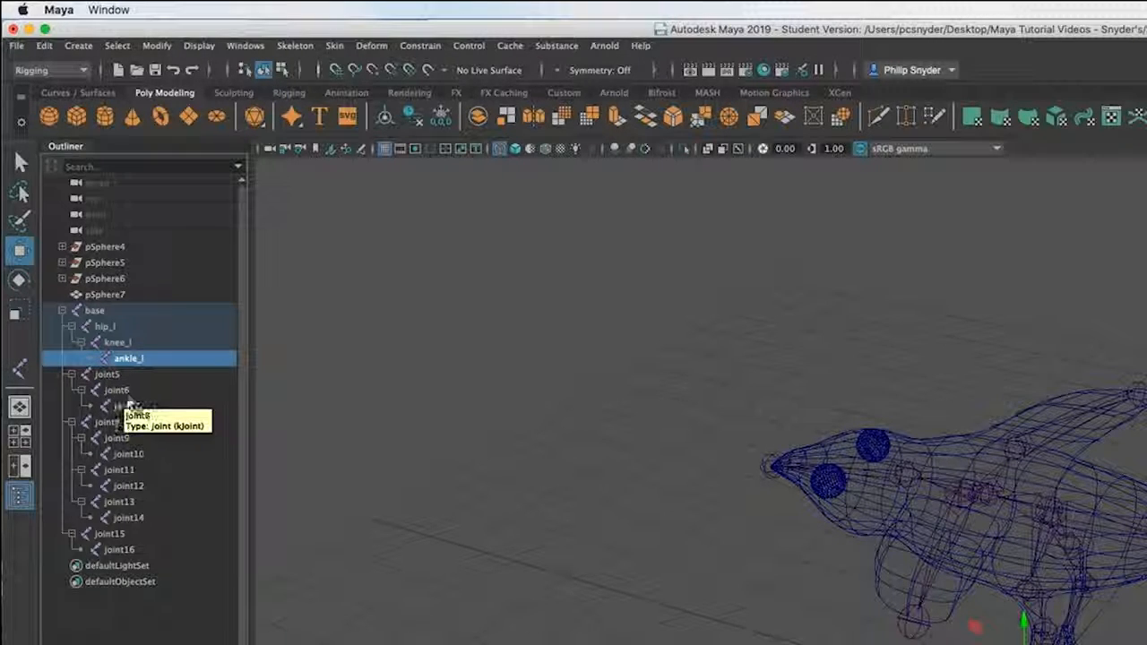
- Rename joint5, the top joint of the other leg, as hip_r
click(109, 376)
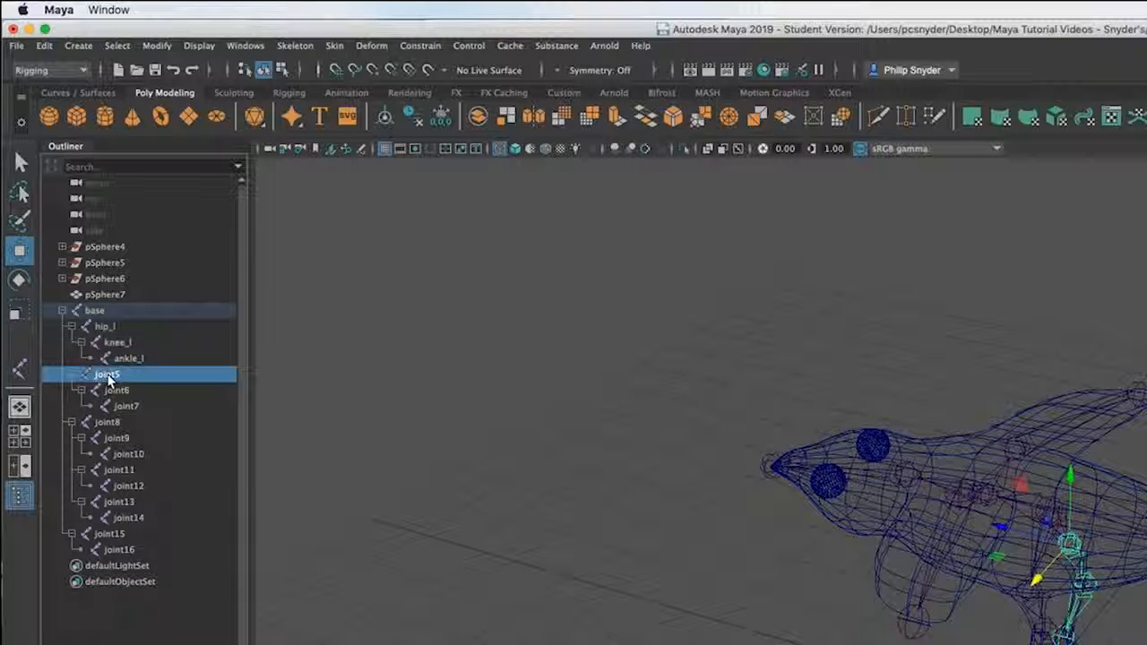
double_click(109, 377)
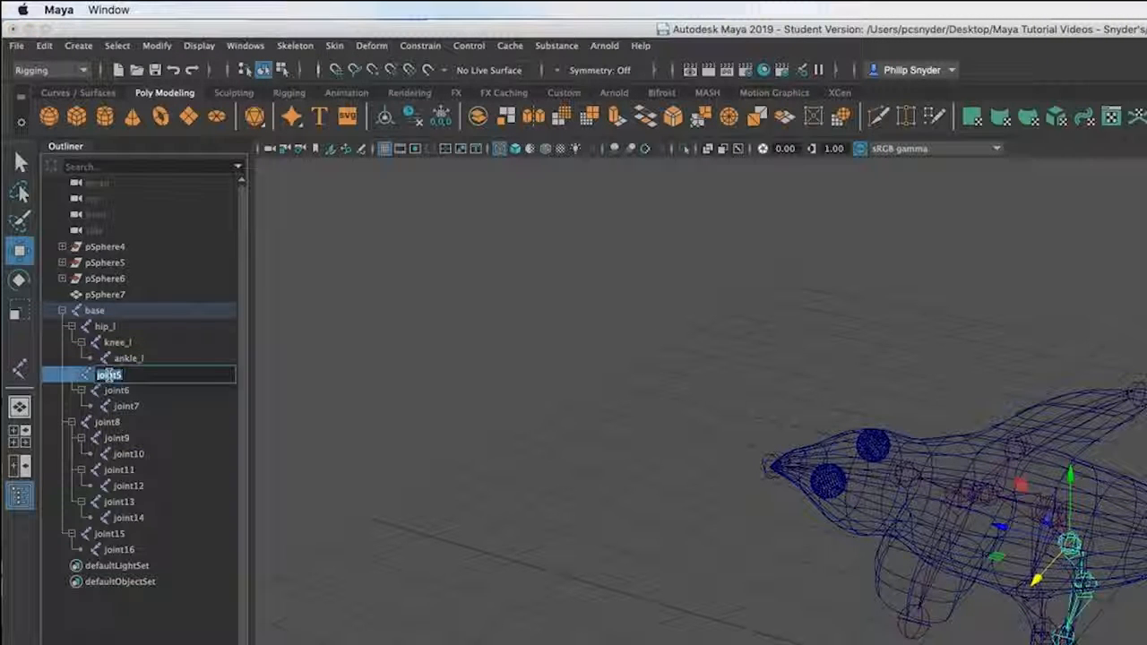
text(hip)
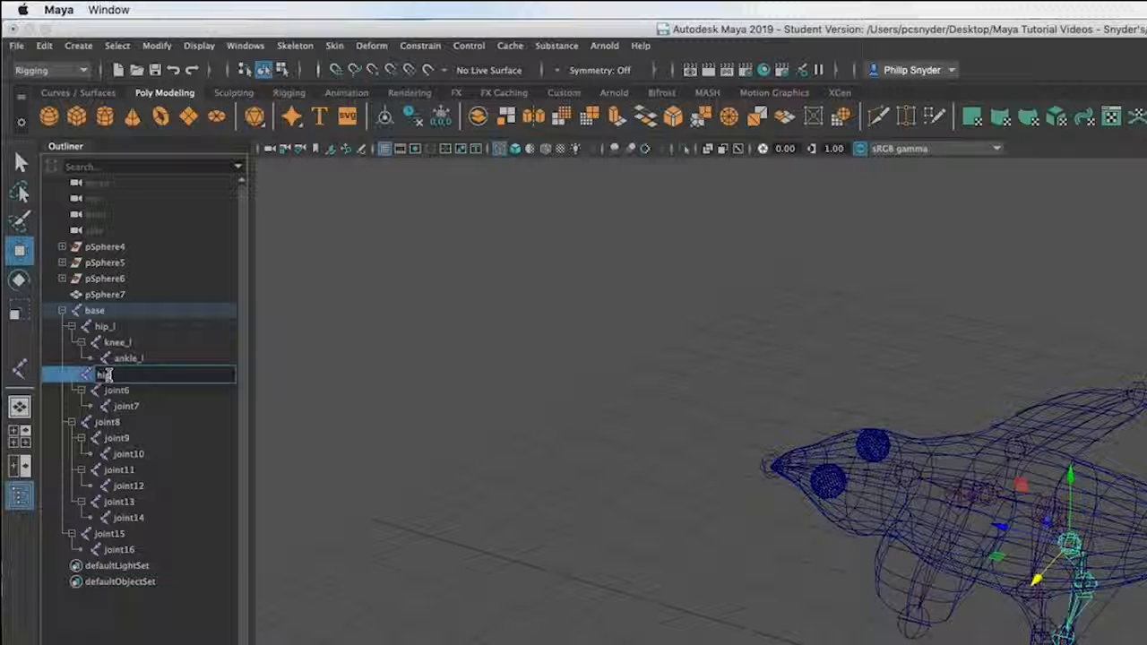
text(_r)
key(Return)
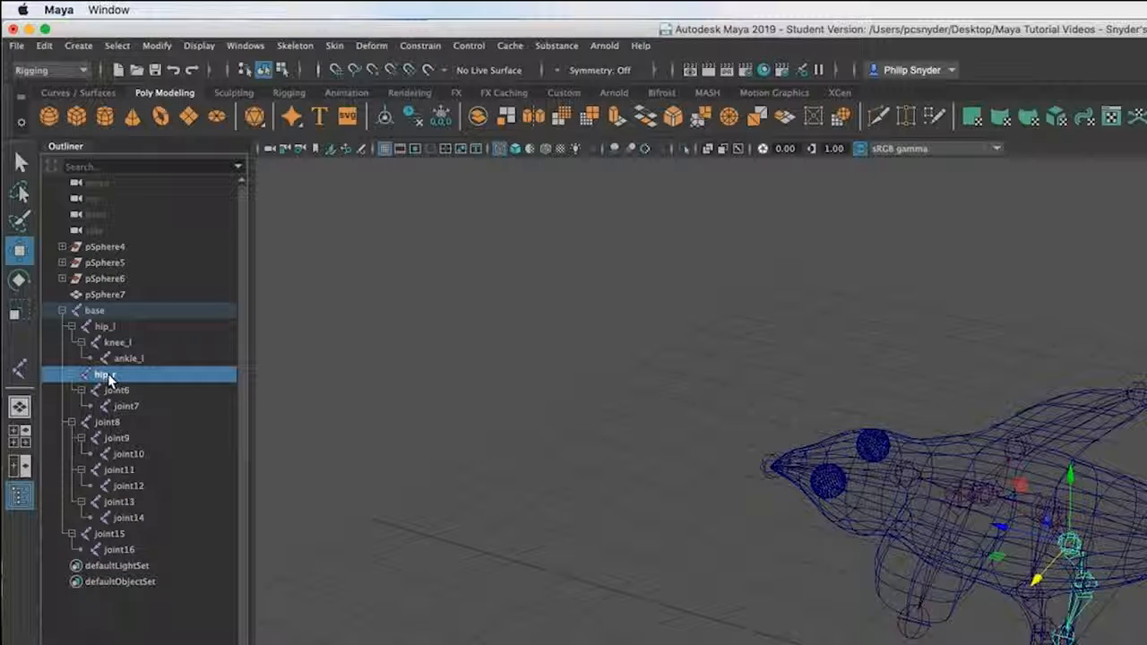
- Rename the two joints below hip_r, joint6 as knee_r and joint7 as ankle_r
double_click(129, 391)
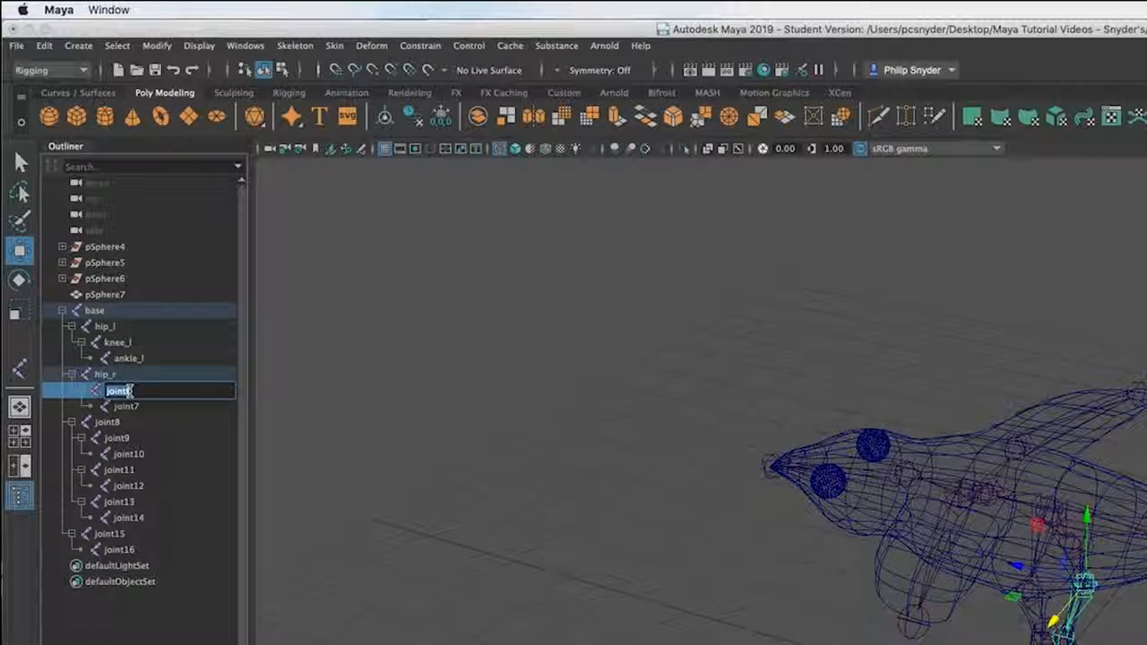
text(e)
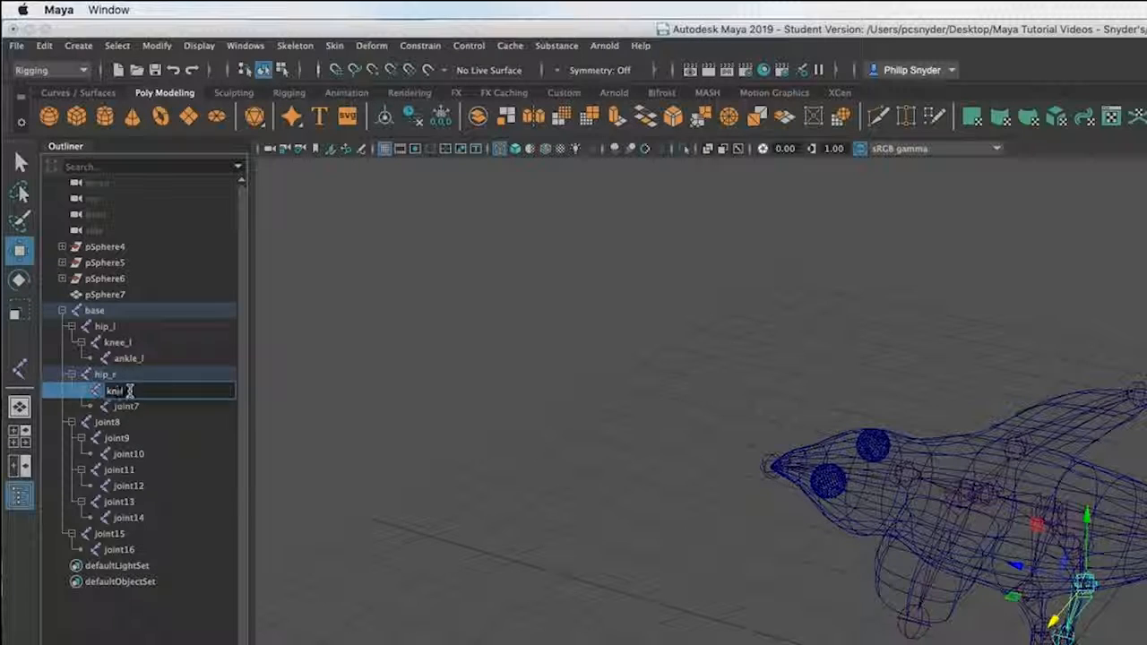
text(e_r)
key(Return)
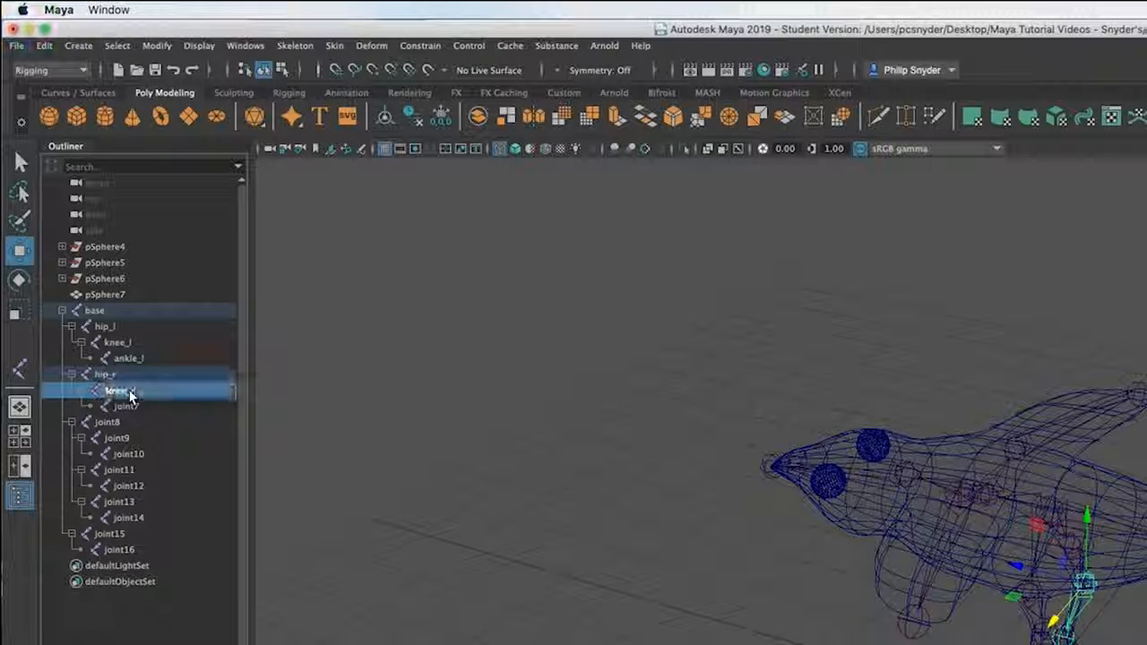
click(123, 408)
double_click(124, 408)
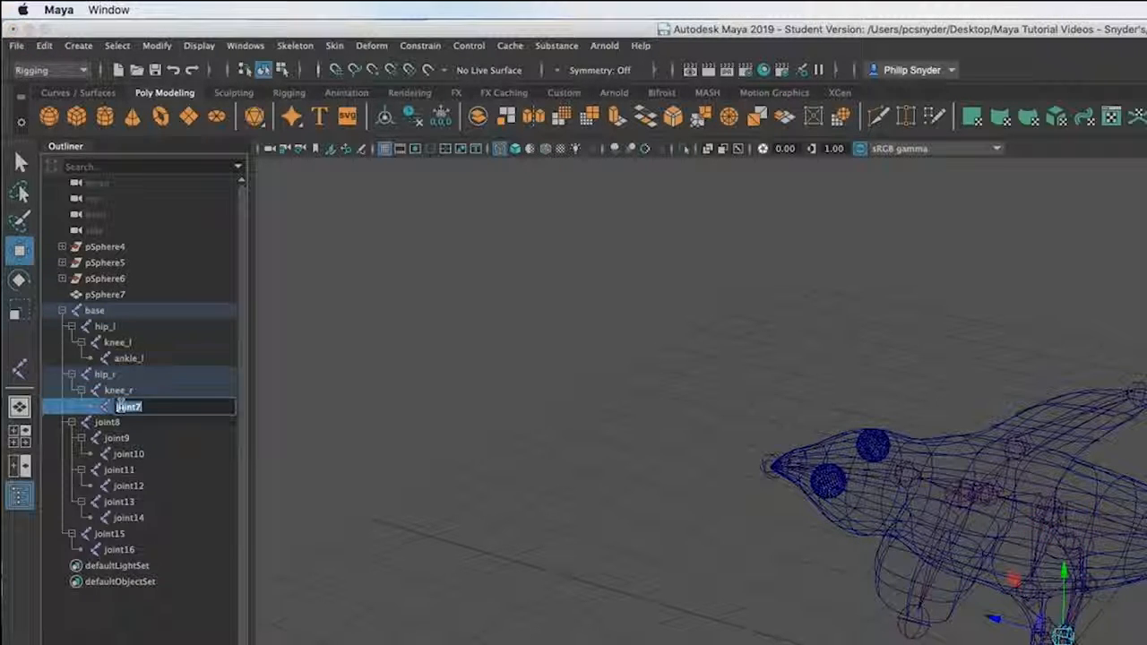
text(ankl)
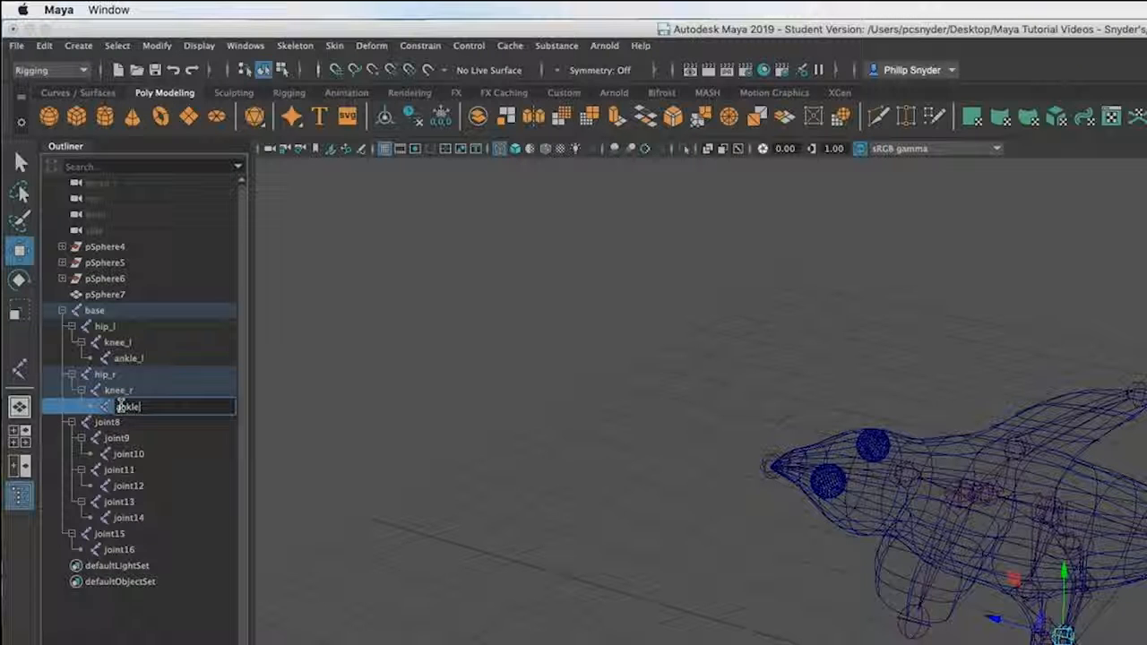
text(e)
key(BackSpace)
text(_r)
key(Return)
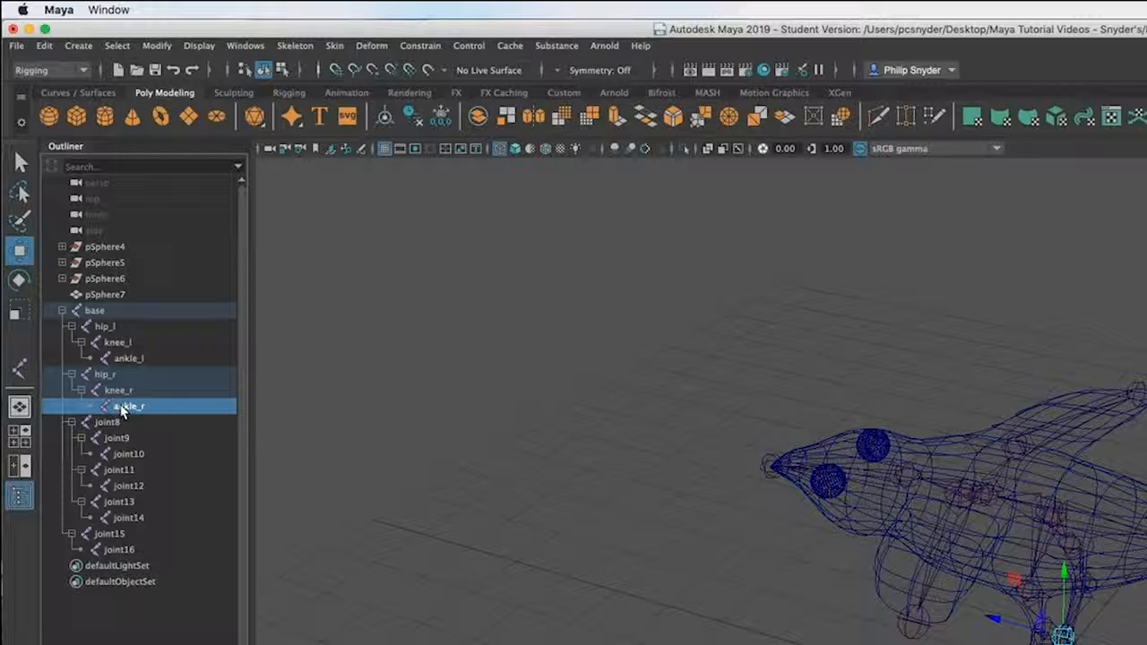
- Rename joint8, the parent of the wing and head joints, as clavicle
click(108, 424)
double_click(107, 425)
text(clavicle)
key(Return)
- Rename the first wing chain under clavicle, joint9 as shoulder_l and joint10 as wing_l
click(115, 439)
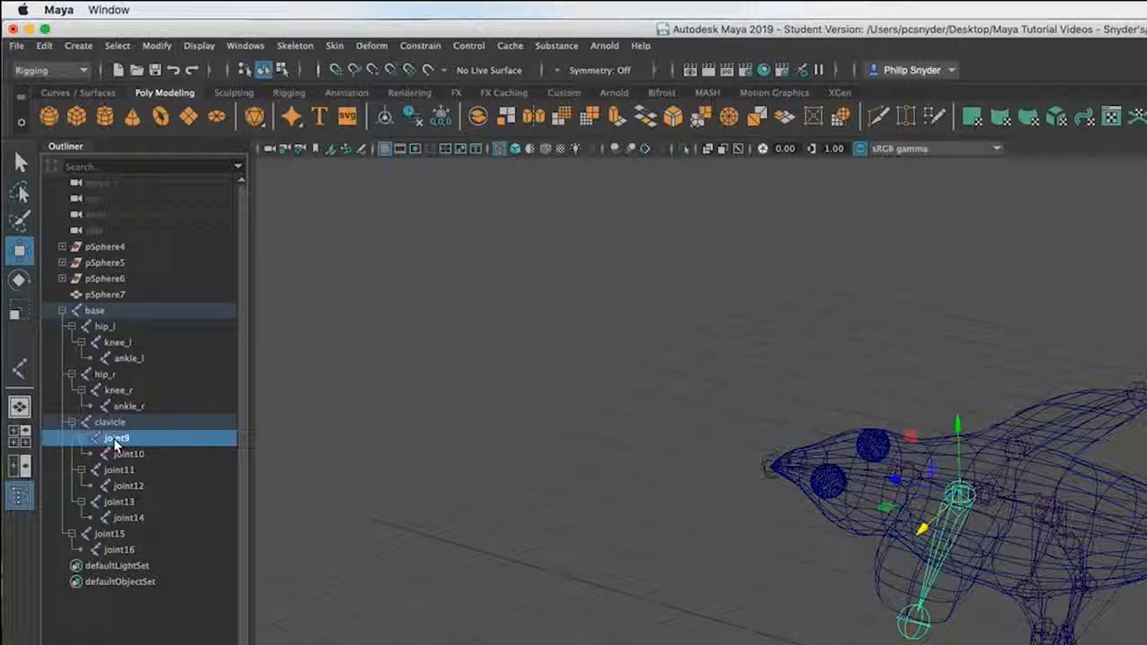
double_click(115, 439)
text(should)
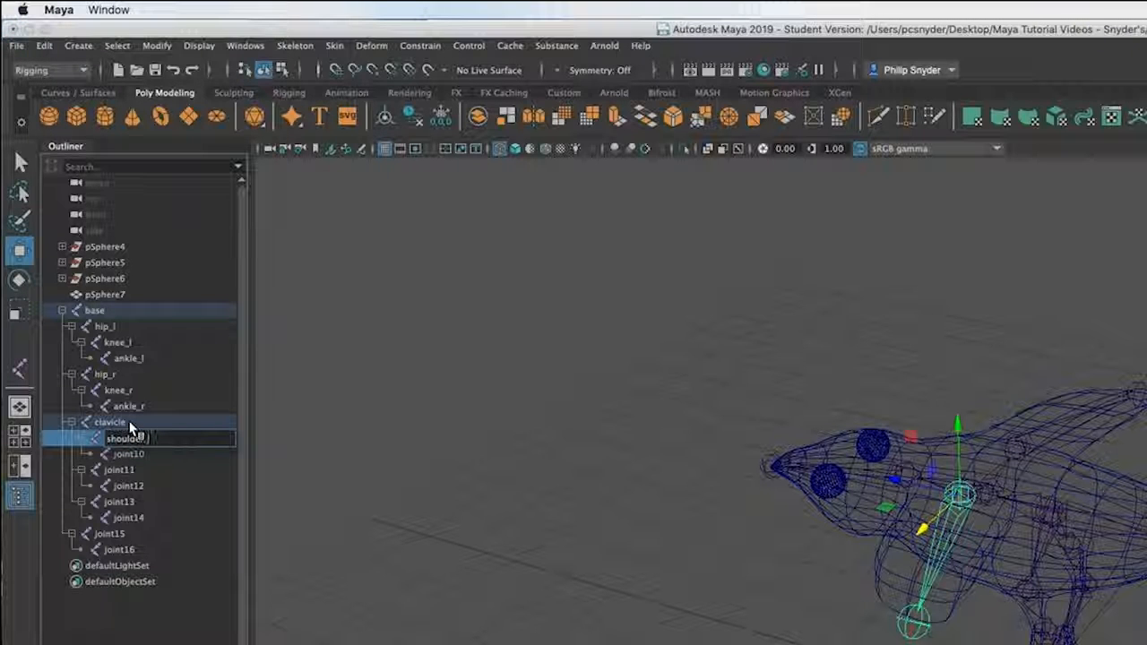
text(er_l)
key(Return)
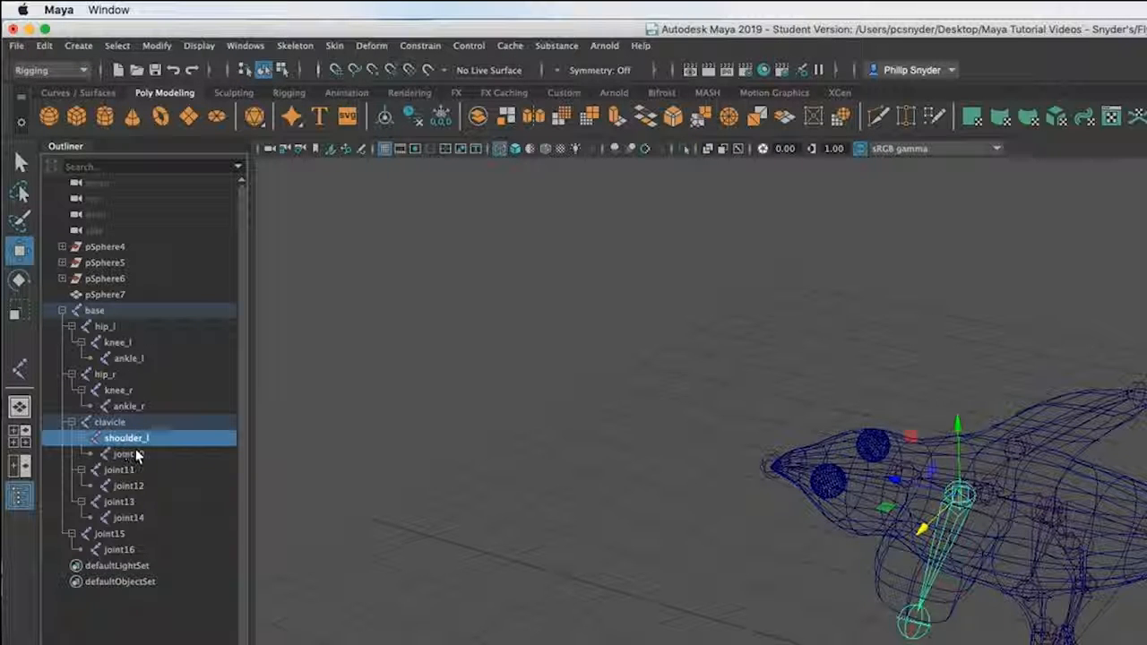
click(136, 452)
double_click(134, 453)
text(wrist_l)
key(Return)
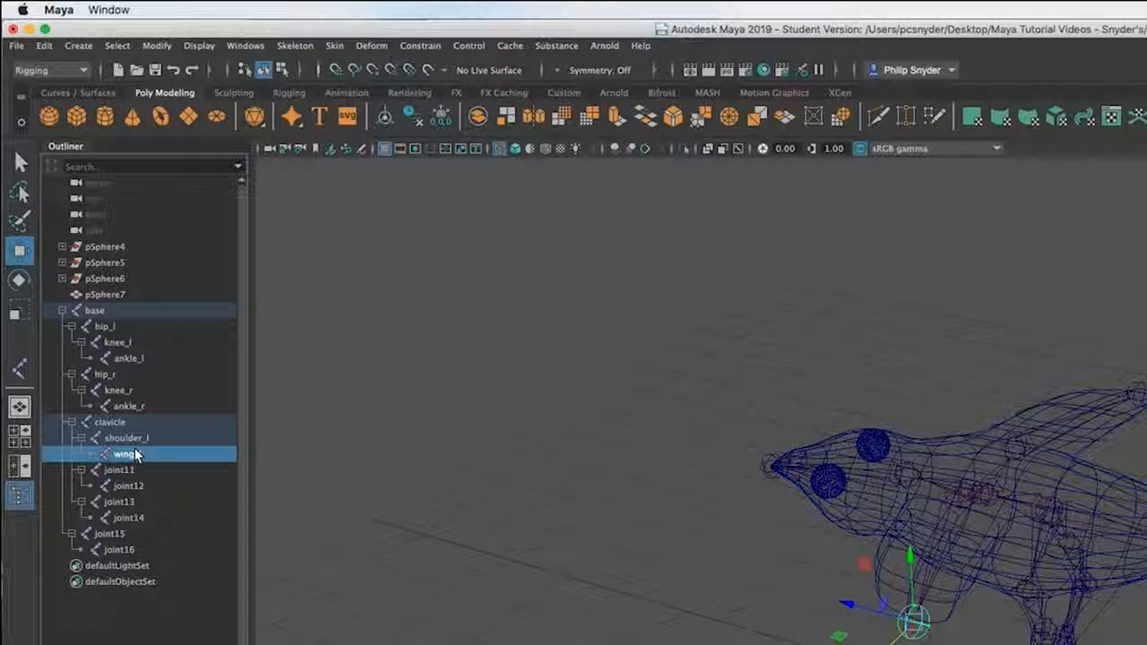
- Rename the second wing chain under clavicle, joint11 as shoulder_r and joint12 as wing_r
click(114, 471)
double_click(115, 472)
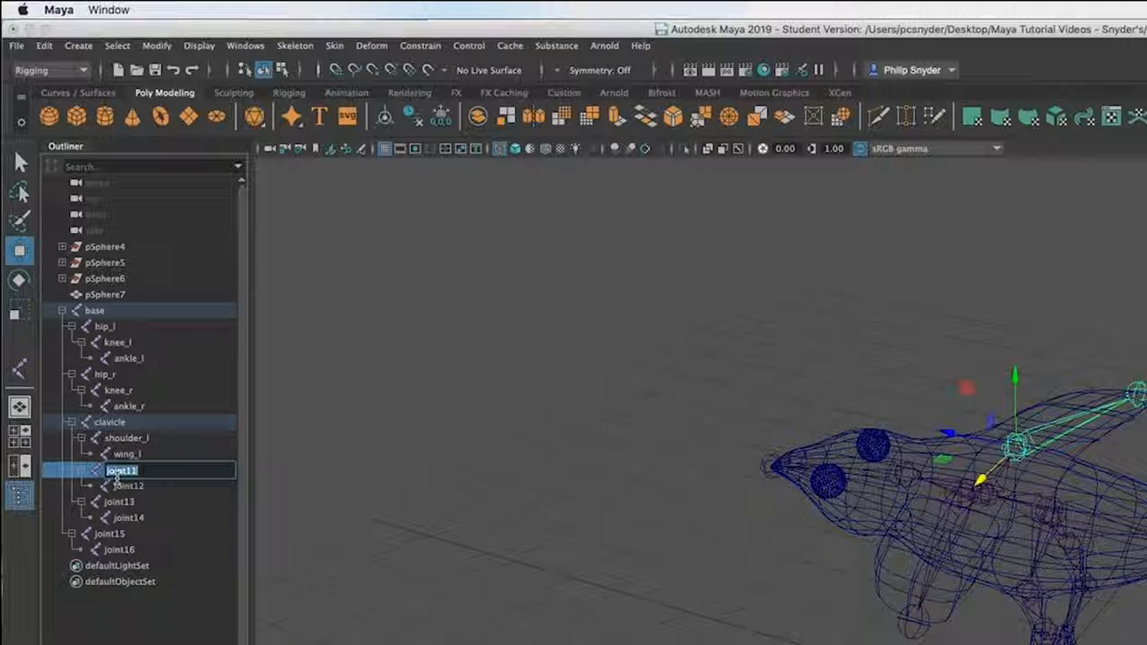
text(shoulder_r)
key(Return)
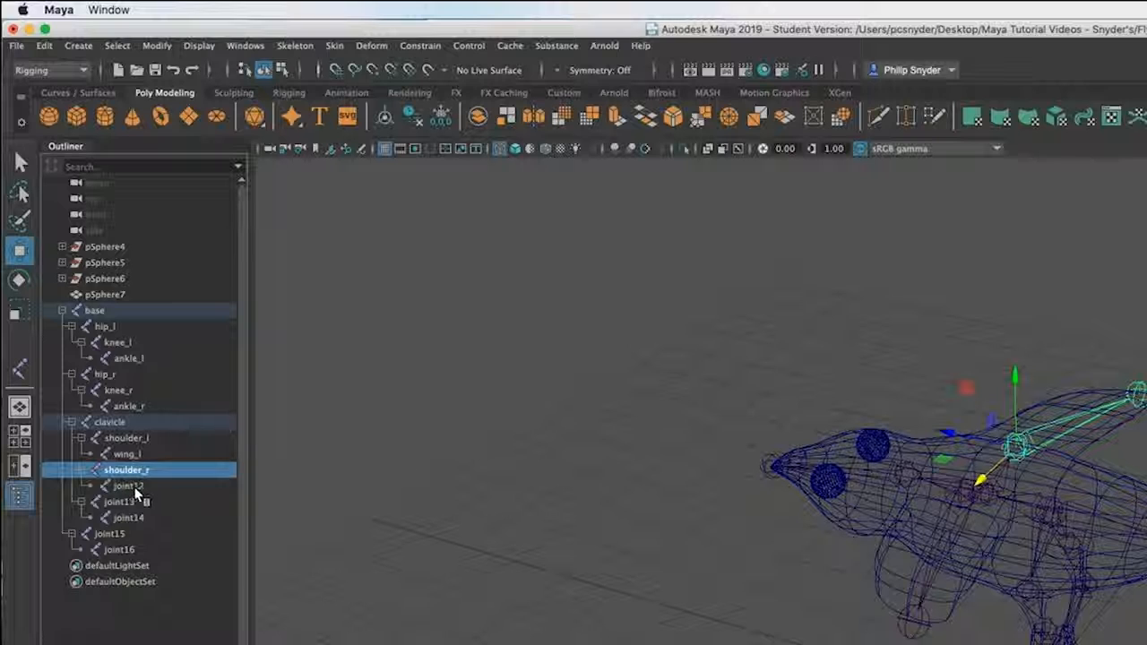
click(130, 486)
double_click(125, 486)
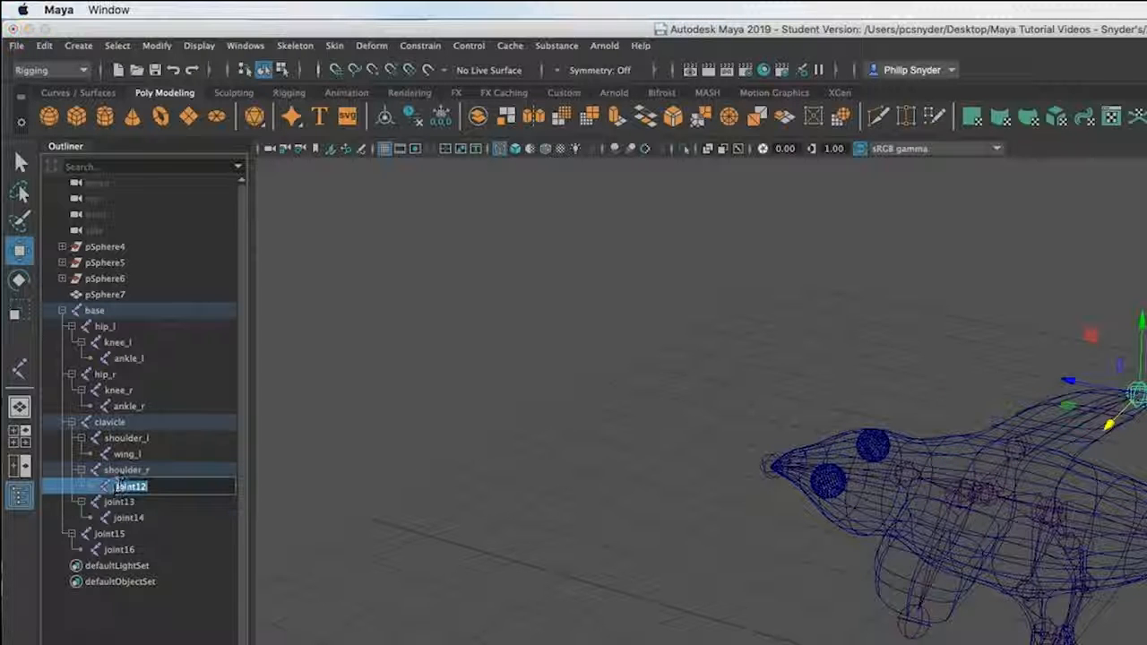
text(wing_r)
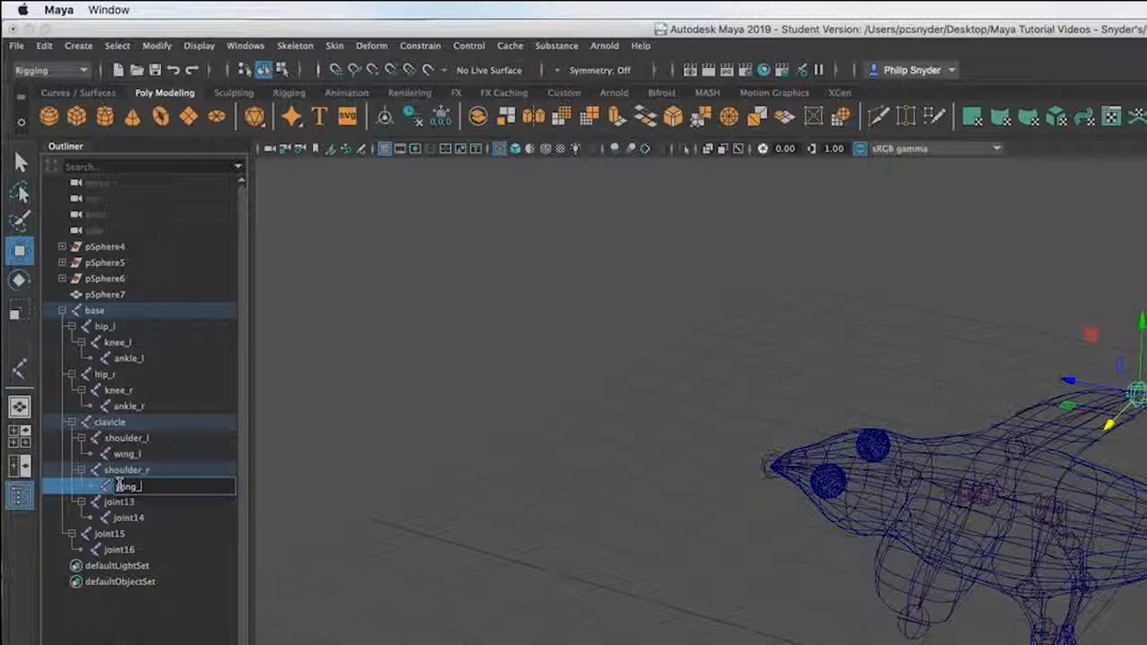
key(Return)
- Rename the head chain under clavicle, joint13 as neck and joint14 as beak
click(121, 503)
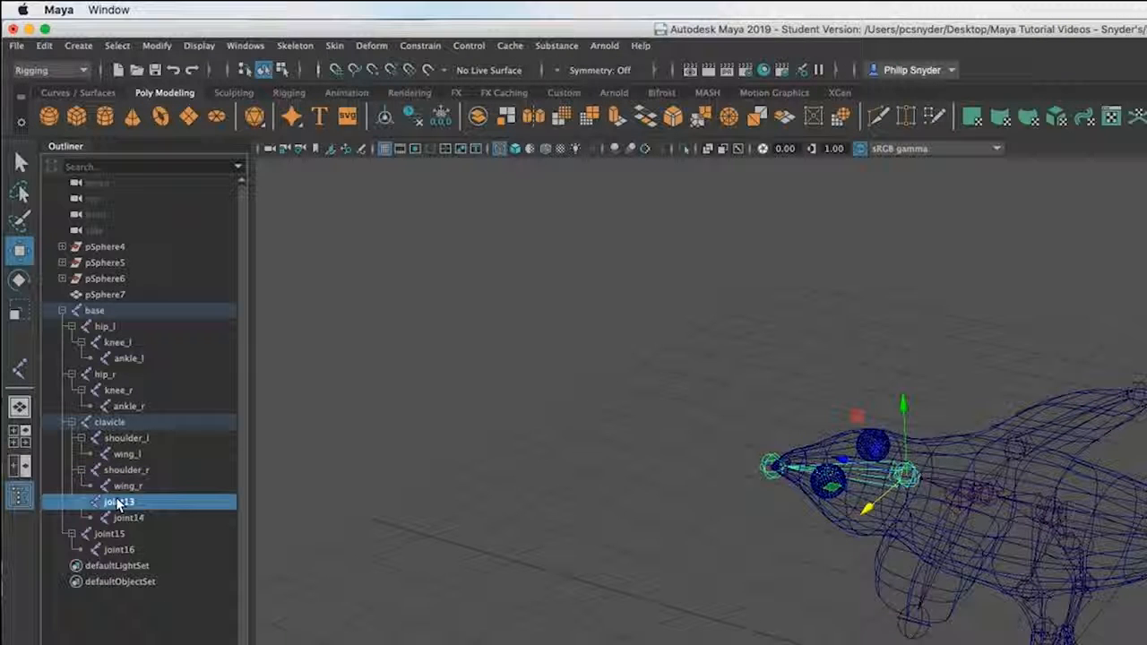
double_click(117, 504)
double_click(114, 504)
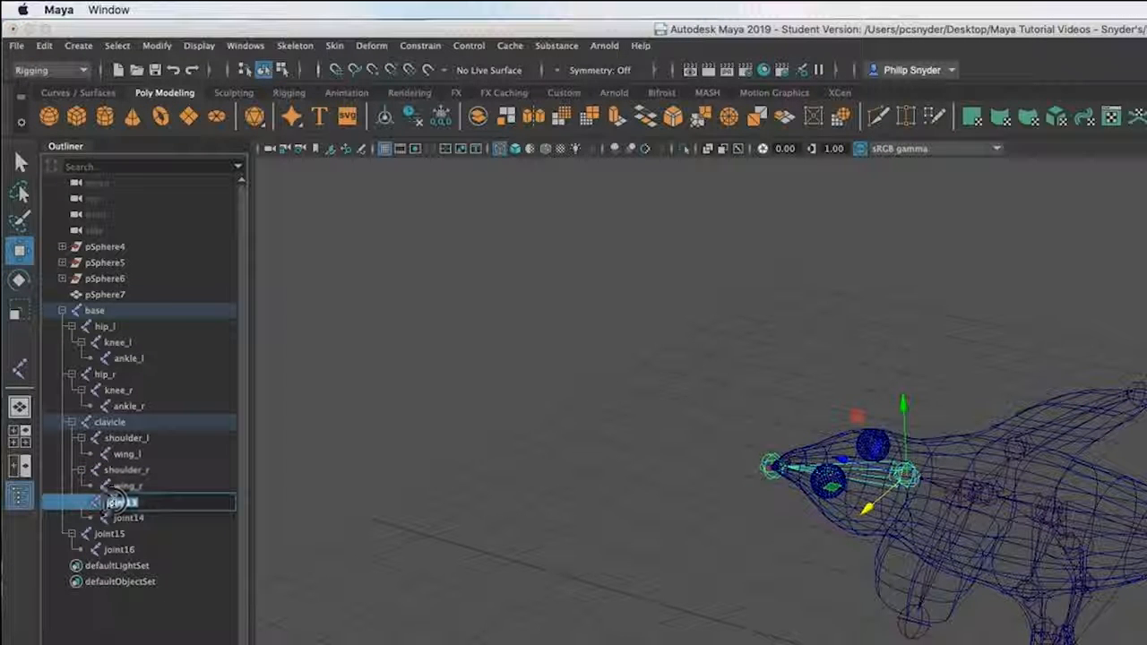
text(neck)
key(Return)
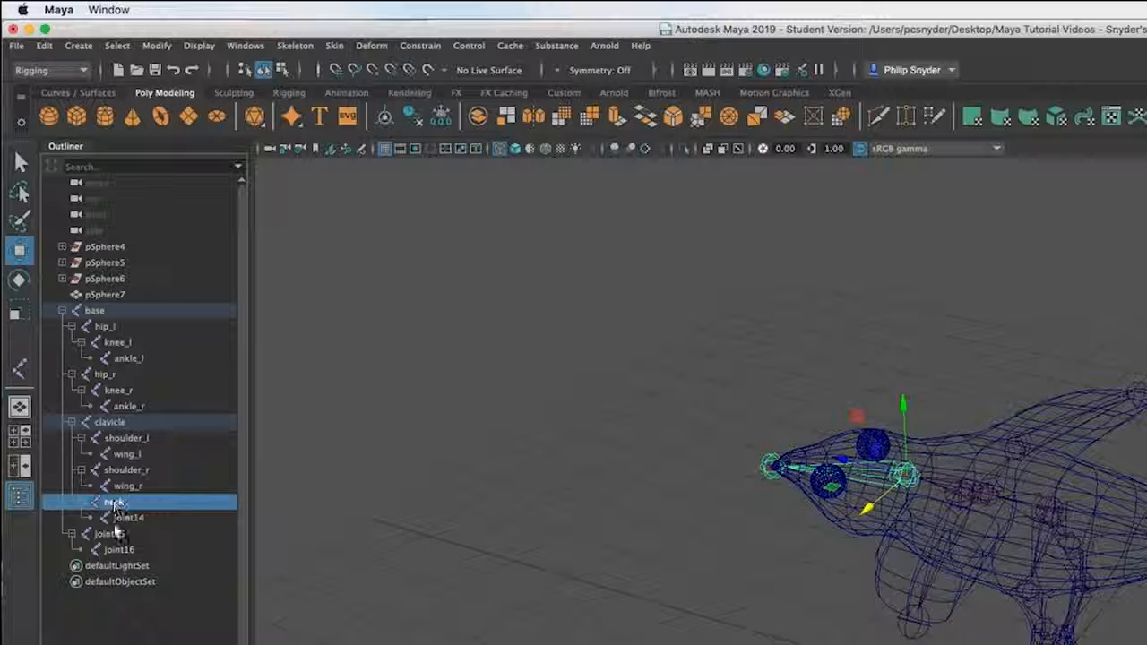
double_click(130, 519)
text(bel)
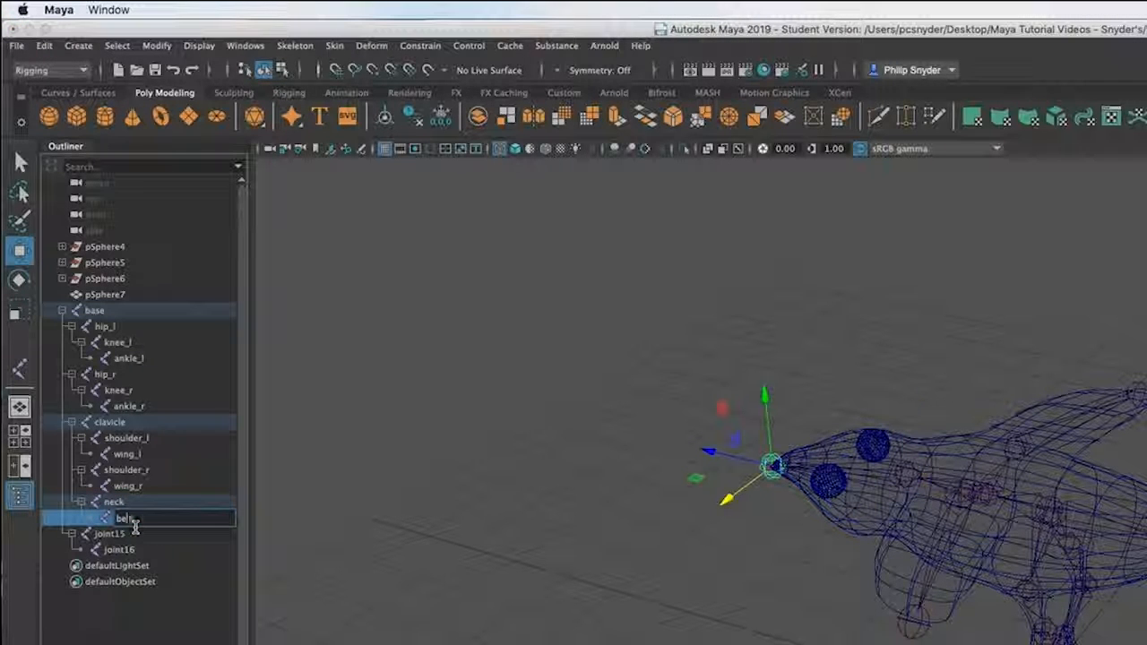
text(k)
key(Return)
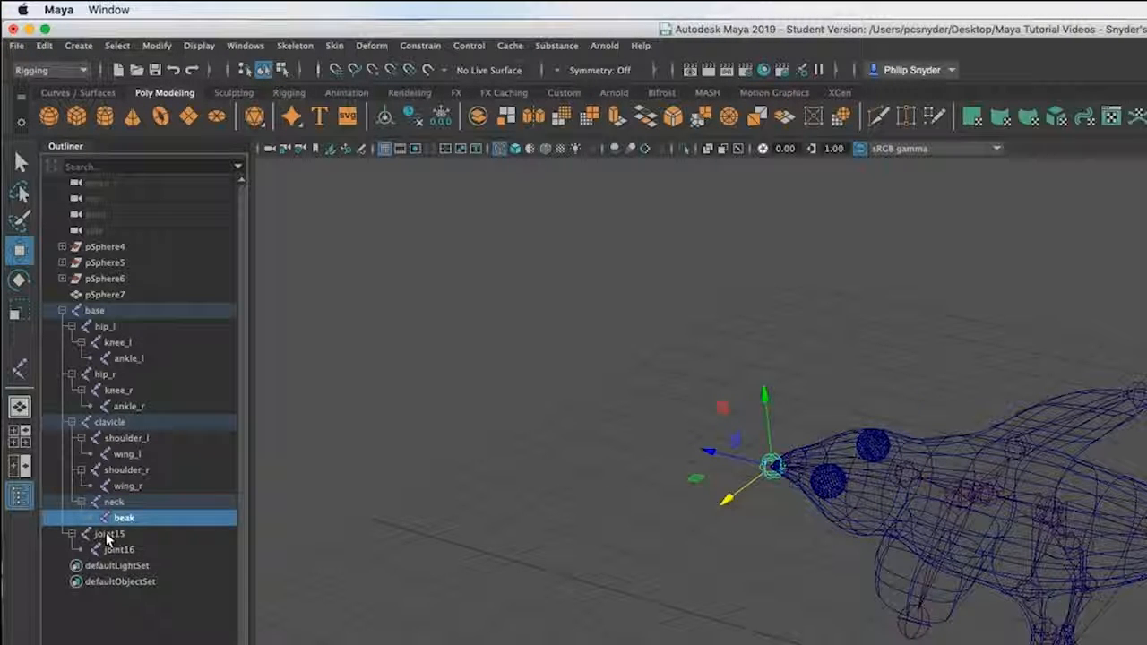
- Rename the tail chain under base, joint15 as tail_1 and joint16 as tail_2
click(112, 534)
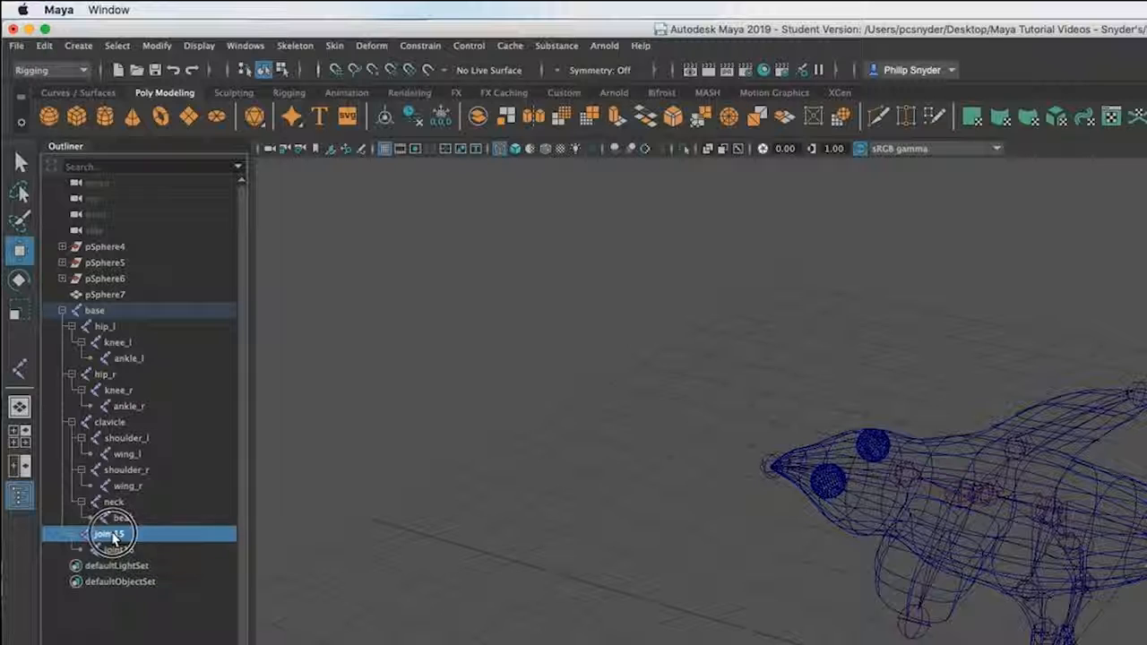
double_click(112, 535)
text(tail)
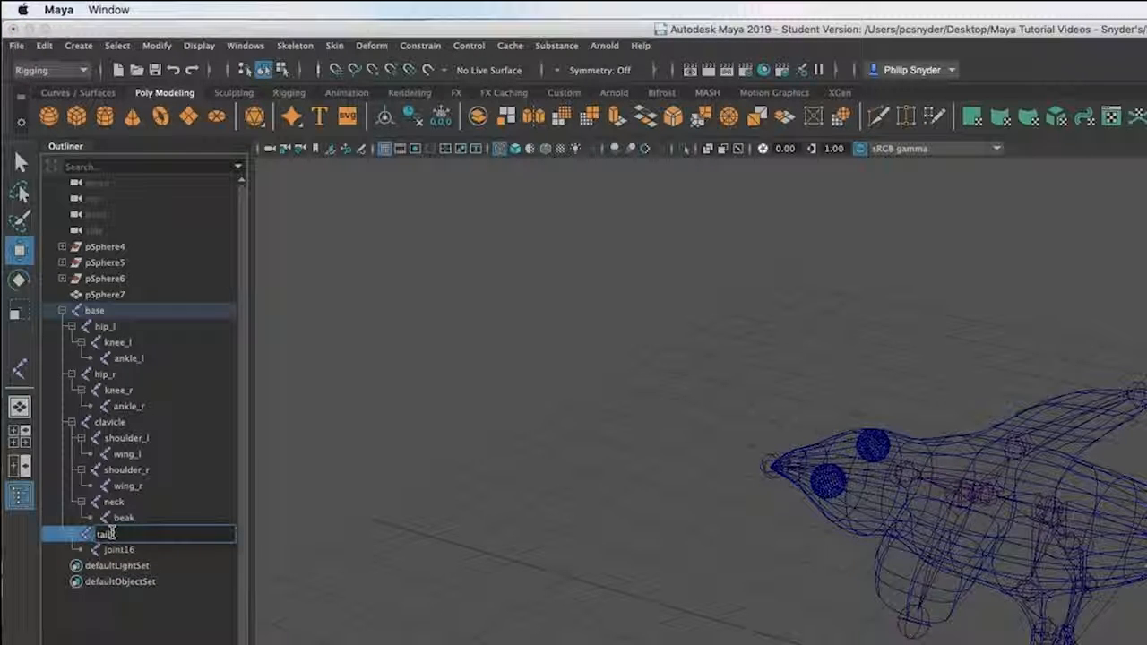
key(Return)
double_click(119, 550)
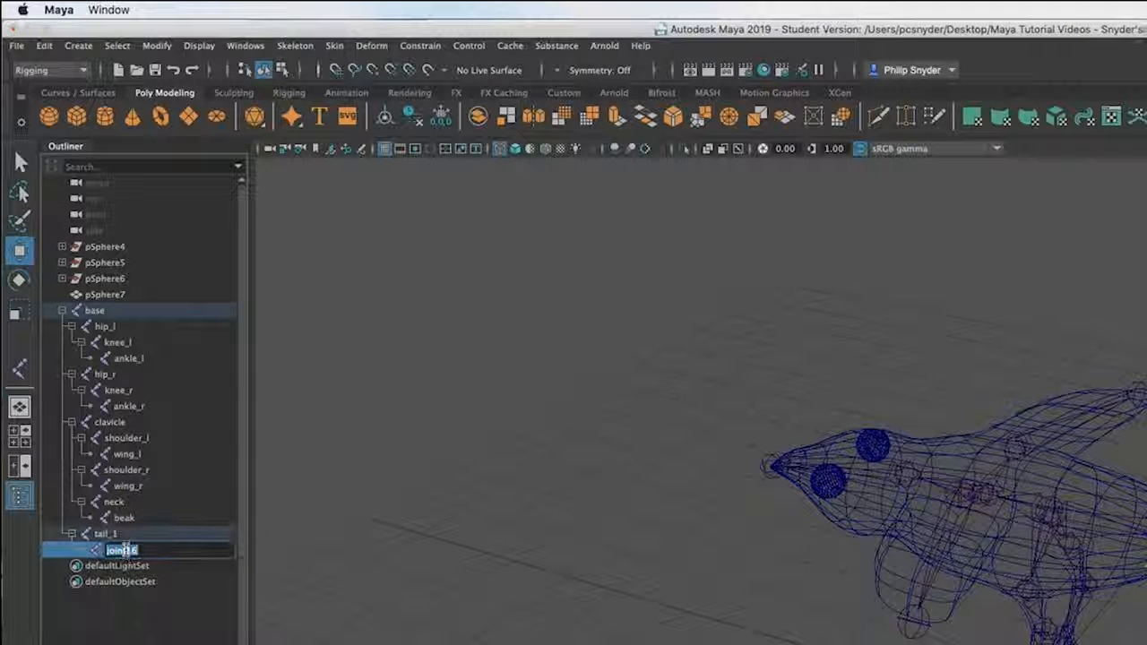
text(tail_2)
key(Return)
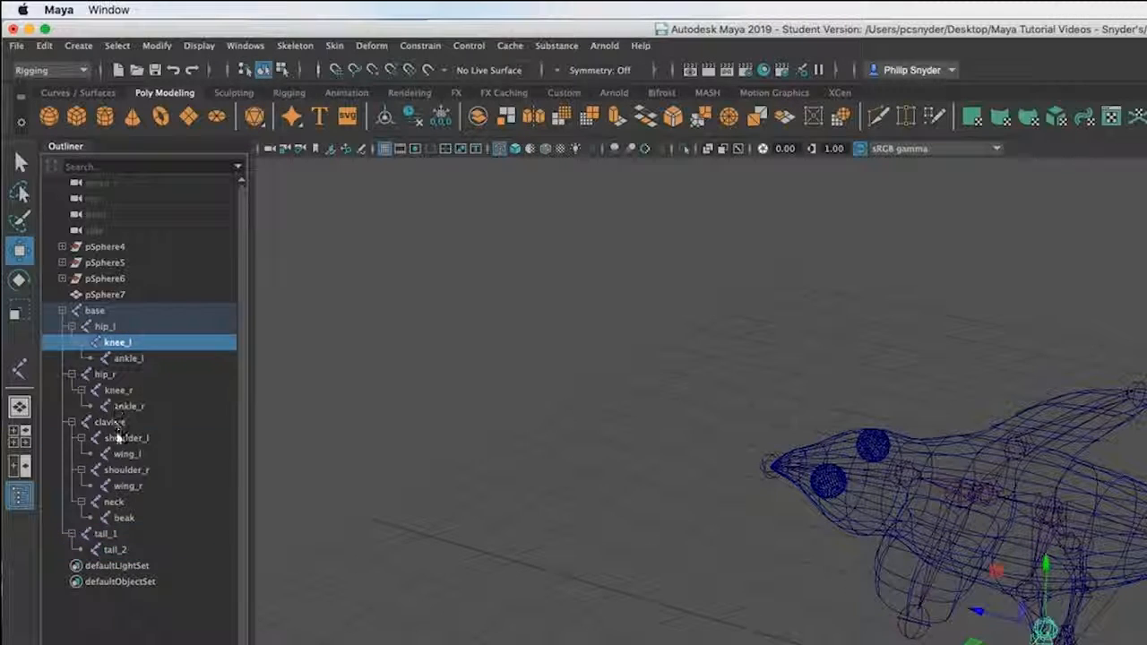
- Check the named joint hierarchy by selecting shoulder_l, neck, tail_1 and base in turn
click(124, 438)
click(114, 503)
click(105, 535)
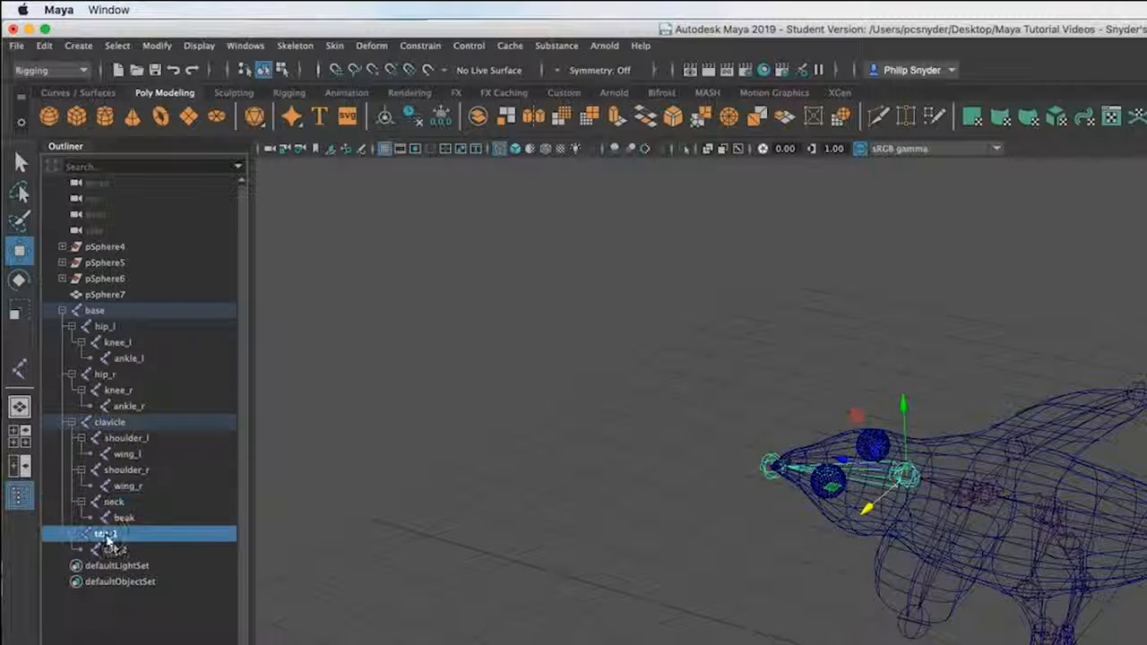
key(Up)
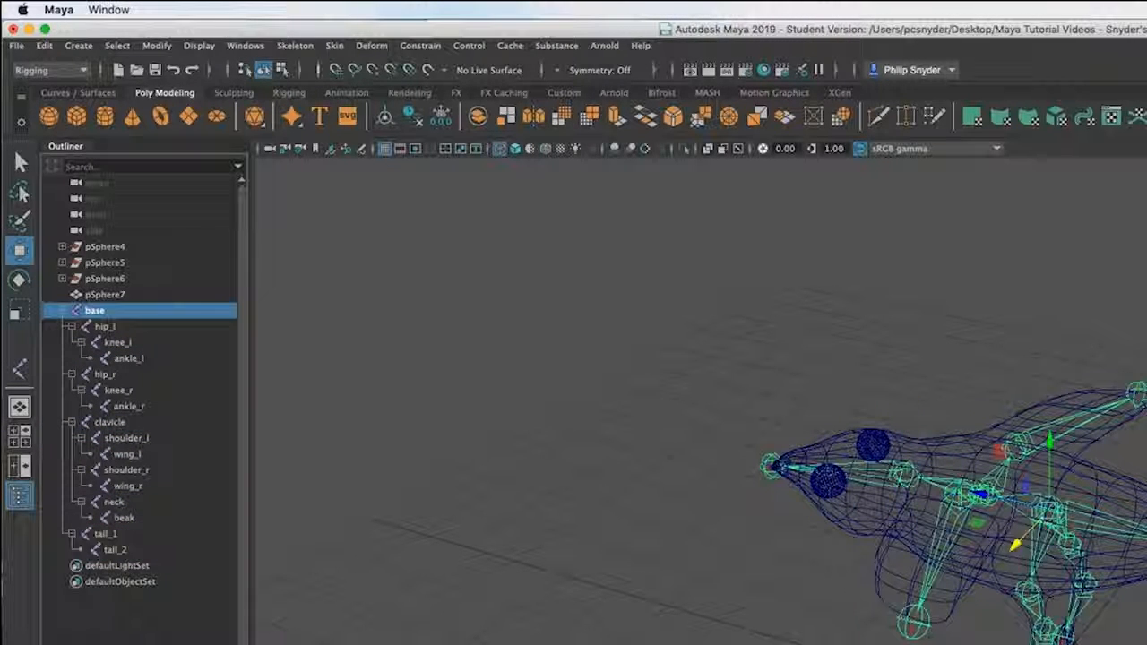
- Rename the bird's mesh pSphere7 as bird and delete its construction history
click(1106, 491)
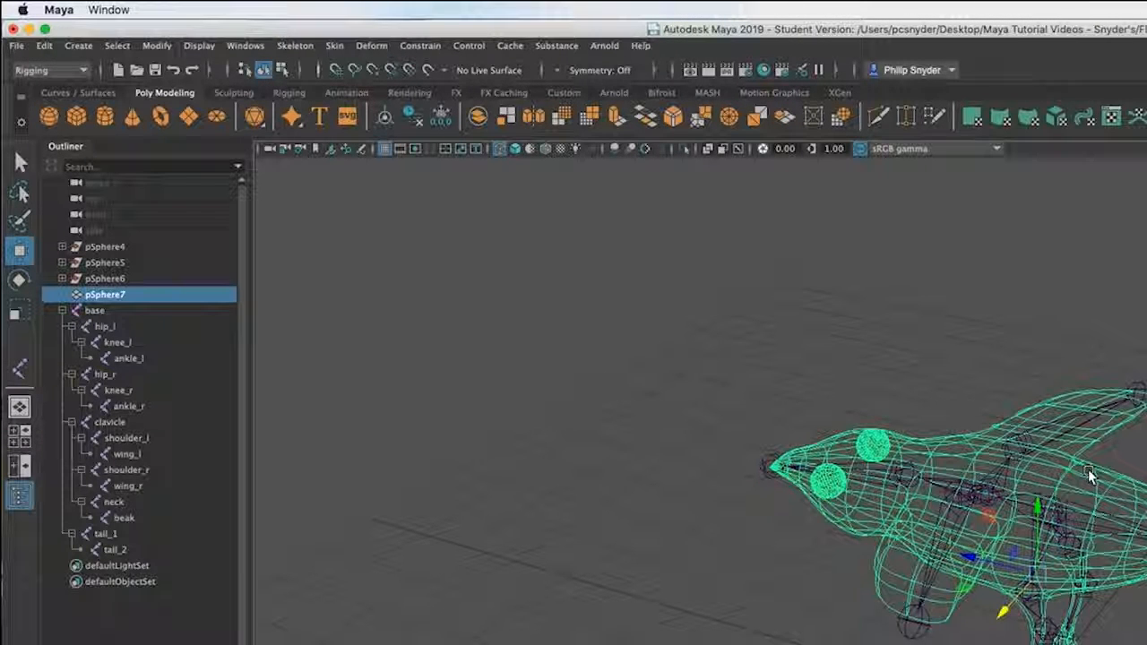
double_click(109, 296)
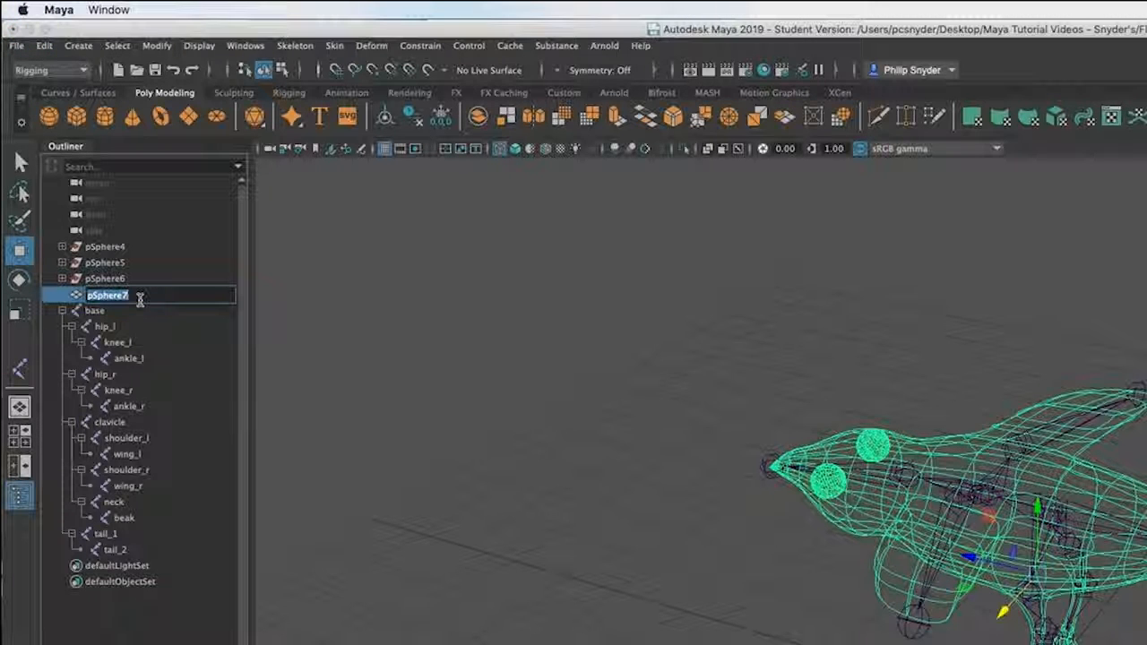
text(bird)
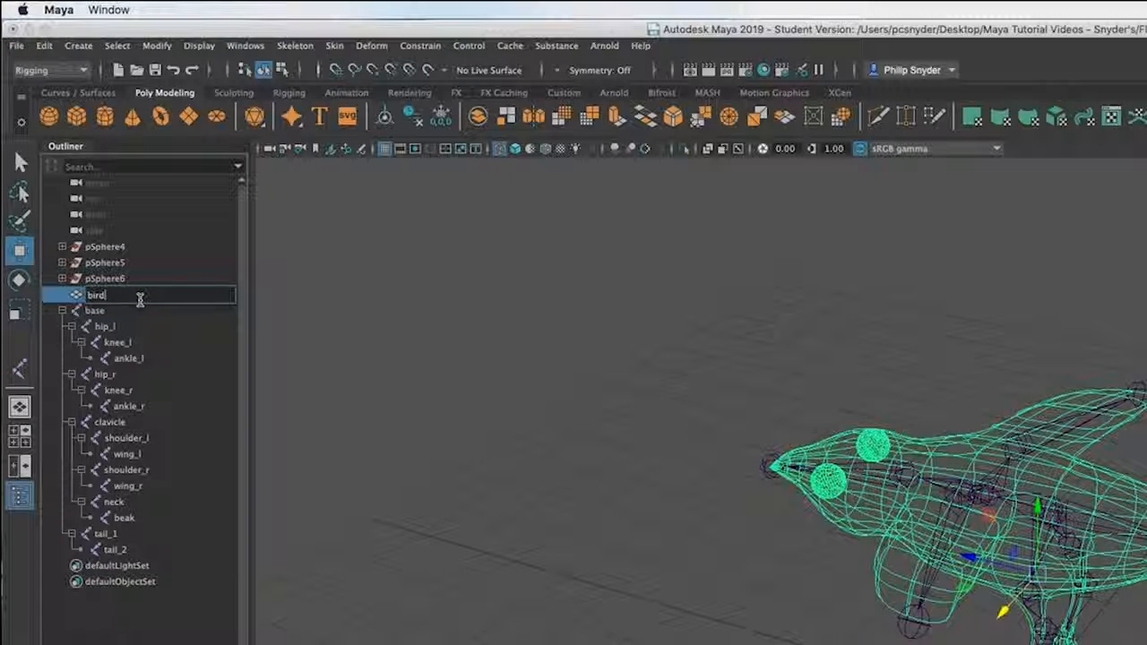
key(Return)
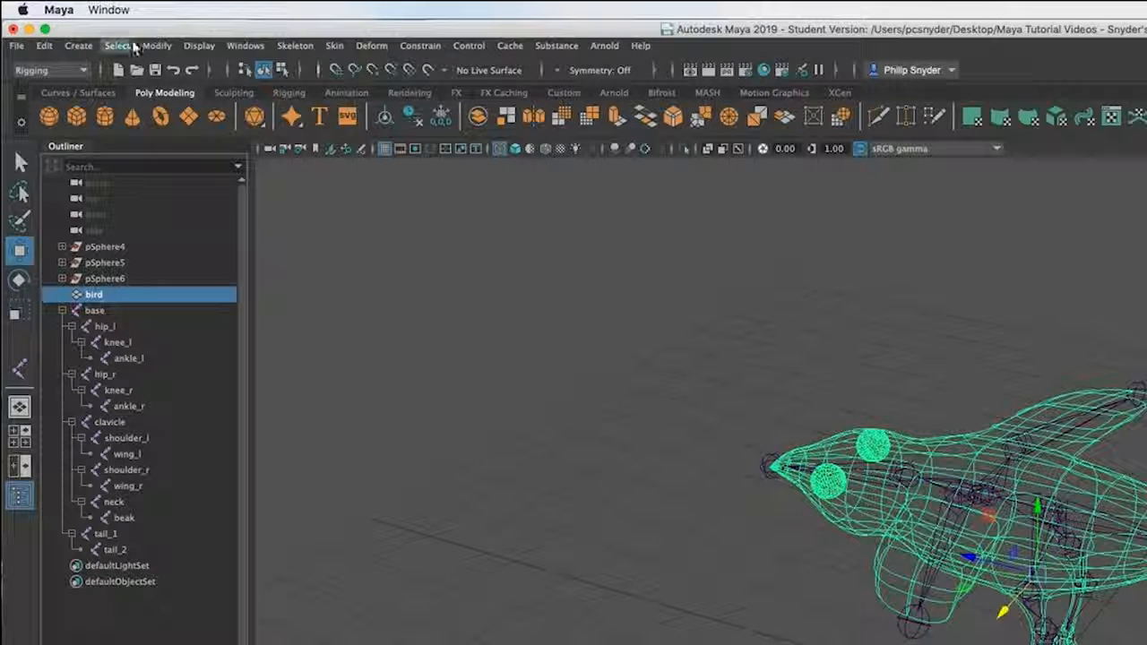
click(43, 46)
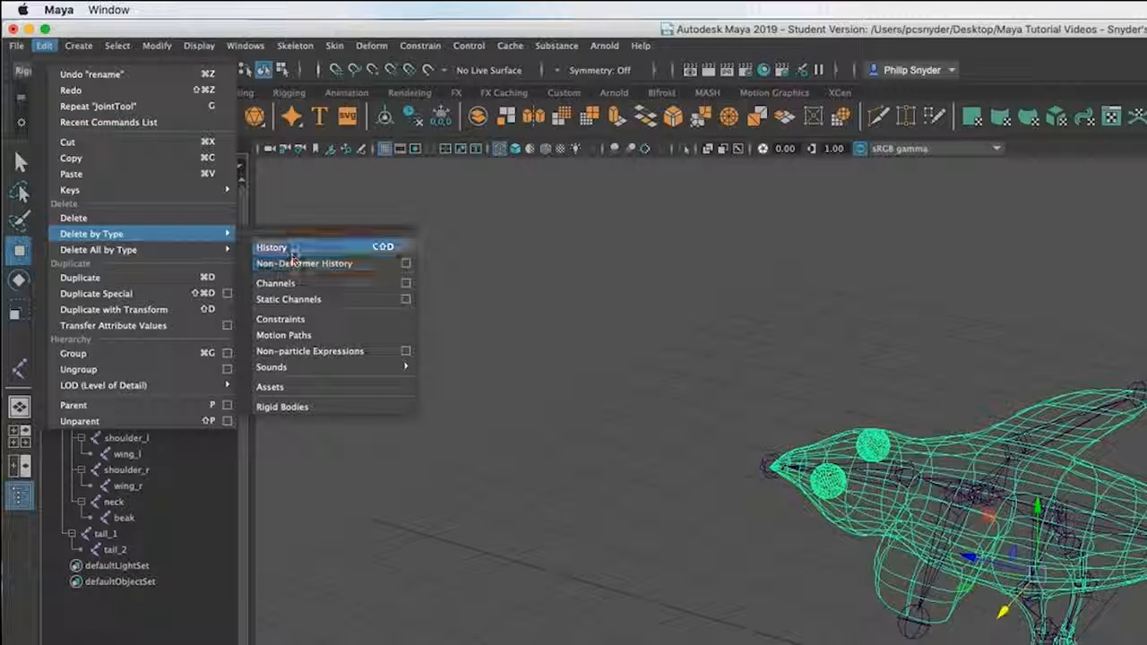
click(291, 243)
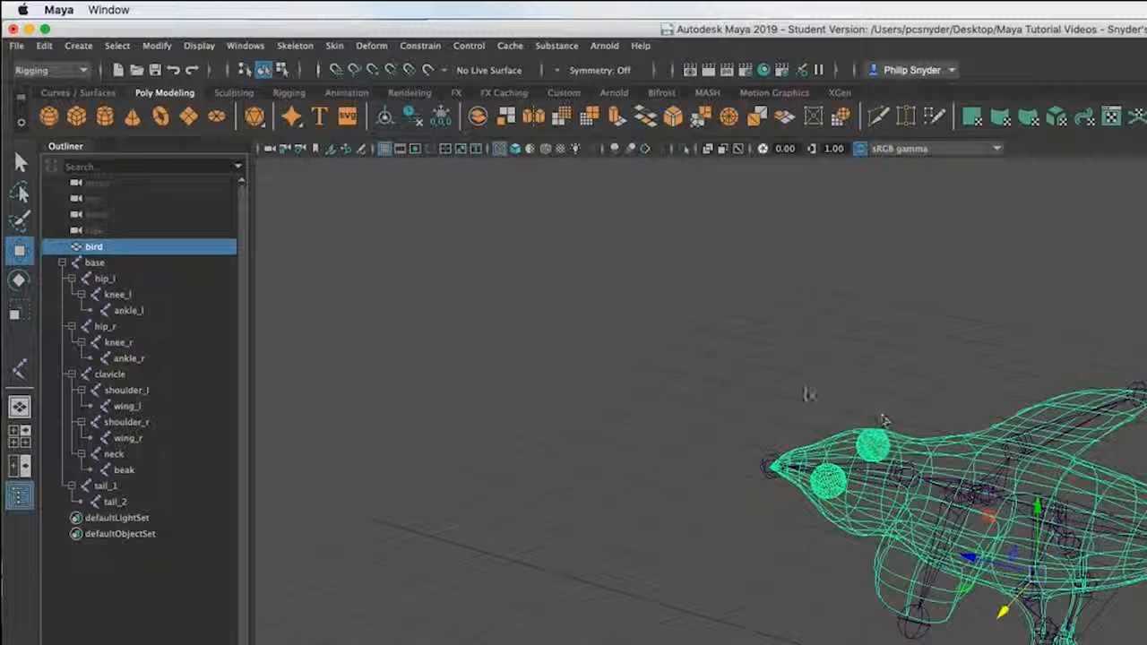
- Bind the bird mesh to the skeleton with Bind Skin, using the bird mesh and the base joint
double_click(95, 246)
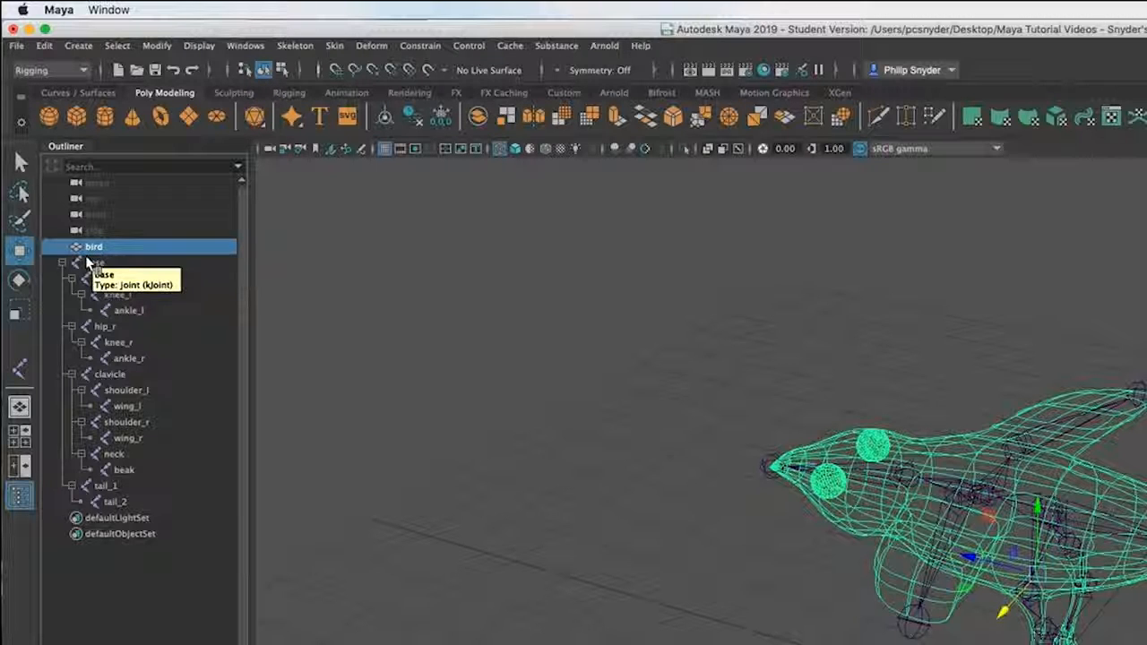
shift+click(84, 264)
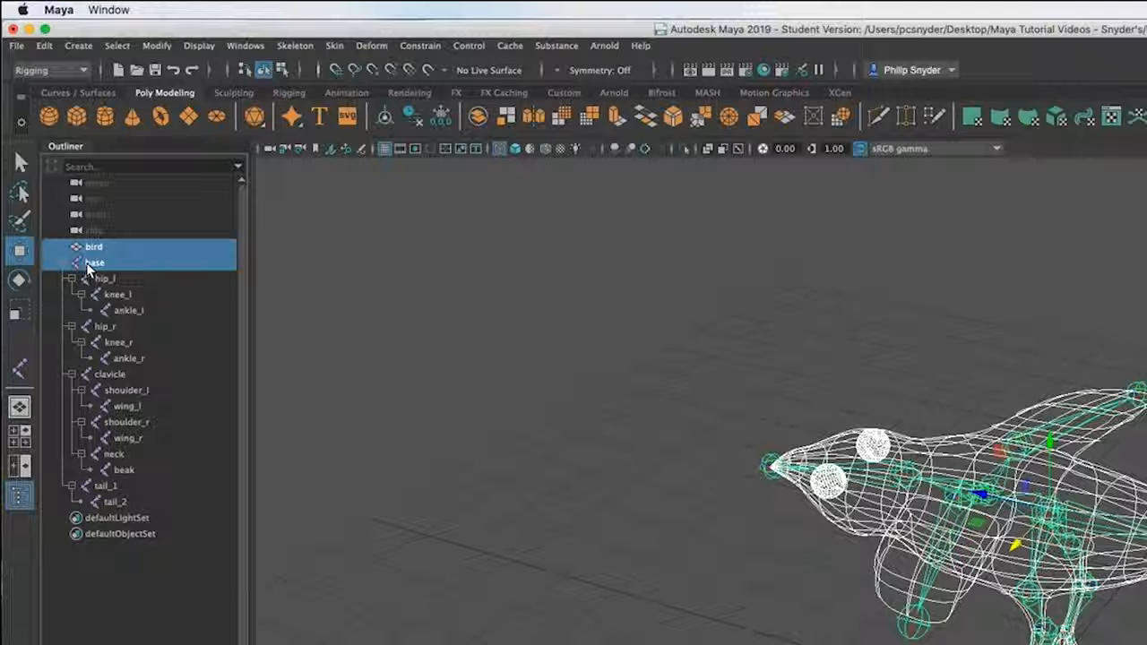
click(182, 217)
drag(143, 245, 123, 263)
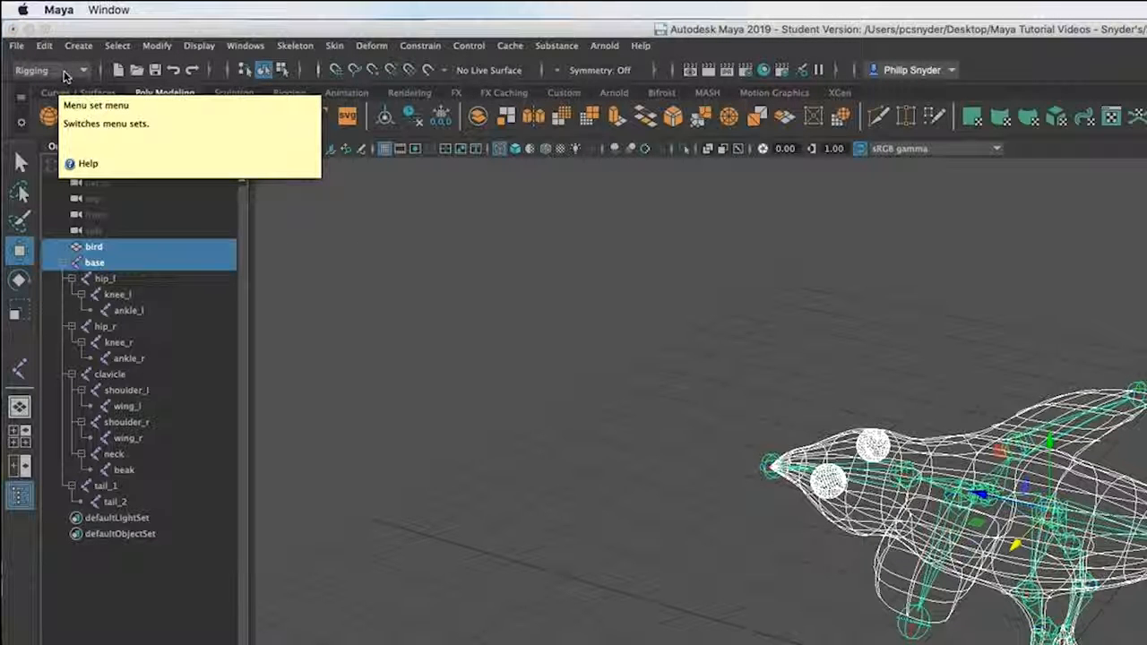
click(334, 48)
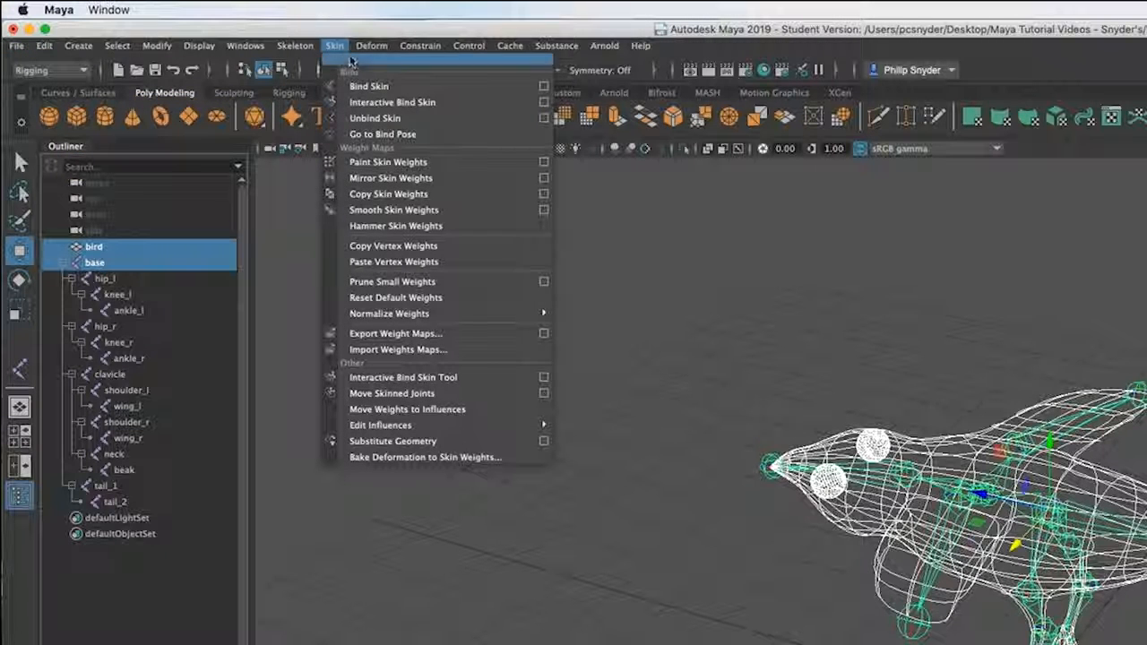
click(377, 91)
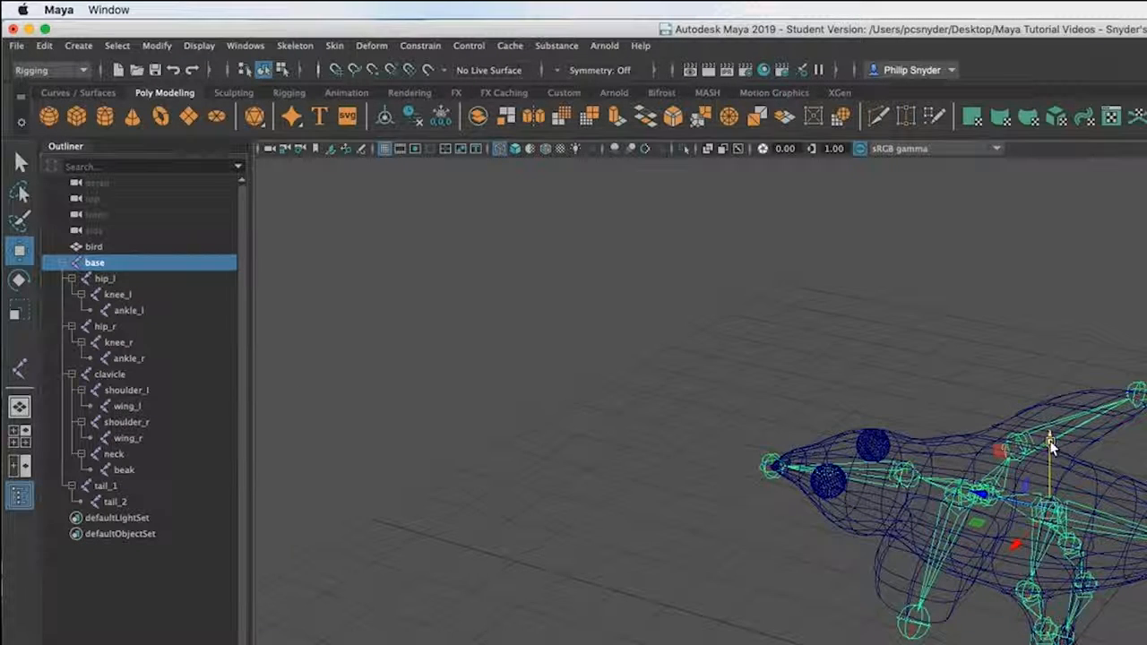
- Display the bird shaded and test the skin binding by raising the base joint, undoing the move
key(5)
alt+drag(1013, 440, 1113, 450)
drag(1038, 410, 1038, 340)
key(super+z)
key(super+z)
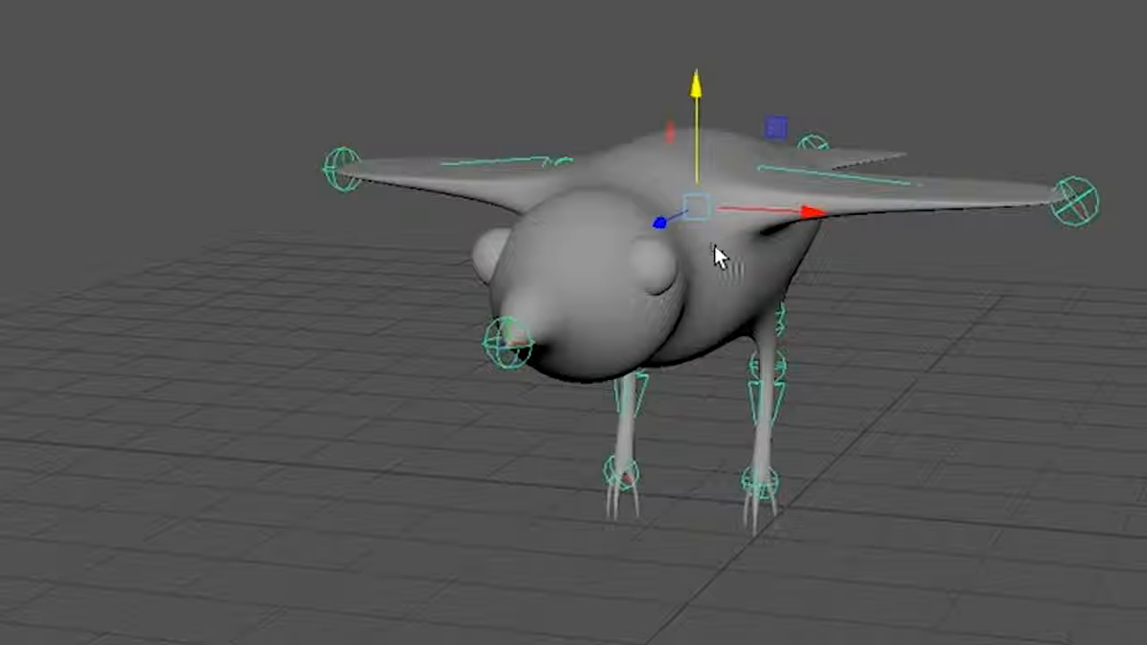
- Test the skin binding by rotating the base joint, and undo the rotation
key(e)
drag(697, 205, 660, 161)
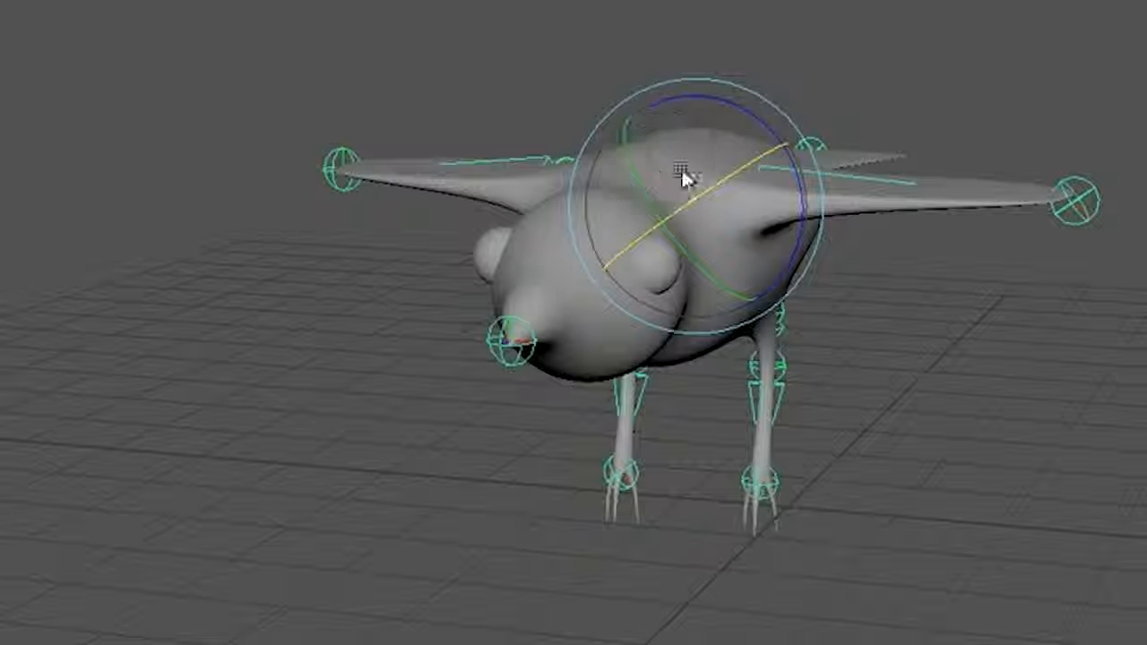
drag(775, 112, 771, 212)
key(ctrl+z)
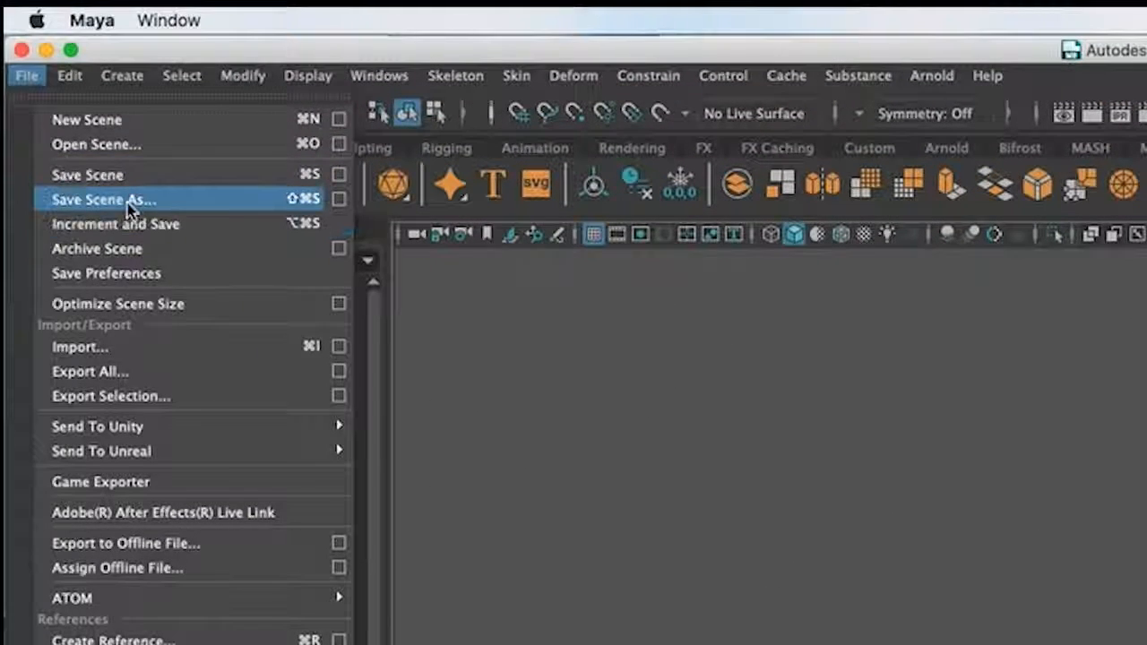
- Save the scene as a new version named flying_bird_3.mb in the scenes folder
click(128, 200)
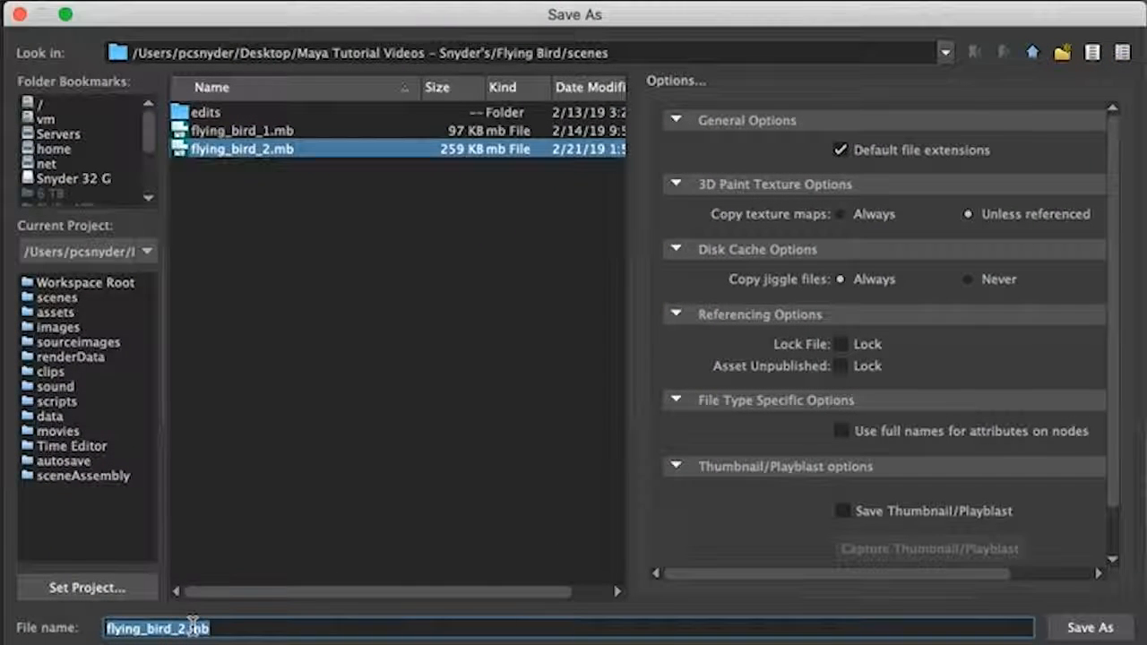
click(190, 631)
key(Left)
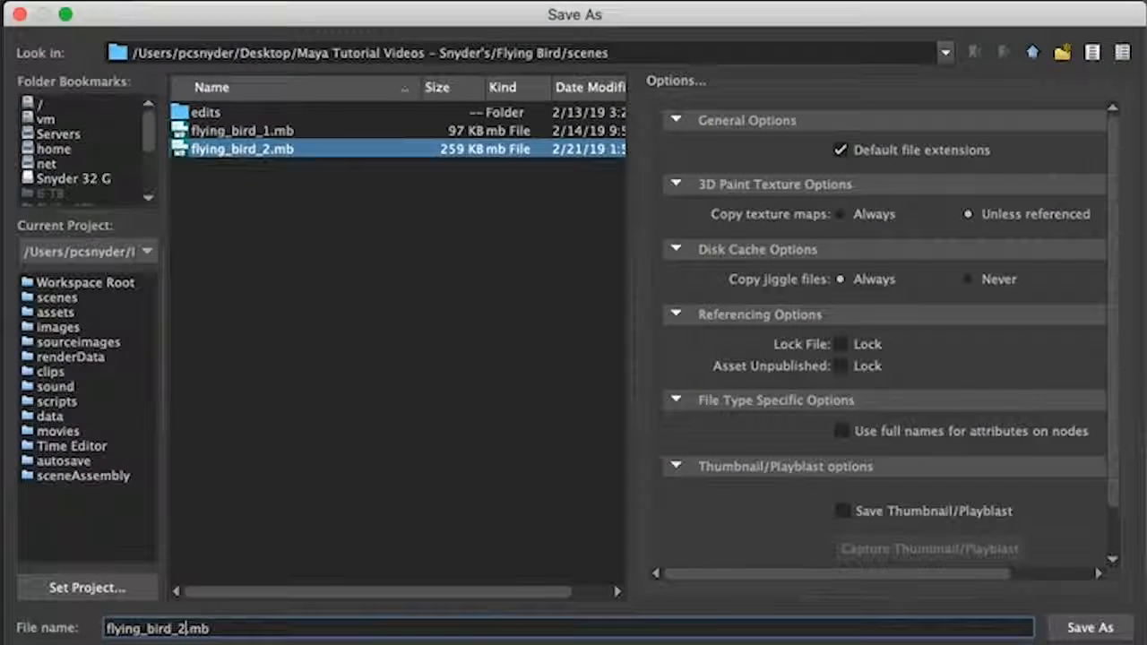
key(BackSpace)
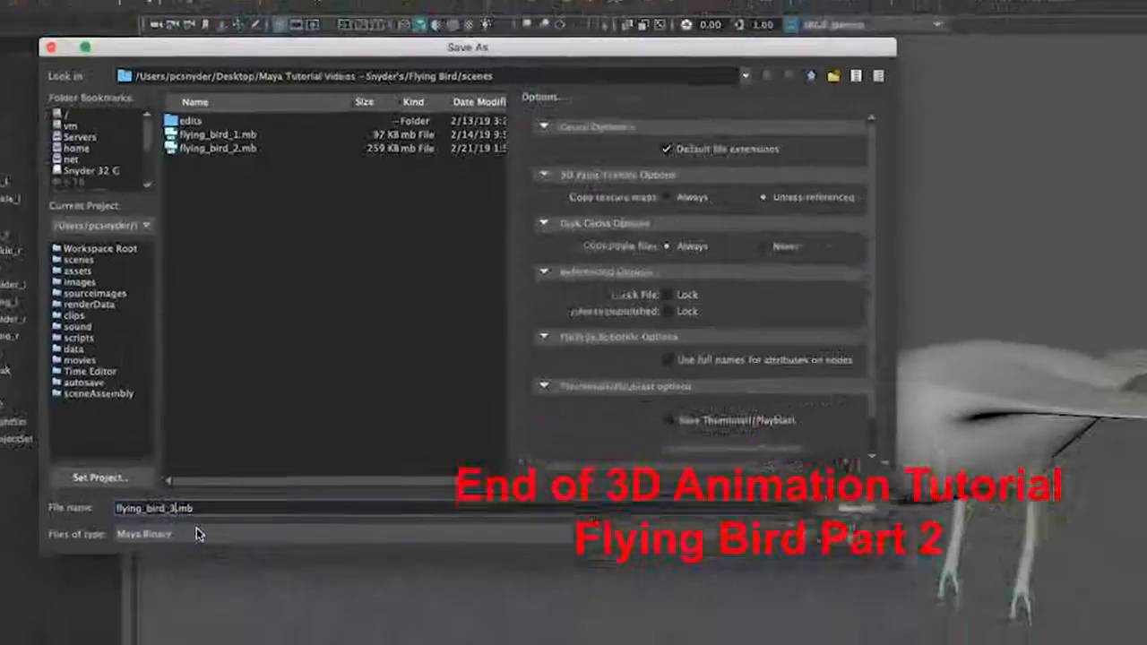
text(3)
key(Return)
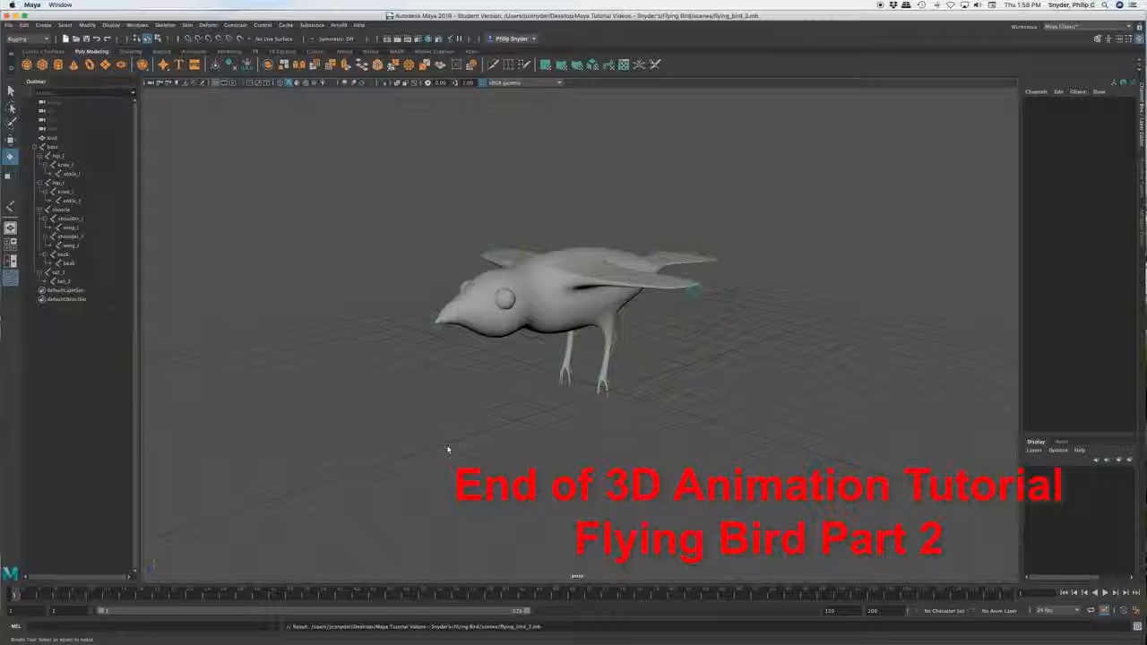